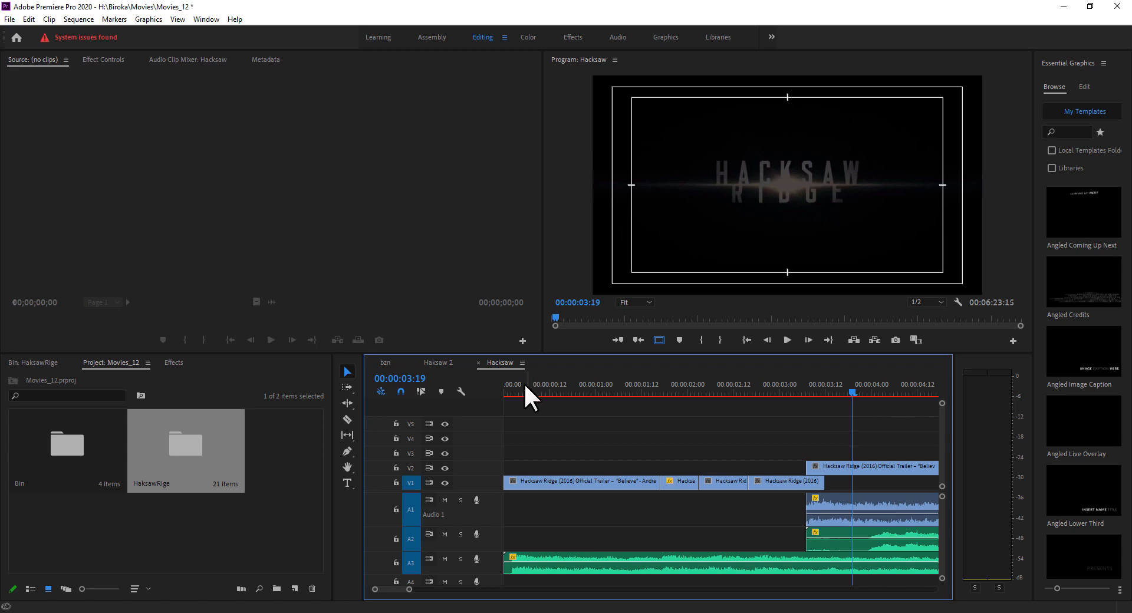
Play the Hacksaw sequence from its beginning through the opening clips and the movie title.
{"action": "left_click", "coordinate": [401, 589]}
{"action": "left_click", "coordinate": [521, 384]}
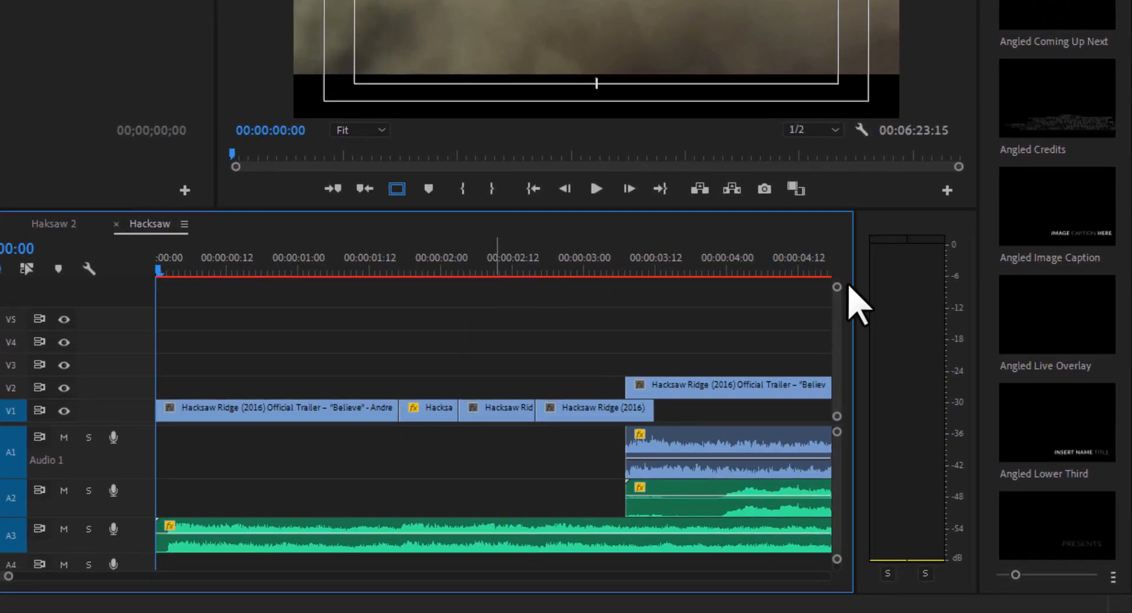
{"action": "key", "text": "space"}
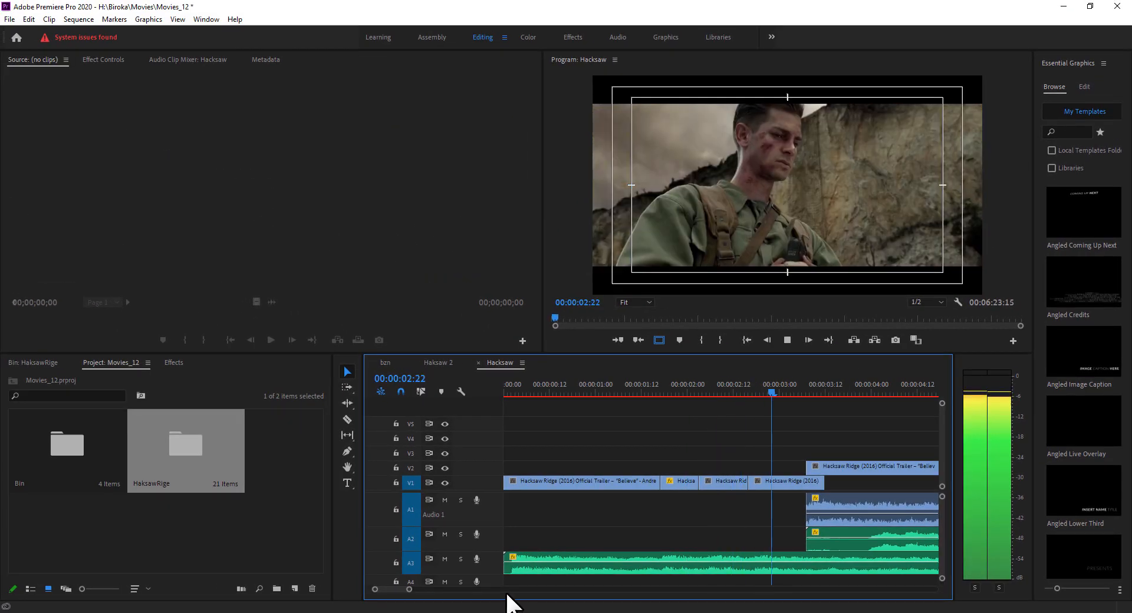
{"action": "key", "text": "minus"}
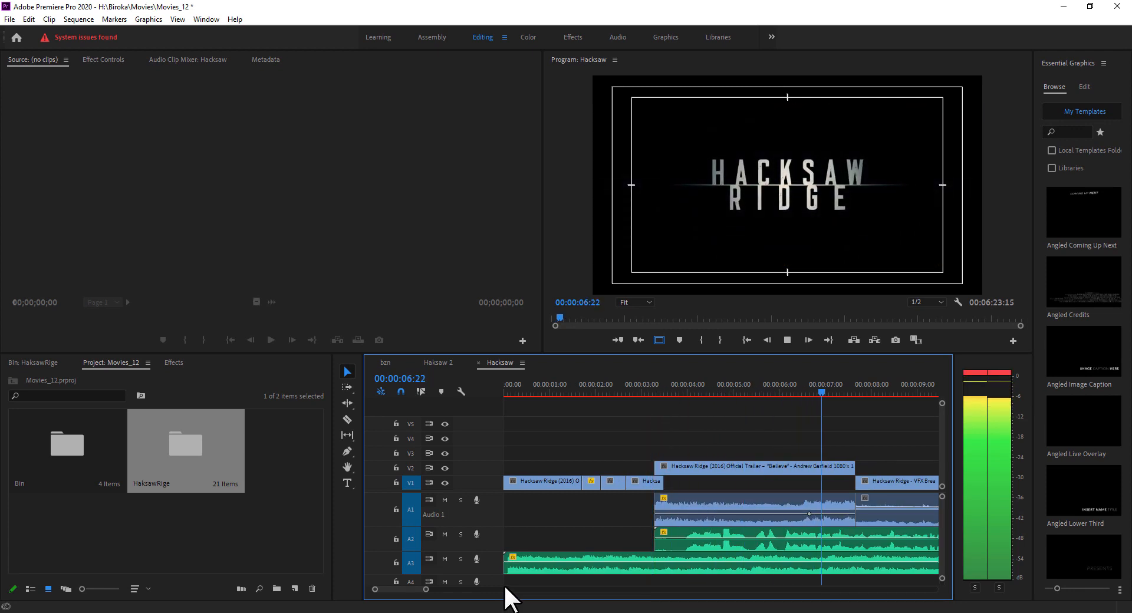
{"action": "key", "text": "space"}
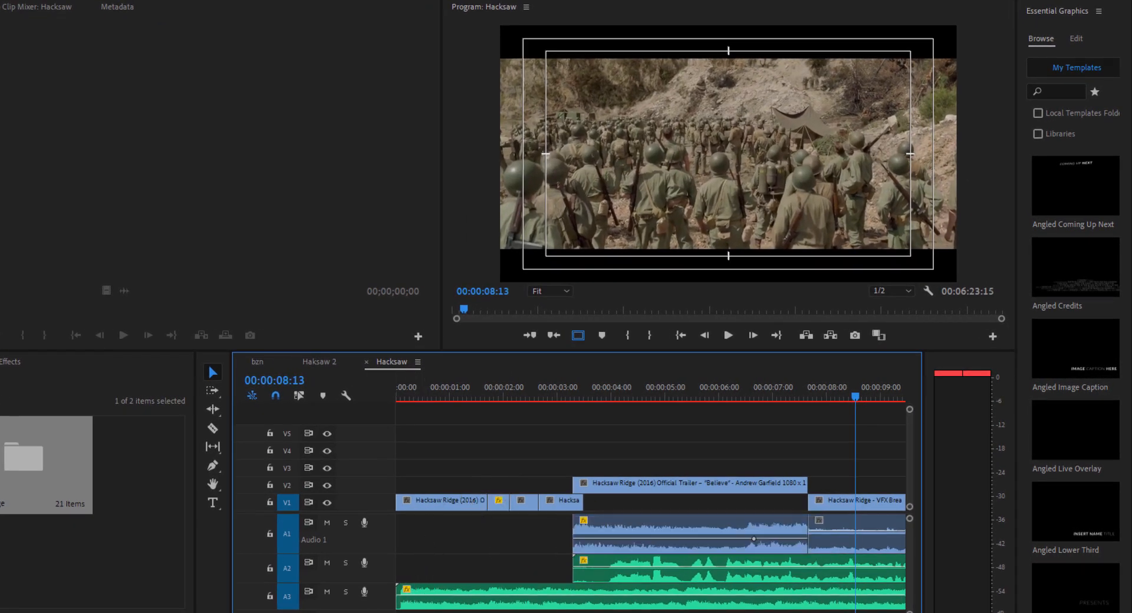
Inspect the start of the sequence by selecting the first V1 video clip and the A3 audio clip.
{"action": "mouse_move", "coordinate": [304, 612]}
{"action": "left_mouse_down"}
{"action": "mouse_move", "coordinate": [318, 612]}
{"action": "mouse_move", "coordinate": [282, 612]}
{"action": "left_mouse_up"}
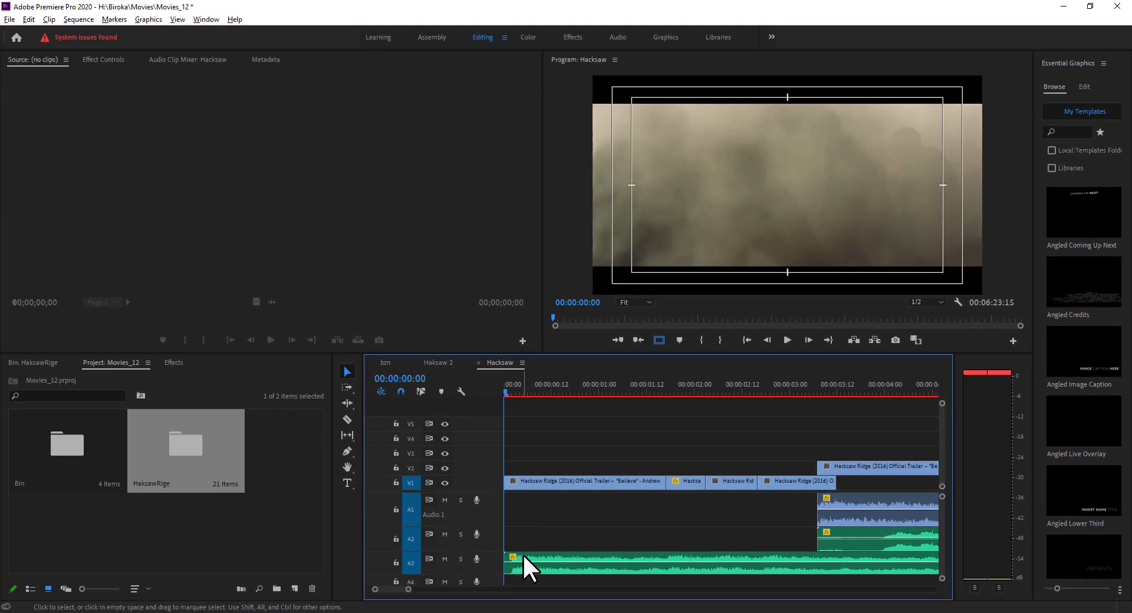
{"action": "left_click", "coordinate": [527, 555]}
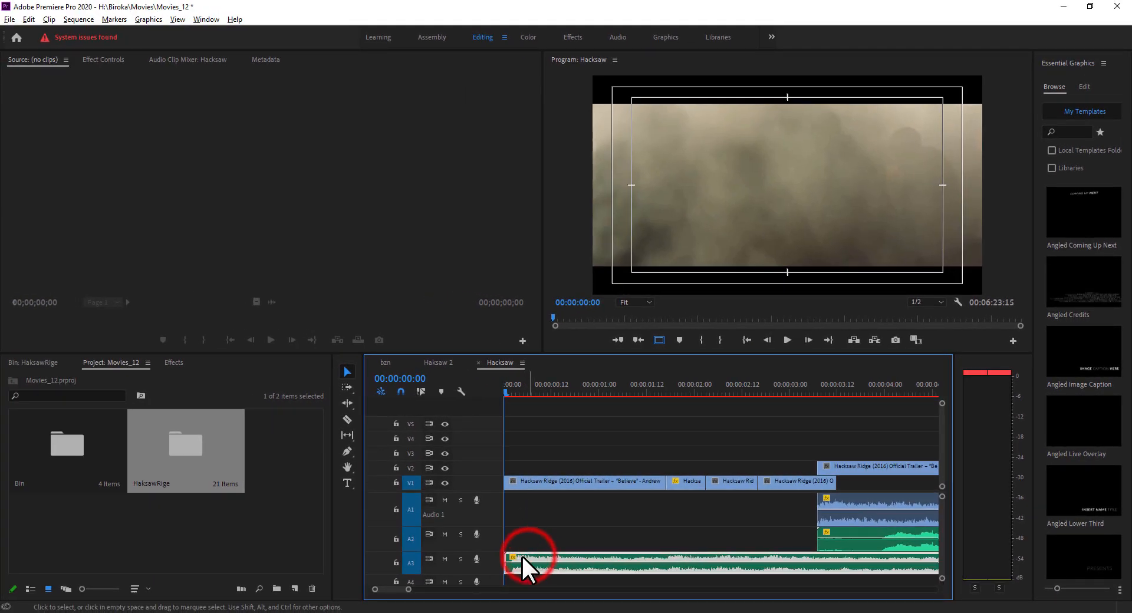
{"action": "left_click", "coordinate": [535, 481]}
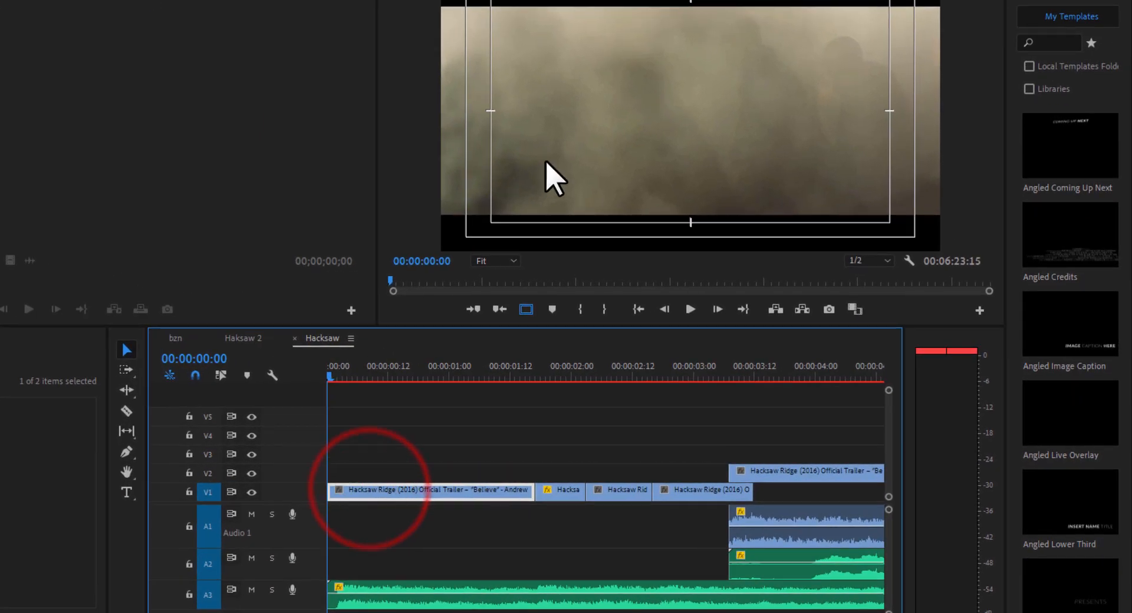
{"action": "left_click", "coordinate": [358, 602]}
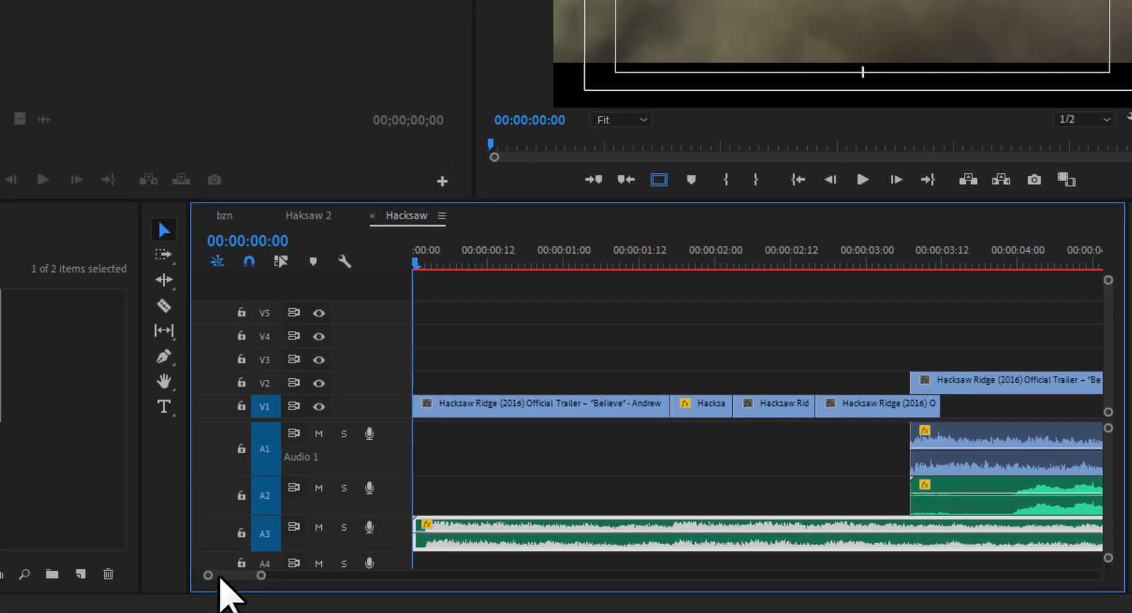
{"action": "left_click_drag", "start_coordinate": [219, 578], "coordinate": [215, 577]}
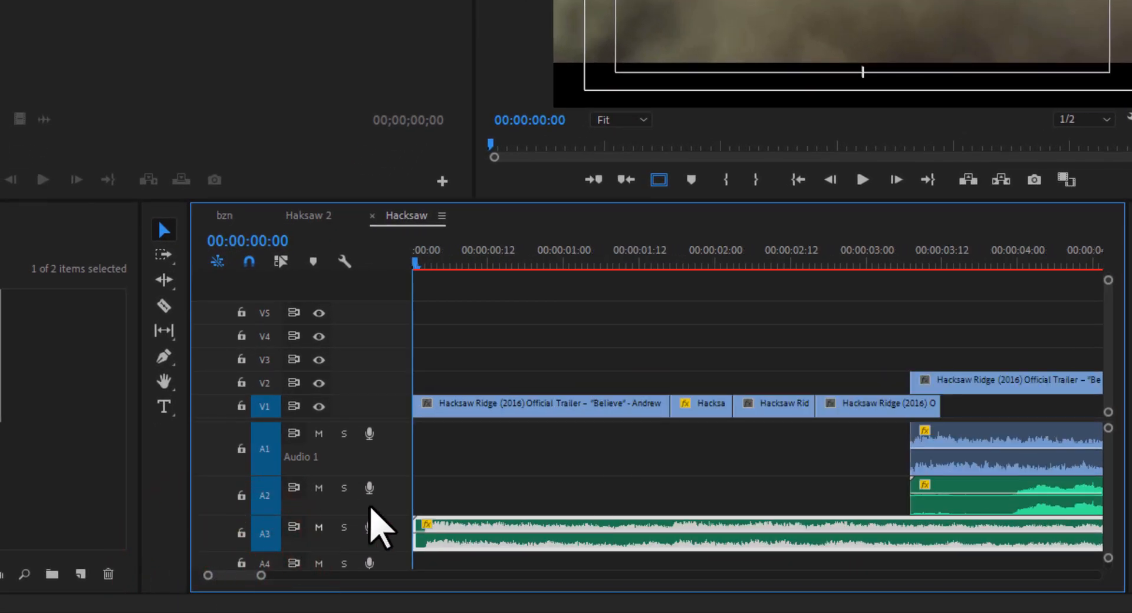
{"action": "key", "text": "ctrl+s"}
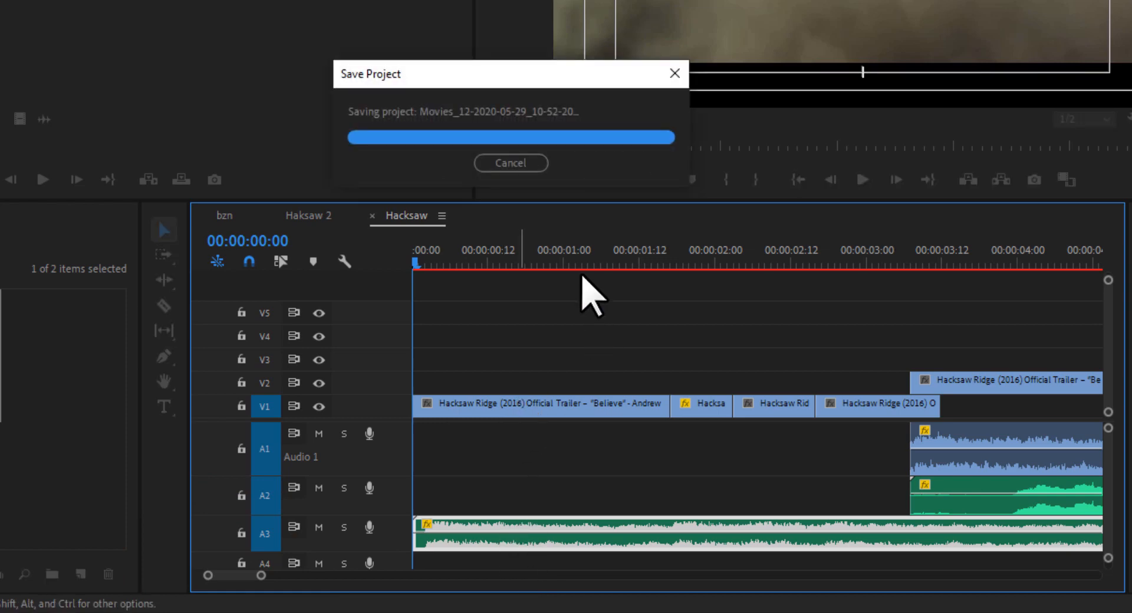
Play the opening, park the playhead at 00:00:01:15 and select the first and second clips on V1.
{"action": "key", "text": "space"}
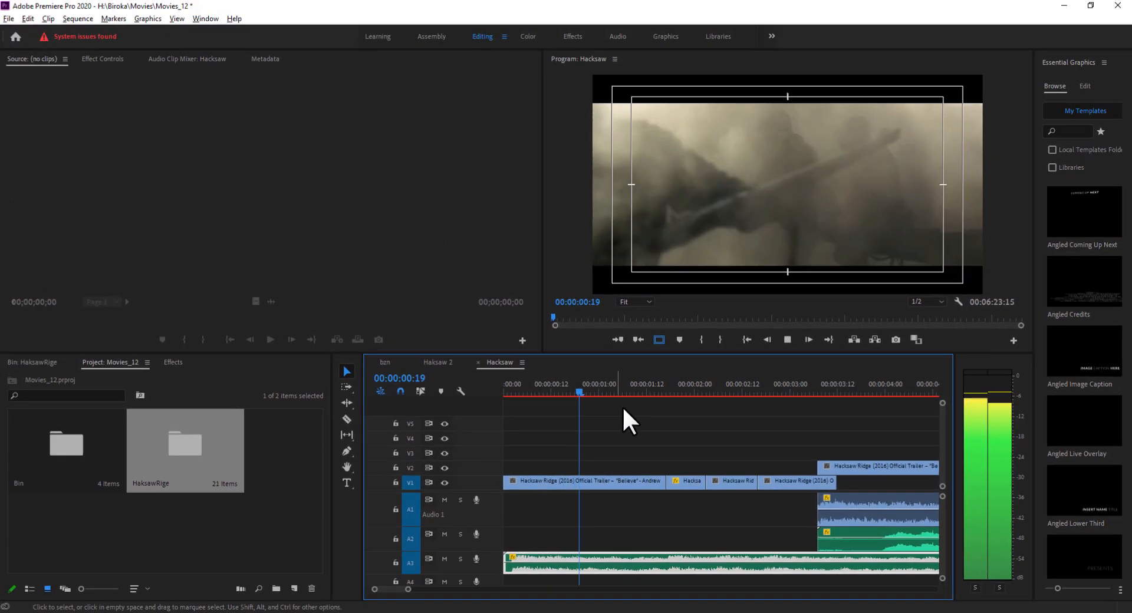
{"action": "left_click_drag", "start_coordinate": [685, 389], "coordinate": [659, 399]}
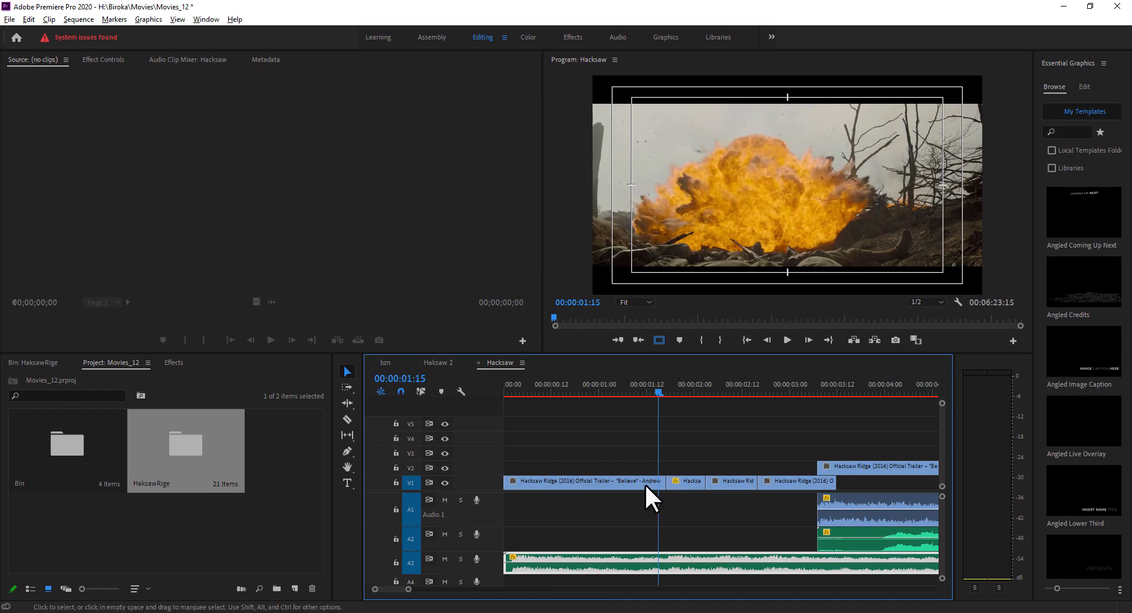
{"action": "left_click", "coordinate": [651, 485]}
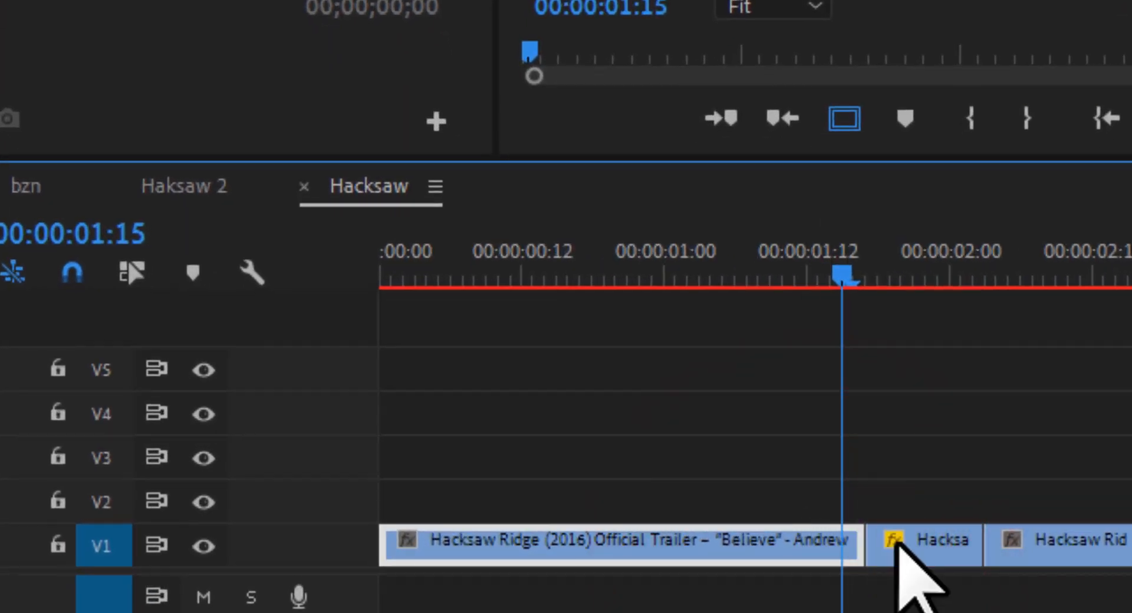
{"action": "left_click", "coordinate": [898, 543]}
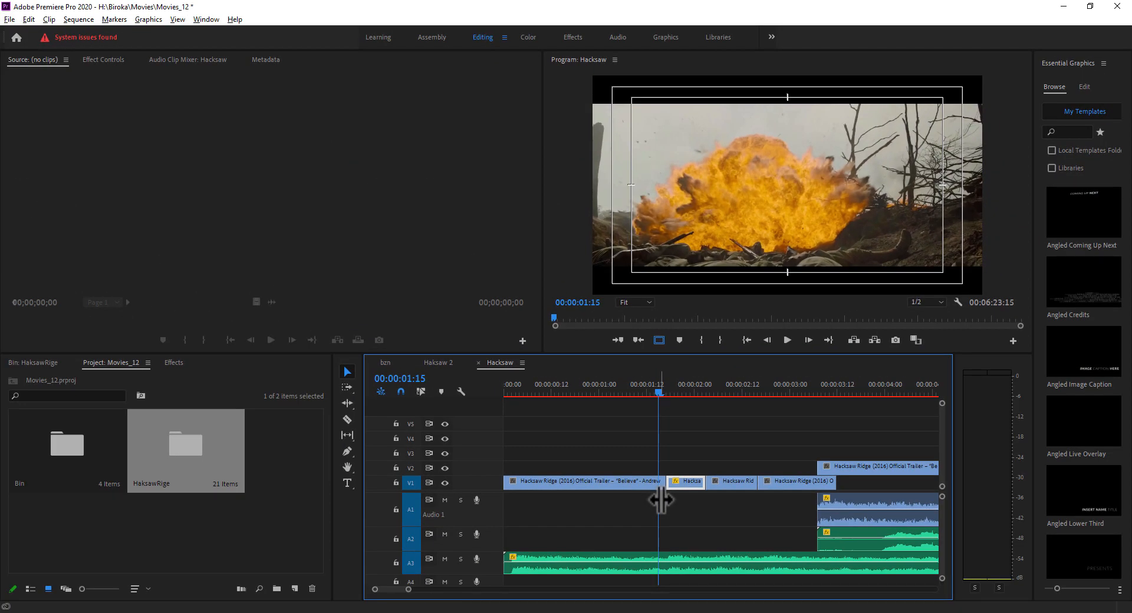
Play across the cut into the second V1 clip, stopping at 00:00:02:01 during the explosion.
{"action": "left_click", "coordinate": [653, 385]}
{"action": "key", "text": "space"}
{"action": "key", "text": "space"}
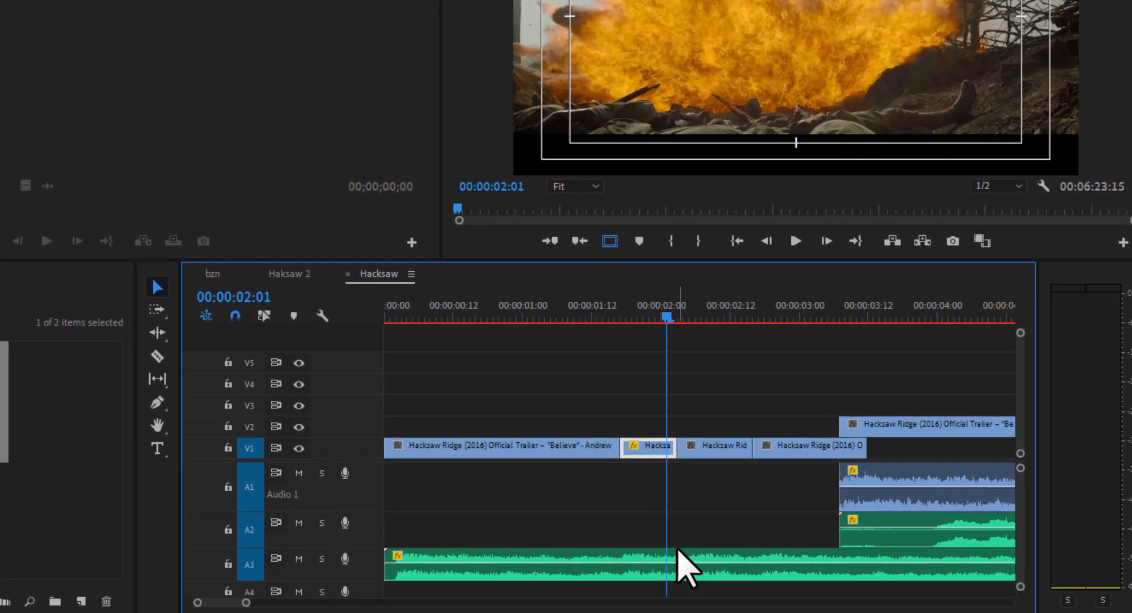
Select the A3 audio and the third V1 clip in turn, and enlarge the V1 track to show clip thumbnails.
{"action": "left_click", "coordinate": [706, 557]}
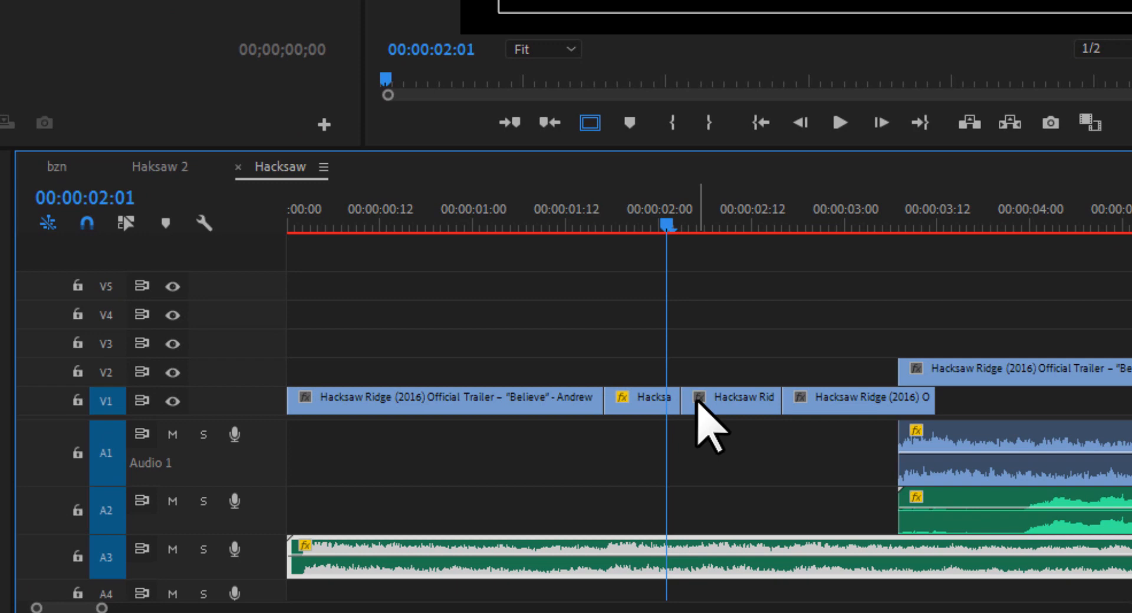
{"action": "left_click", "coordinate": [684, 430]}
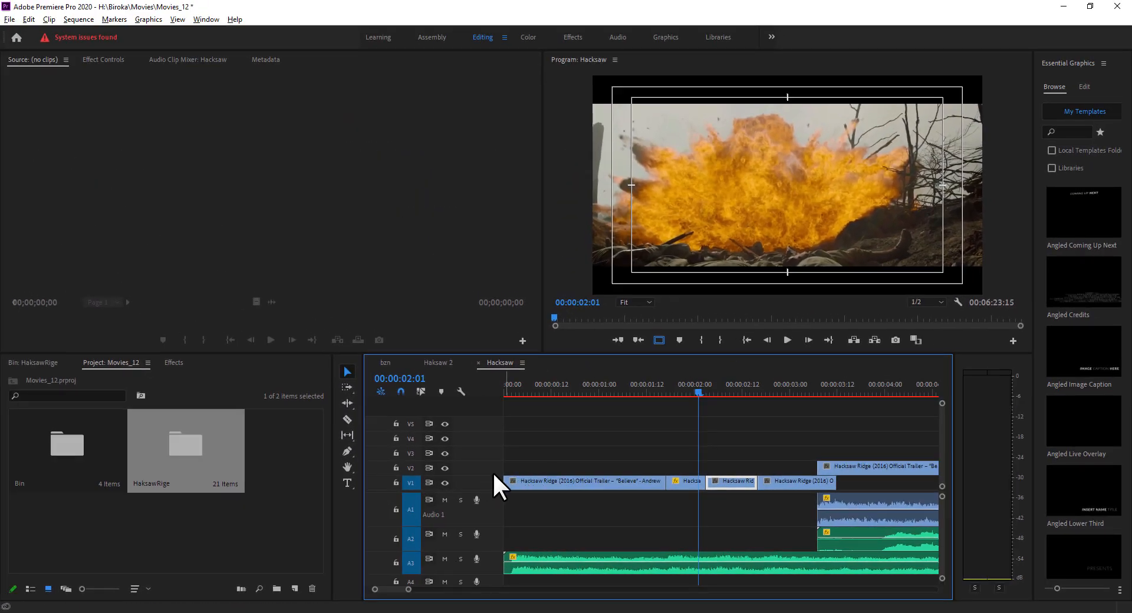
{"action": "left_click_drag", "start_coordinate": [500, 479], "coordinate": [501, 464]}
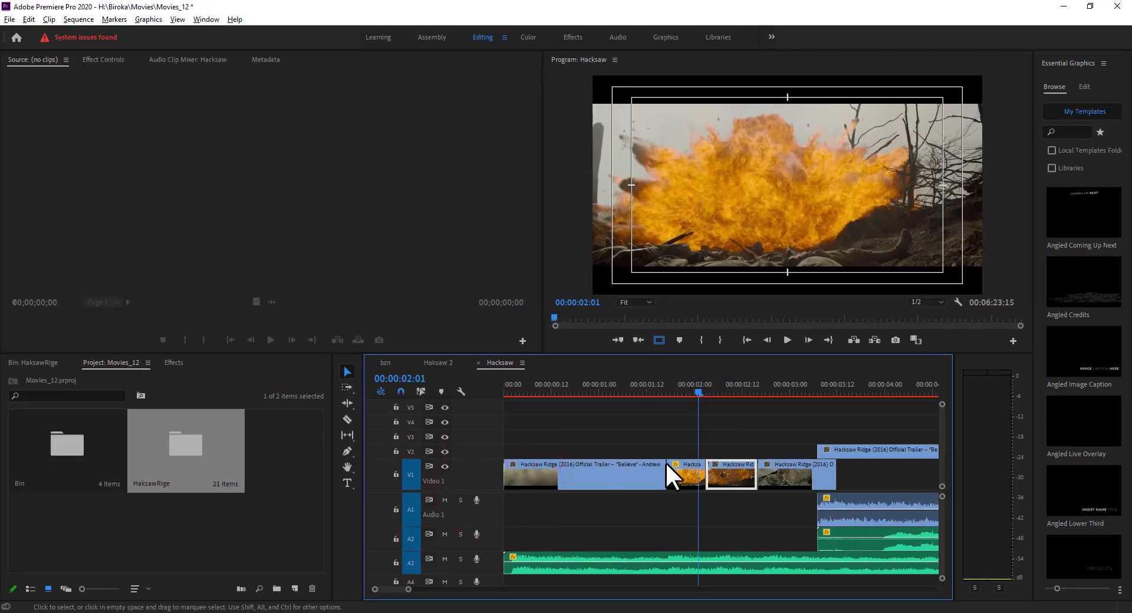
Play the third V1 clip, stop at 00:00:02:14 and select the fourth clip on V1.
{"action": "key", "text": "space"}
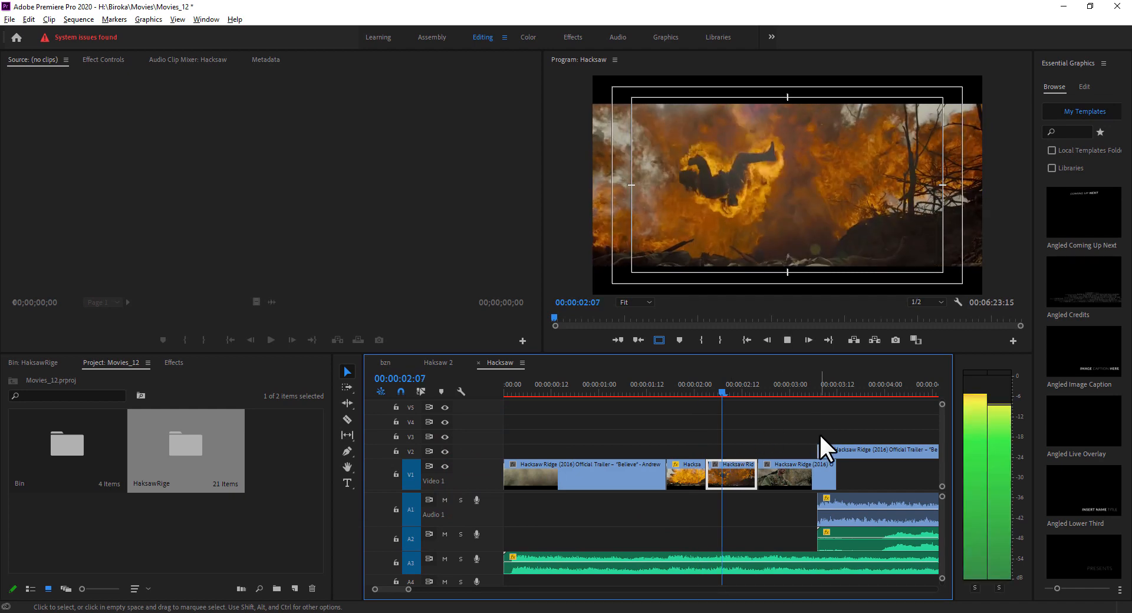
{"action": "left_click", "coordinate": [694, 384]}
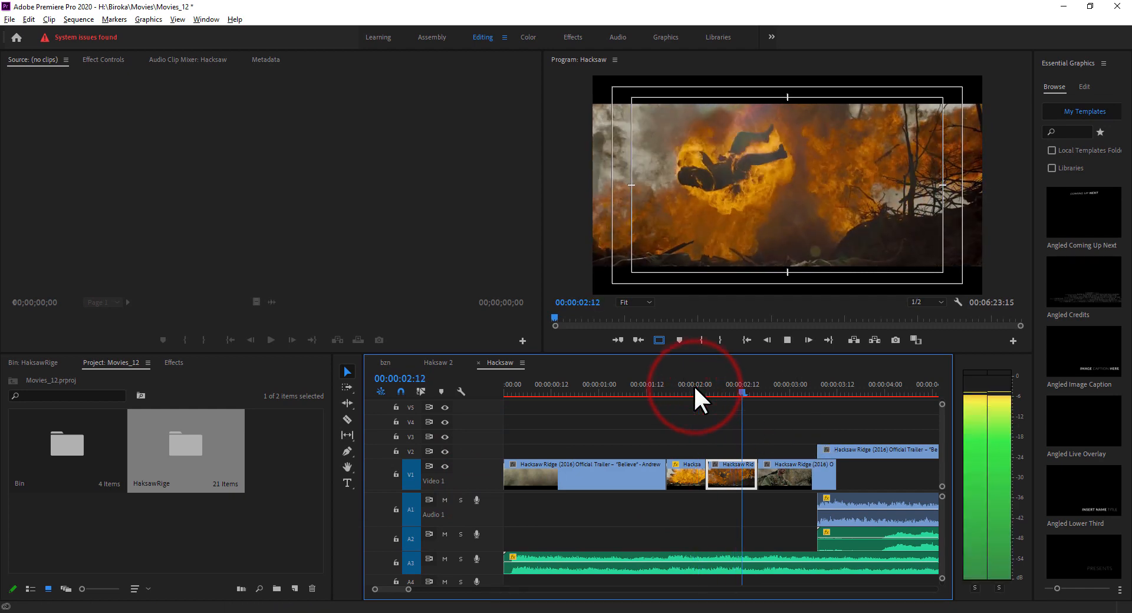
{"action": "key", "text": "space"}
{"action": "left_click", "coordinate": [779, 477]}
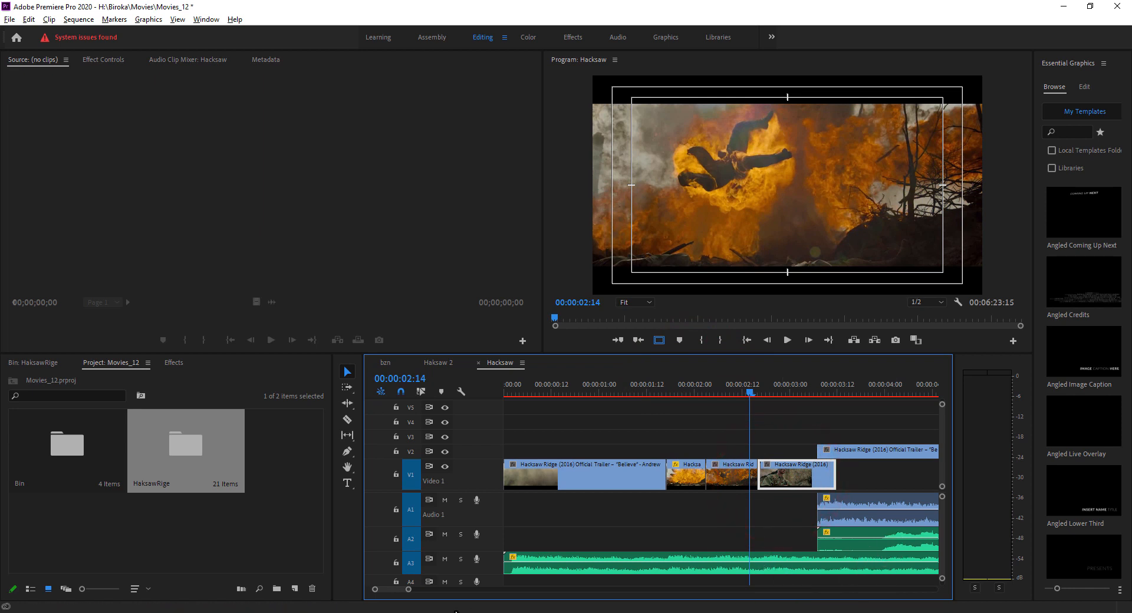
Play from the third clip into the fourth V1 clip, stopping at 00:00:03:03.
{"action": "left_click_drag", "start_coordinate": [393, 590], "coordinate": [395, 590]}
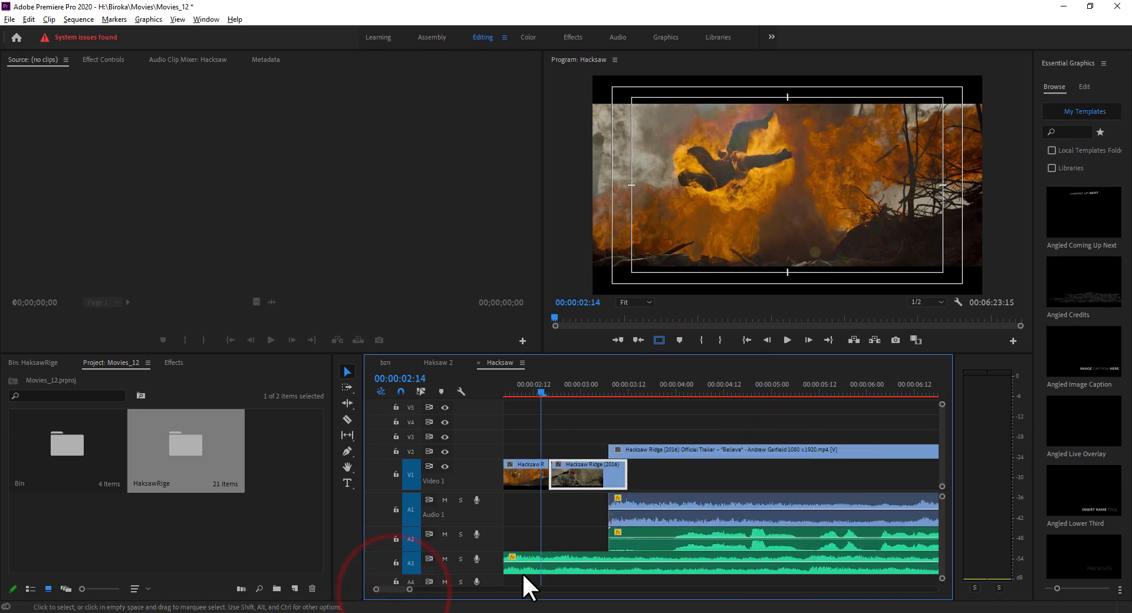
{"action": "key", "text": "space"}
{"action": "key", "text": "space"}
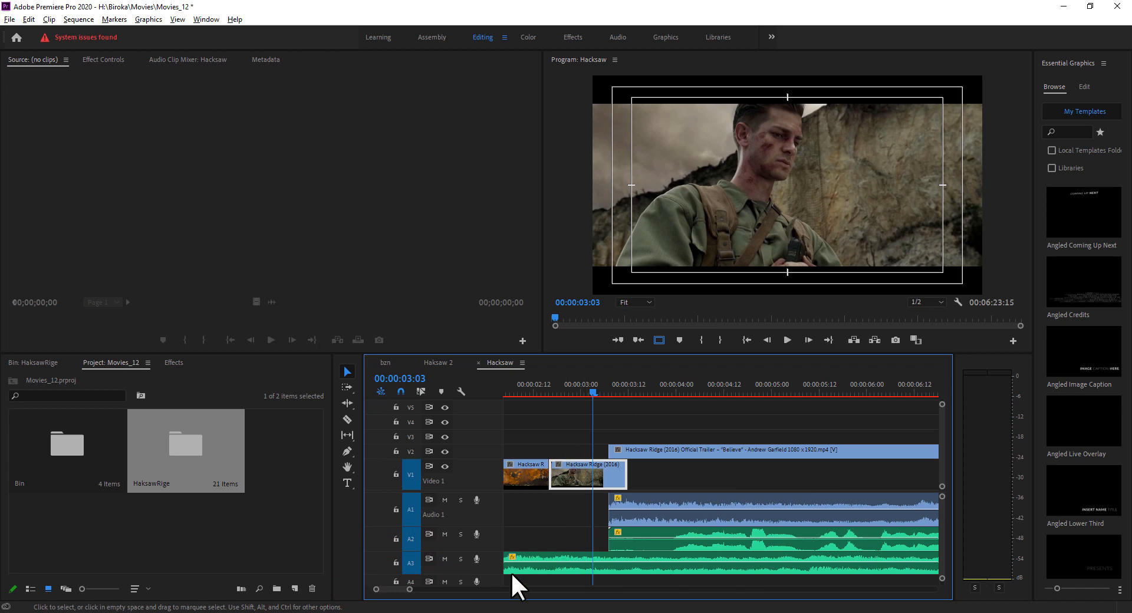
{"action": "left_click_drag", "start_coordinate": [397, 591], "coordinate": [388, 590]}
{"action": "left_click", "coordinate": [413, 590]}
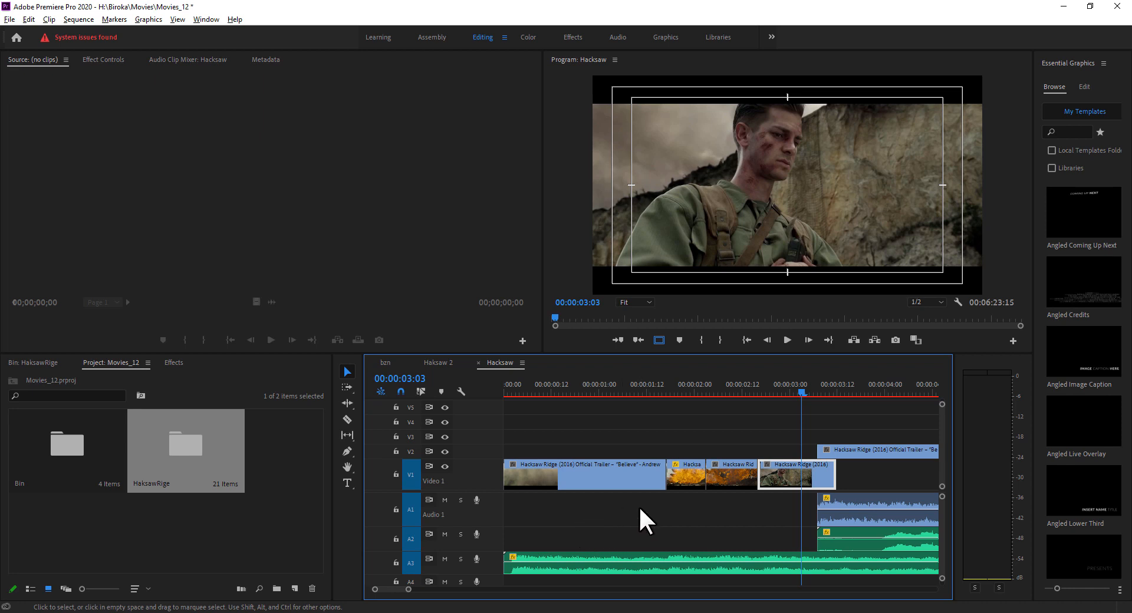
Select the first V1 clip and play the sequence from 00:00:00:00 through the title, stopping at 00:00:06:00.
{"action": "left_click", "coordinate": [582, 470]}
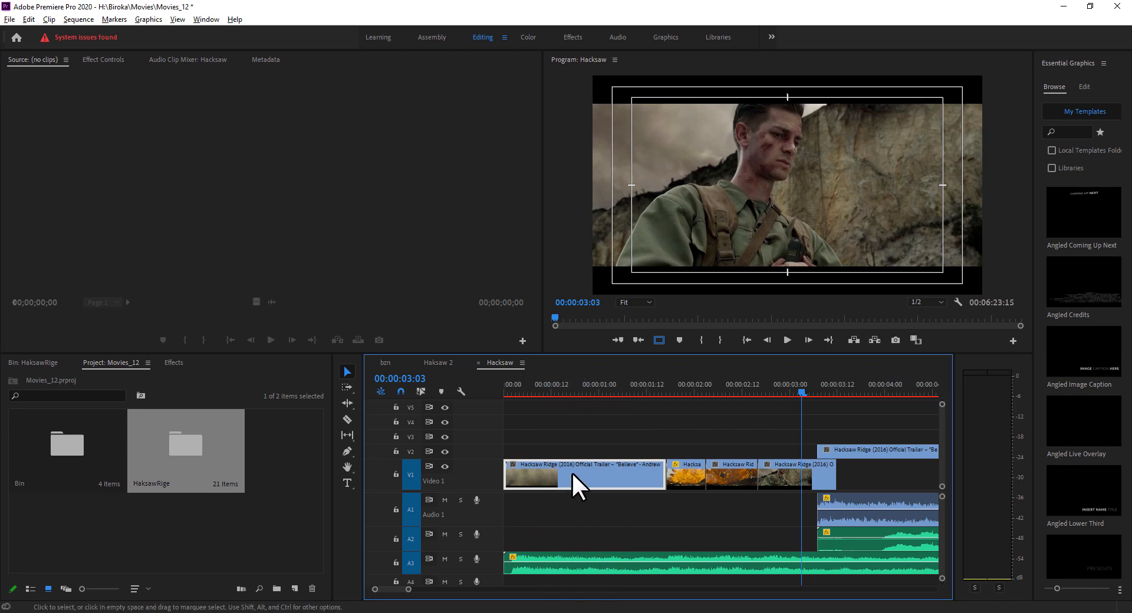
{"action": "left_click_drag", "start_coordinate": [542, 383], "coordinate": [484, 385]}
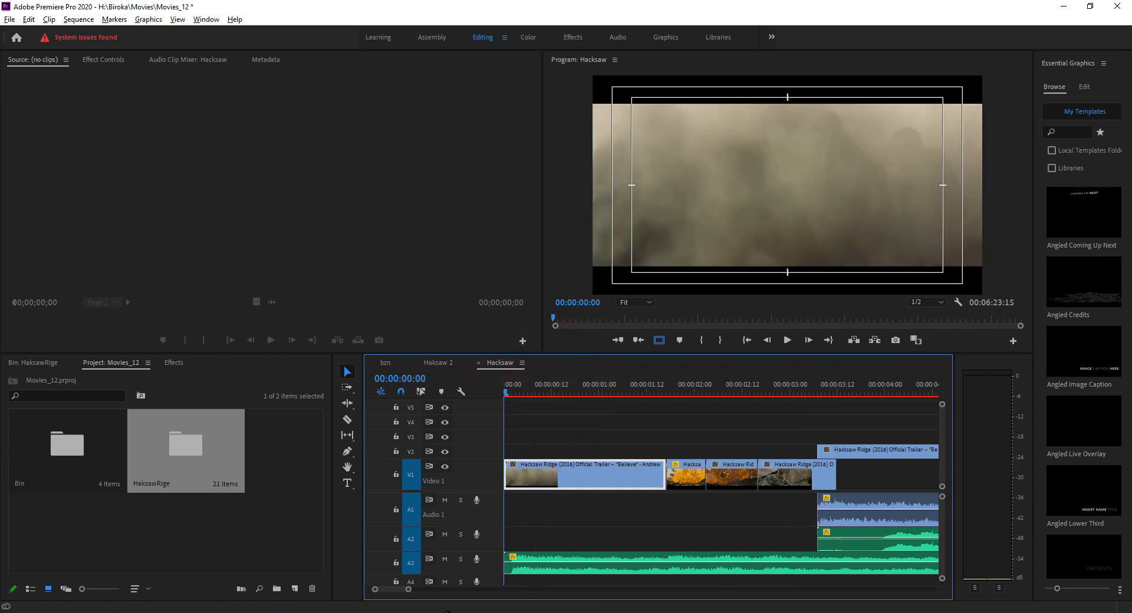
{"action": "key", "text": "space"}
{"action": "key", "text": "space"}
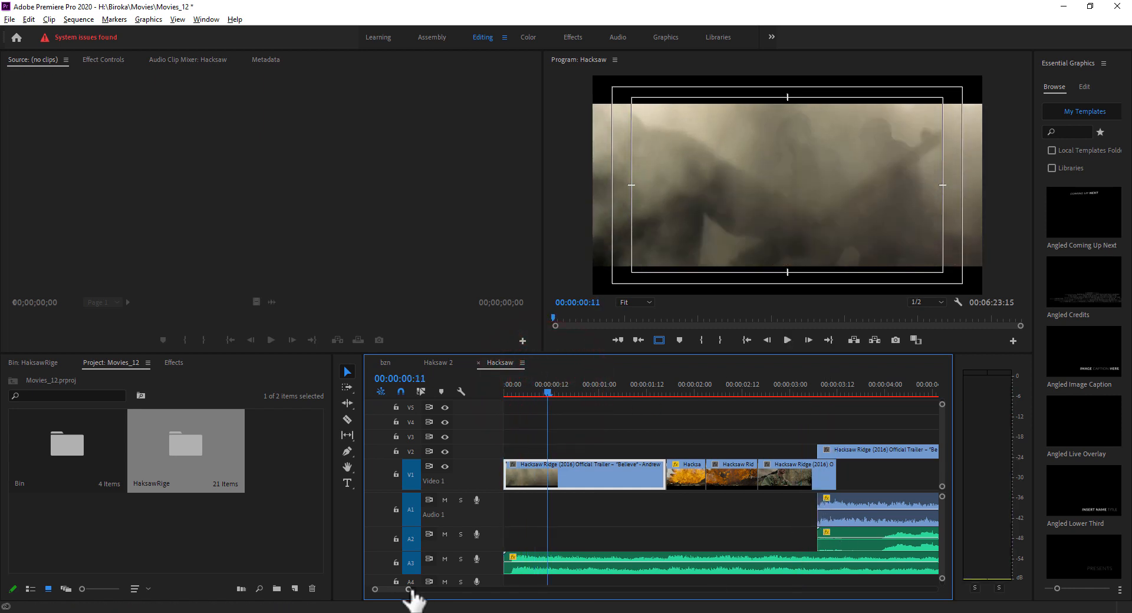
{"action": "key", "text": "minus"}
{"action": "key", "text": "space"}
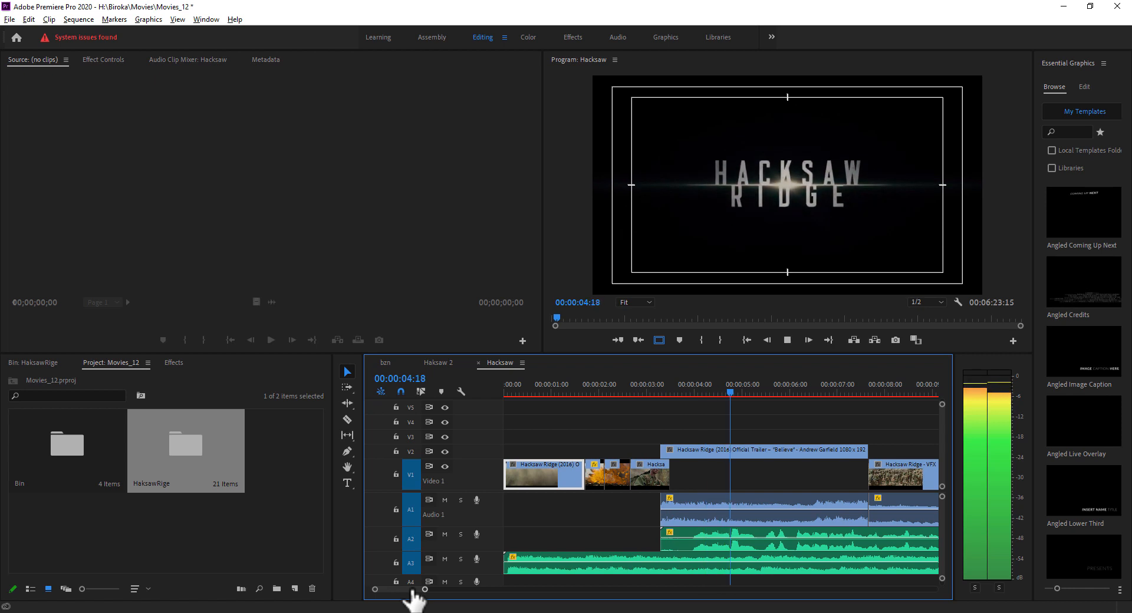
{"action": "key", "text": "space"}
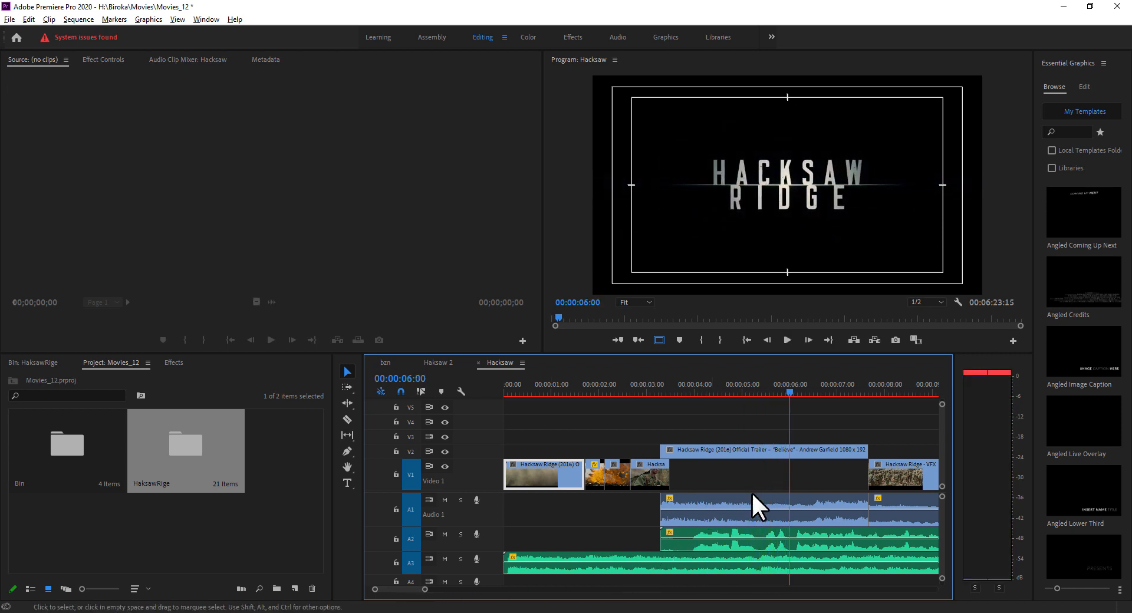
Inspect the title section by selecting its A3, A2 and A1 audio clips and the V2 title clip in turn.
{"action": "left_click", "coordinate": [754, 566]}
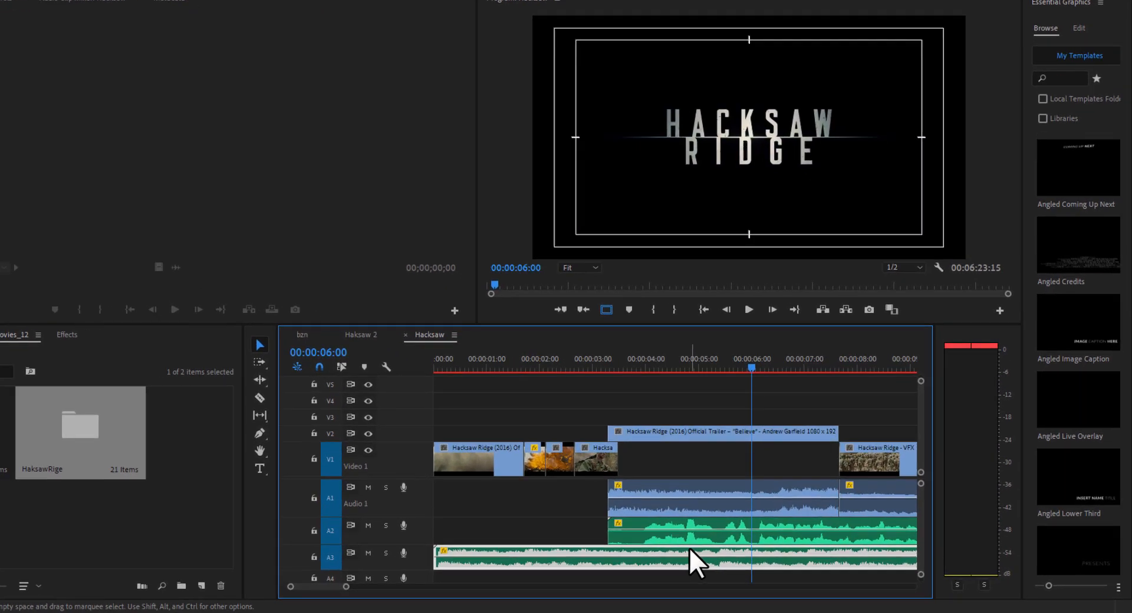
{"action": "left_click", "coordinate": [688, 540]}
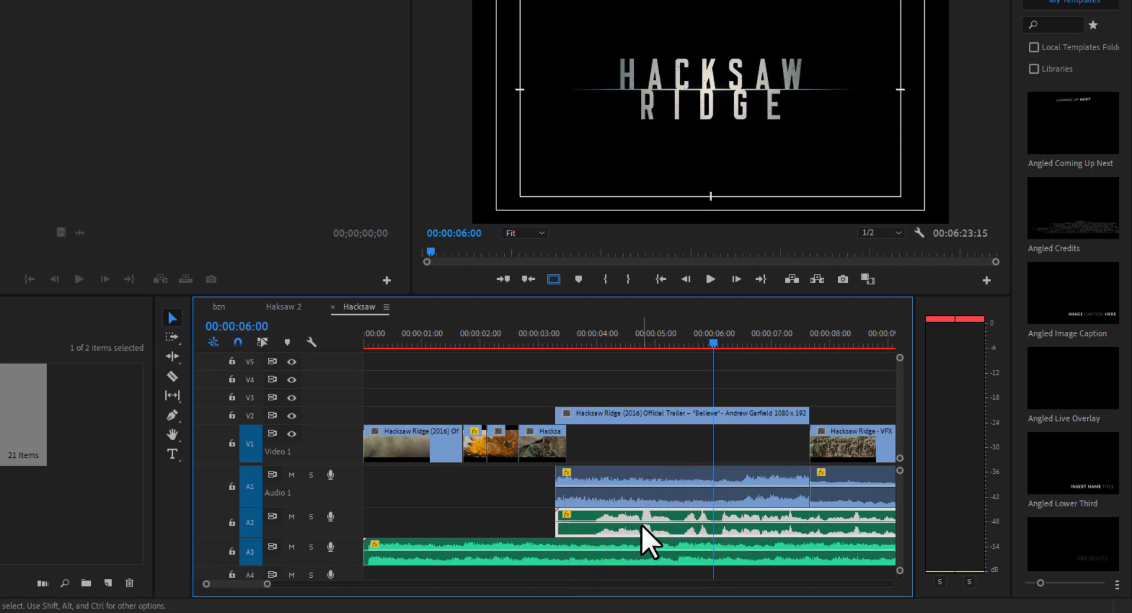
{"action": "left_click", "coordinate": [656, 485]}
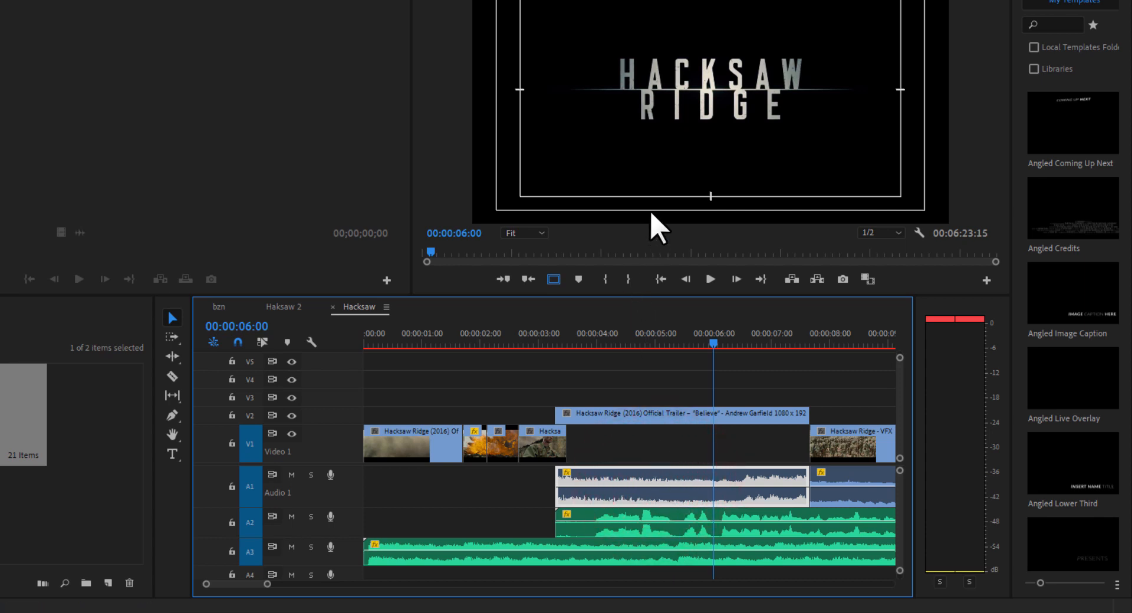
{"action": "left_click", "coordinate": [643, 414]}
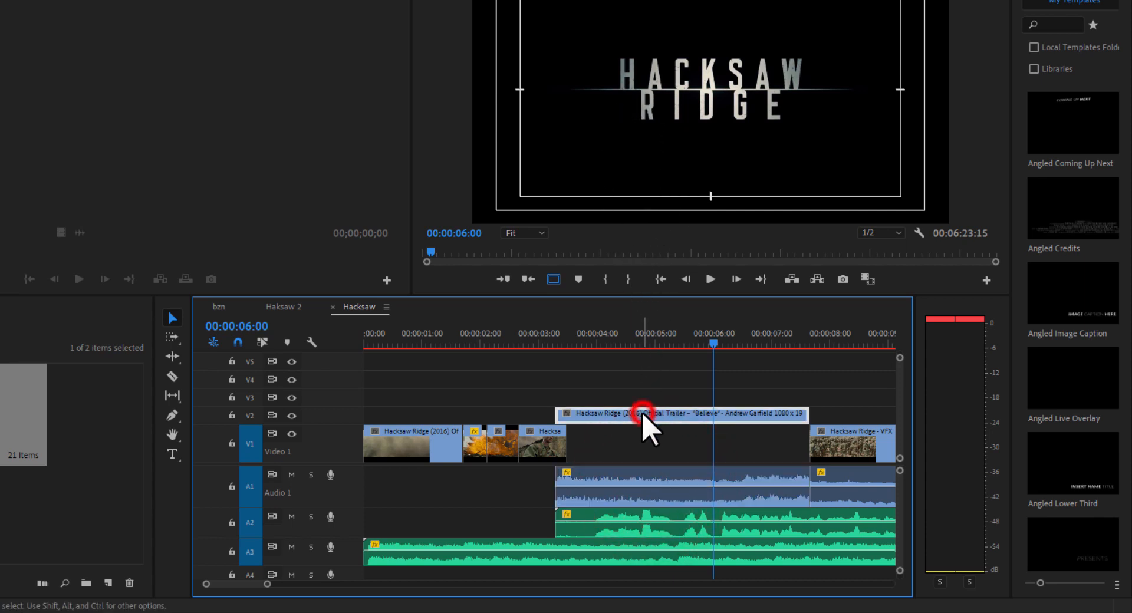
{"action": "left_click", "coordinate": [618, 480]}
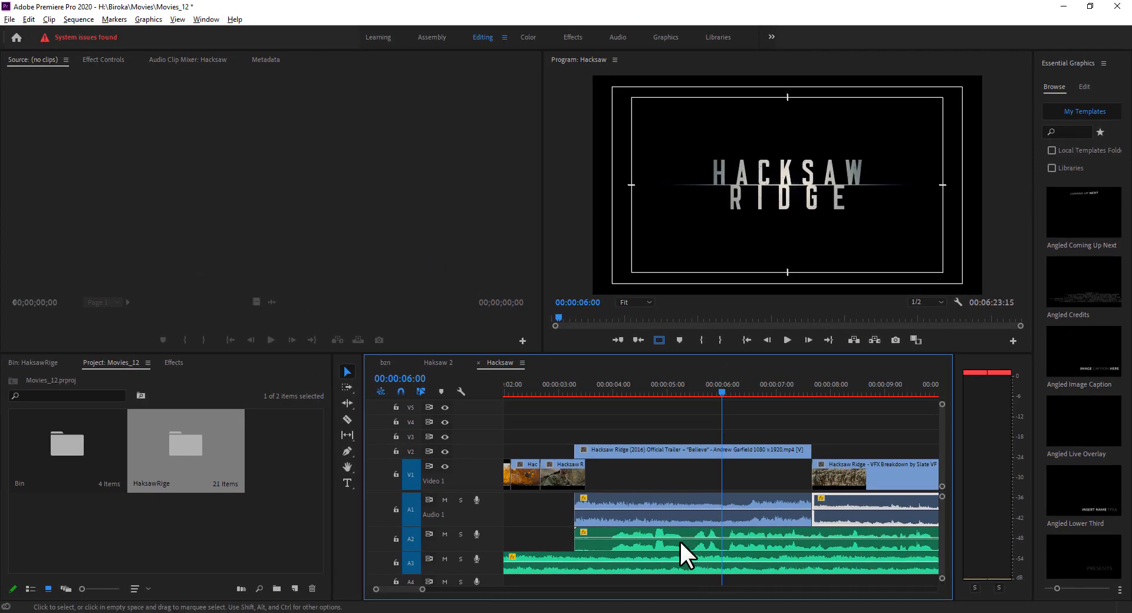
{"action": "left_click", "coordinate": [679, 540]}
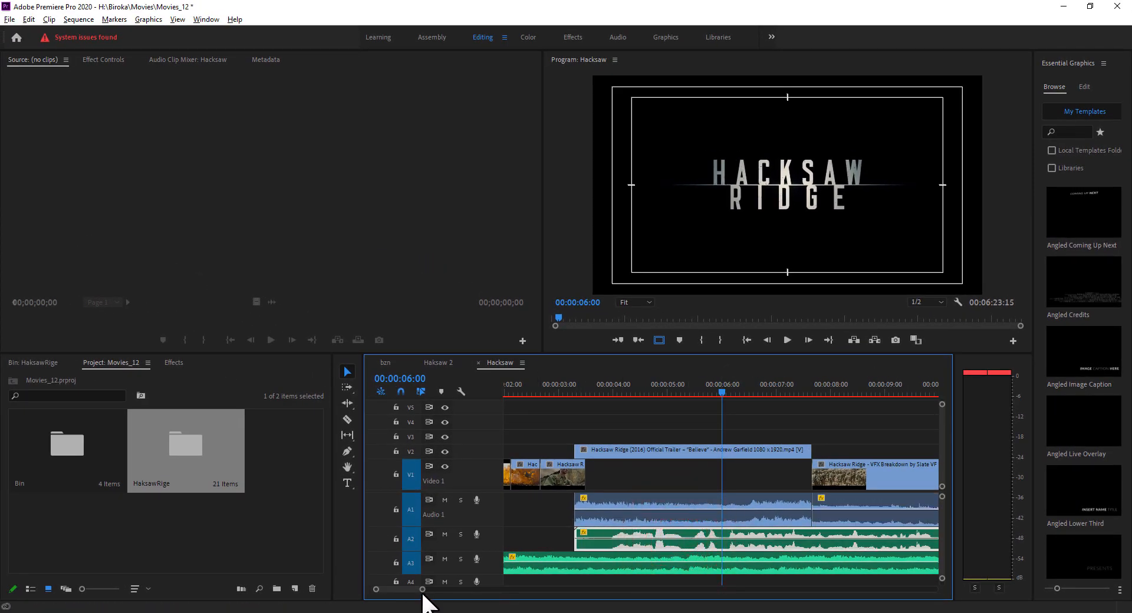
Place the playhead at 00:00:02:23 and widen the timeline panel towards the project panel.
{"action": "mouse_move", "coordinate": [423, 589]}
{"action": "left_mouse_down"}
{"action": "mouse_move", "coordinate": [434, 592]}
{"action": "mouse_move", "coordinate": [424, 589]}
{"action": "left_mouse_up"}
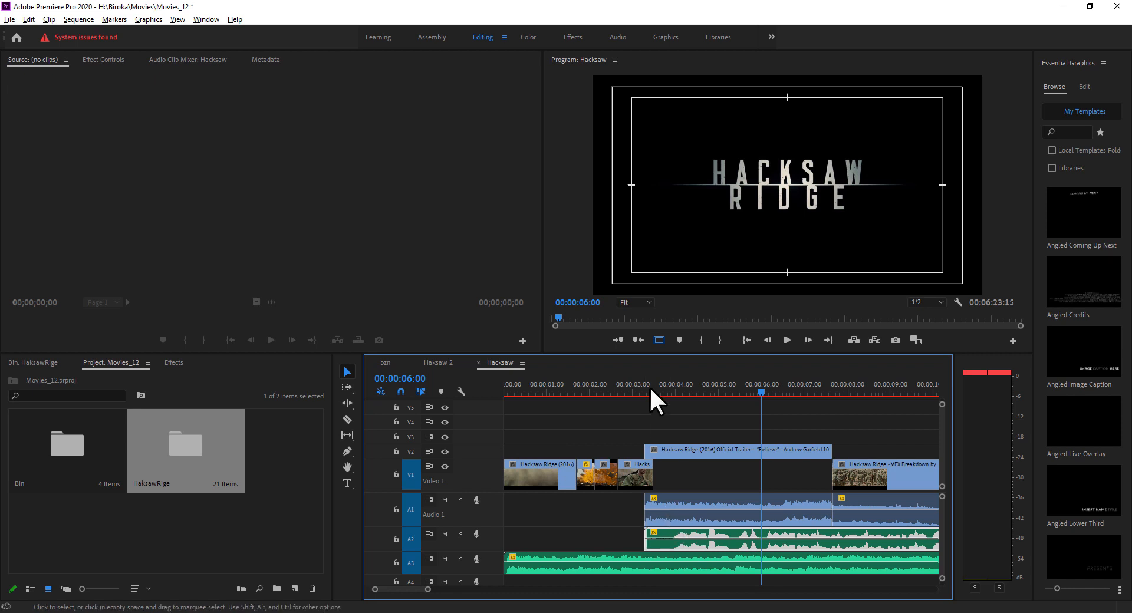
{"action": "left_click", "coordinate": [631, 387]}
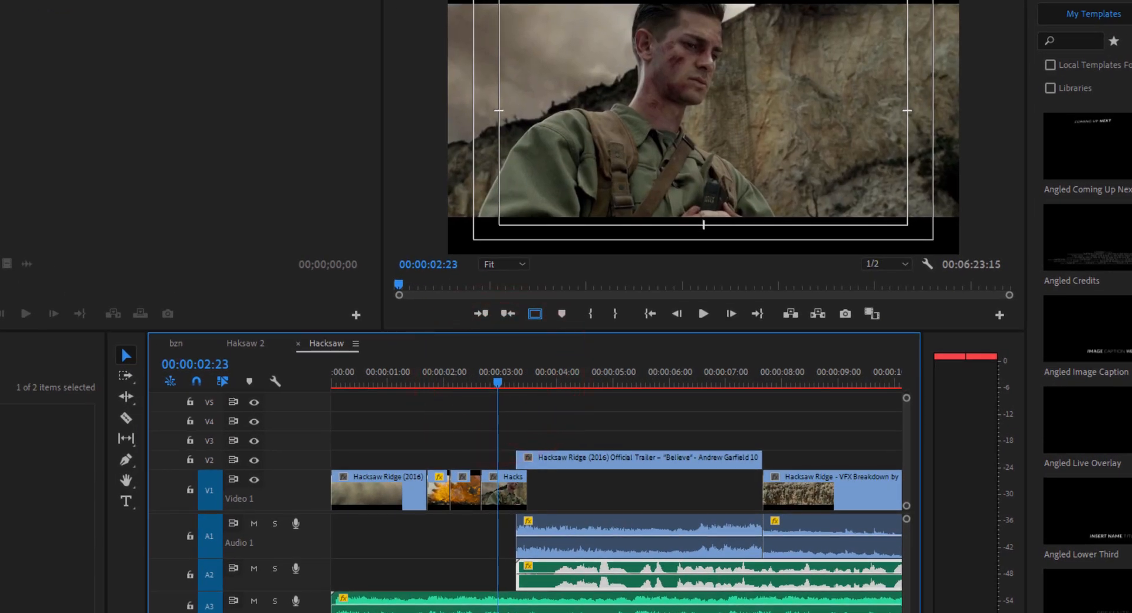
{"action": "left_click_drag", "start_coordinate": [230, 612], "coordinate": [198, 612]}
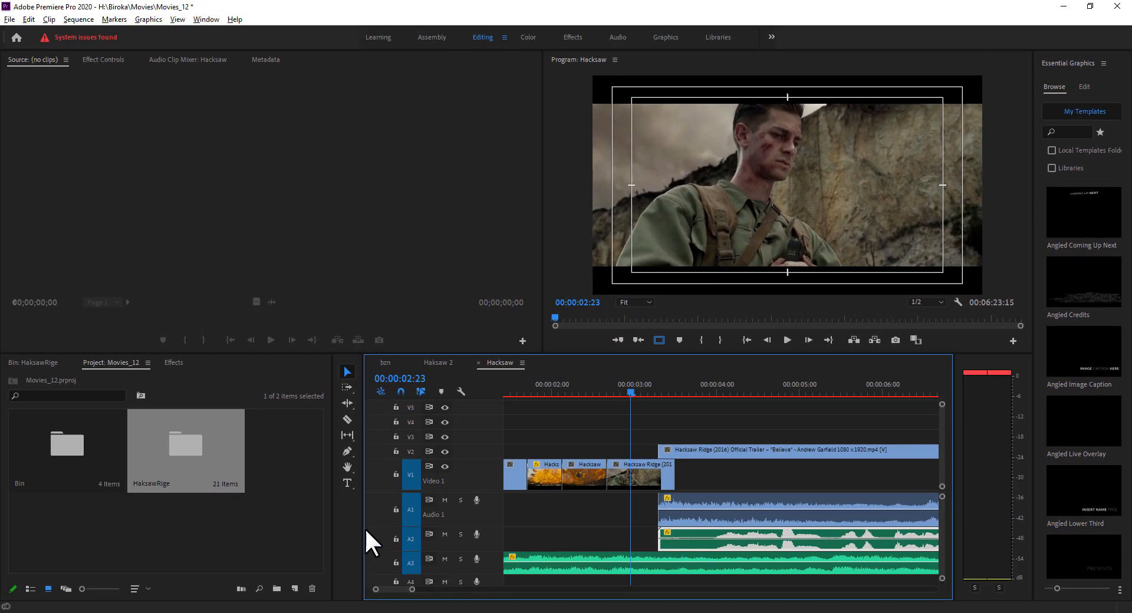
{"action": "left_click_drag", "start_coordinate": [364, 497], "coordinate": [277, 497]}
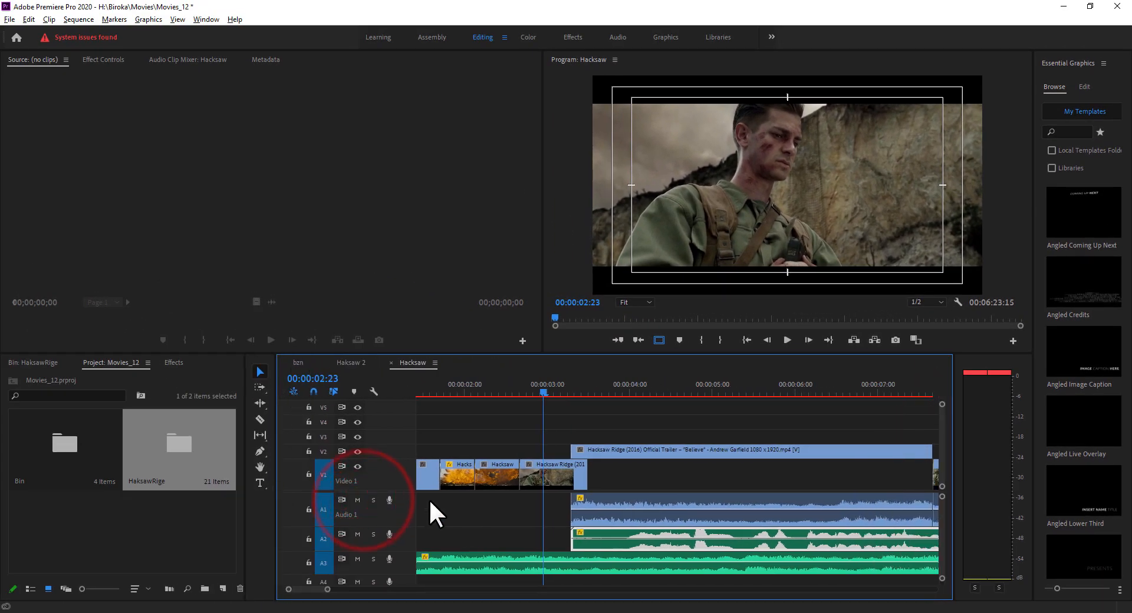
Mute the A3 music track and play from 00:00:02:23 through the title, stopping at 00:00:07:05.
{"action": "left_click", "coordinate": [517, 557]}
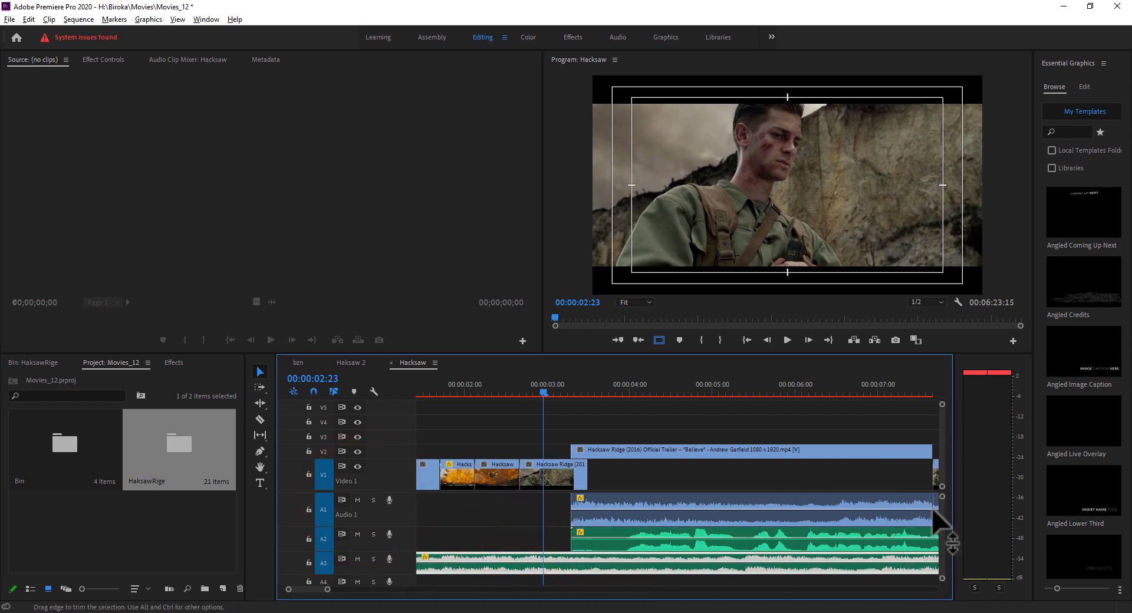
{"action": "left_click", "coordinate": [357, 559]}
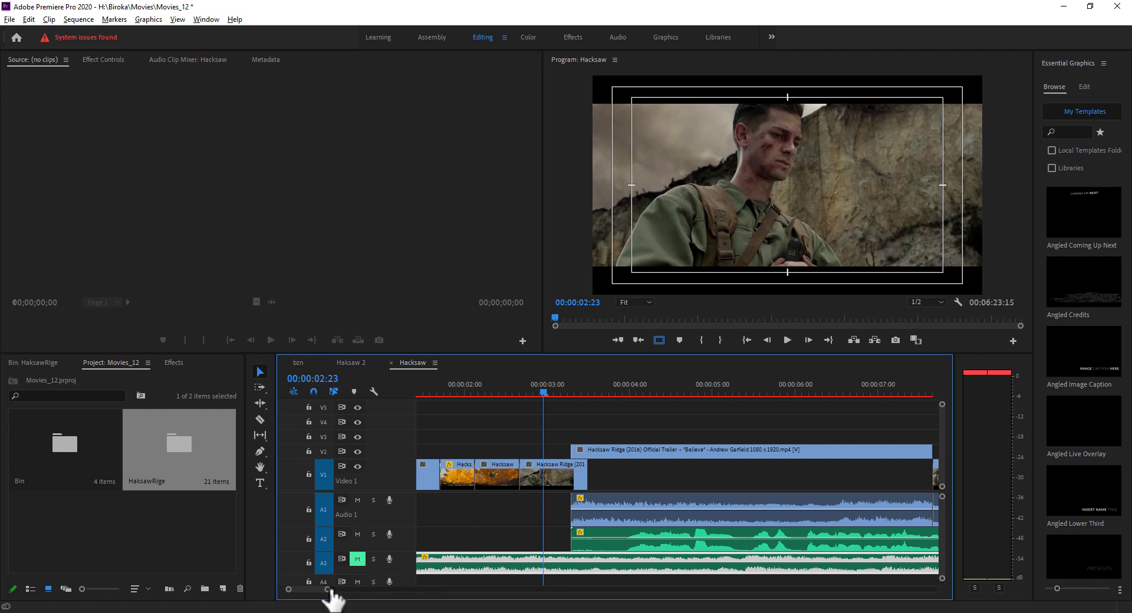
{"action": "left_click_drag", "start_coordinate": [330, 590], "coordinate": [343, 589]}
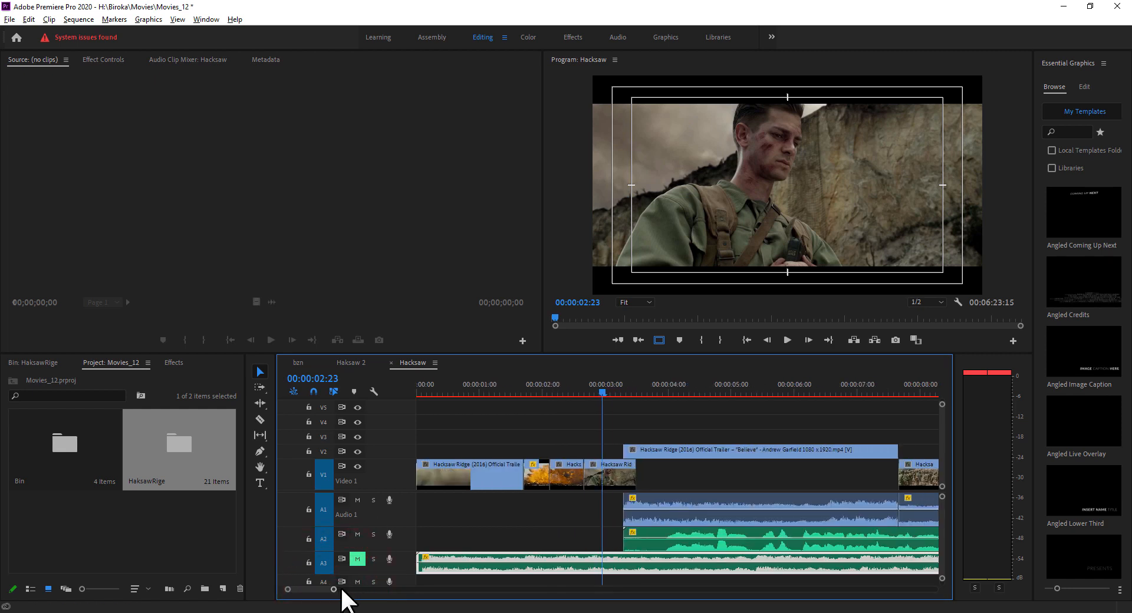
{"action": "key", "text": "space"}
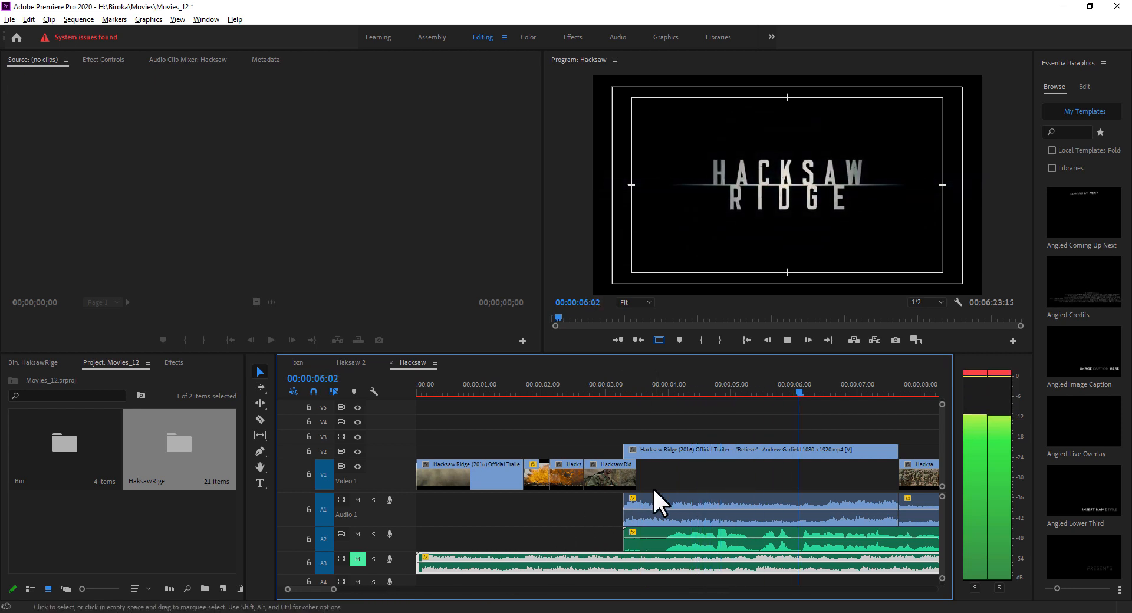
{"action": "key", "text": "space"}
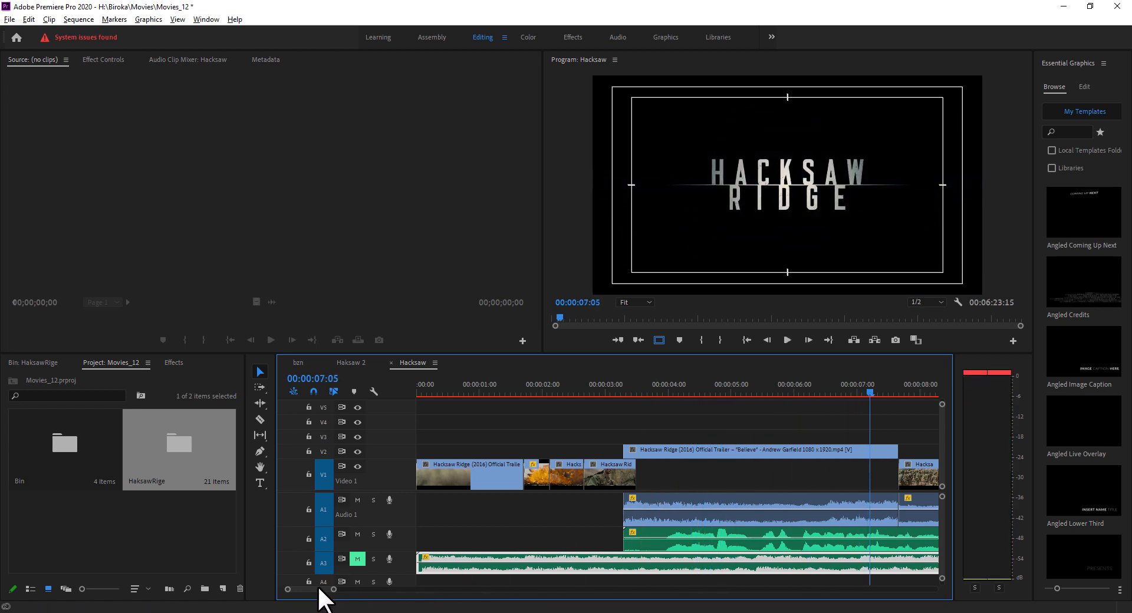
Inspect the title section by selecting its A2 clip and the V2 title clip with its linked A1 audio.
{"action": "left_click_drag", "start_coordinate": [319, 588], "coordinate": [322, 589]}
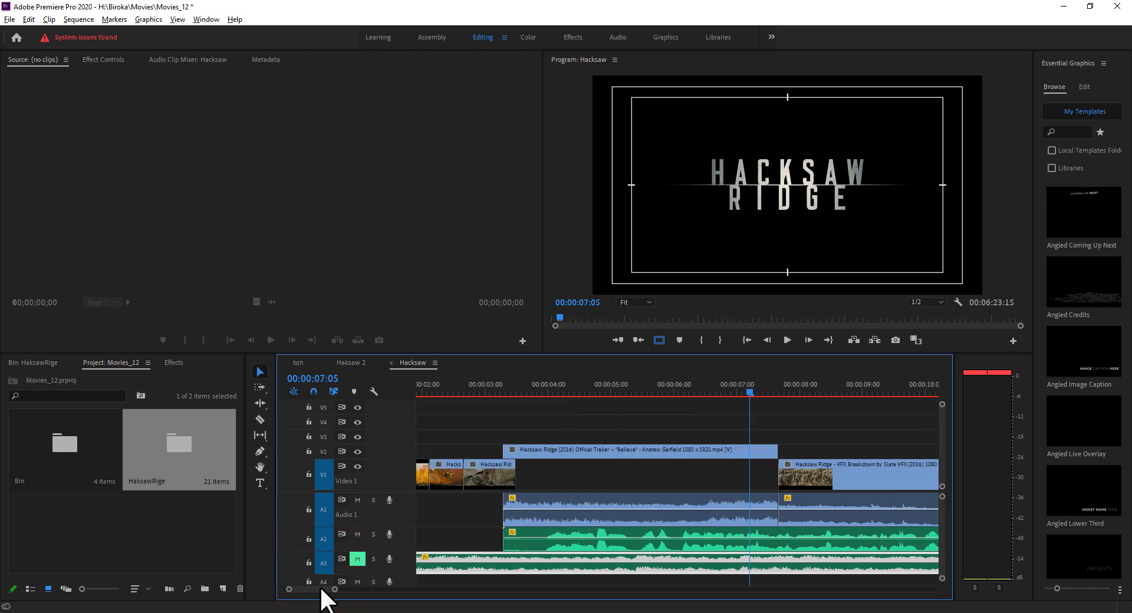
{"action": "left_click", "coordinate": [543, 537]}
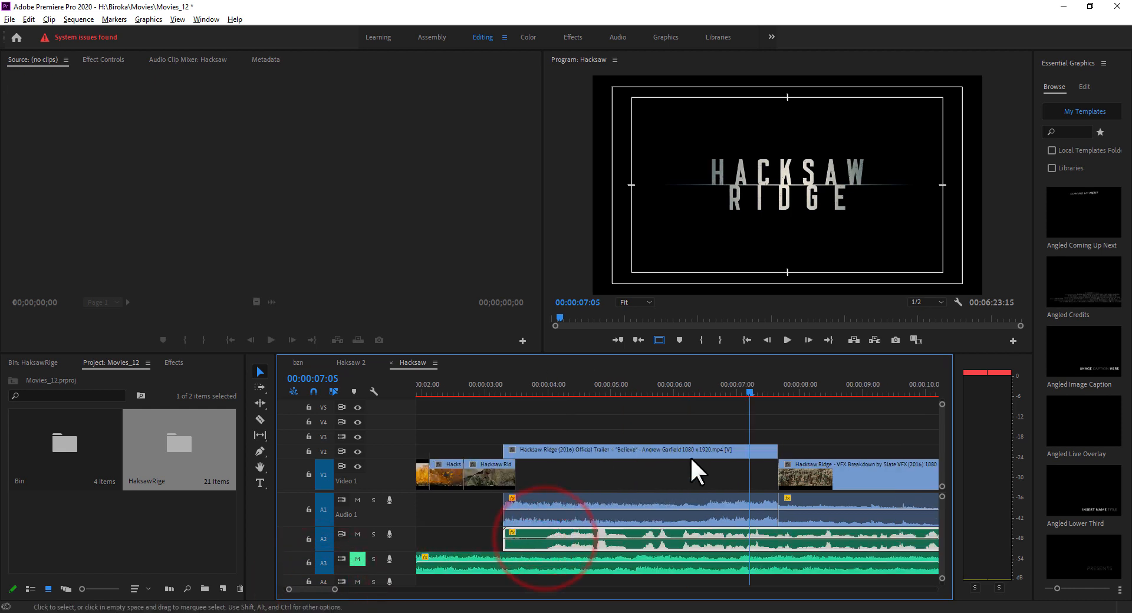
{"action": "left_click", "coordinate": [574, 506]}
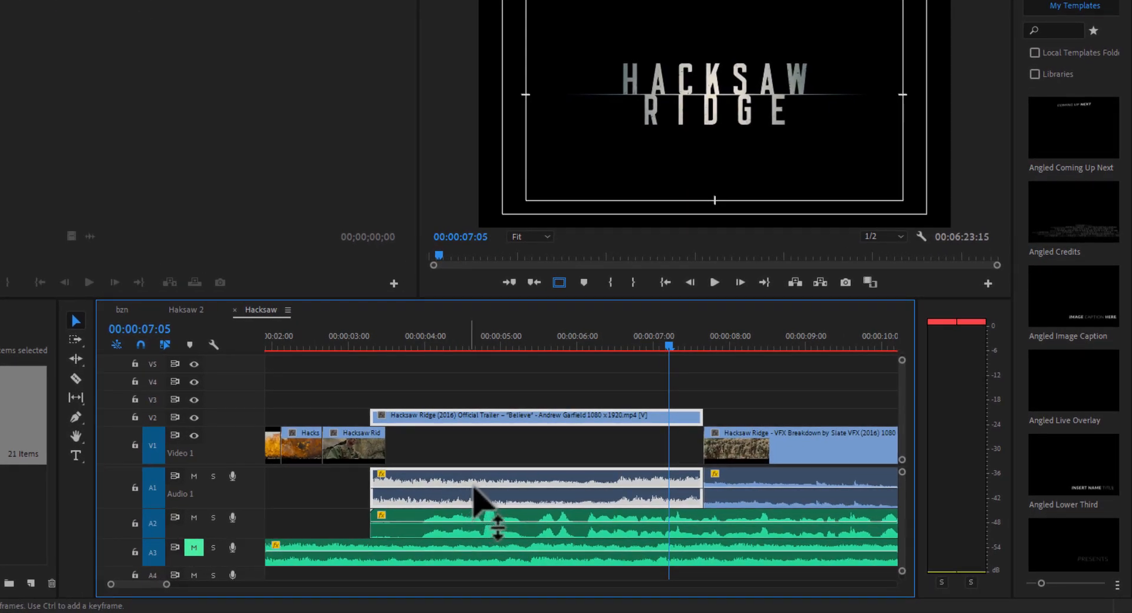
{"action": "left_click", "coordinate": [469, 475]}
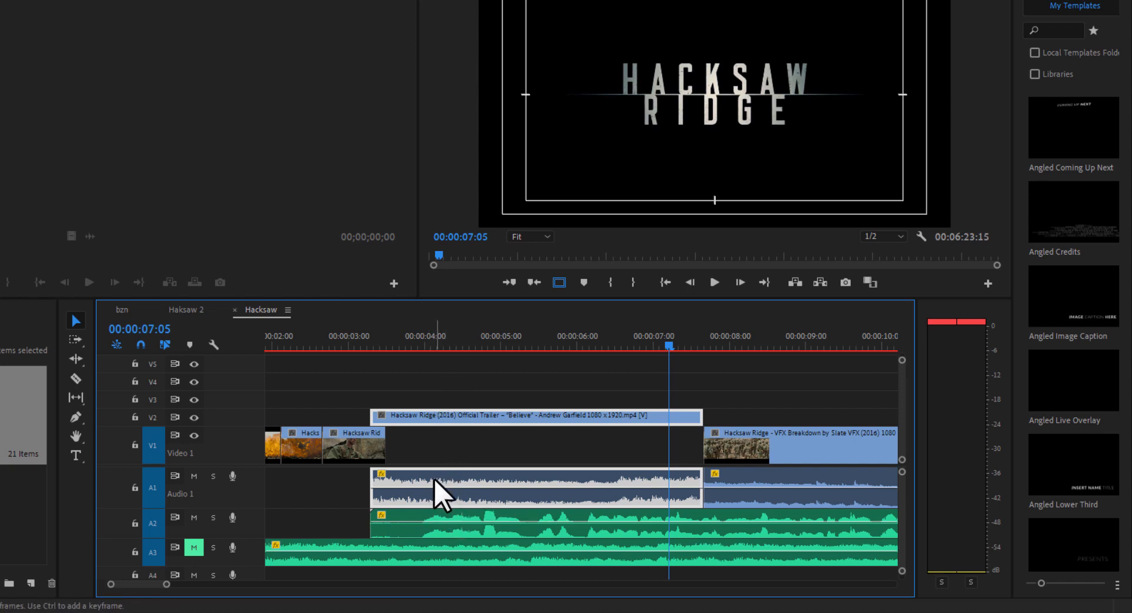
{"action": "left_click", "coordinate": [456, 443]}
{"action": "left_click", "coordinate": [464, 404]}
{"action": "left_click", "coordinate": [470, 416]}
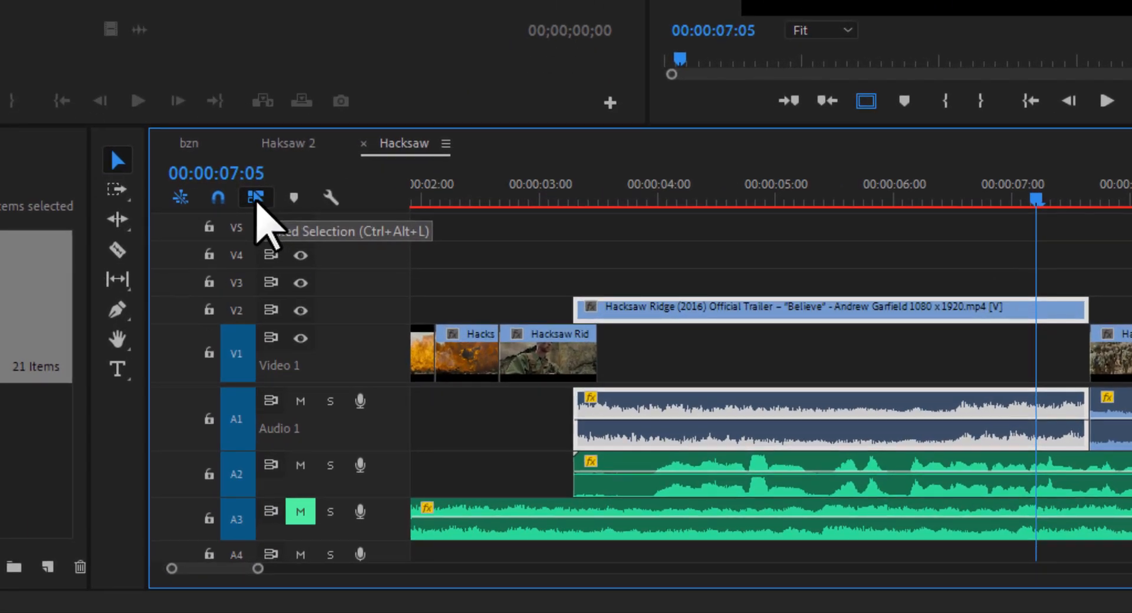
Turn off Linked Selection and select the V2 title clip and its A1 audio separately.
{"action": "left_click", "coordinate": [255, 197]}
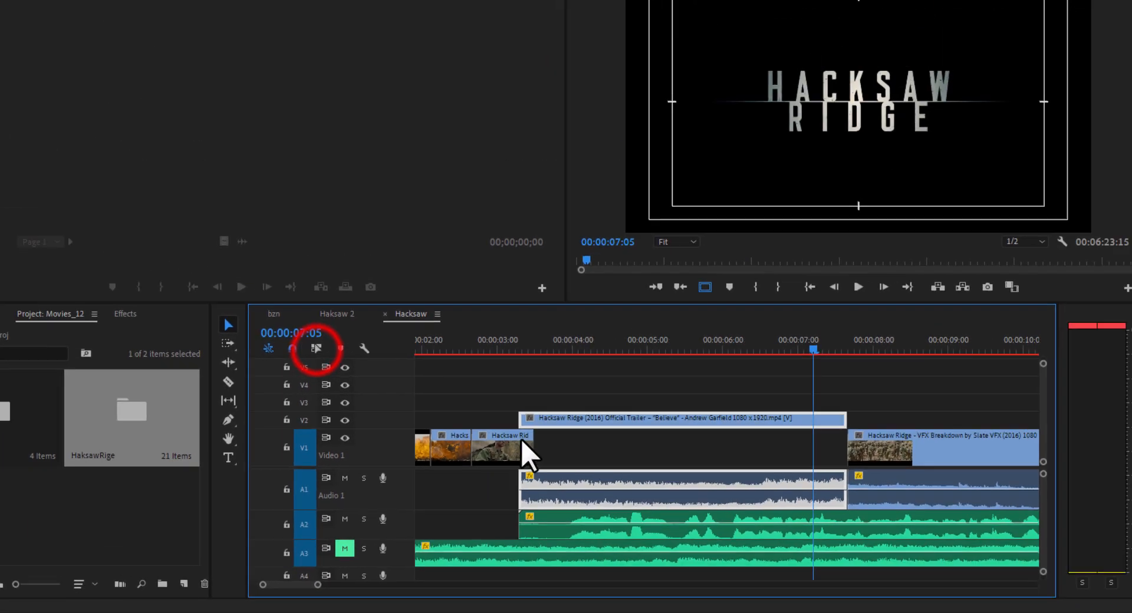
{"action": "left_click", "coordinate": [748, 343]}
{"action": "left_click", "coordinate": [618, 449]}
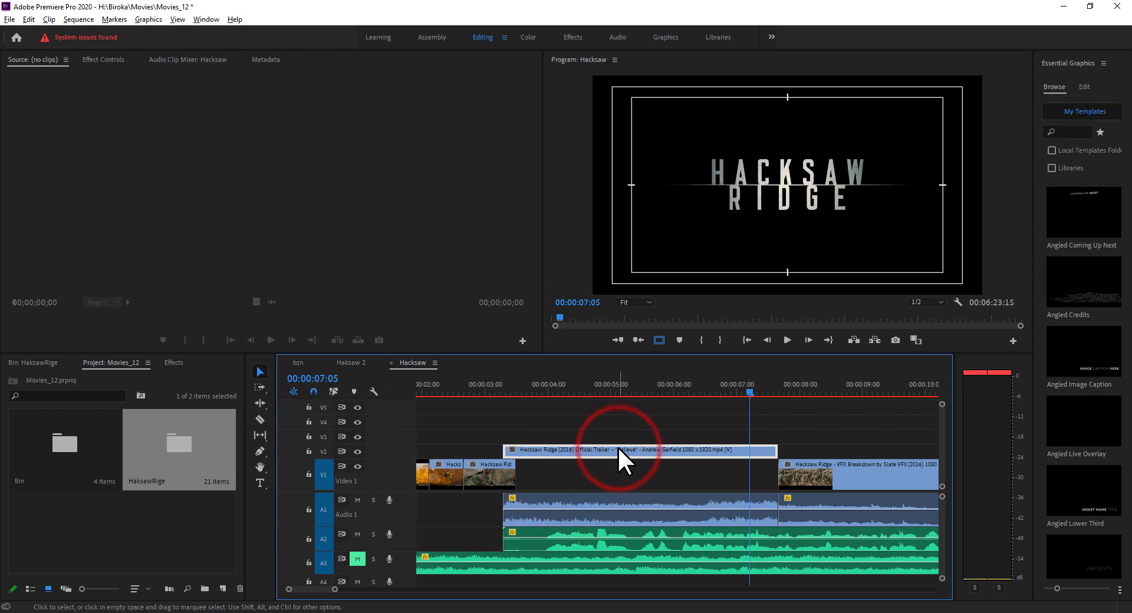
{"action": "left_click", "coordinate": [616, 505]}
{"action": "left_click", "coordinate": [601, 449]}
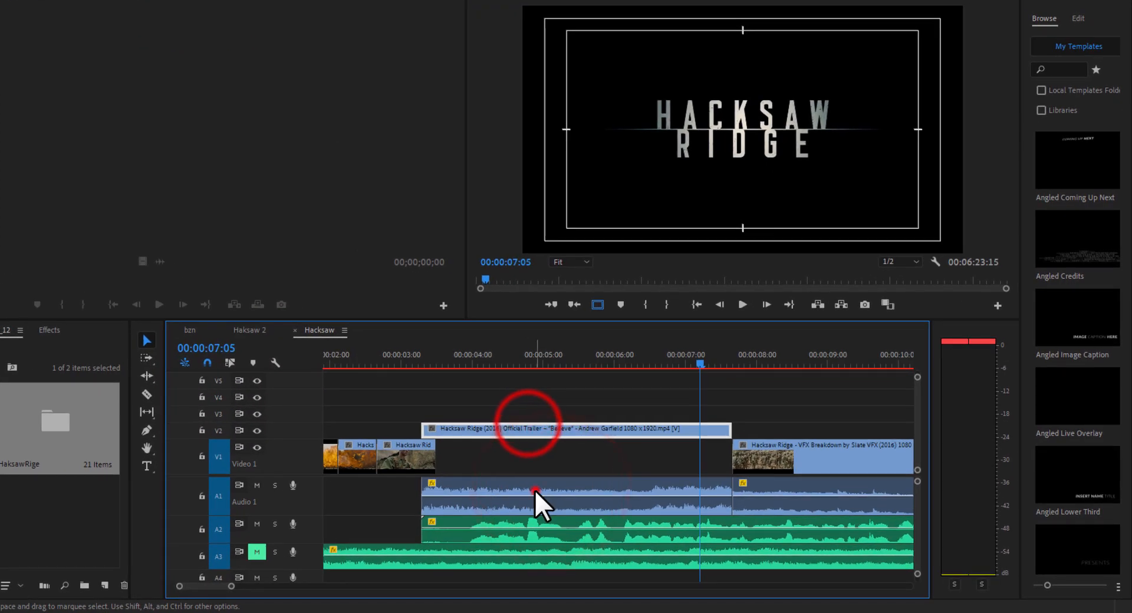
{"action": "left_click", "coordinate": [599, 506]}
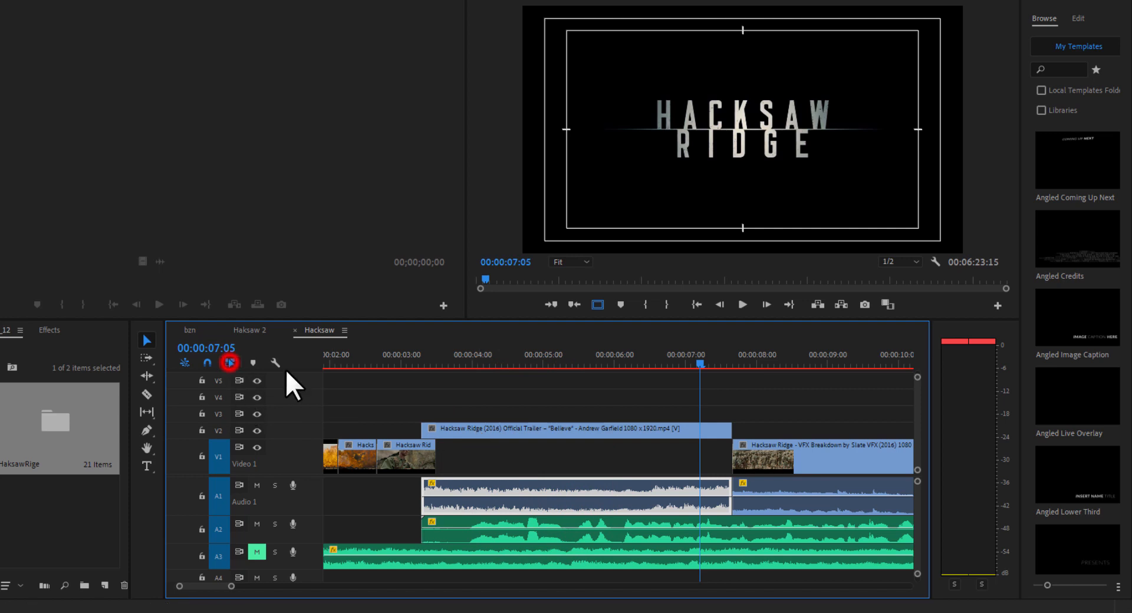
Delete only the title clip's A1 audio with Linked Selection off, keeping the V2 title video.
{"action": "left_click", "coordinate": [543, 459]}
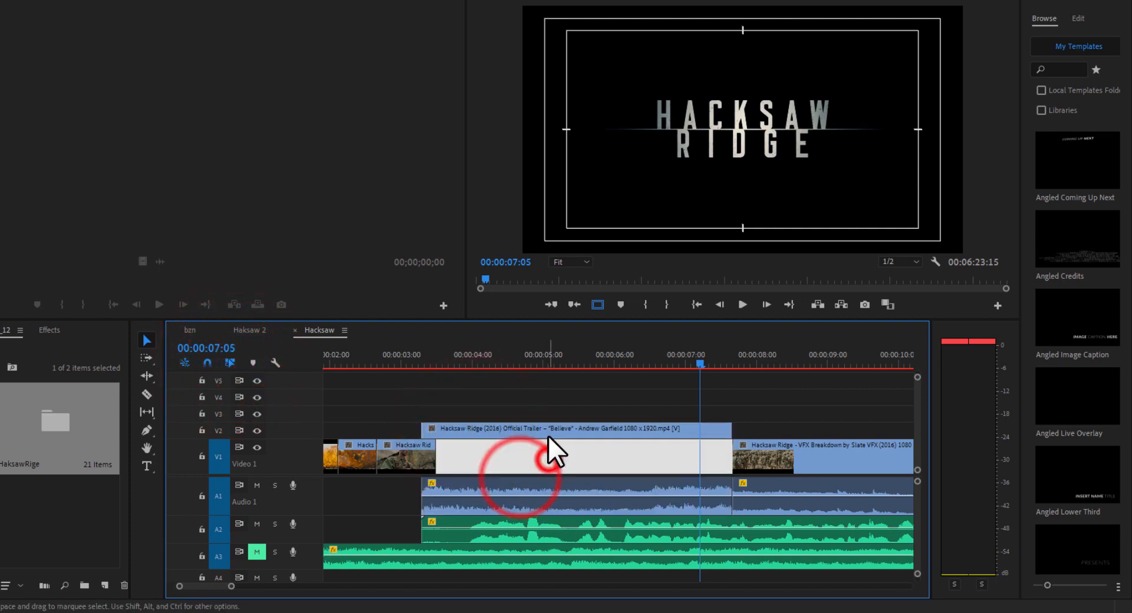
{"action": "left_click", "coordinate": [546, 428]}
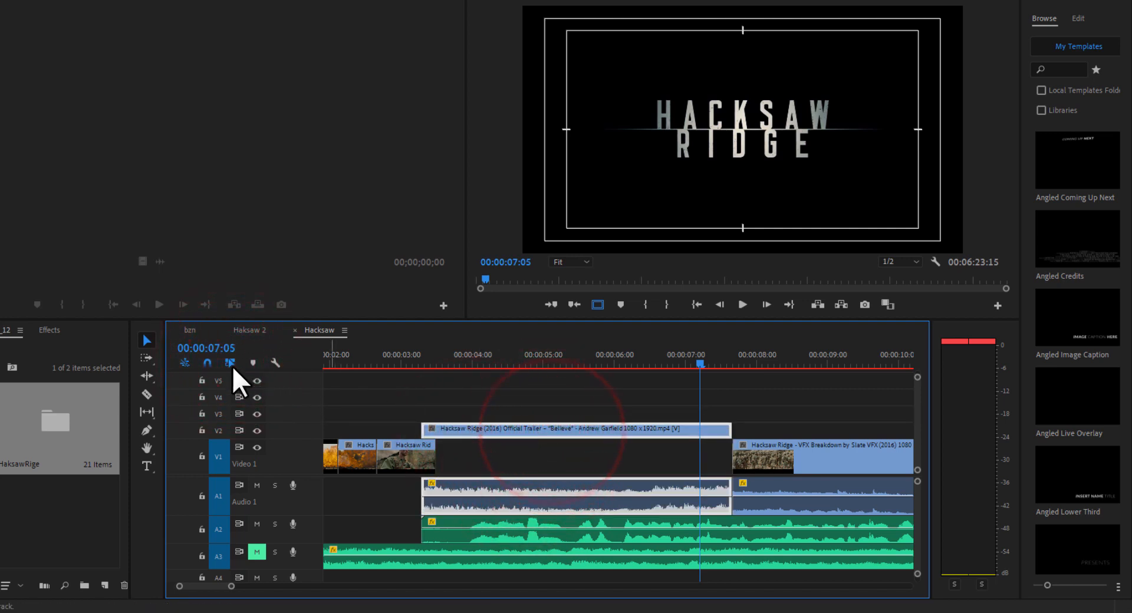
{"action": "left_click", "coordinate": [533, 498]}
{"action": "key", "text": "Delete"}
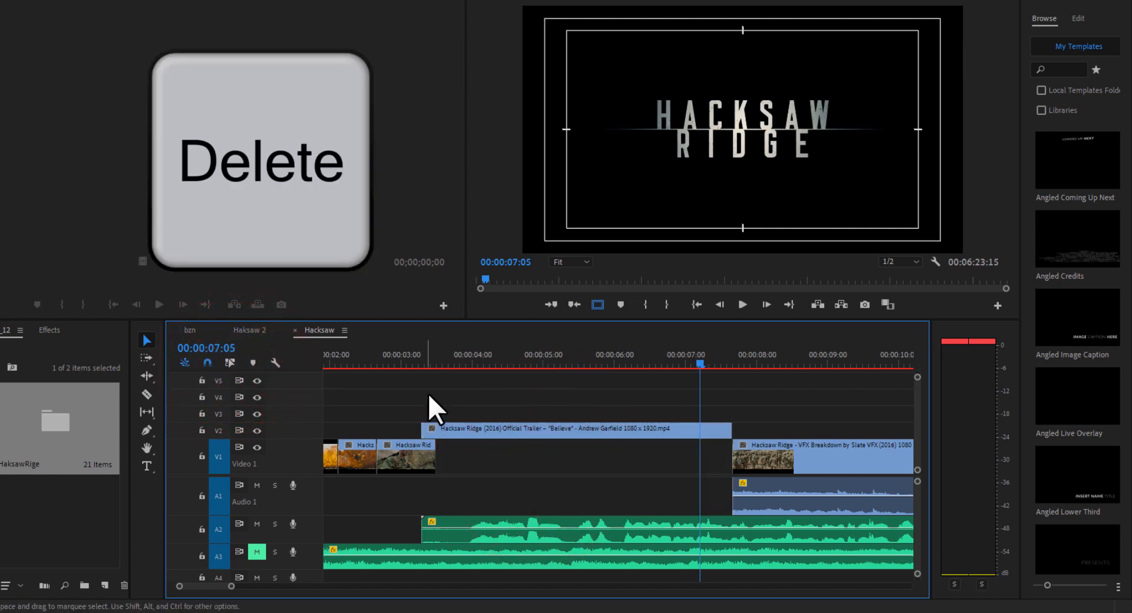
Shift the A2 audio clip to start at the end of the fourth V1 clip and play from 00:00:03:06 to 00:00:06:18.
{"action": "left_click", "coordinate": [419, 360]}
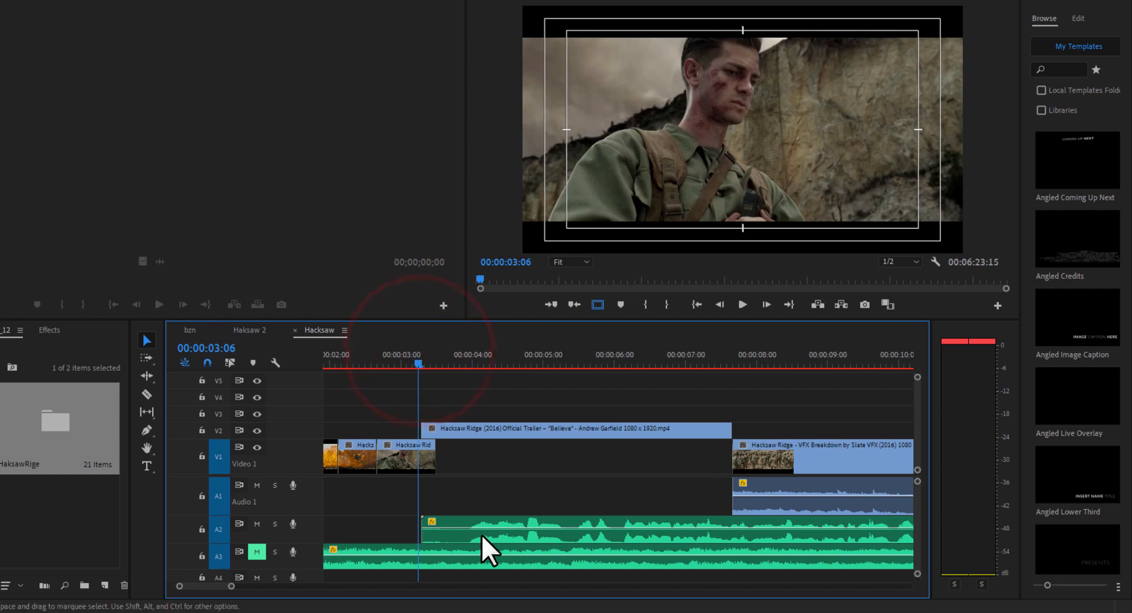
{"action": "left_click_drag", "start_coordinate": [432, 520], "coordinate": [447, 521]}
{"action": "key", "text": "space"}
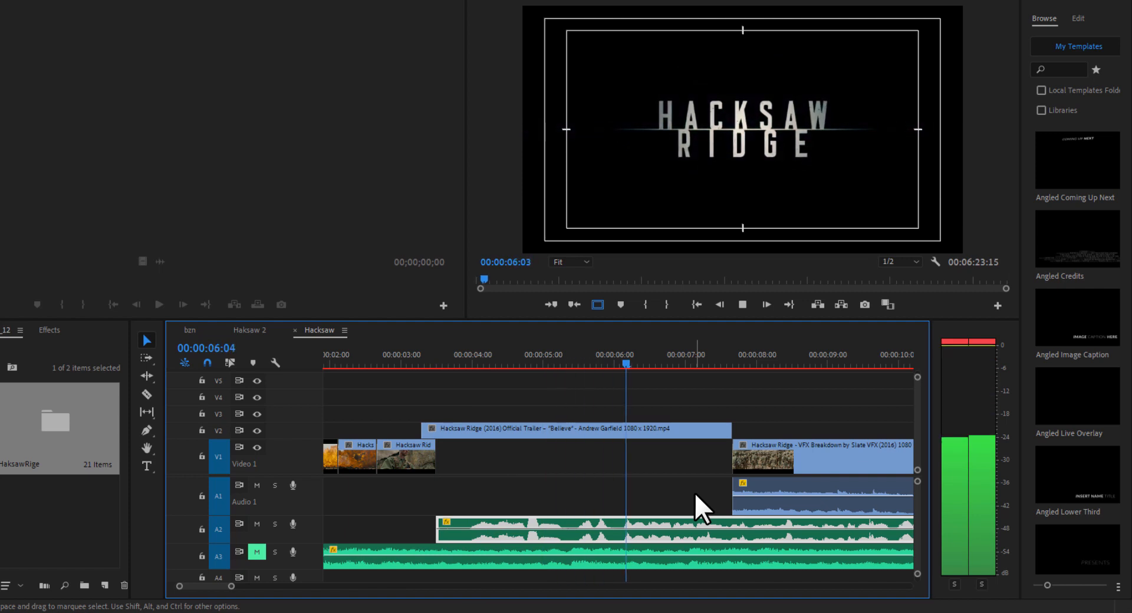
{"action": "key", "text": "space"}
{"action": "key", "text": "space"}
{"action": "key", "text": "space"}
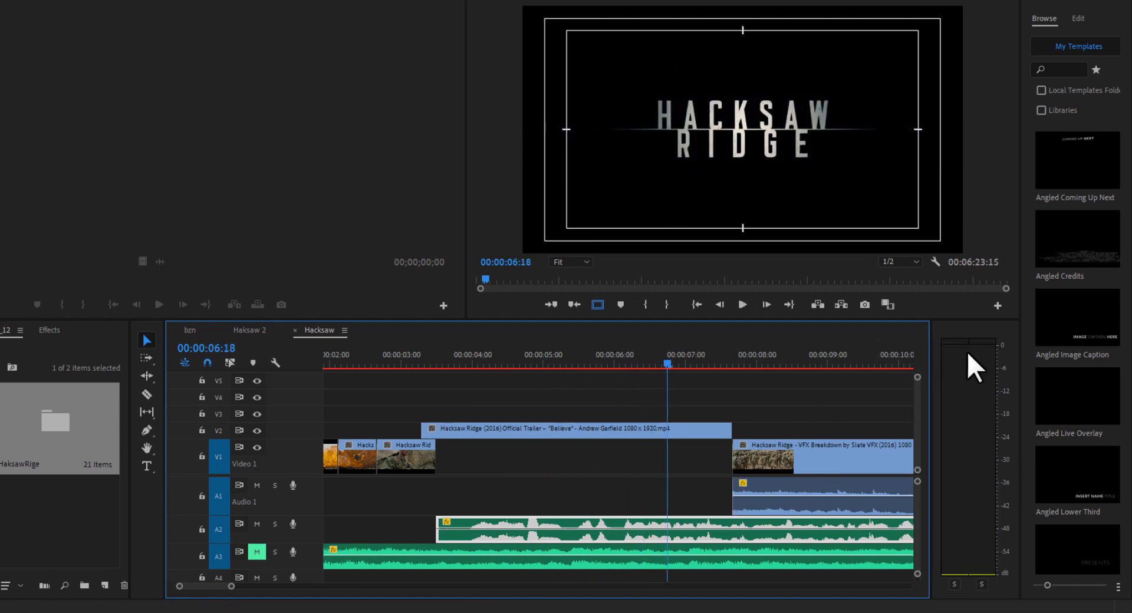
{"action": "key", "text": "ctrl+s"}
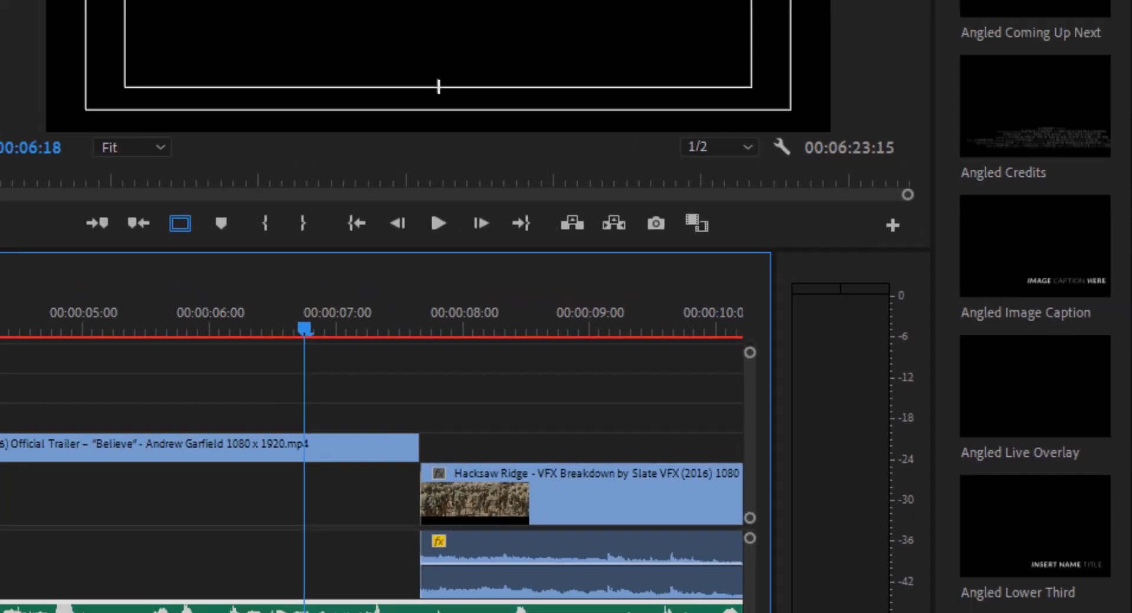
Play the title section from 00:00:03:06 to 00:00:05:00 and increase the height of track A2.
{"action": "left_click", "coordinate": [501, 388]}
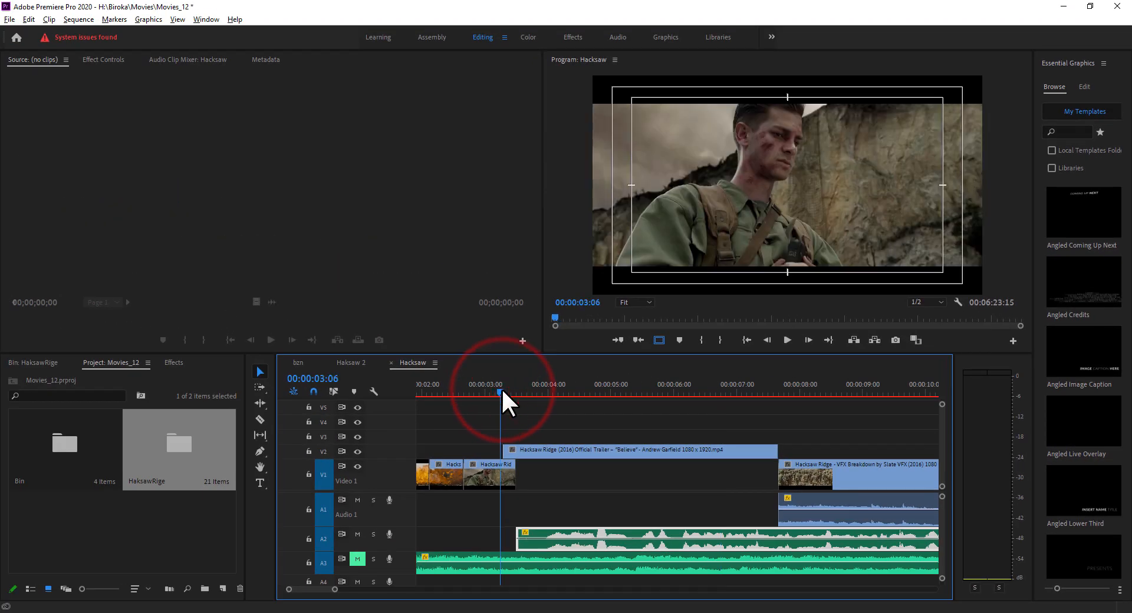
{"action": "key", "text": "space"}
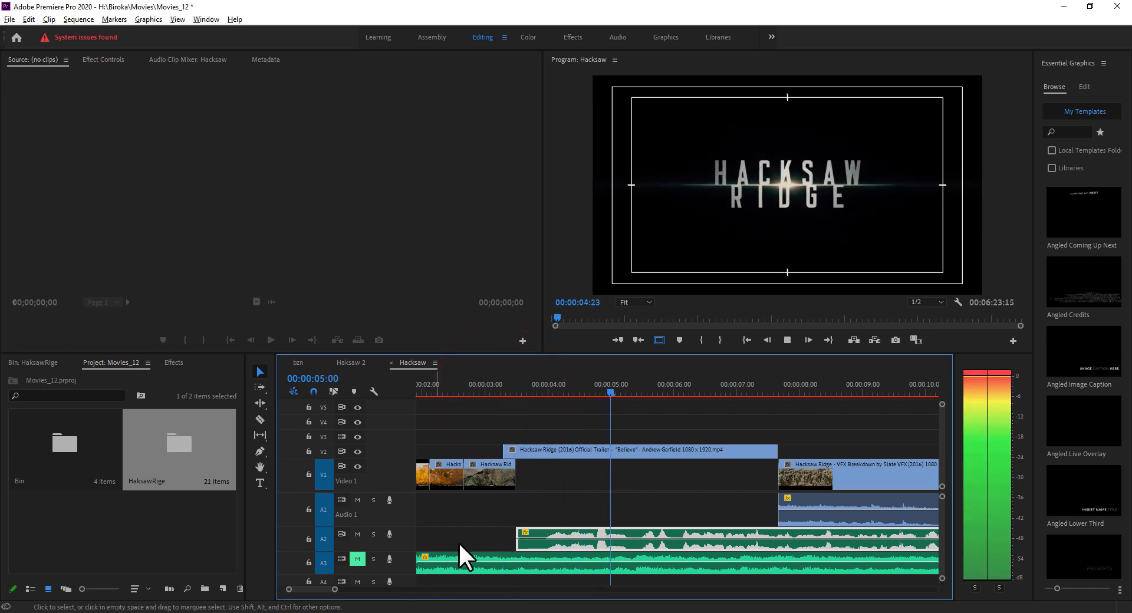
{"action": "key", "text": "space"}
{"action": "left_click_drag", "start_coordinate": [405, 527], "coordinate": [406, 553]}
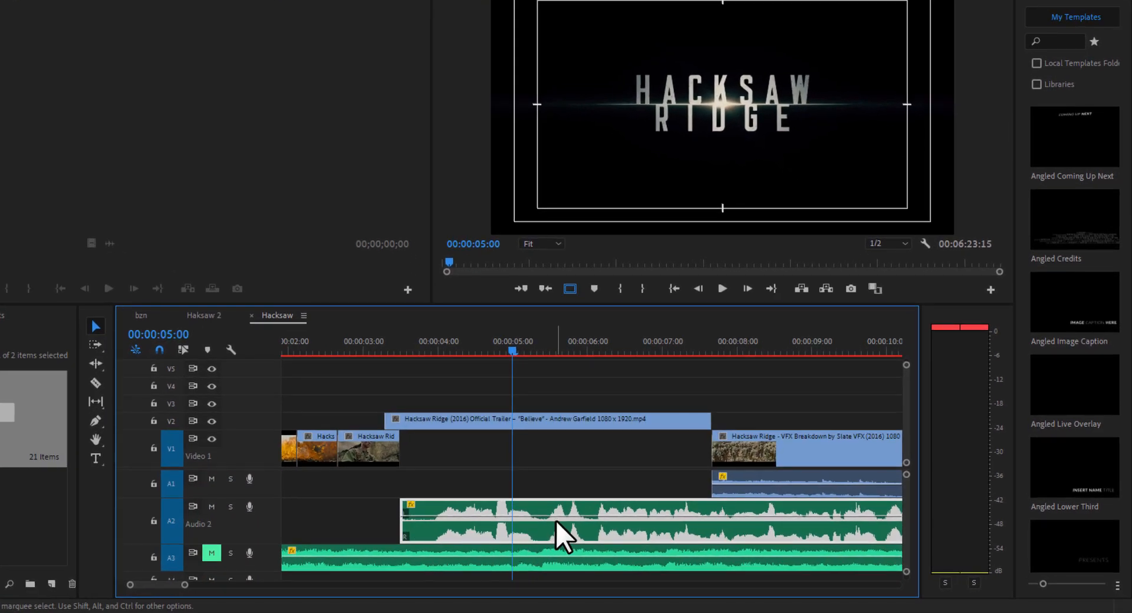
Raise the A2 clip's volume in small increments and play from 00:00:05:00 to 00:00:06:00.
{"action": "key", "text": "bracketleft"}
{"action": "key", "text": "bracketright"}
{"action": "key", "text": "bracketright"}
{"action": "key", "text": "bracketright"}
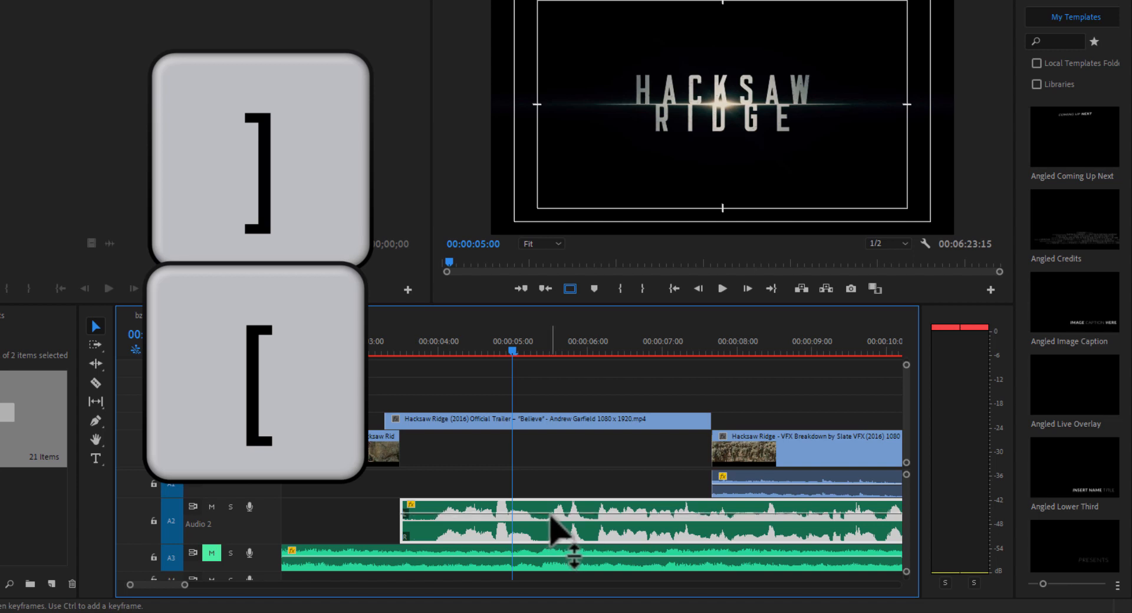
{"action": "key", "text": "space"}
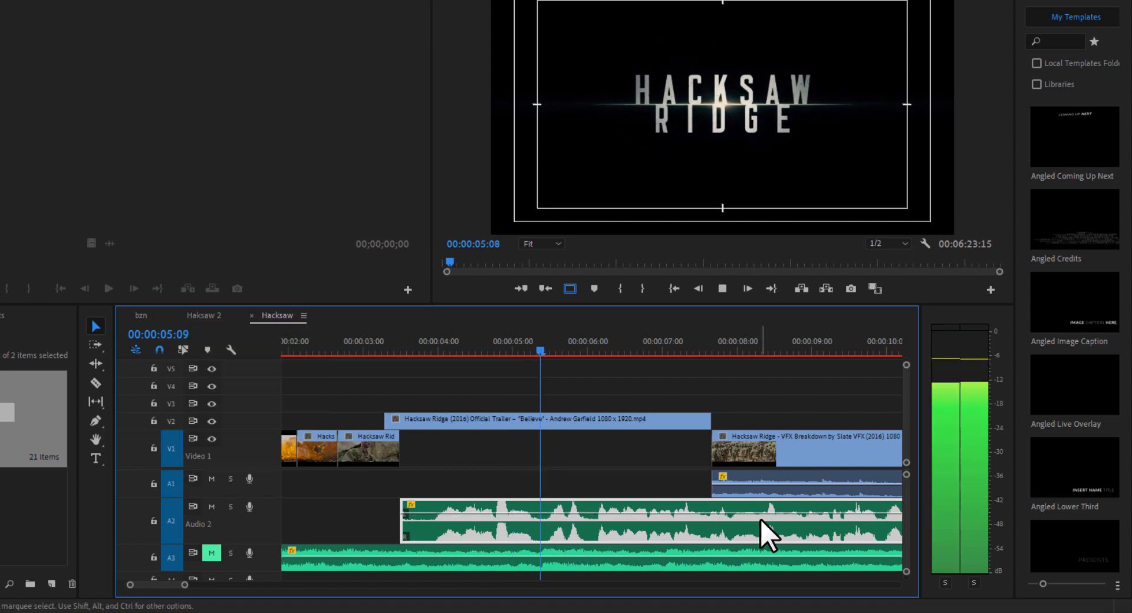
{"action": "key", "text": "space"}
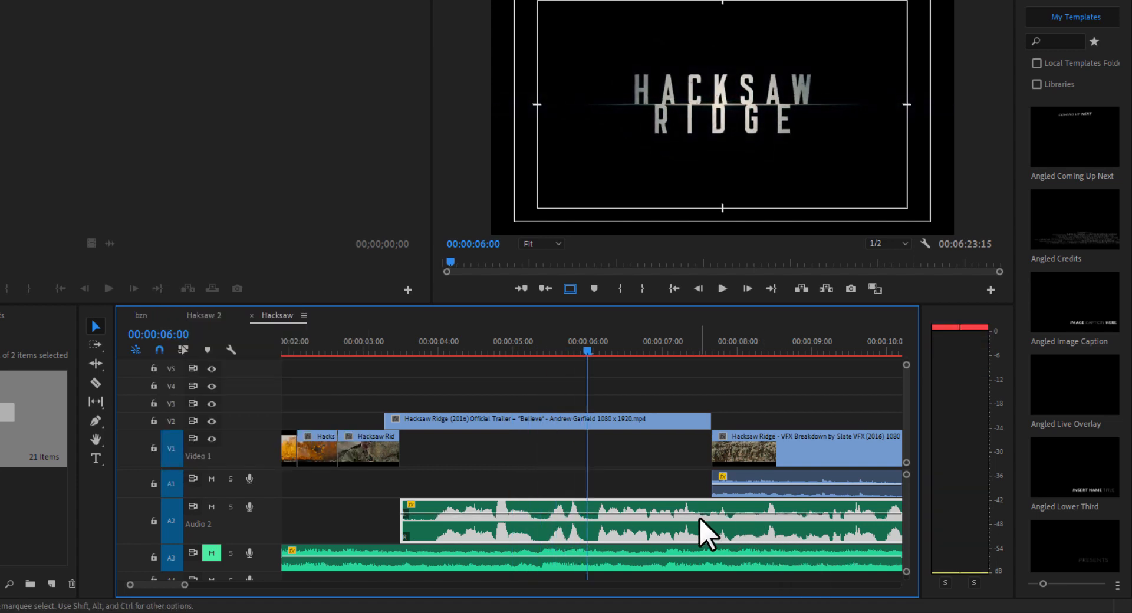
Lower the A2 clip's volume in repeated increments and pull its volume line further down.
{"action": "key", "text": "bracketleft"}
{"action": "key", "text": "bracketleft"}
{"action": "key", "text": "bracketleft"}
{"action": "key", "text": "bracketleft"}
{"action": "key", "text": "bracketleft"}
{"action": "key", "text": "bracketleft"}
{"action": "key", "text": "bracketleft"}
{"action": "key", "text": "bracketleft"}
{"action": "key", "text": "bracketleft"}
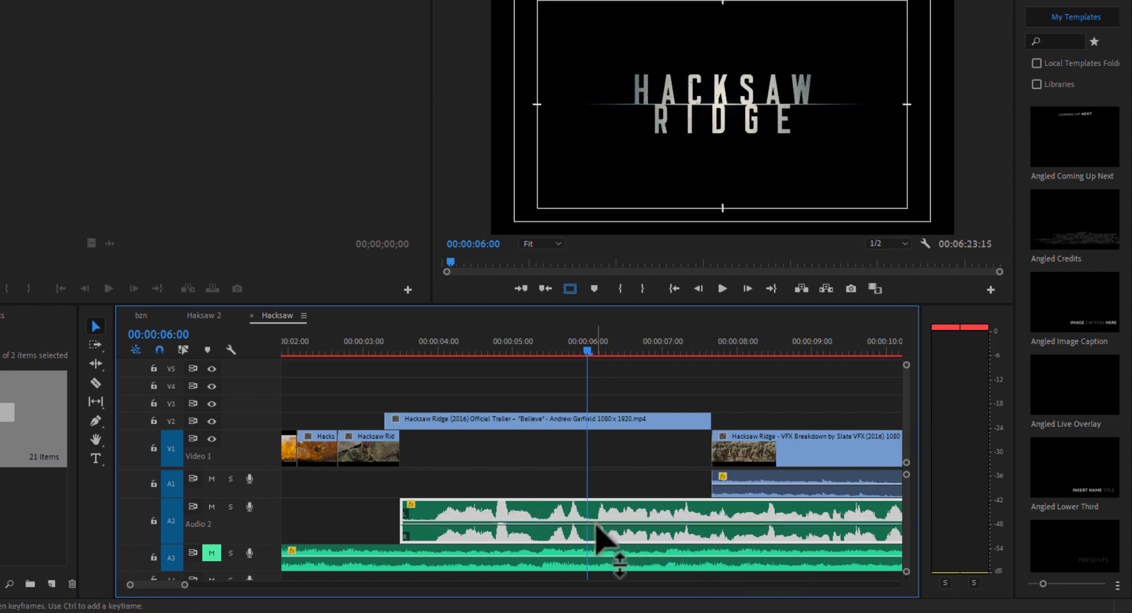
{"action": "left_click_drag", "start_coordinate": [597, 523], "coordinate": [597, 533]}
Play the title from its beginning to 00:00:05:02 and raise the A2 clip's volume line moderately.
{"action": "key", "text": "space"}
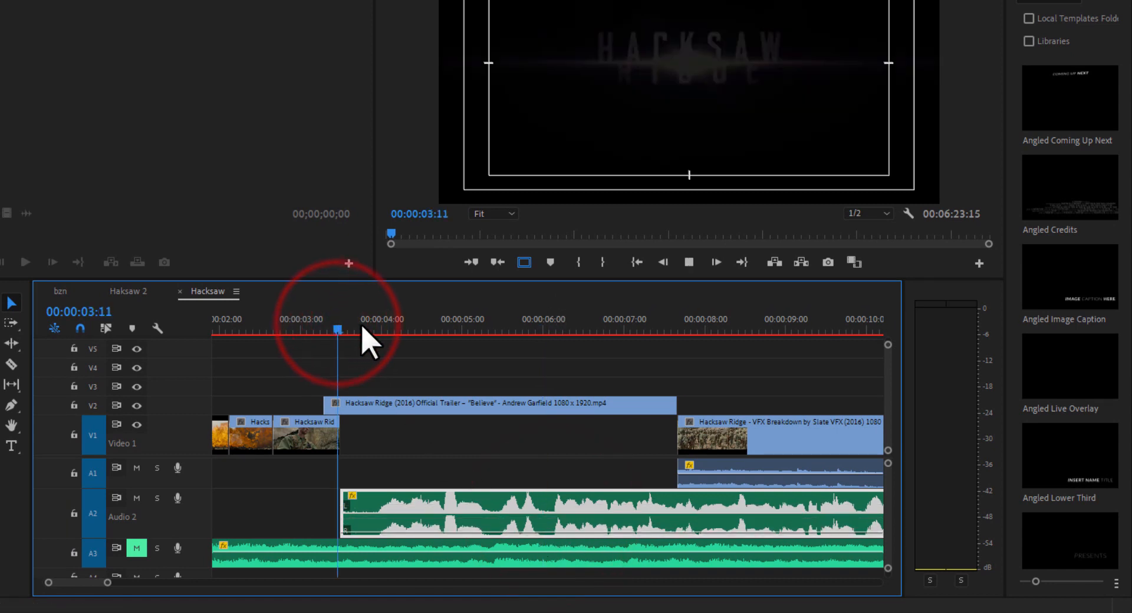
{"action": "key", "text": "space"}
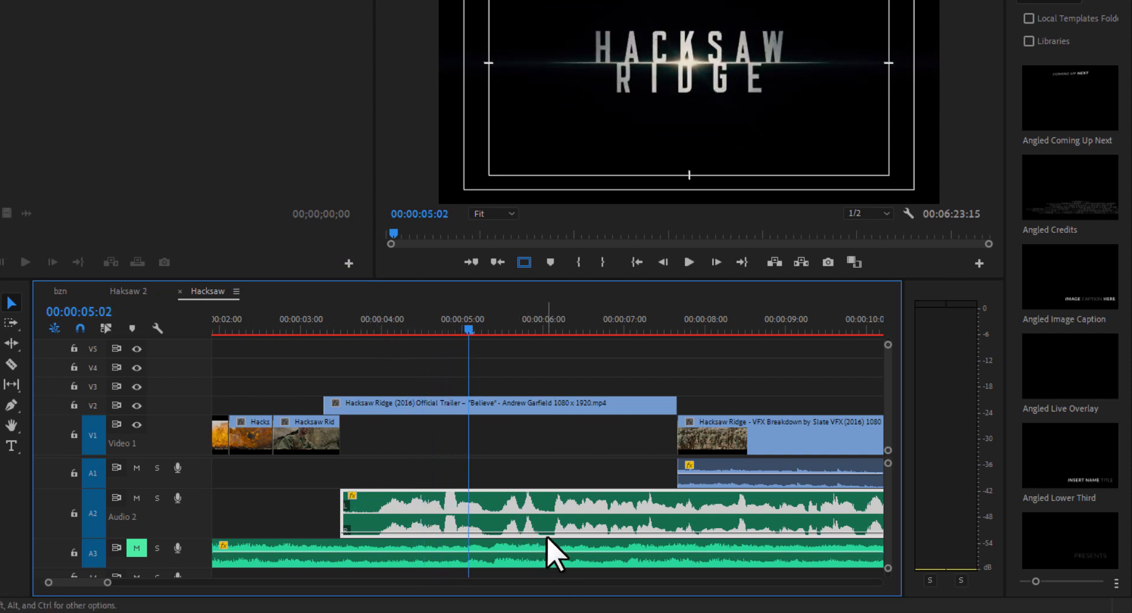
{"action": "left_click_drag", "start_coordinate": [547, 533], "coordinate": [548, 519]}
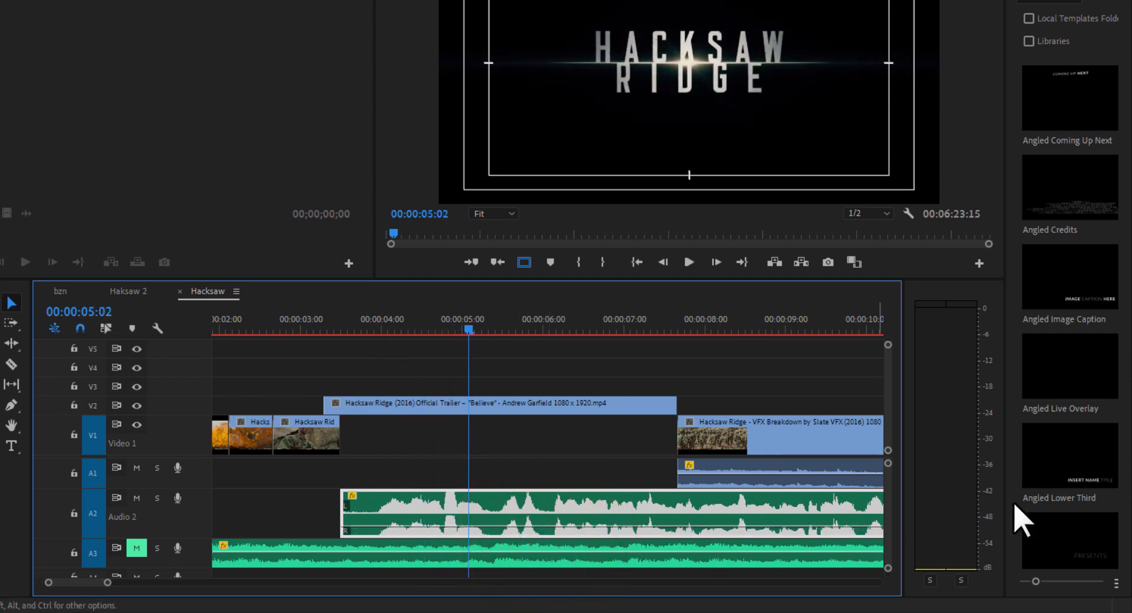
Play the sequence in stretches from 00:00:05:02 to 00:00:13:12 to check the audio level across the title and the VFX breakdown clip.
{"action": "key", "text": "space"}
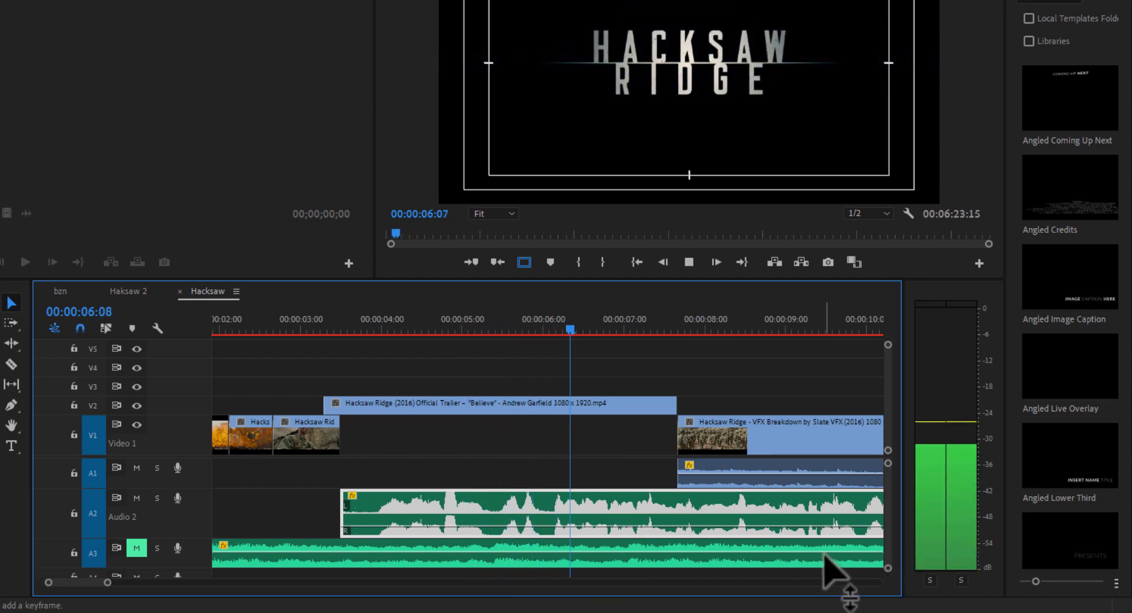
{"action": "key", "text": "space"}
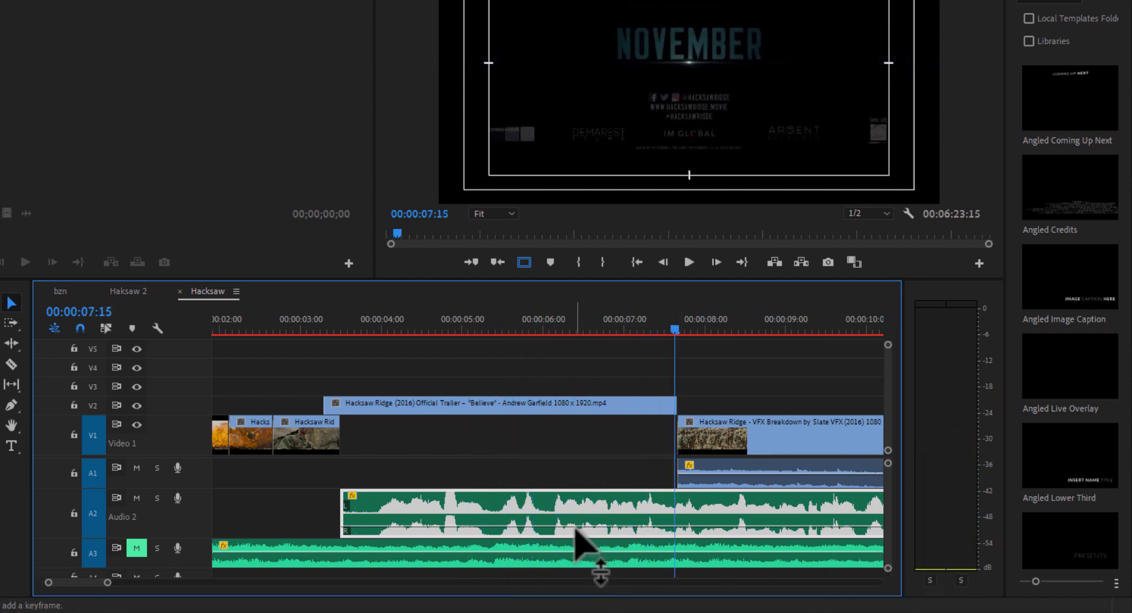
{"action": "key", "text": "space"}
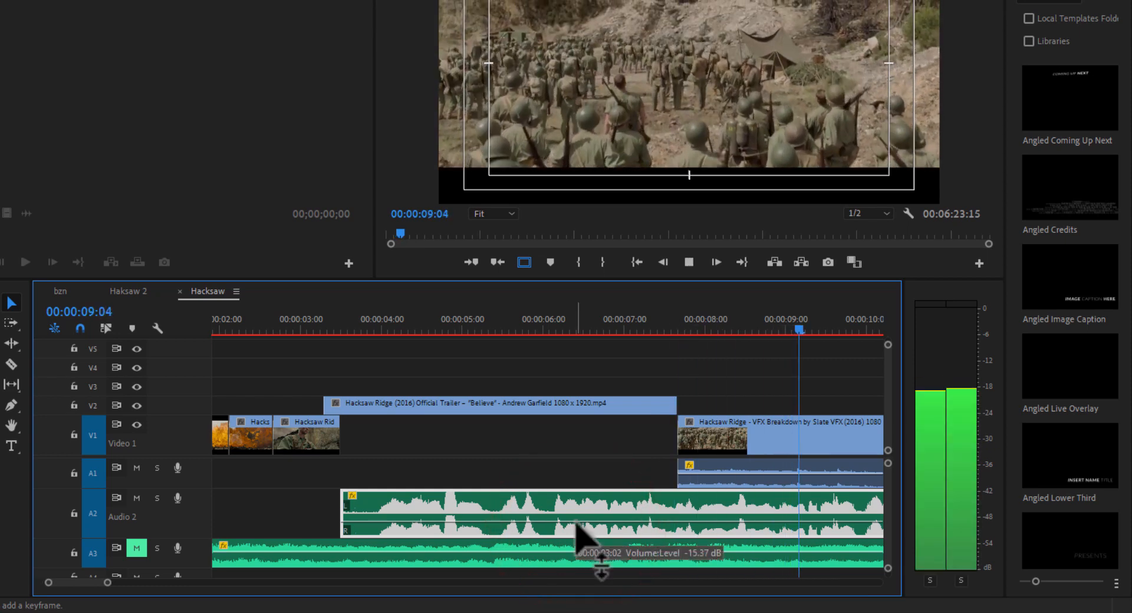
{"action": "key", "text": "space"}
{"action": "key", "text": "space"}
{"action": "key", "text": "space"}
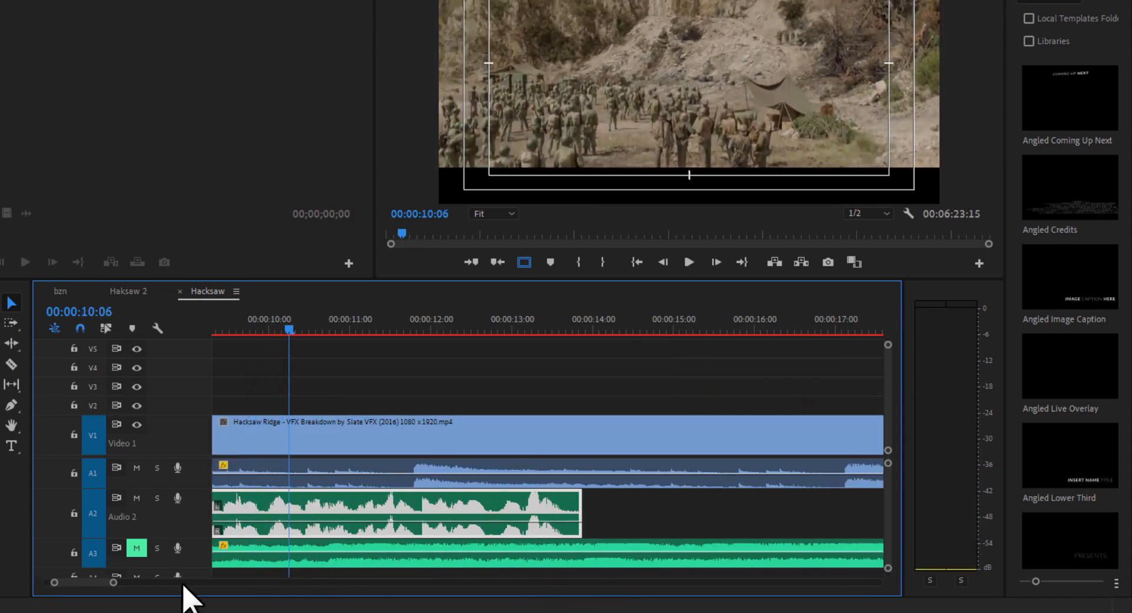
{"action": "left_click_drag", "start_coordinate": [116, 586], "coordinate": [119, 584]}
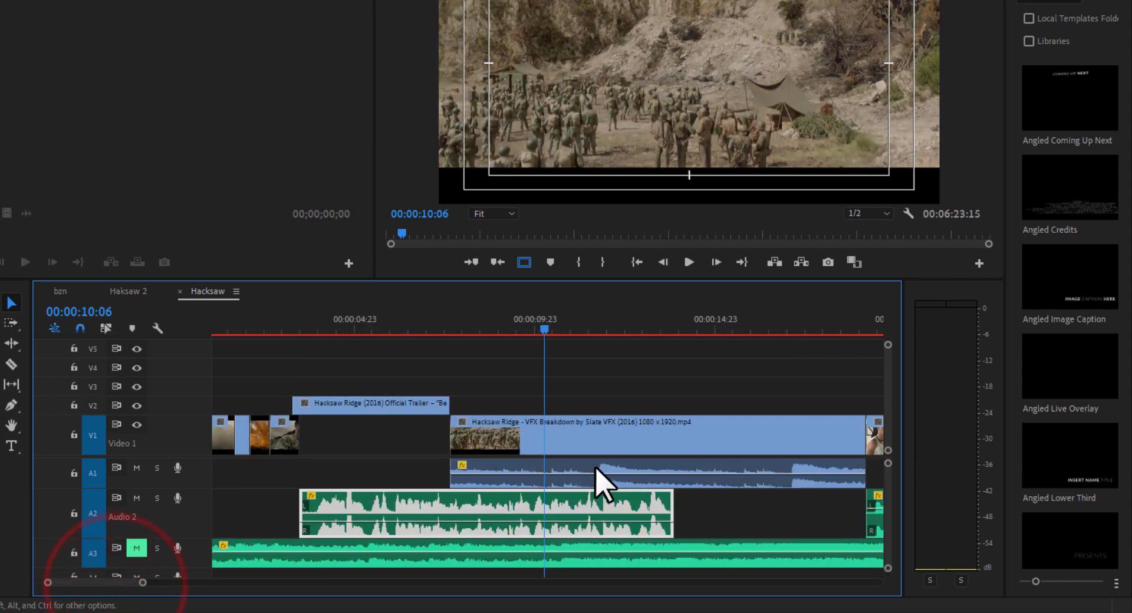
{"action": "key", "text": "space"}
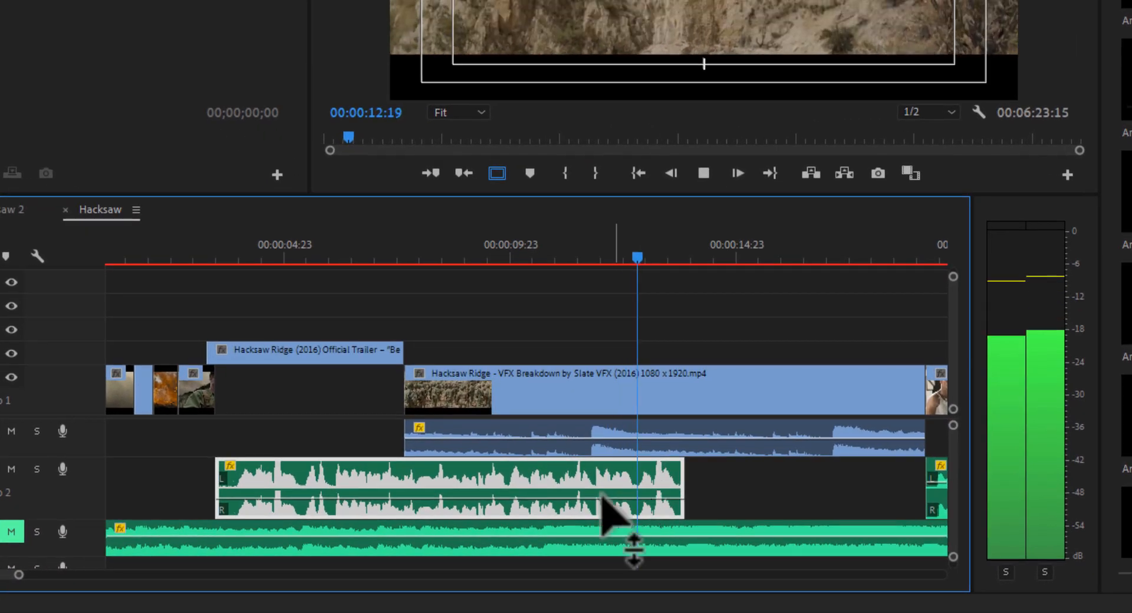
{"action": "key", "text": "space"}
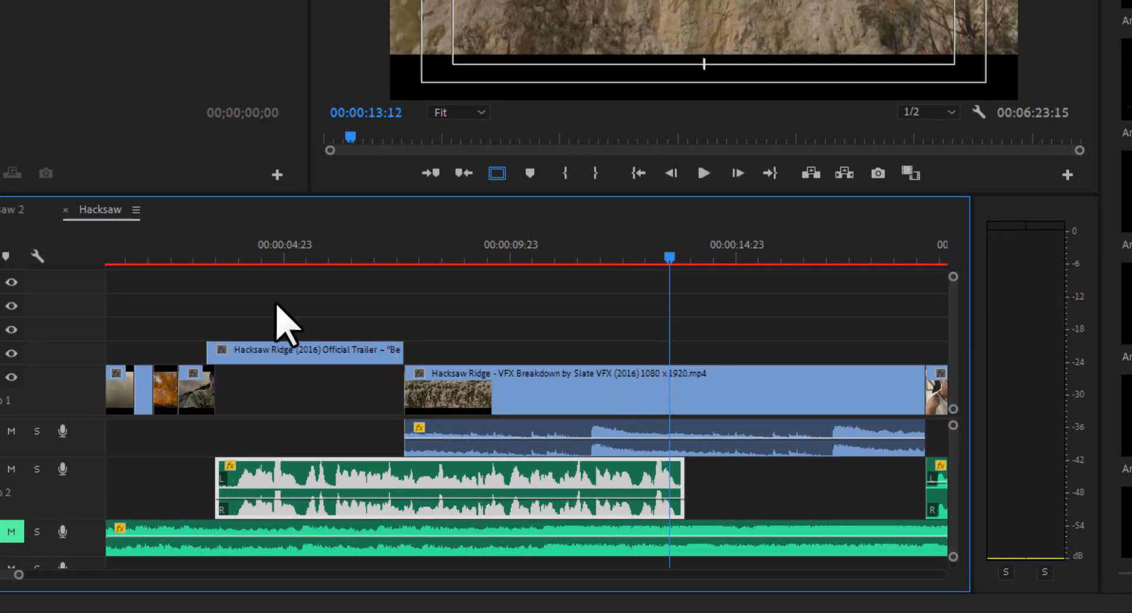
Return to 00:00:03:08, raise the A2 clip's volume line slightly, and play the title up to 00:00:06:07.
{"action": "left_click", "coordinate": [210, 248]}
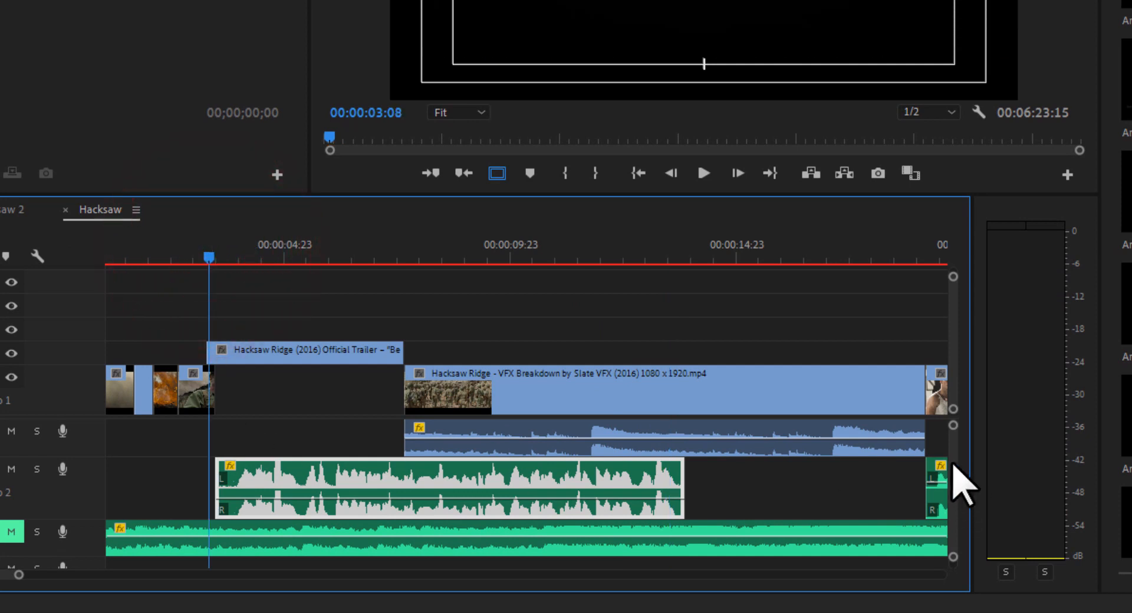
{"action": "left_click", "coordinate": [953, 465]}
{"action": "left_click", "coordinate": [425, 475]}
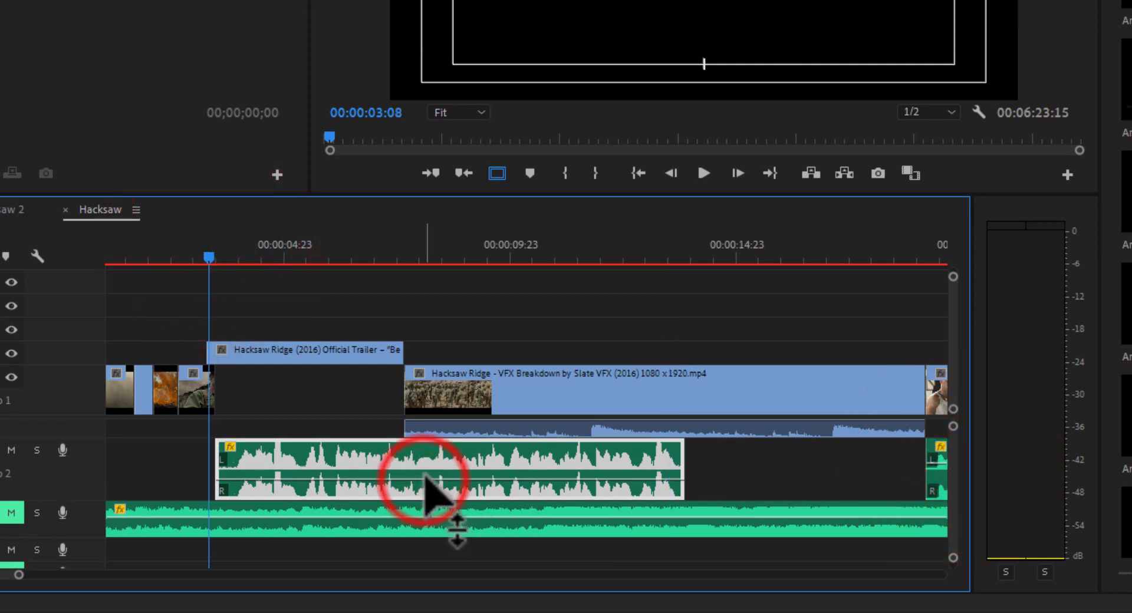
{"action": "left_click_drag", "start_coordinate": [425, 475], "coordinate": [427, 468]}
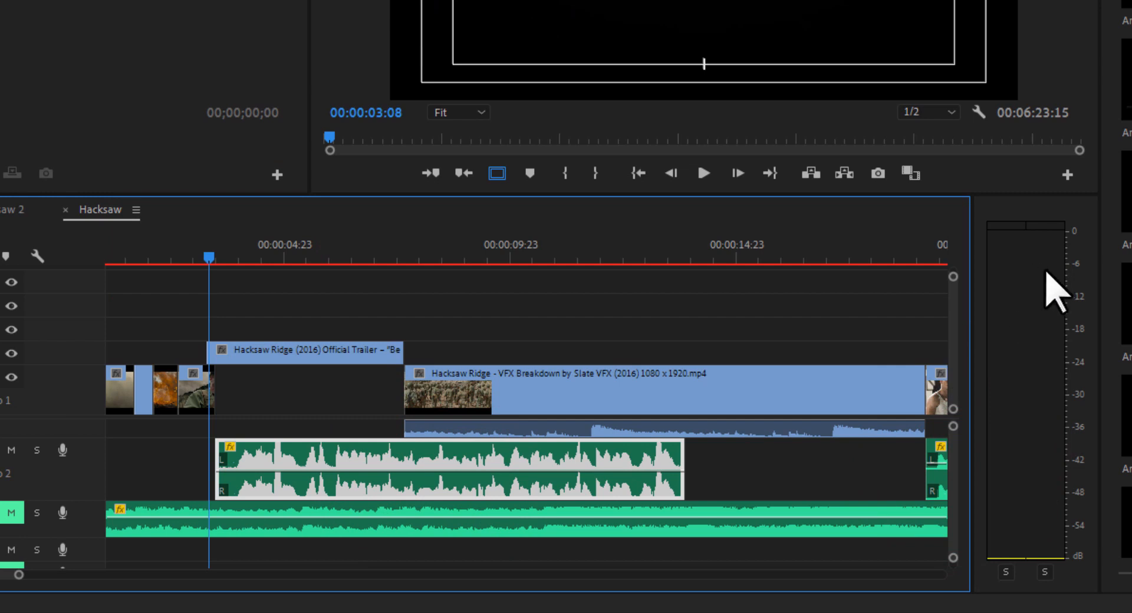
{"action": "key", "text": "space"}
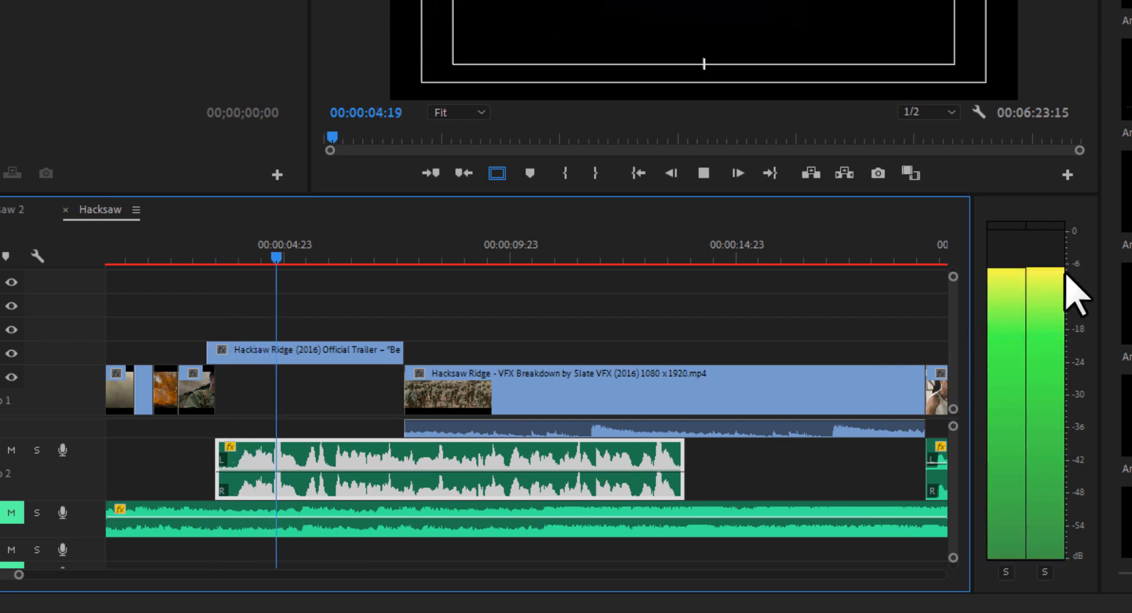
{"action": "key", "text": "space"}
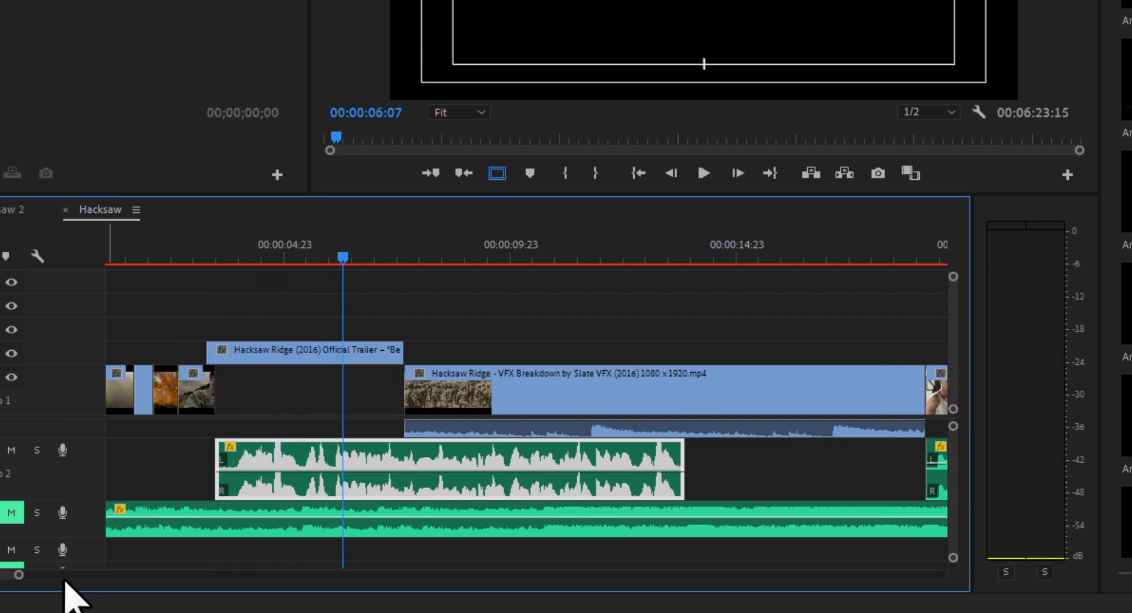
Set the A2 clip's audio gain to 0 dB.
{"action": "left_click_drag", "start_coordinate": [27, 581], "coordinate": [7, 585]}
{"action": "left_click", "coordinate": [406, 423]}
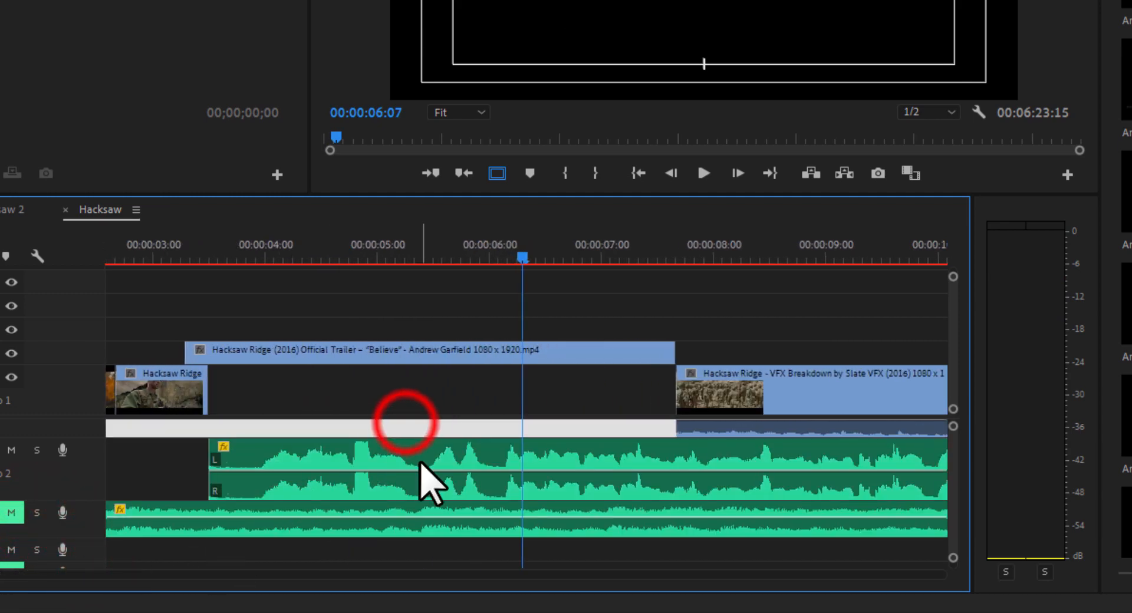
{"action": "right_click", "coordinate": [419, 462]}
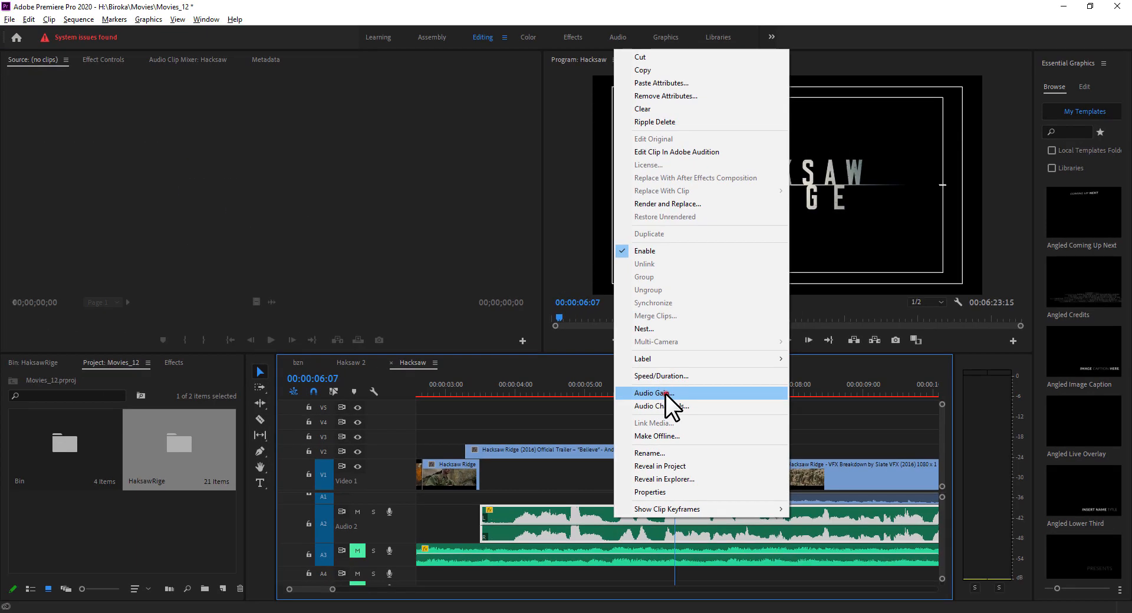
{"action": "left_click", "coordinate": [666, 393]}
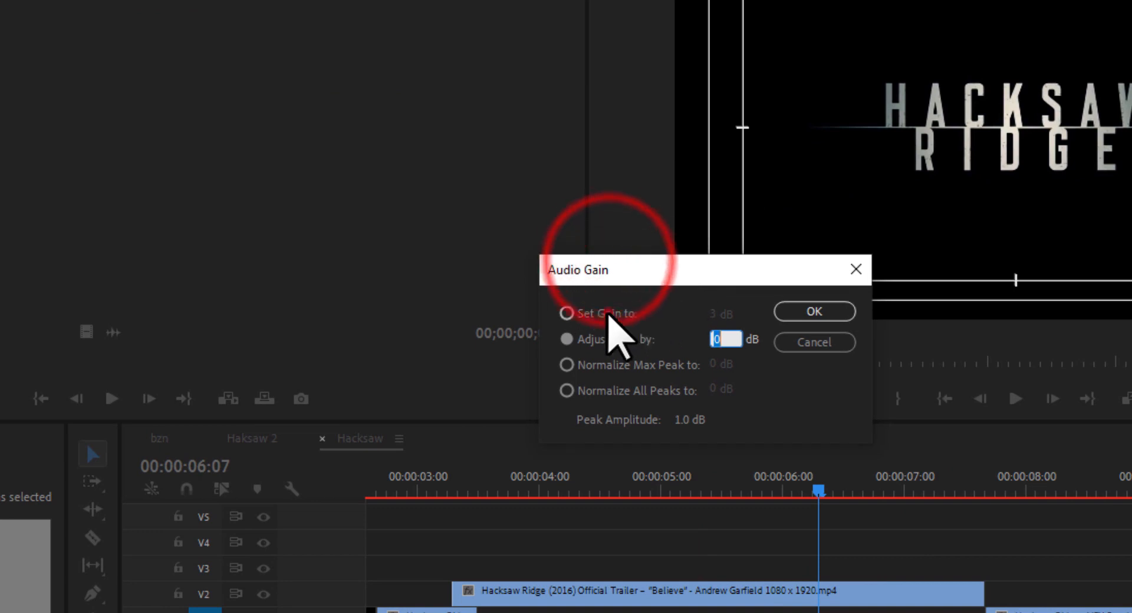
{"action": "left_click", "coordinate": [601, 313]}
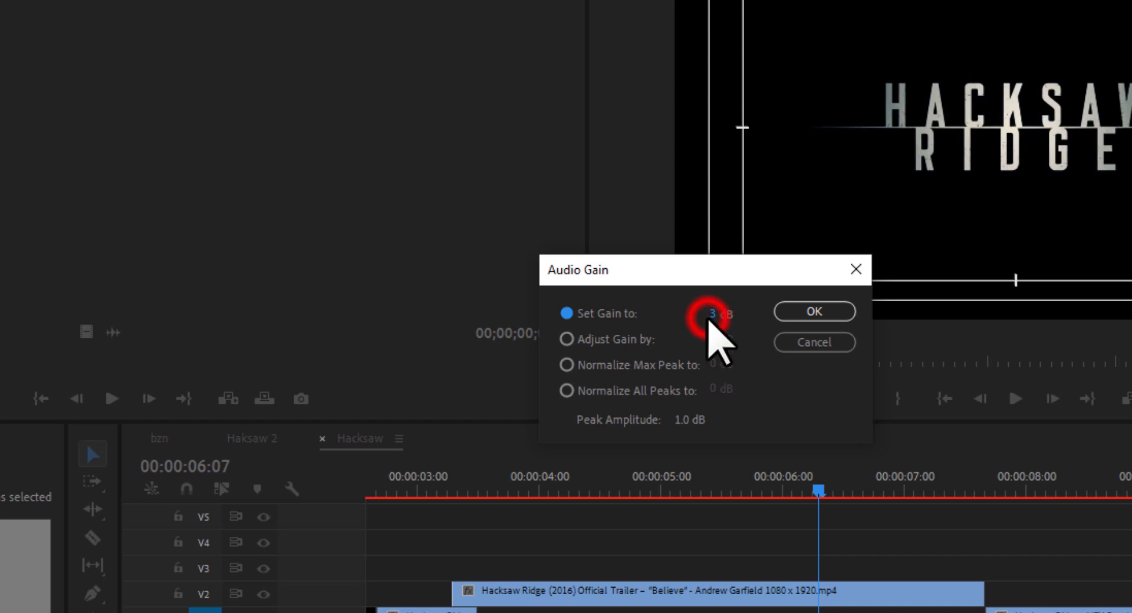
{"action": "left_click", "coordinate": [712, 314]}
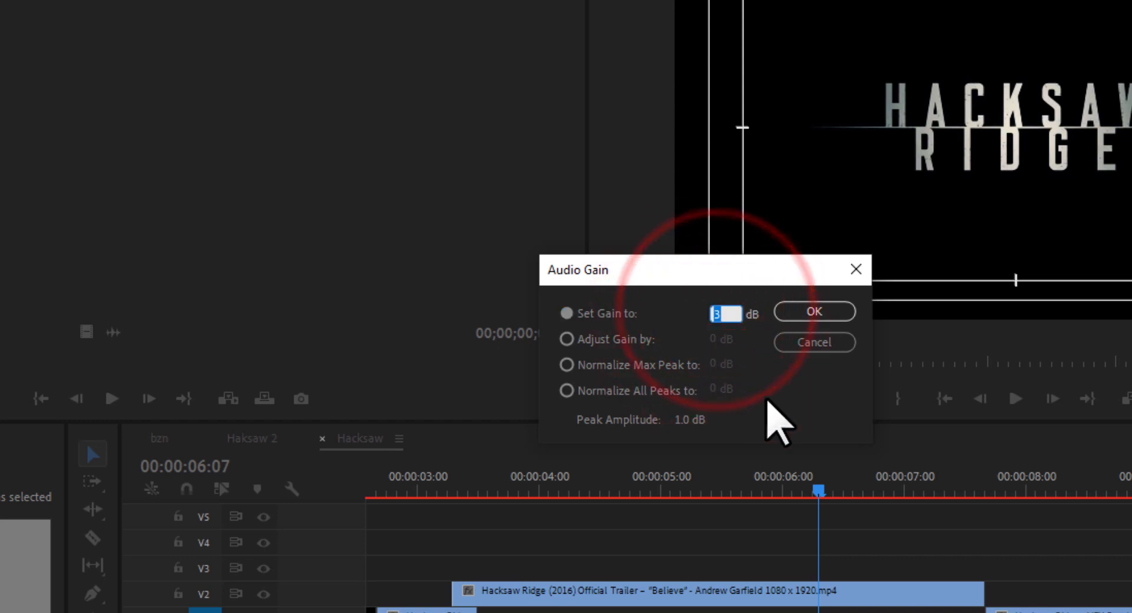
{"action": "type", "text": "0"}
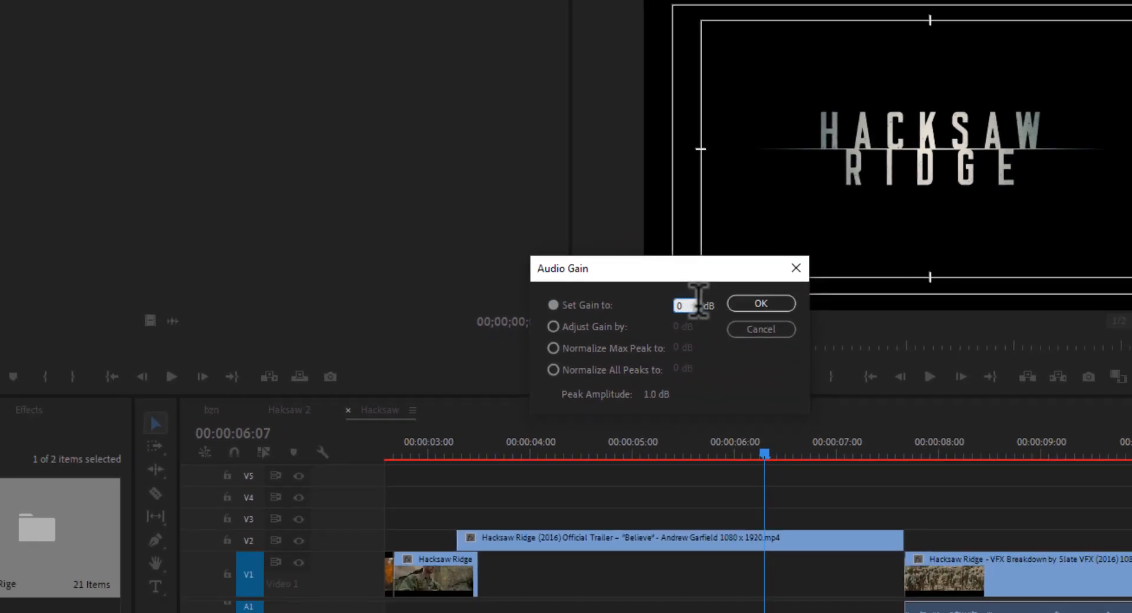
{"action": "left_click", "coordinate": [762, 303]}
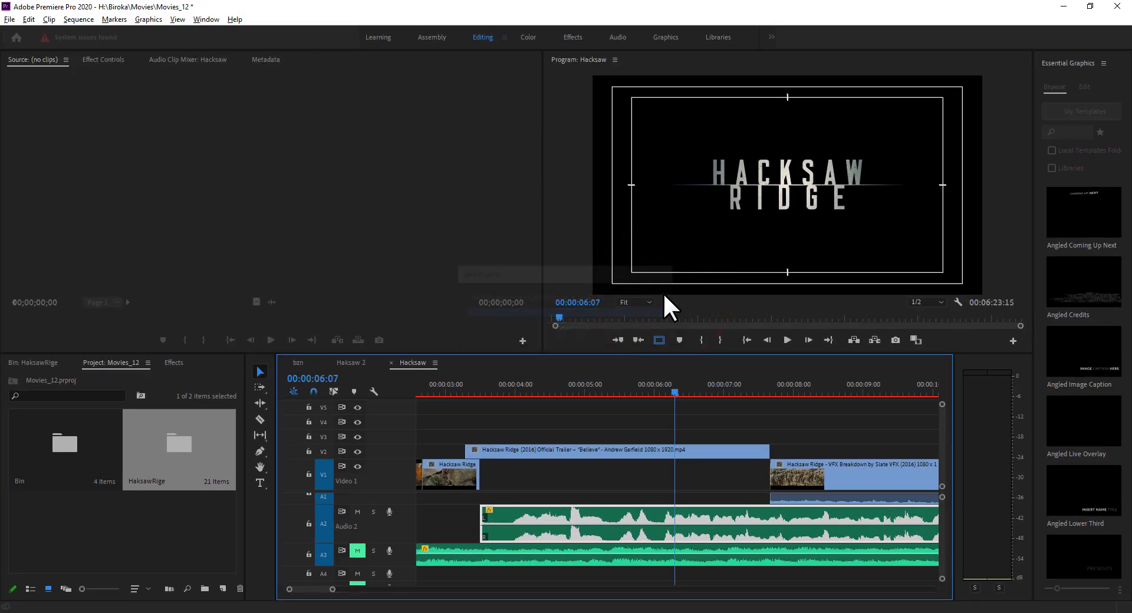
Play from near the title's start to 00:00:06:00, and replay it from 00:00:04:09 to 00:00:06:04.
{"action": "left_click", "coordinate": [485, 388]}
{"action": "key", "text": "space"}
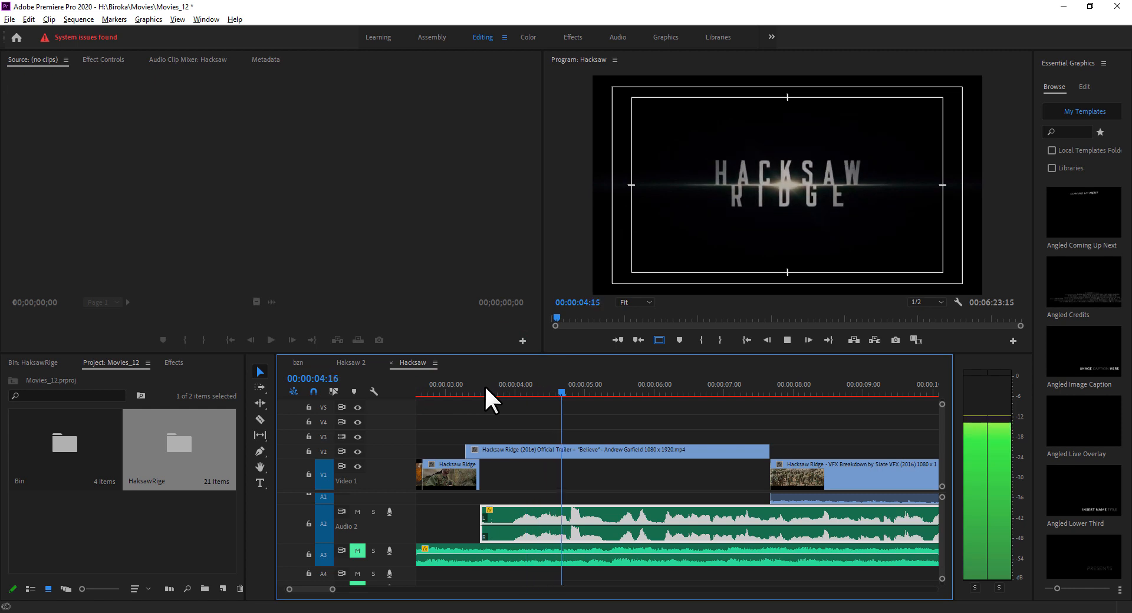
{"action": "key", "text": "space"}
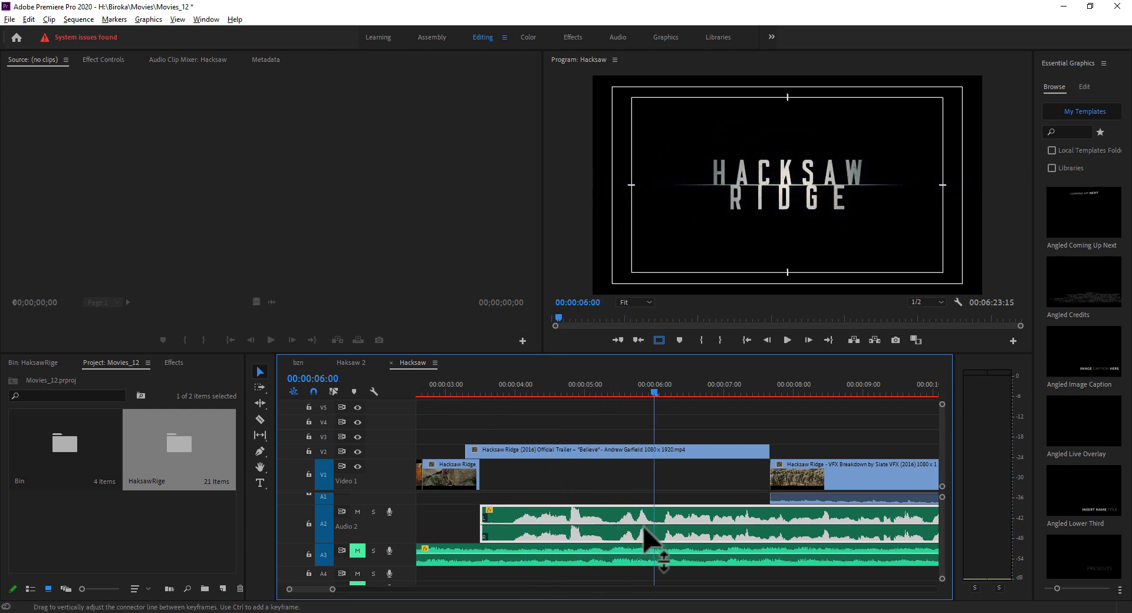
{"action": "left_click", "coordinate": [544, 390]}
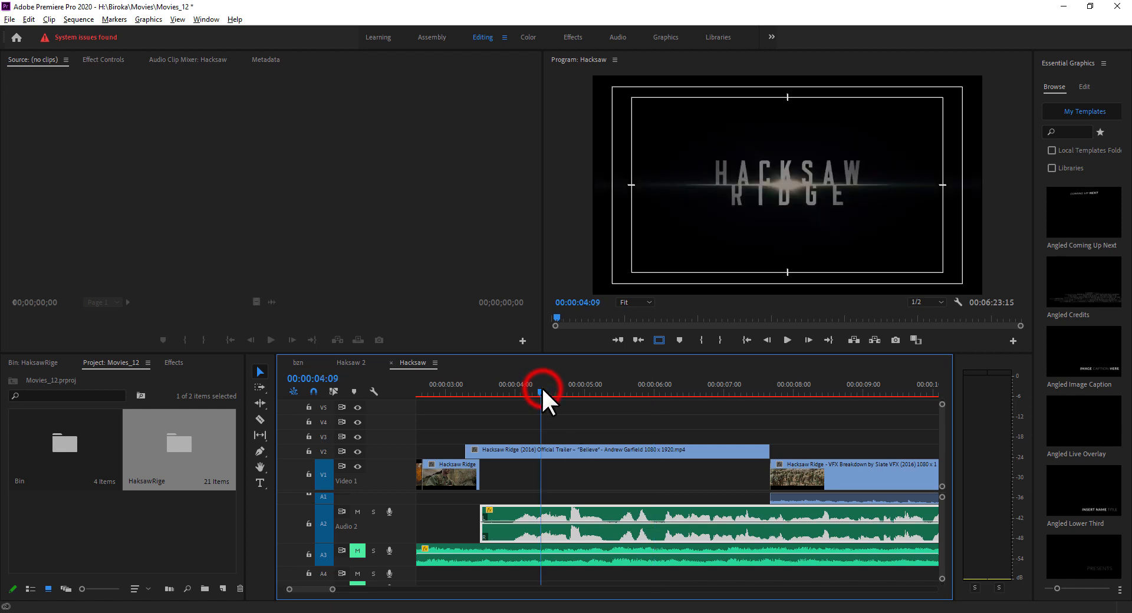
{"action": "key", "text": "space"}
{"action": "key", "text": "space"}
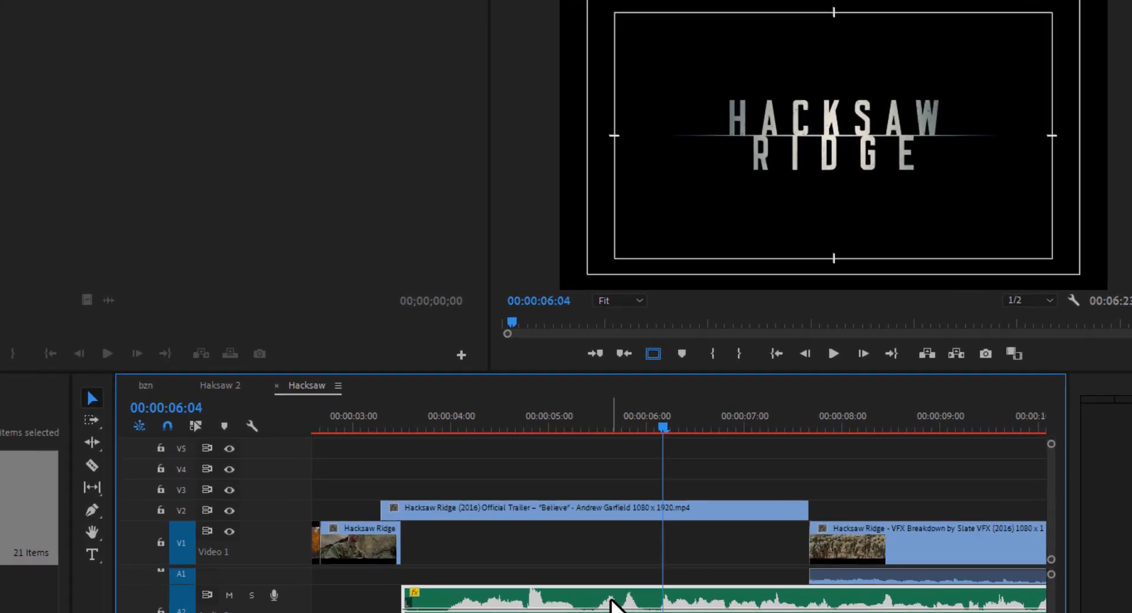
Set the A2 clip's audio gain to -5 dB.
{"action": "right_click", "coordinate": [626, 526]}
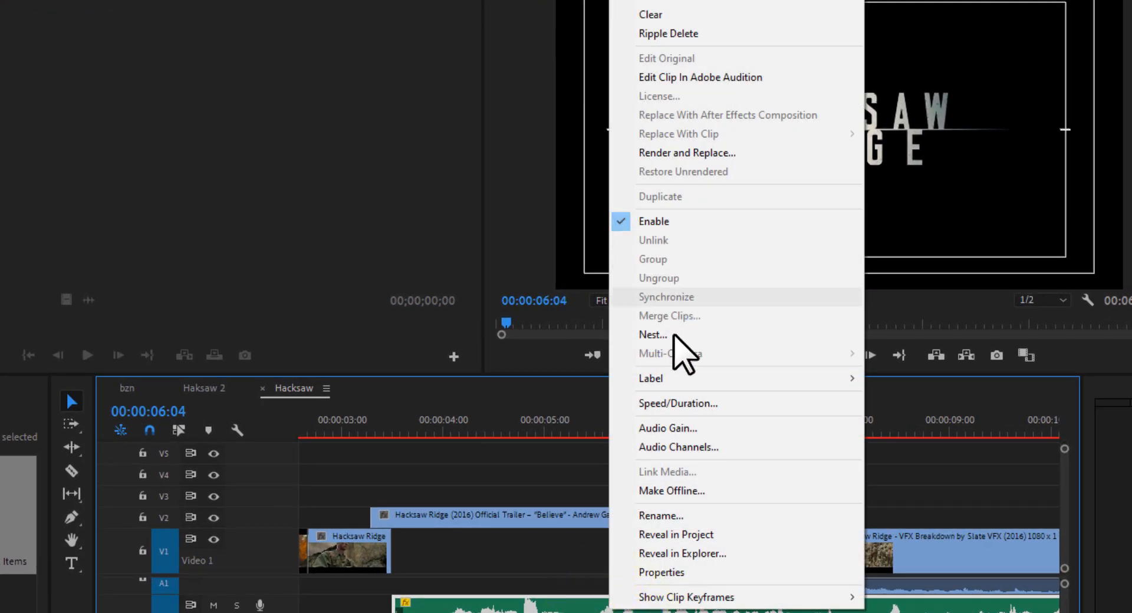
{"action": "left_click", "coordinate": [702, 430]}
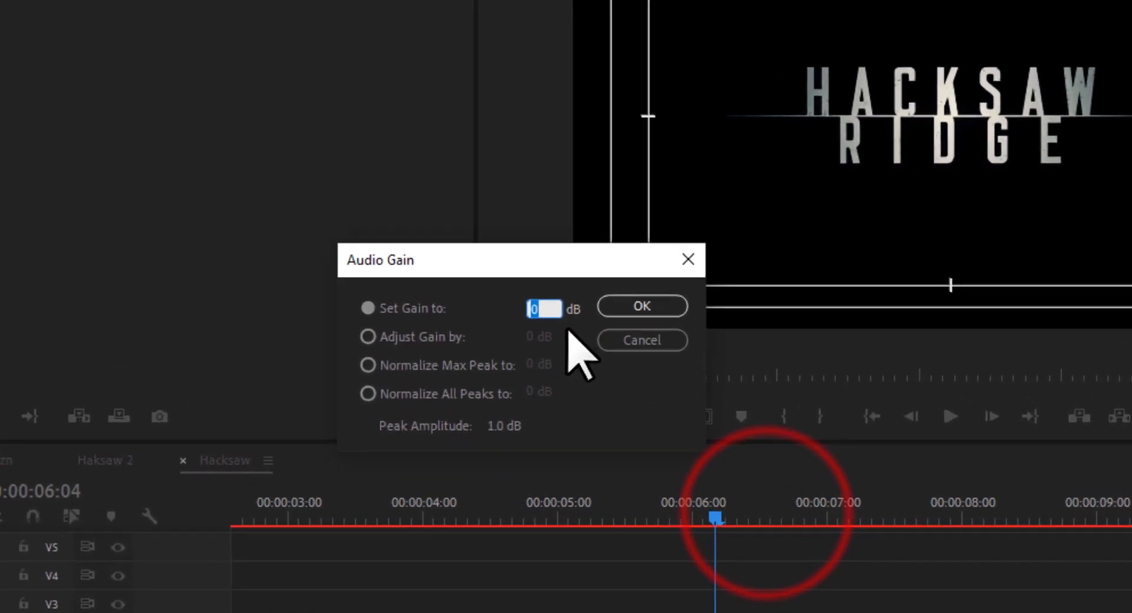
{"action": "left_click", "coordinate": [554, 315]}
{"action": "left_click_drag", "start_coordinate": [554, 314], "coordinate": [508, 315]}
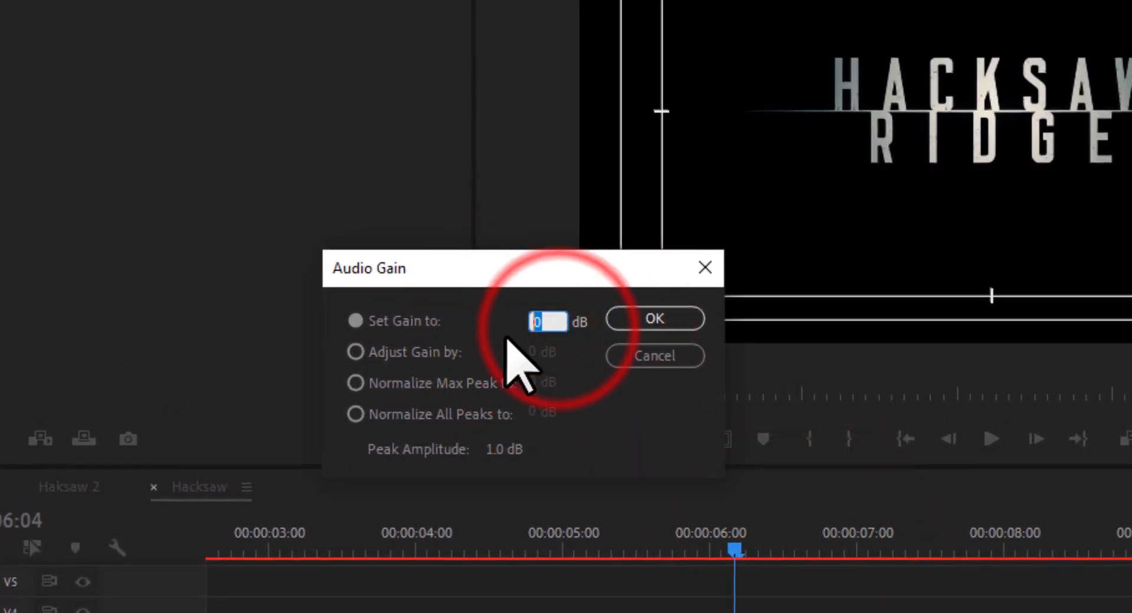
{"action": "type", "text": "-5"}
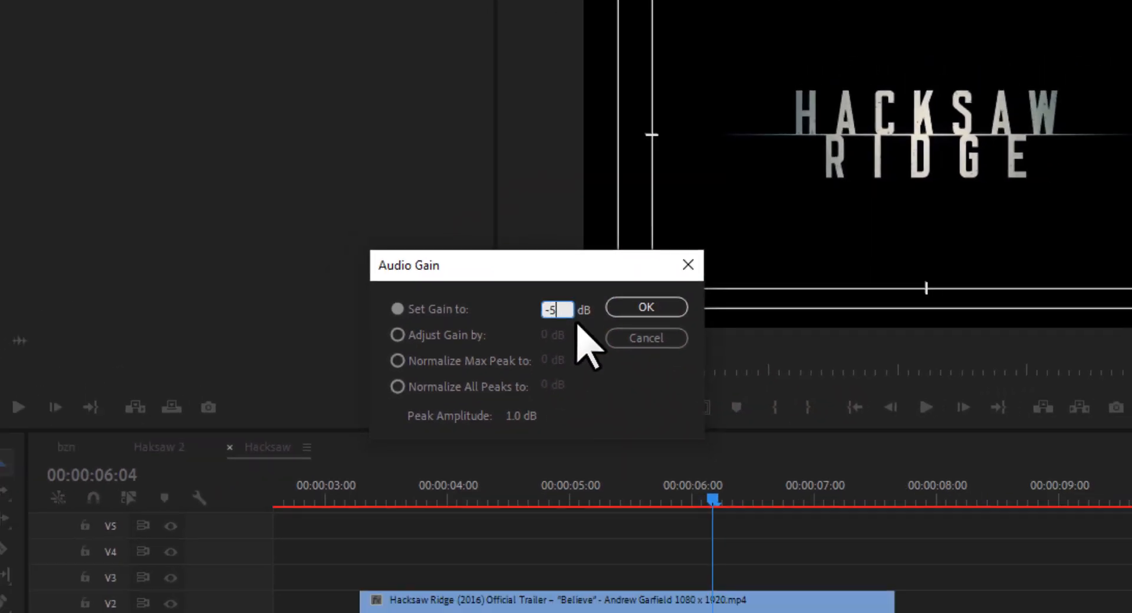
{"action": "left_click", "coordinate": [645, 313]}
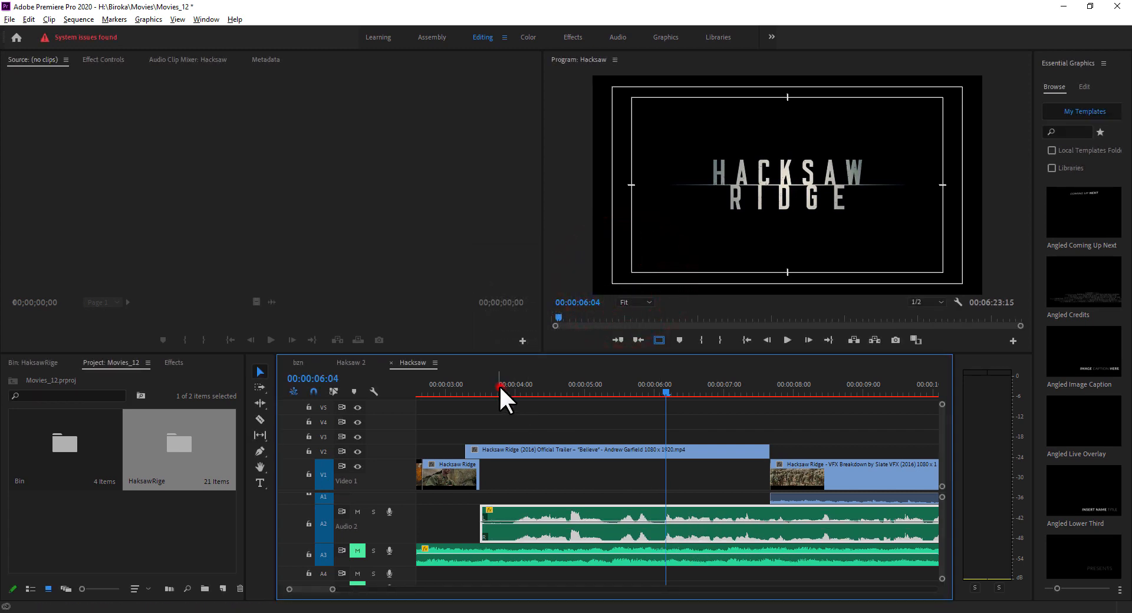
Set the A2 clip's audio gain to 5 dB and play the title section up to 00:00:05:10.
{"action": "right_click", "coordinate": [606, 528]}
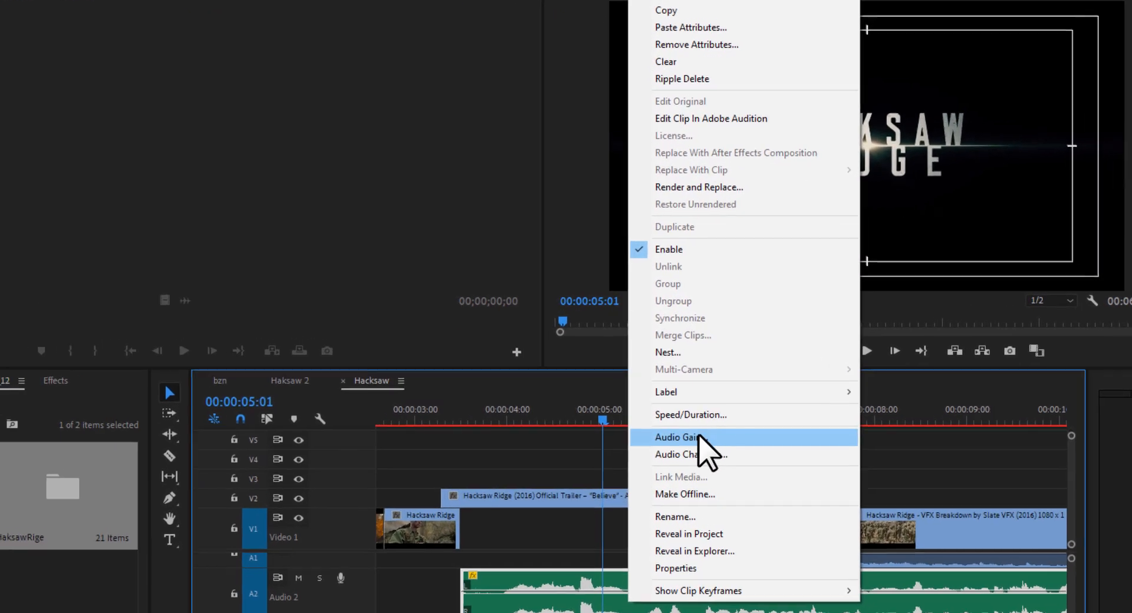
{"action": "left_click", "coordinate": [662, 405]}
{"action": "left_click_drag", "start_coordinate": [594, 247], "coordinate": [635, 274]}
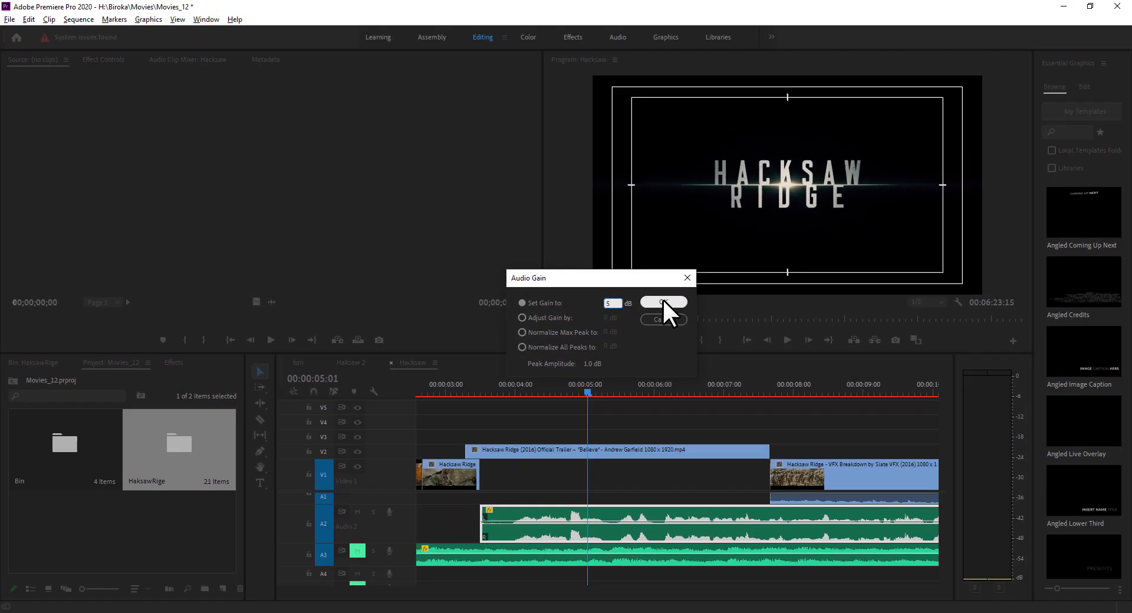
{"action": "left_click", "coordinate": [708, 300]}
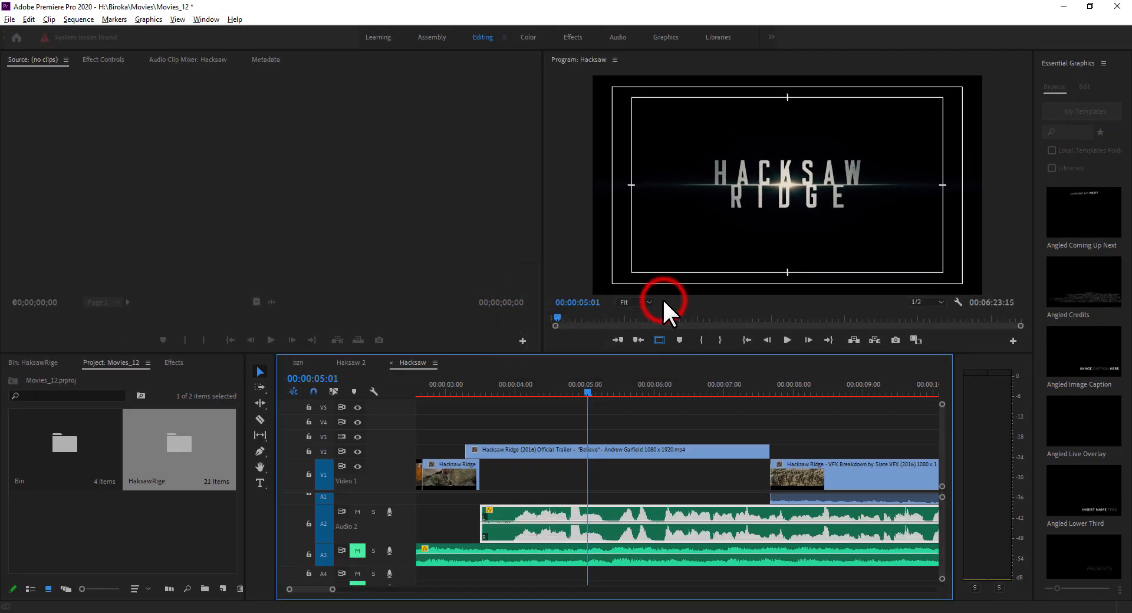
{"action": "left_click", "coordinate": [514, 386]}
{"action": "key", "text": "space"}
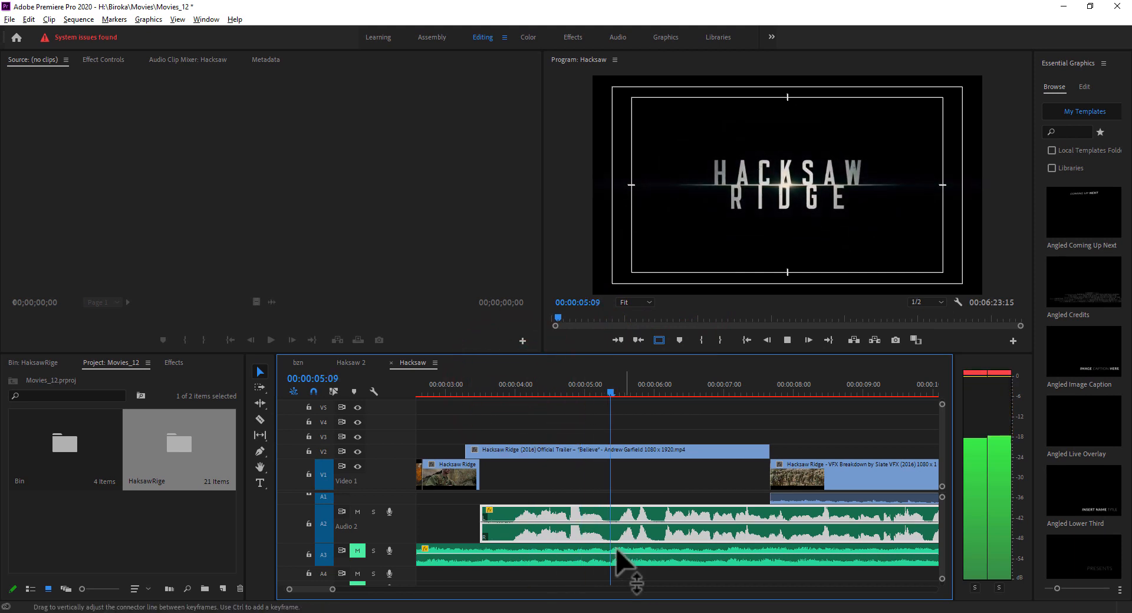
{"action": "key", "text": "space"}
Set the A2 clip's audio gain to -2 dB and place the playhead at 00:00:05:10.
{"action": "right_click", "coordinate": [606, 530]}
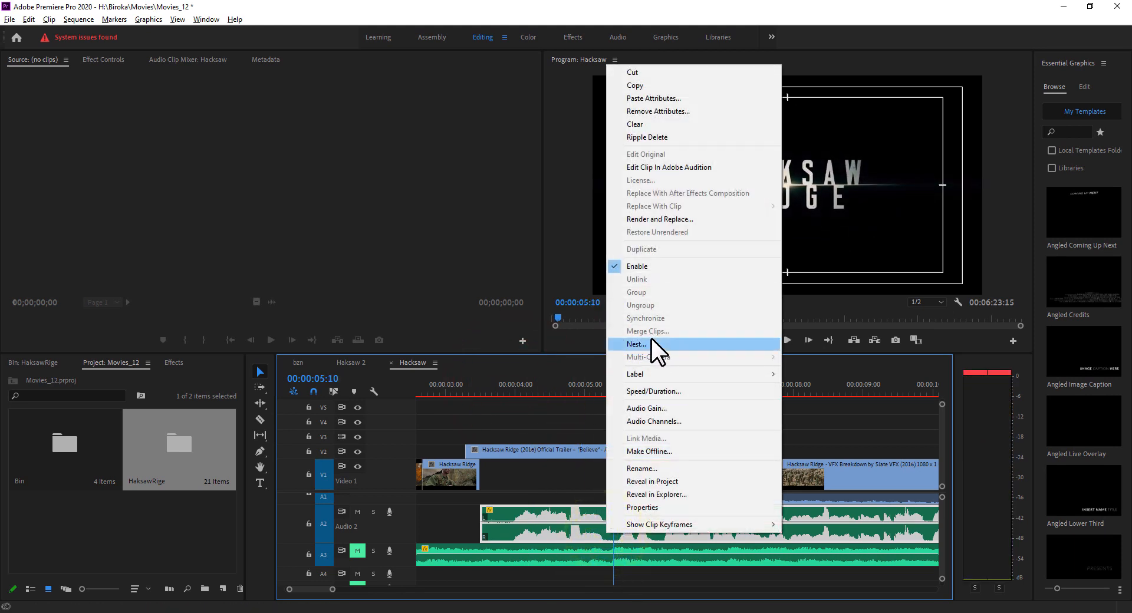
{"action": "left_click", "coordinate": [665, 407]}
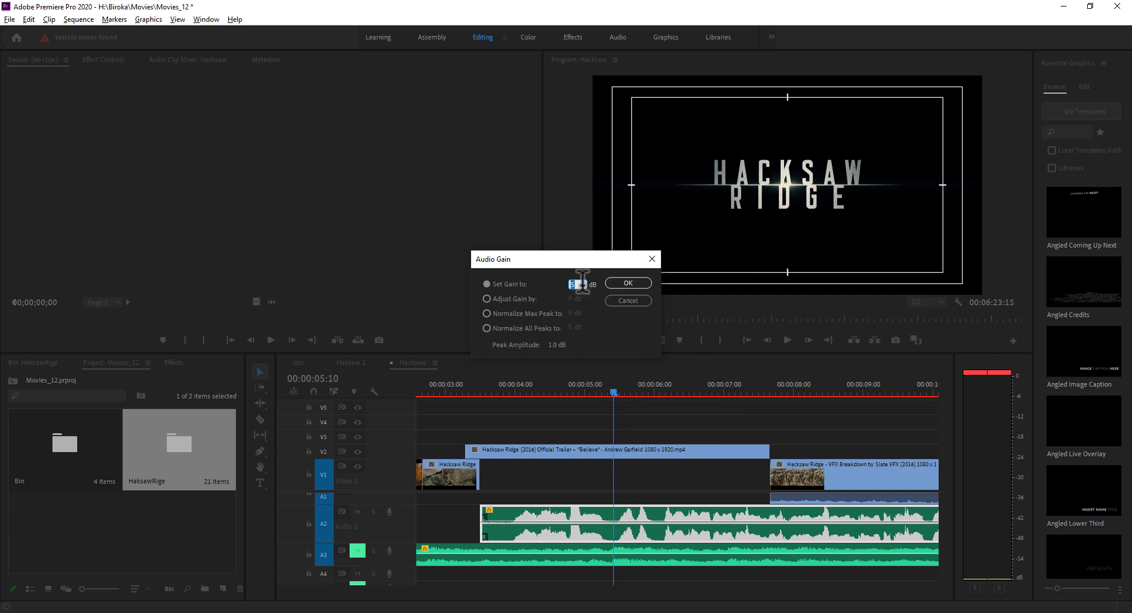
{"action": "type", "text": "-2"}
{"action": "left_click", "coordinate": [626, 283]}
{"action": "left_click", "coordinate": [616, 386]}
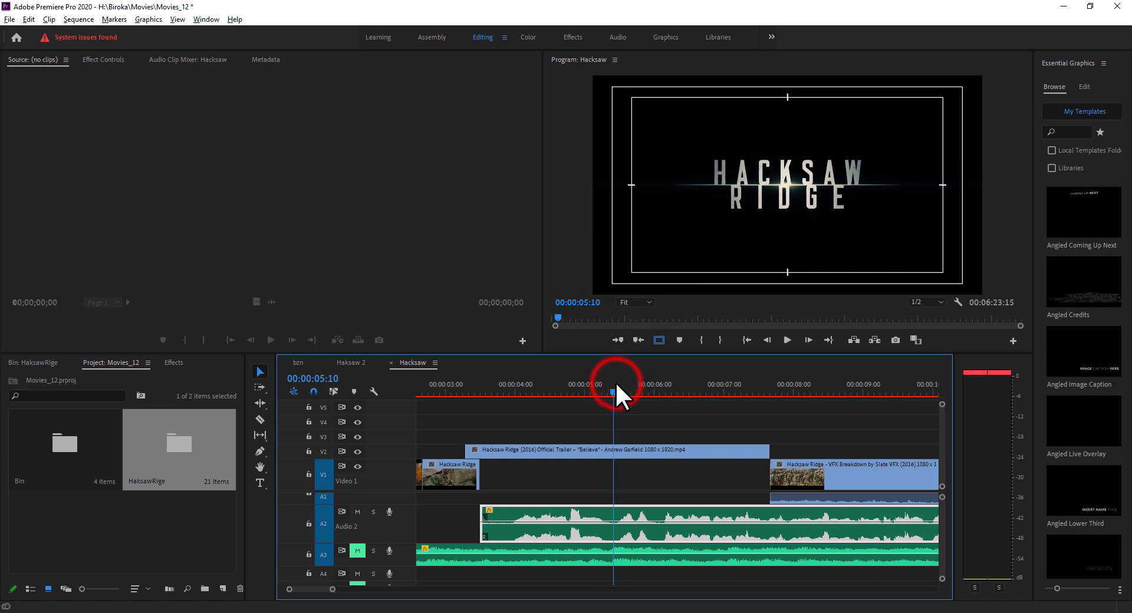
Play the sequence from 00:00:05:10 through the title into the VFX Breakdown clip, stopping at 00:00:10:04.
{"action": "key", "text": "space"}
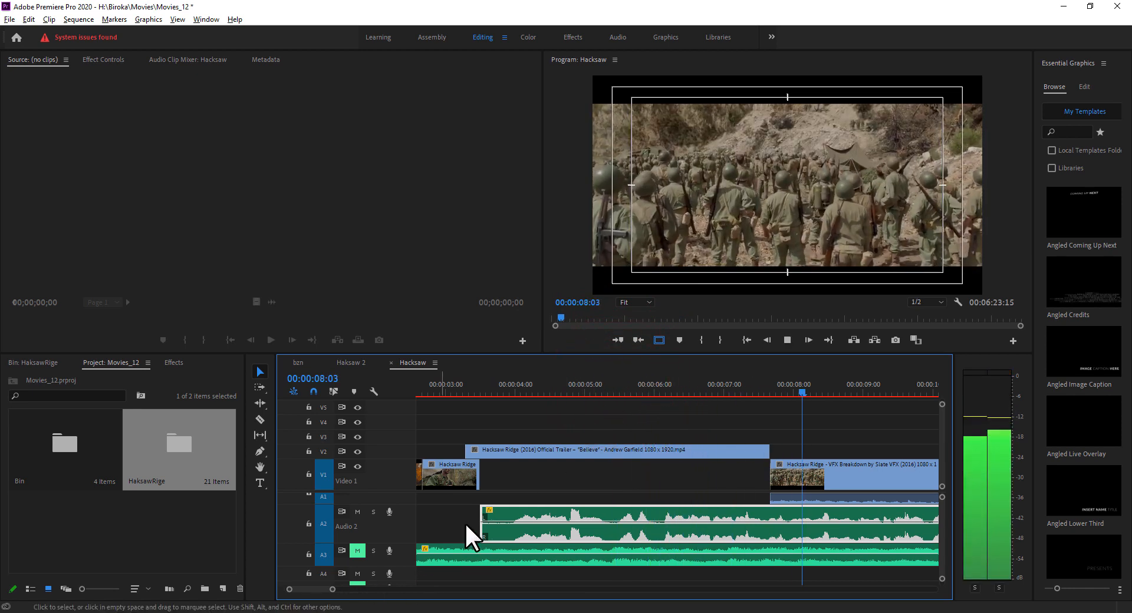
{"action": "key", "text": "space"}
{"action": "key", "text": "minus"}
{"action": "key", "text": "minus"}
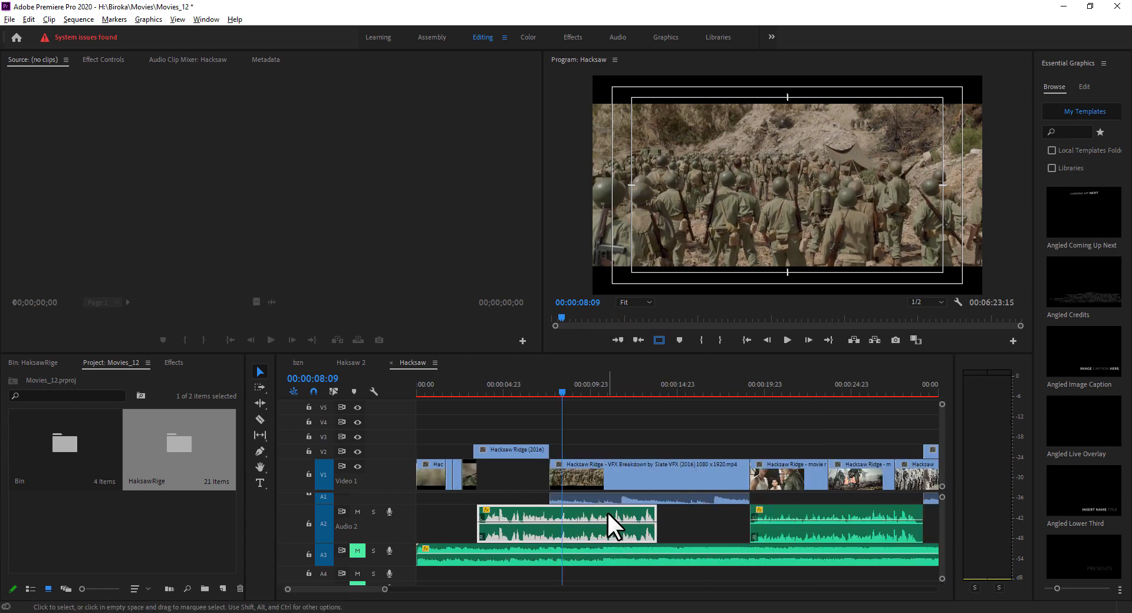
{"action": "key", "text": "space"}
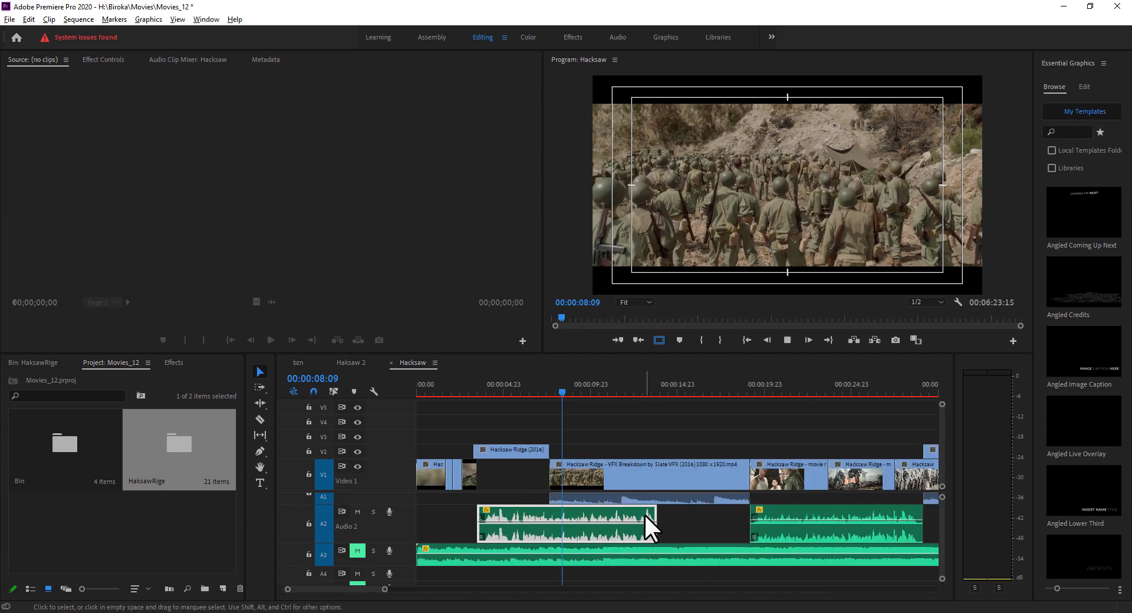
{"action": "left_click", "coordinate": [787, 340]}
{"action": "key", "text": "space"}
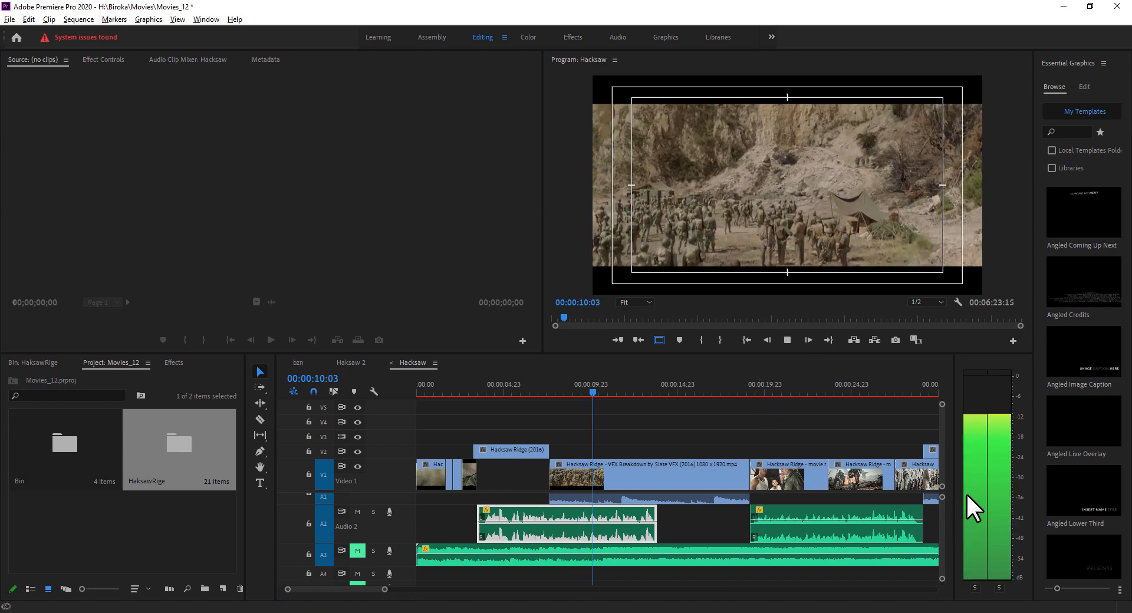
{"action": "key", "text": "space"}
Enlarge the A1 track's height and play the sequence from 00:00:18:21 to 00:00:20:13.
{"action": "left_click_drag", "start_coordinate": [942, 529], "coordinate": [937, 523]}
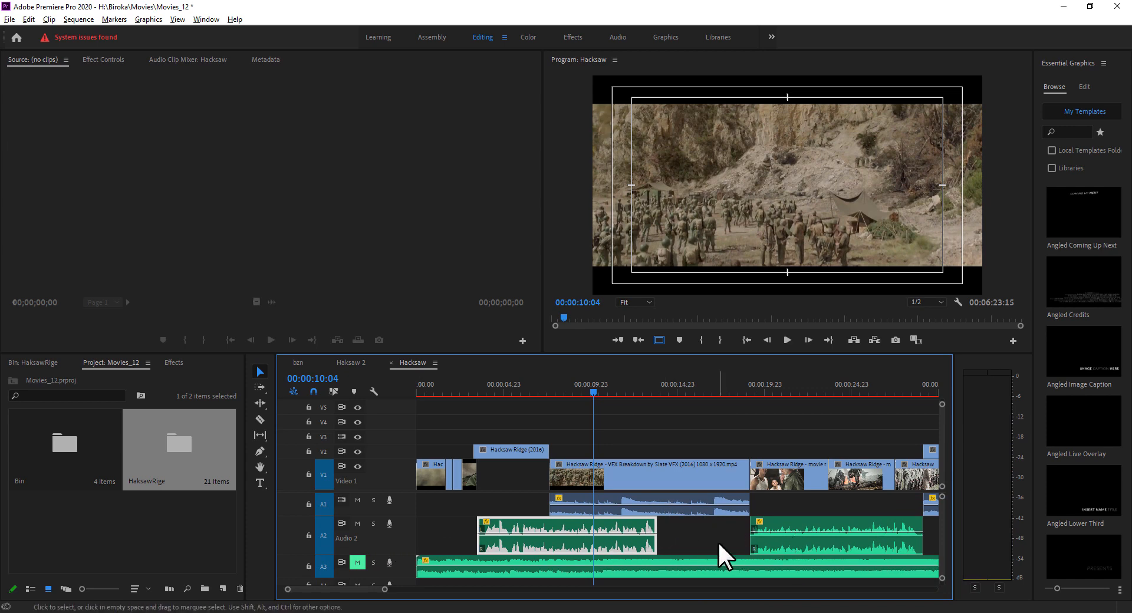
{"action": "left_click", "coordinate": [746, 385]}
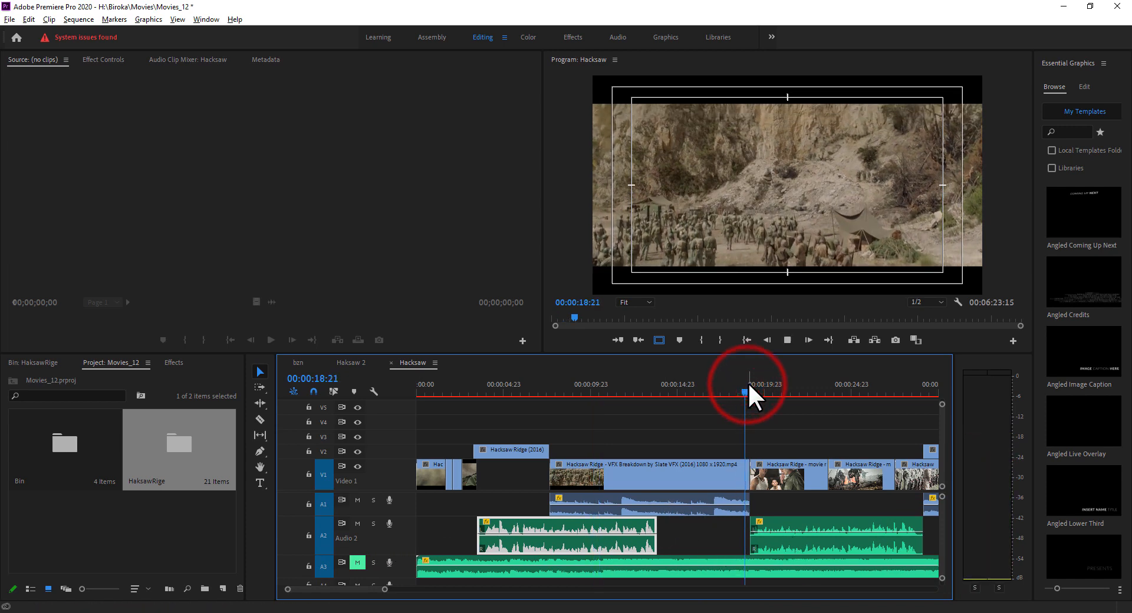
{"action": "key", "text": "space"}
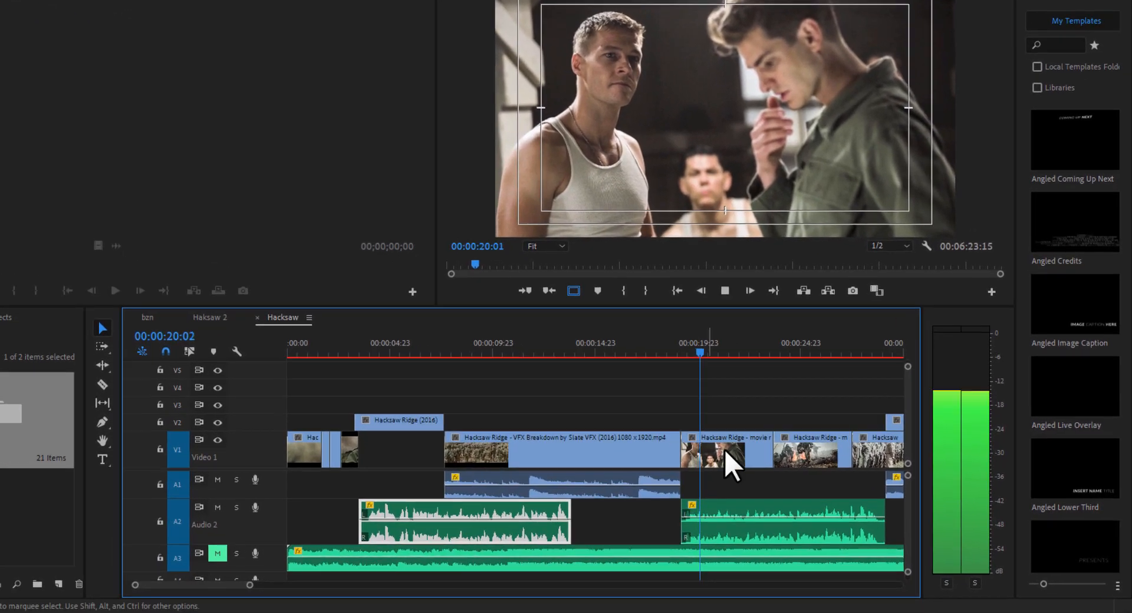
{"action": "key", "text": "space"}
Copy the first A2 clip, the one beneath the title section, as the source for its audio attributes.
{"action": "left_click", "coordinate": [708, 530]}
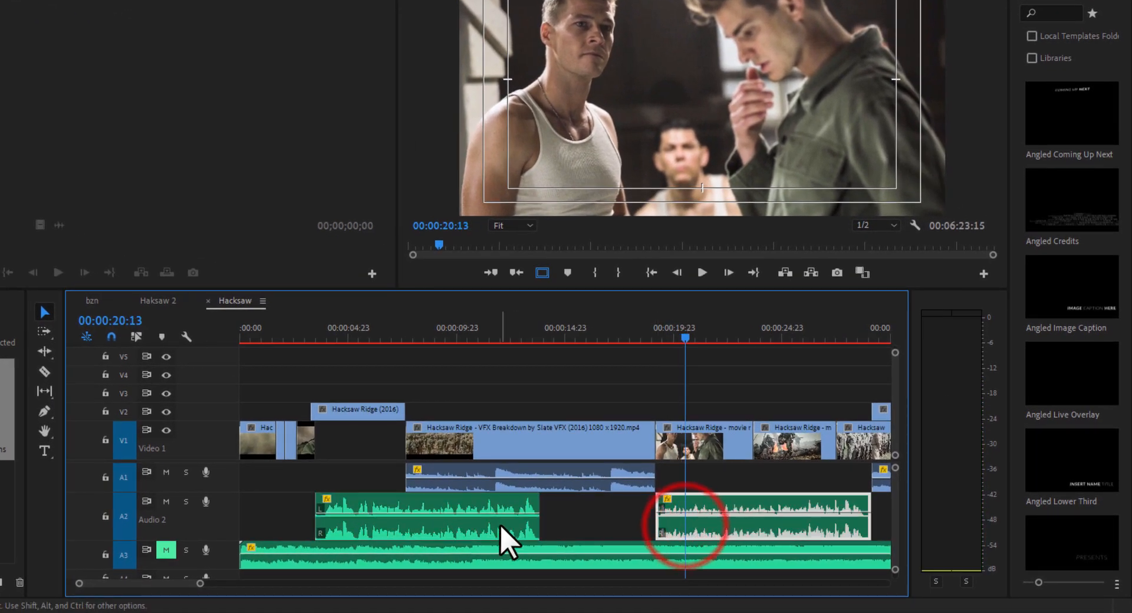
{"action": "left_click", "coordinate": [534, 530]}
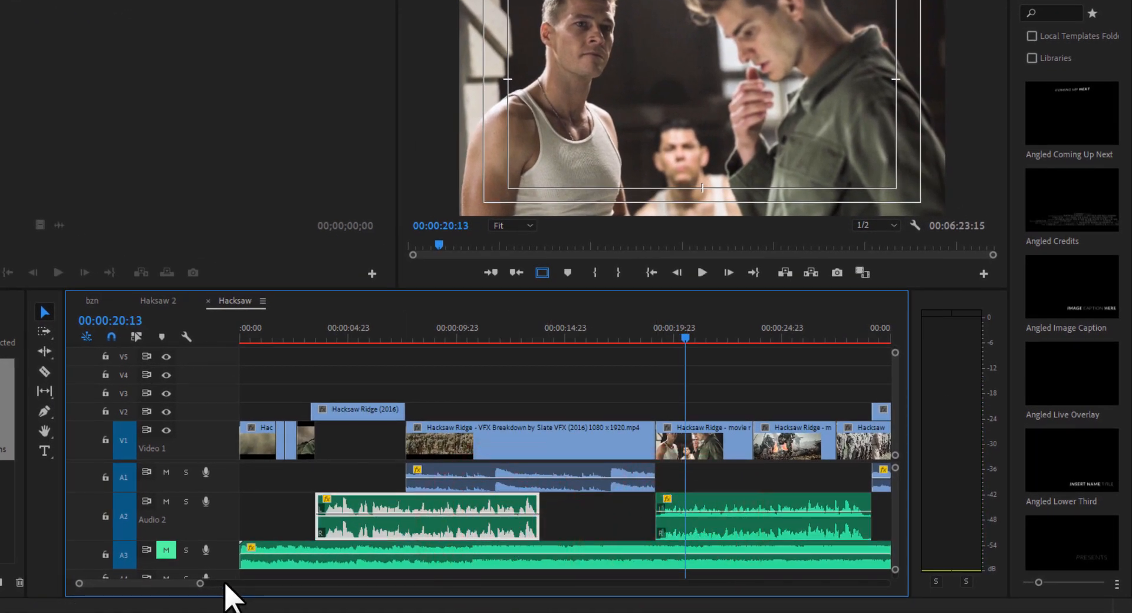
{"action": "left_click_drag", "start_coordinate": [201, 584], "coordinate": [242, 601]}
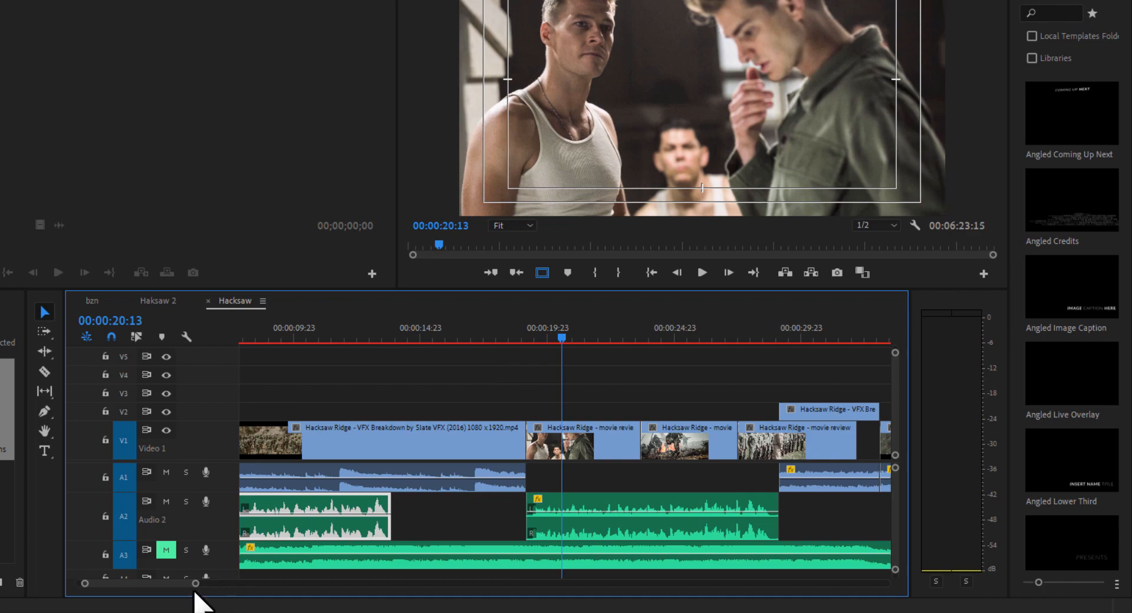
{"action": "left_click_drag", "start_coordinate": [169, 584], "coordinate": [157, 583]}
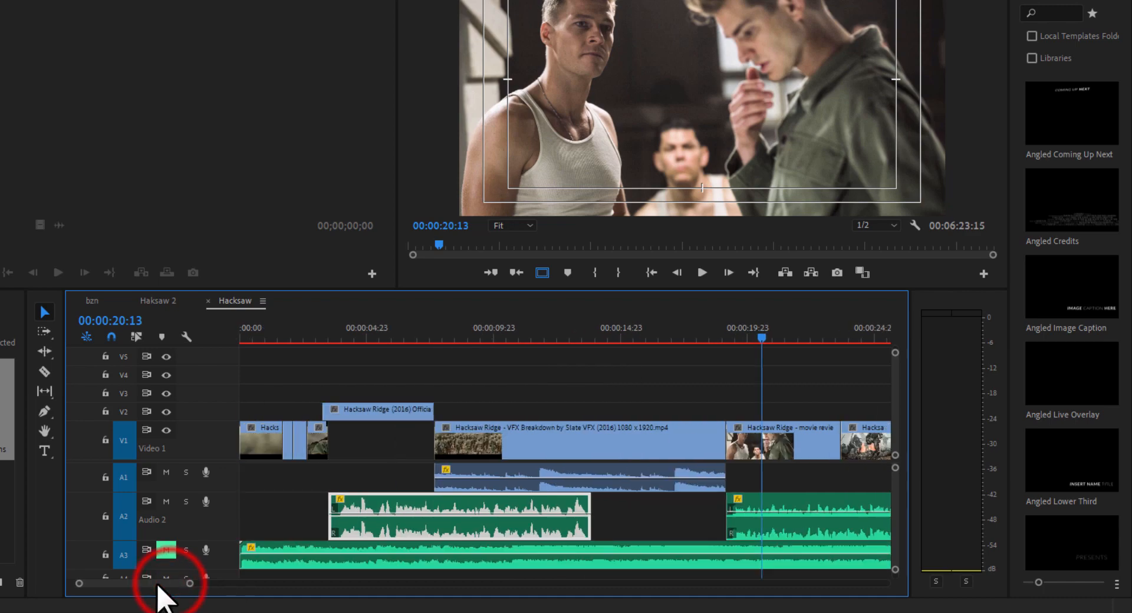
{"action": "right_click", "coordinate": [467, 521]}
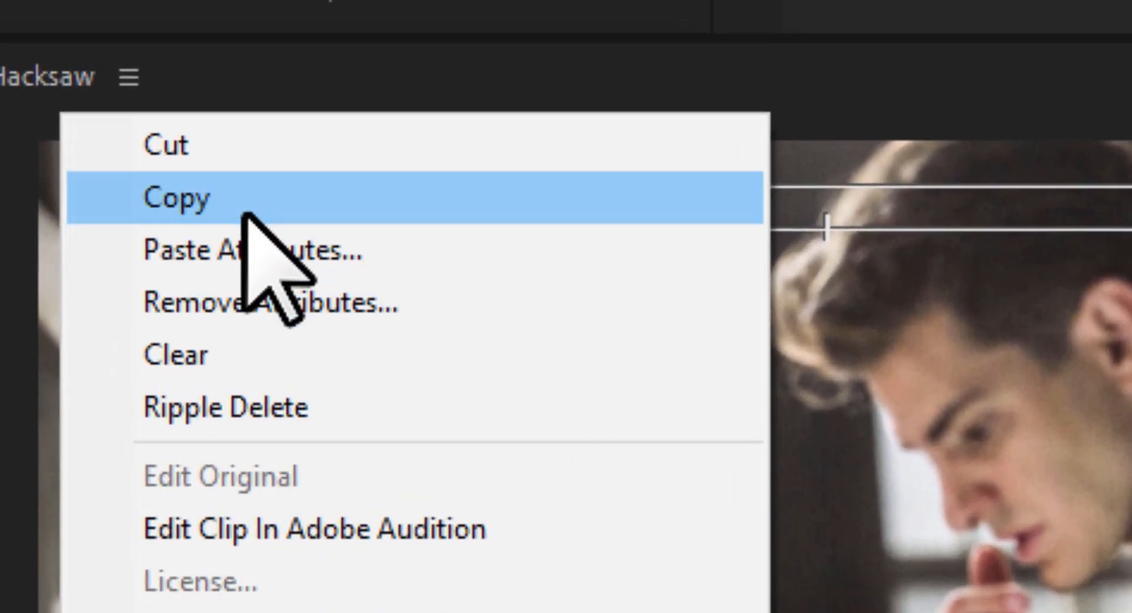
{"action": "left_click", "coordinate": [246, 214]}
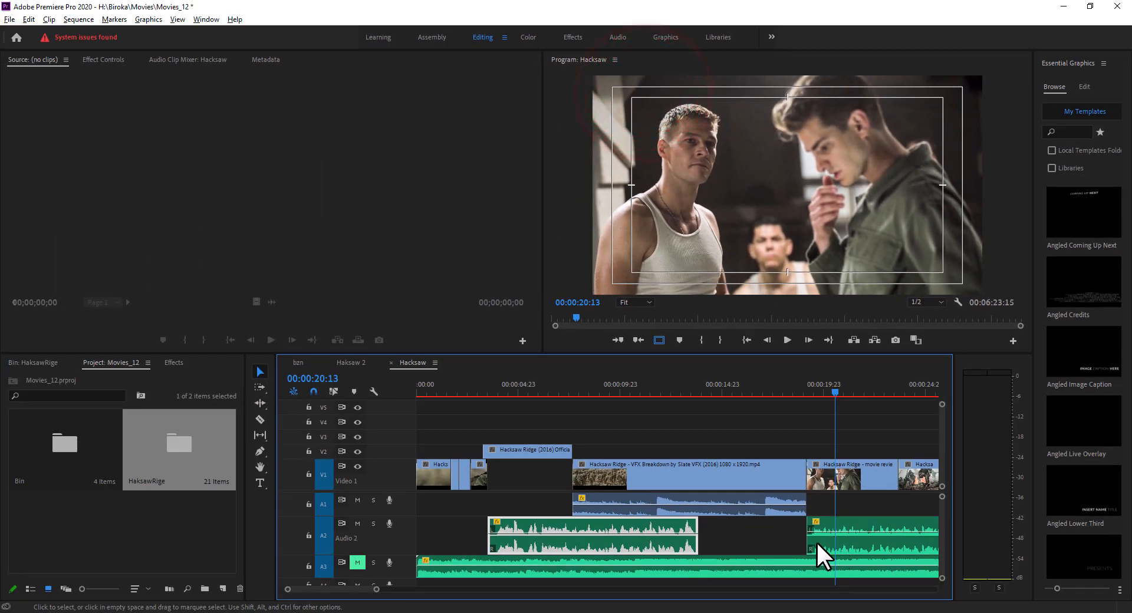
Paste the Volume, Channel Volume and Panner attributes onto the second A2 clip, beneath the movie review footage.
{"action": "left_click", "coordinate": [849, 542]}
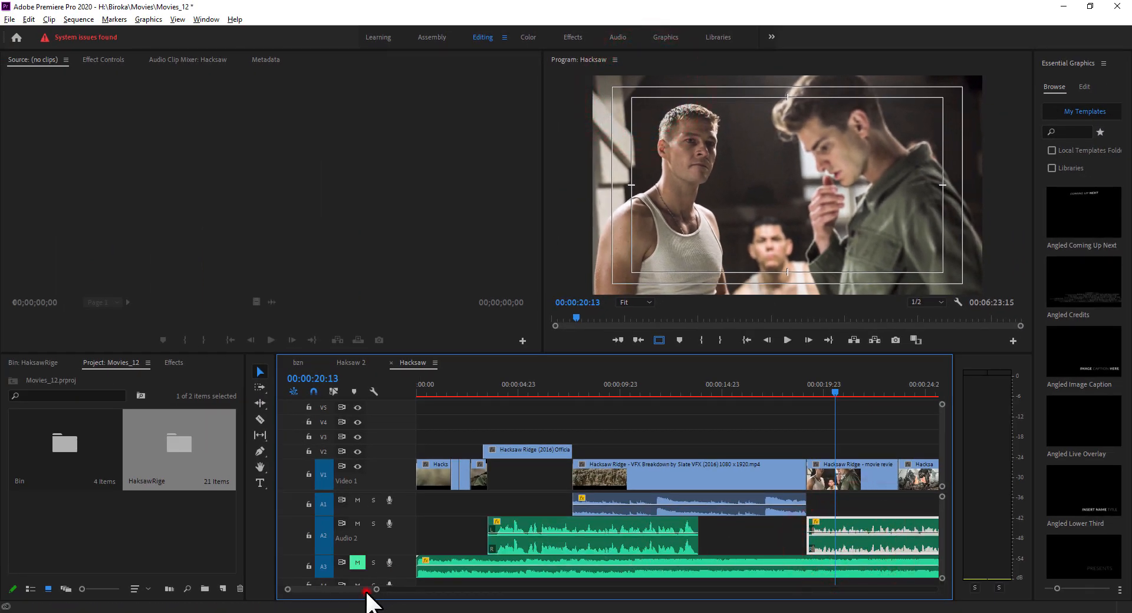
{"action": "left_click_drag", "start_coordinate": [367, 590], "coordinate": [370, 590]}
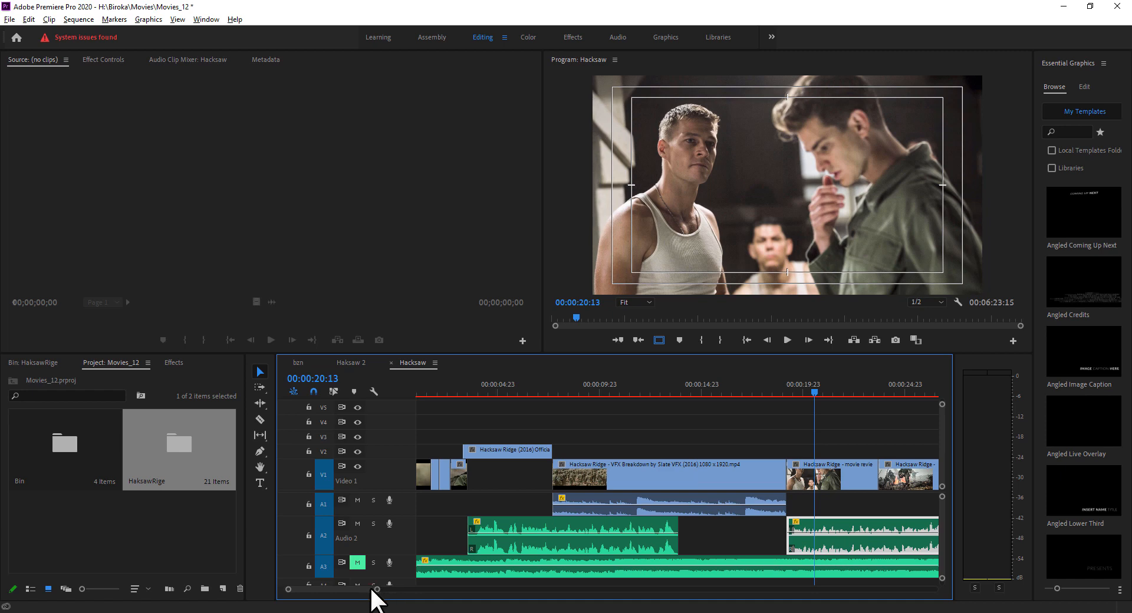
{"action": "left_click_drag", "start_coordinate": [371, 589], "coordinate": [379, 590]}
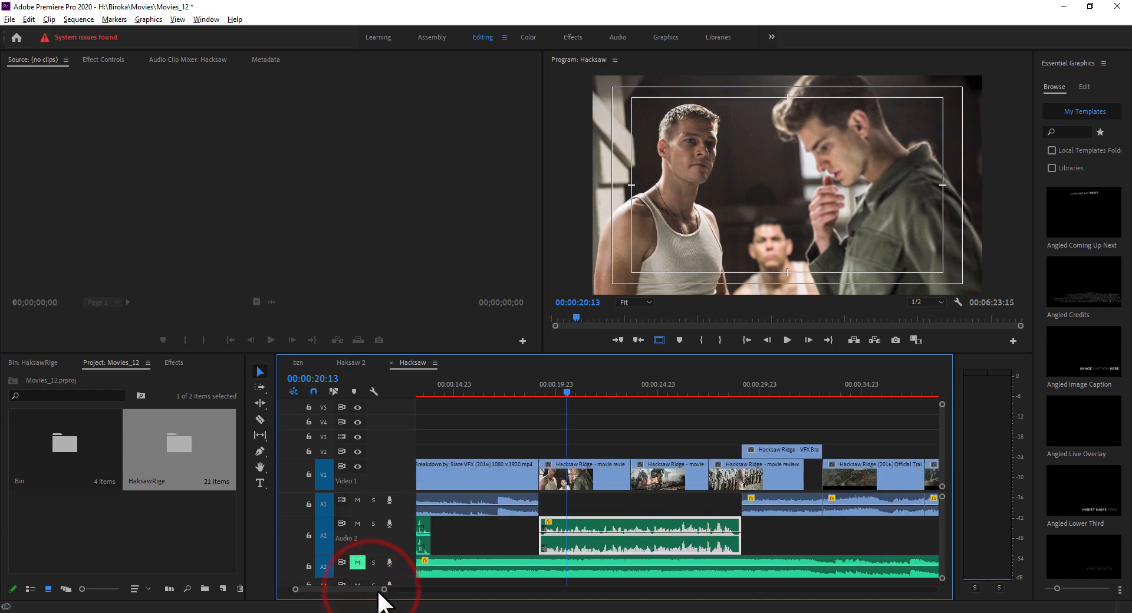
{"action": "right_click", "coordinate": [571, 523]}
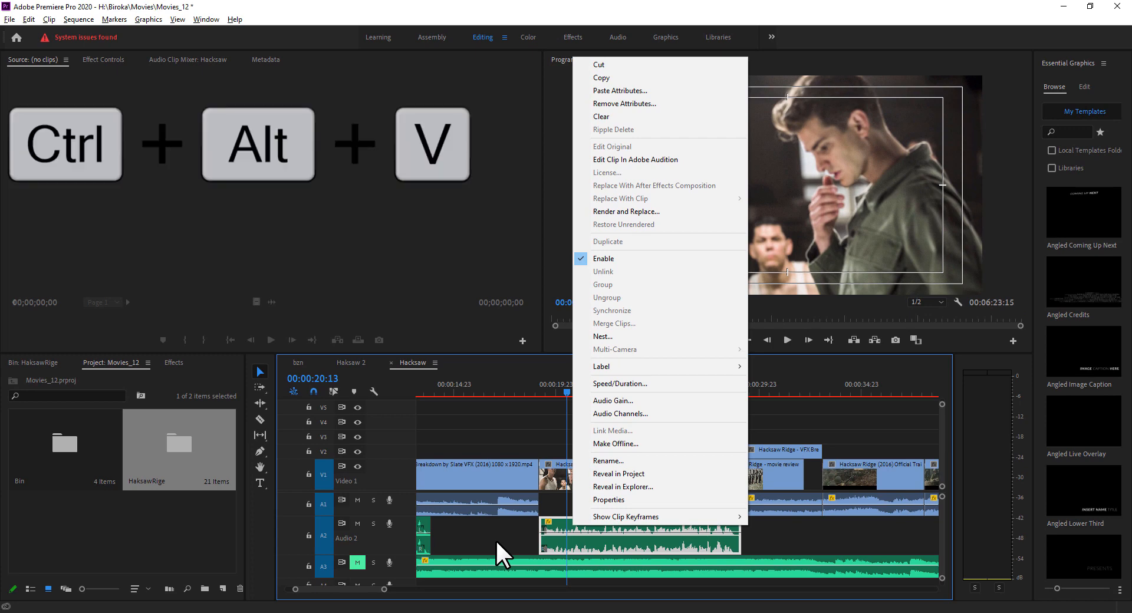
{"action": "left_click", "coordinate": [656, 90]}
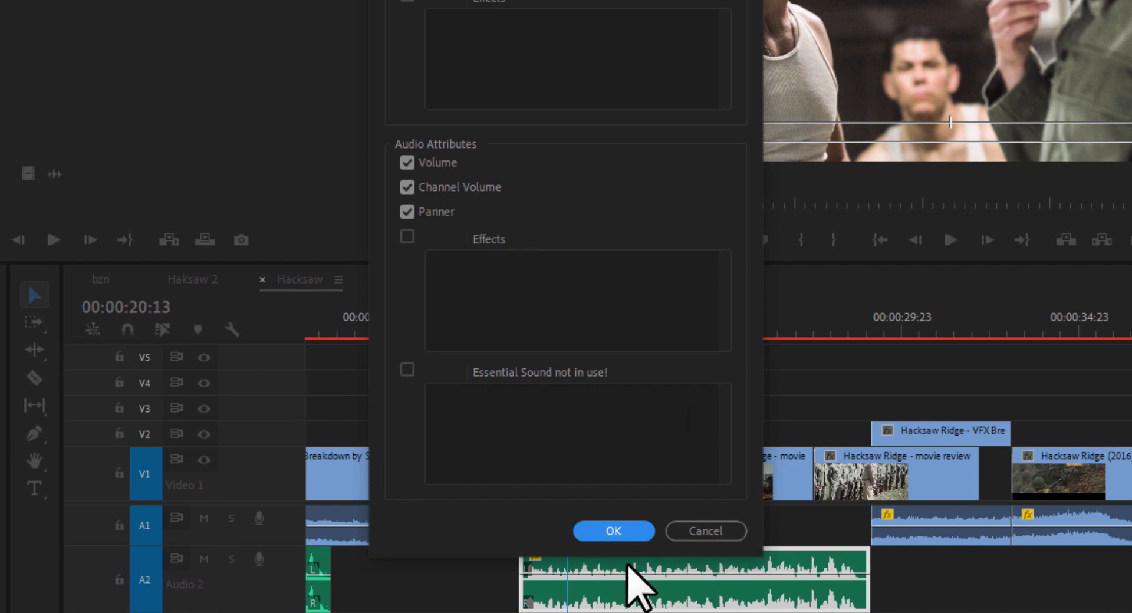
{"action": "left_click", "coordinate": [614, 531]}
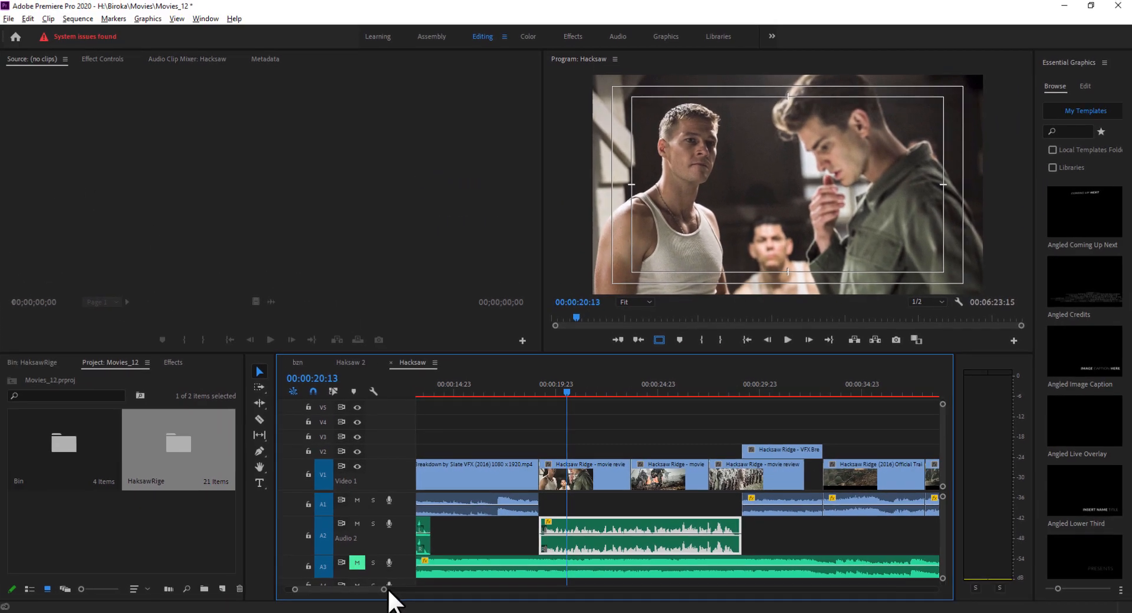
Paste the Volume, Channel Volume and Panner attributes onto the third, fourth and fifth A2 clips together.
{"action": "left_click_drag", "start_coordinate": [385, 590], "coordinate": [568, 611]}
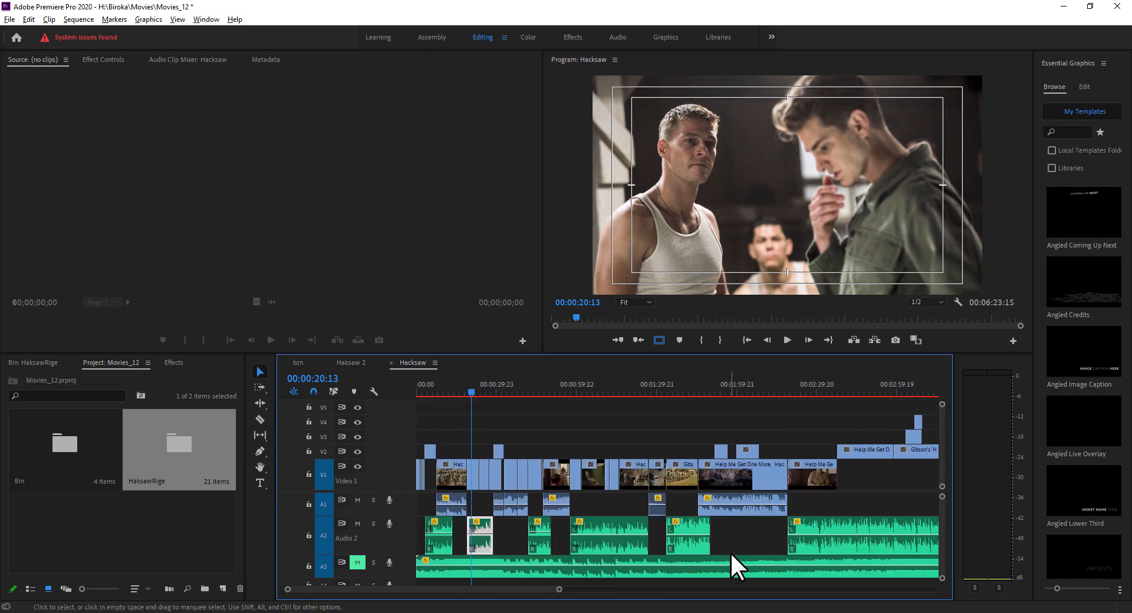
{"action": "left_click_drag", "start_coordinate": [743, 538], "coordinate": [599, 546]}
{"action": "key", "text": "ctrl+alt+v"}
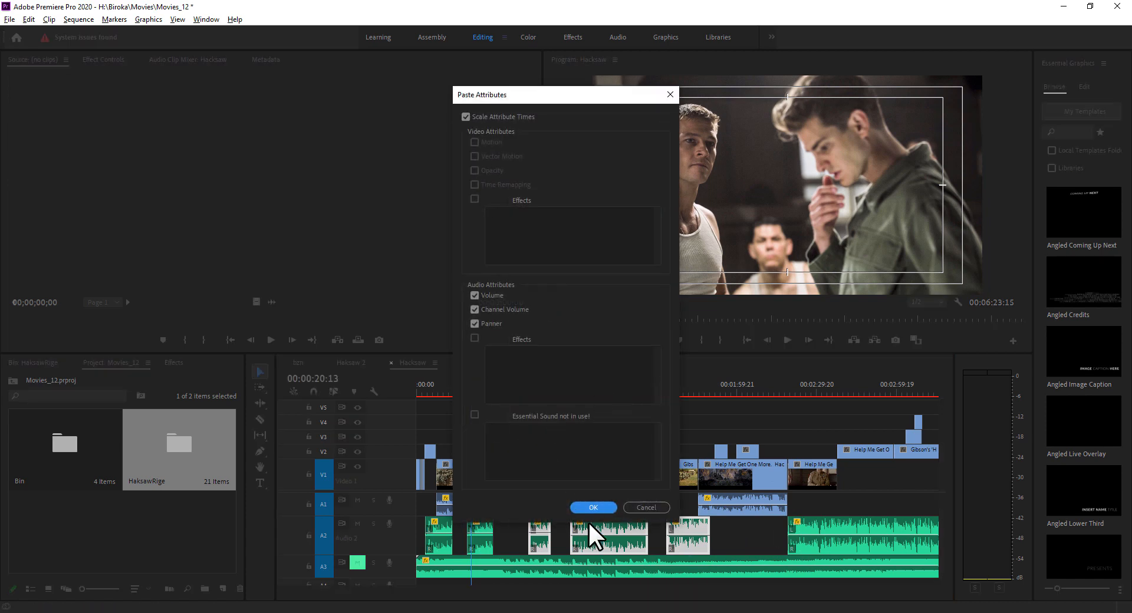
{"action": "left_click", "coordinate": [594, 507]}
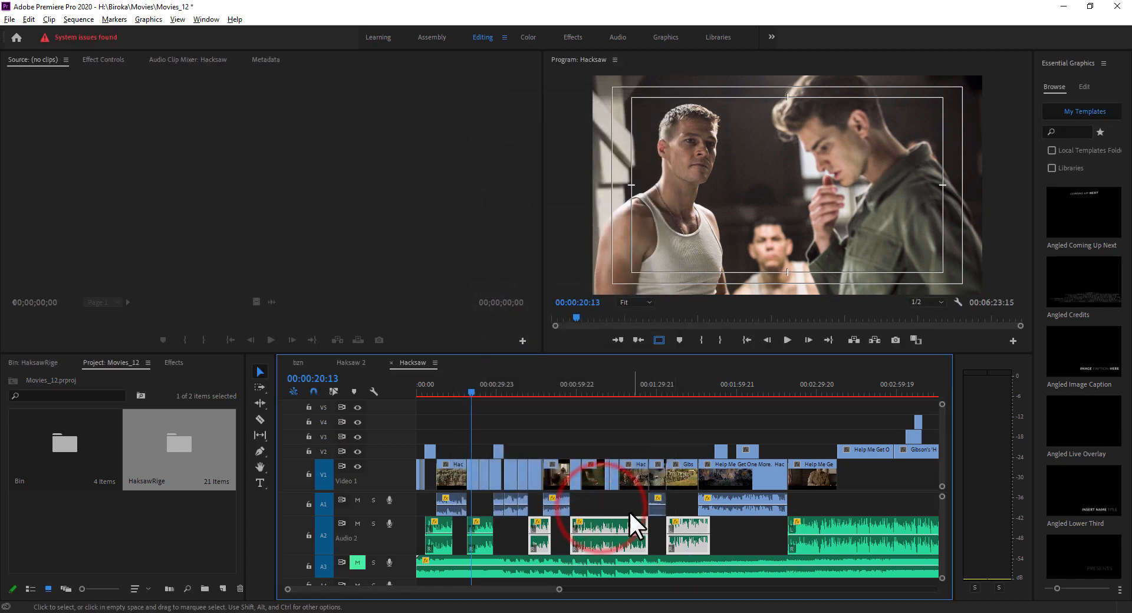
Select the first A2 clip and play the sequence from 00:00:20:13 to 00:00:28:16.
{"action": "left_click", "coordinate": [436, 532]}
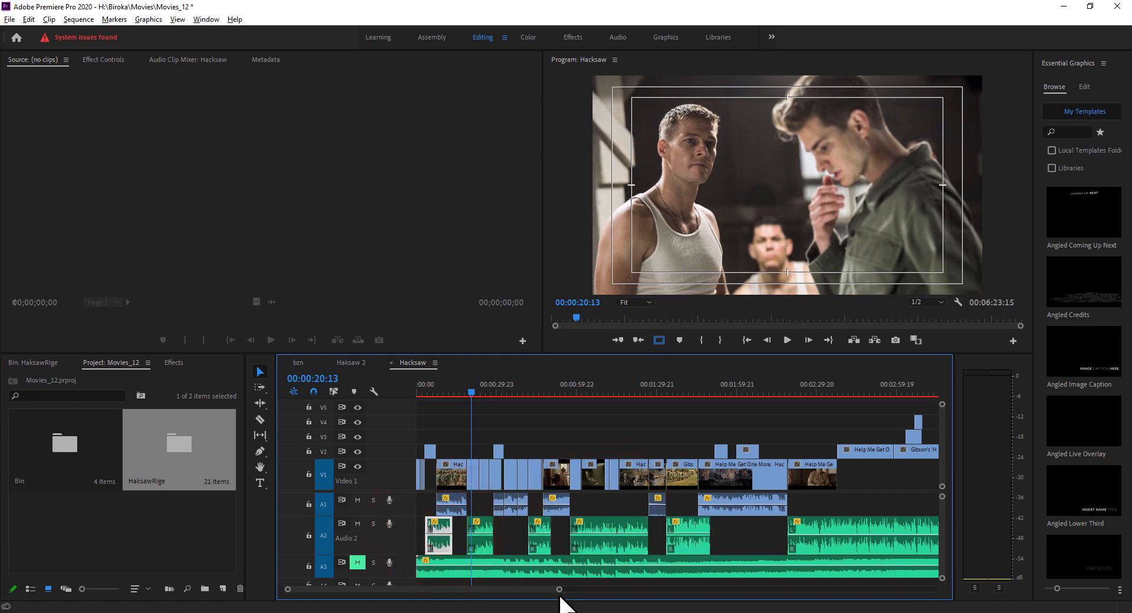
{"action": "left_click_drag", "start_coordinate": [557, 591], "coordinate": [497, 593]}
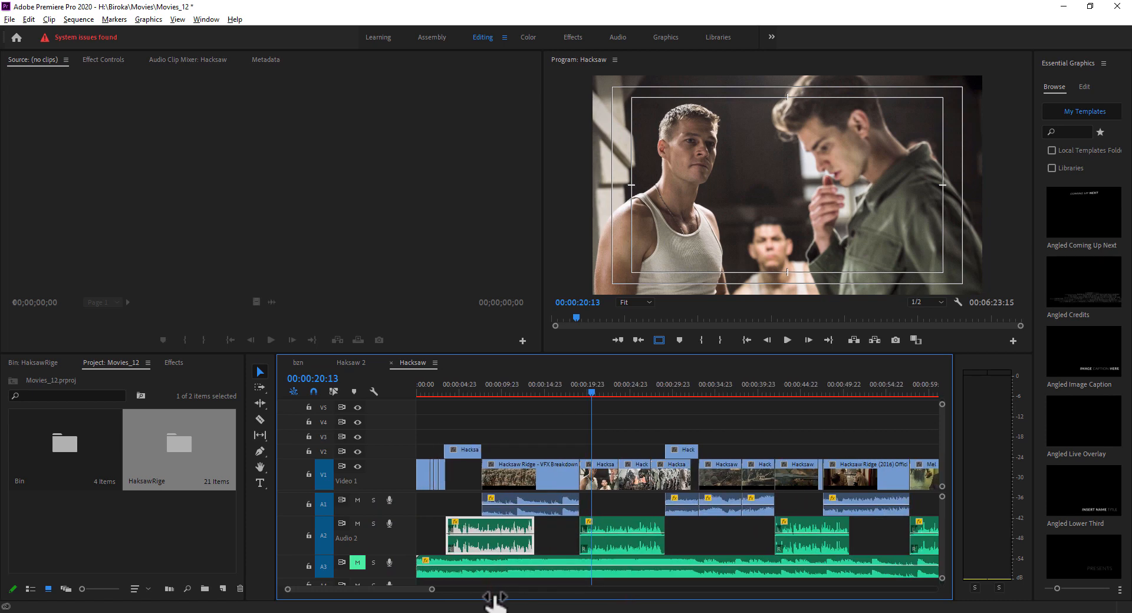
{"action": "key", "text": "space"}
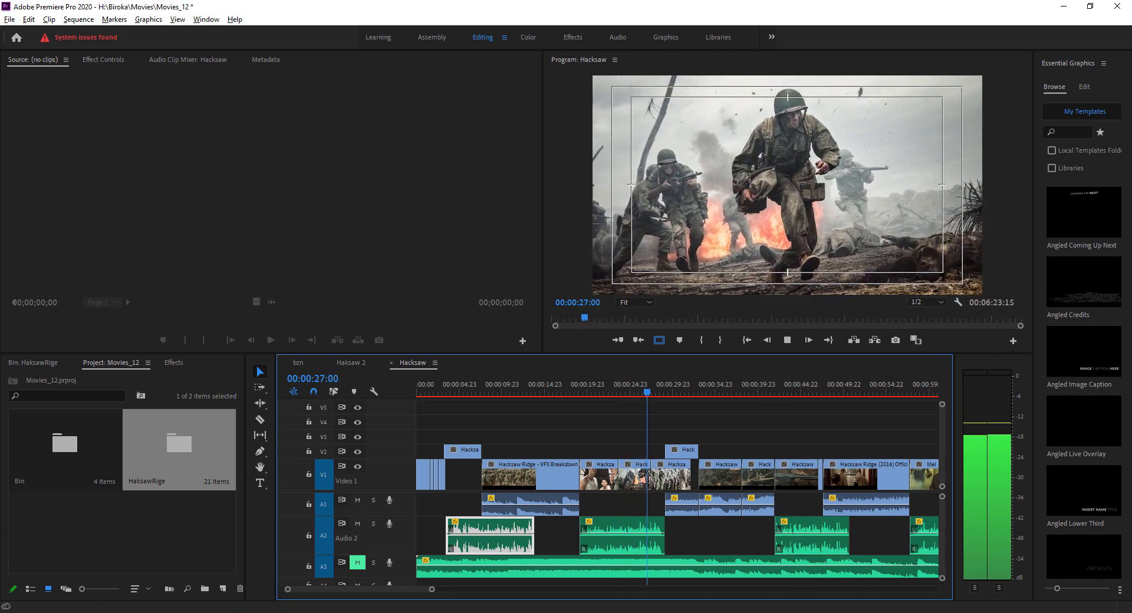
{"action": "key", "text": "space"}
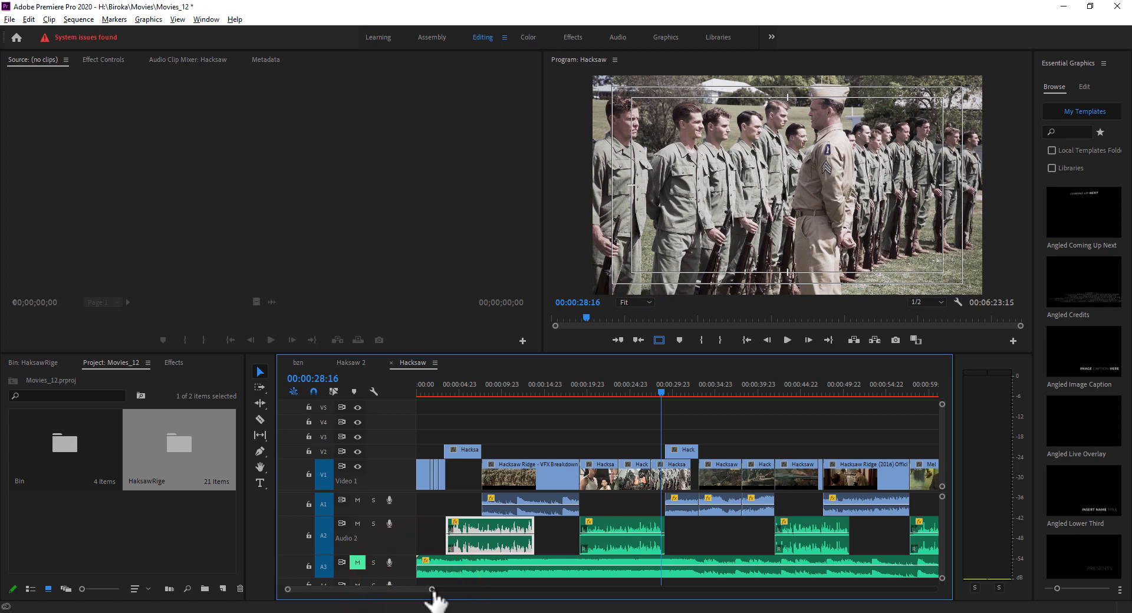
Enlarge the A3 track's height and place the playhead at 00:00:01:19.
{"action": "left_click_drag", "start_coordinate": [432, 592], "coordinate": [376, 591]}
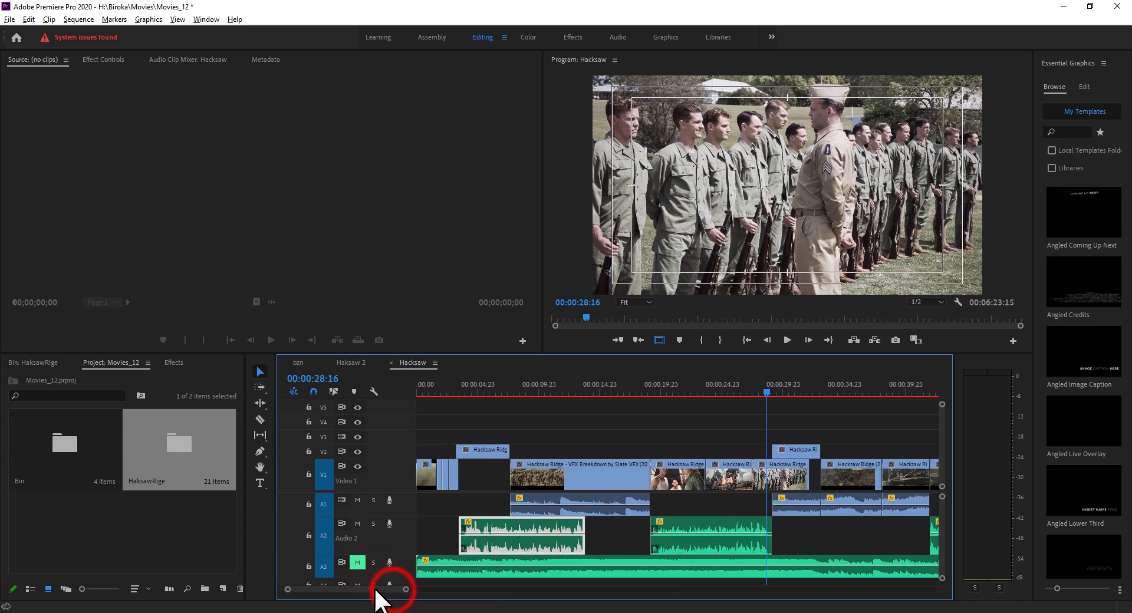
{"action": "left_click", "coordinate": [443, 384]}
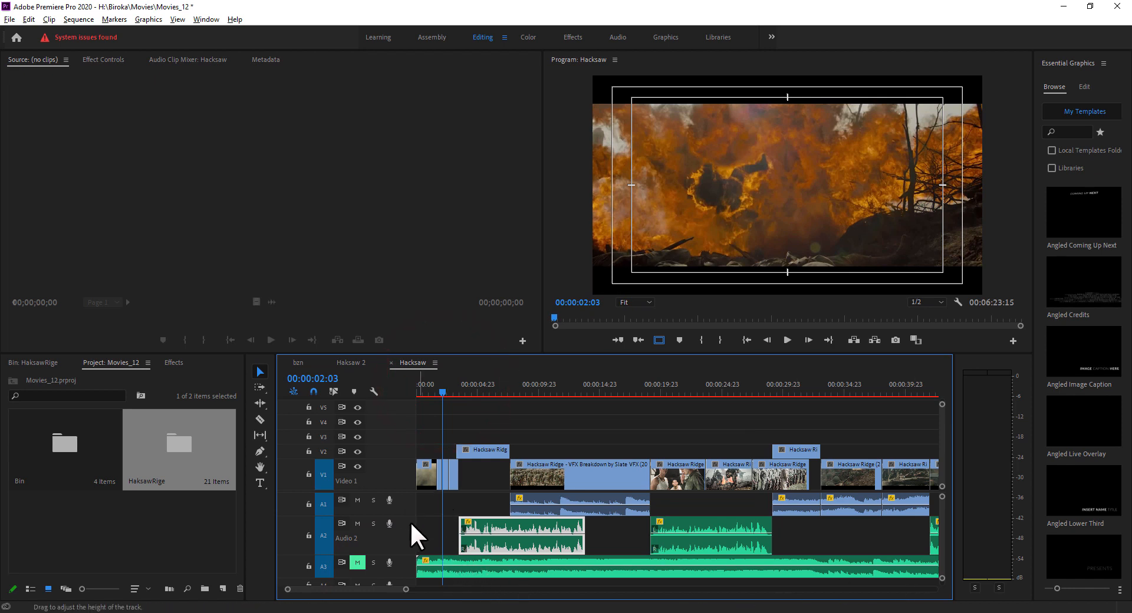
{"action": "left_click_drag", "start_coordinate": [406, 554], "coordinate": [402, 597]}
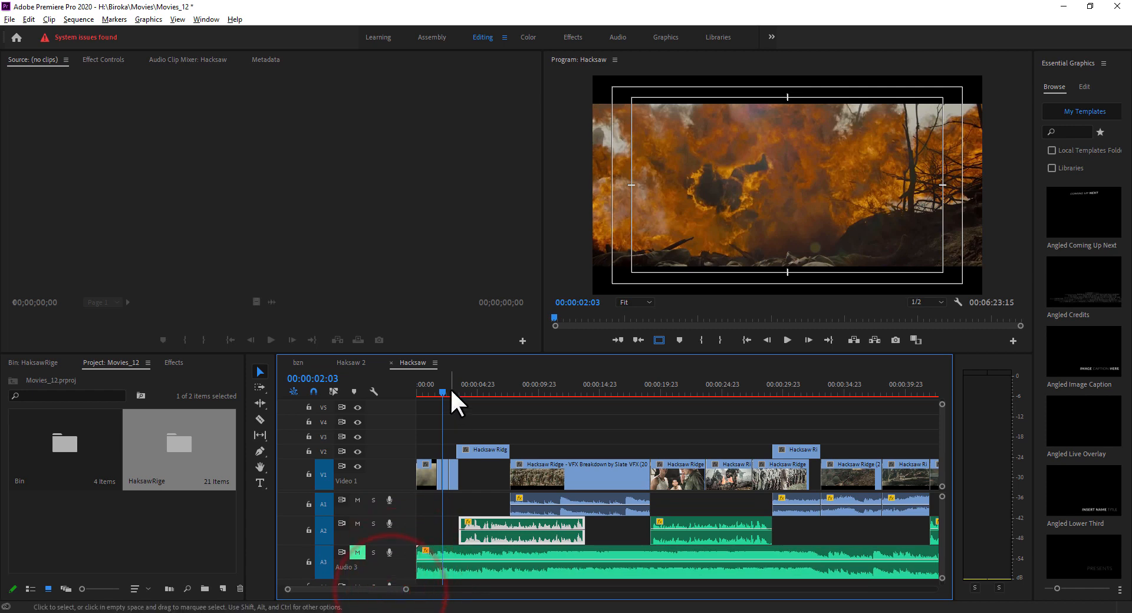
{"action": "left_click", "coordinate": [439, 390]}
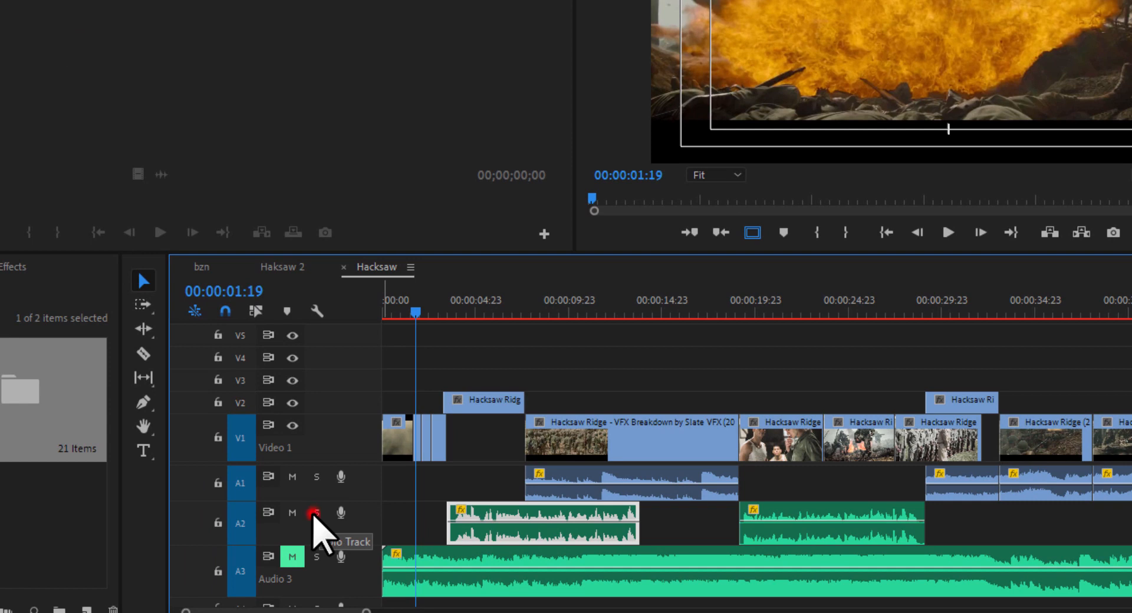
Solo the A2 track and play parts of the sequence from 00:00:01:19, stopping at 00:00:15:09.
{"action": "left_click", "coordinate": [316, 513]}
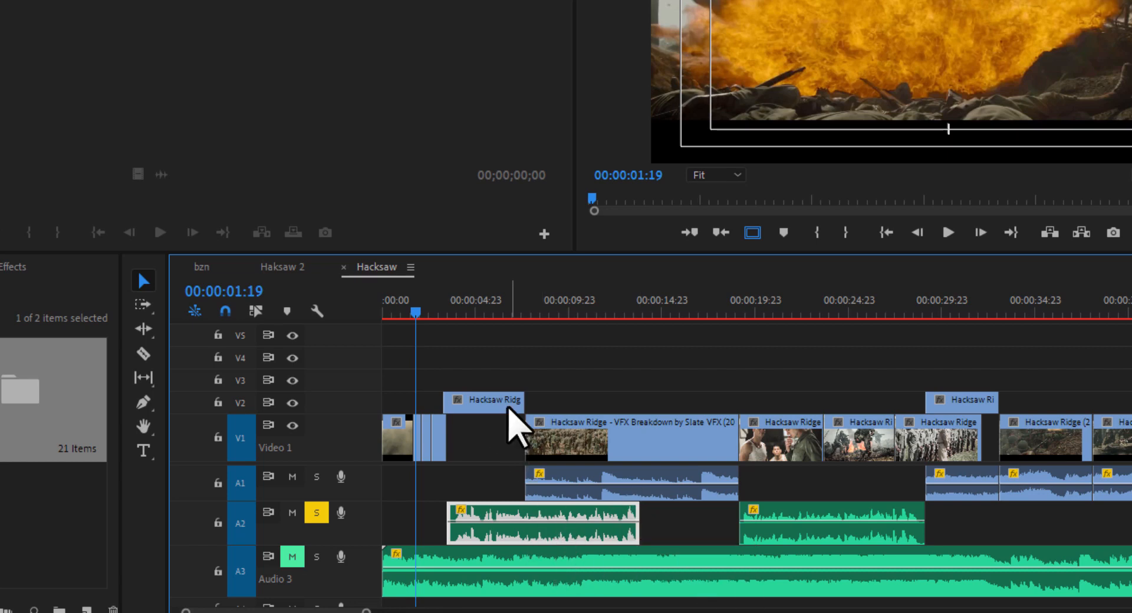
{"action": "key", "text": "space"}
{"action": "key", "text": "space"}
{"action": "left_click_drag", "start_coordinate": [565, 298], "coordinate": [656, 298]}
{"action": "key", "text": "space"}
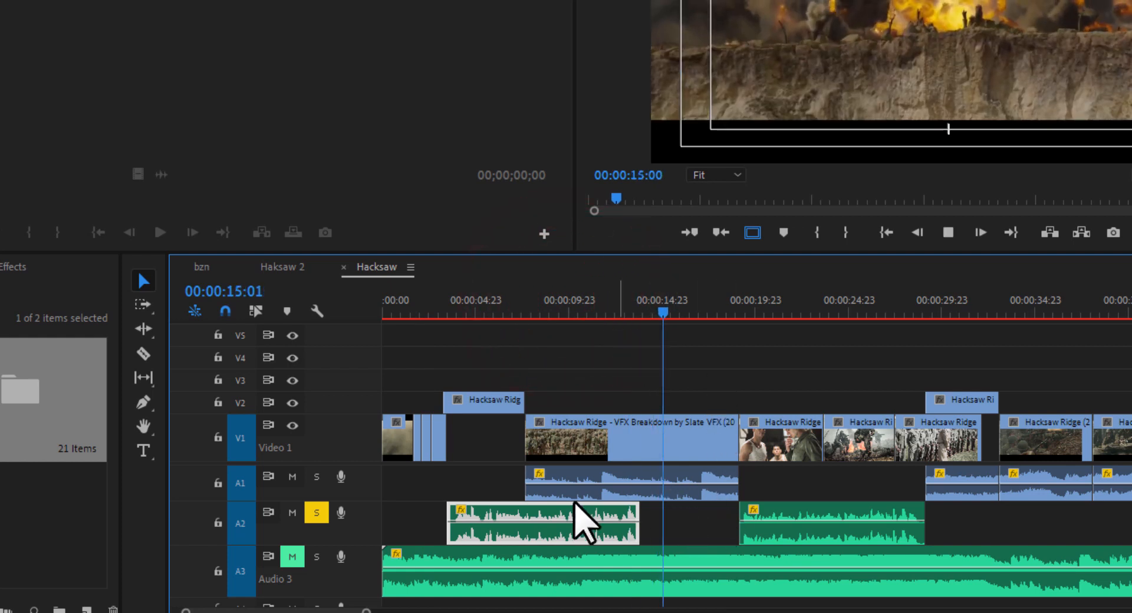
{"action": "key", "text": "space"}
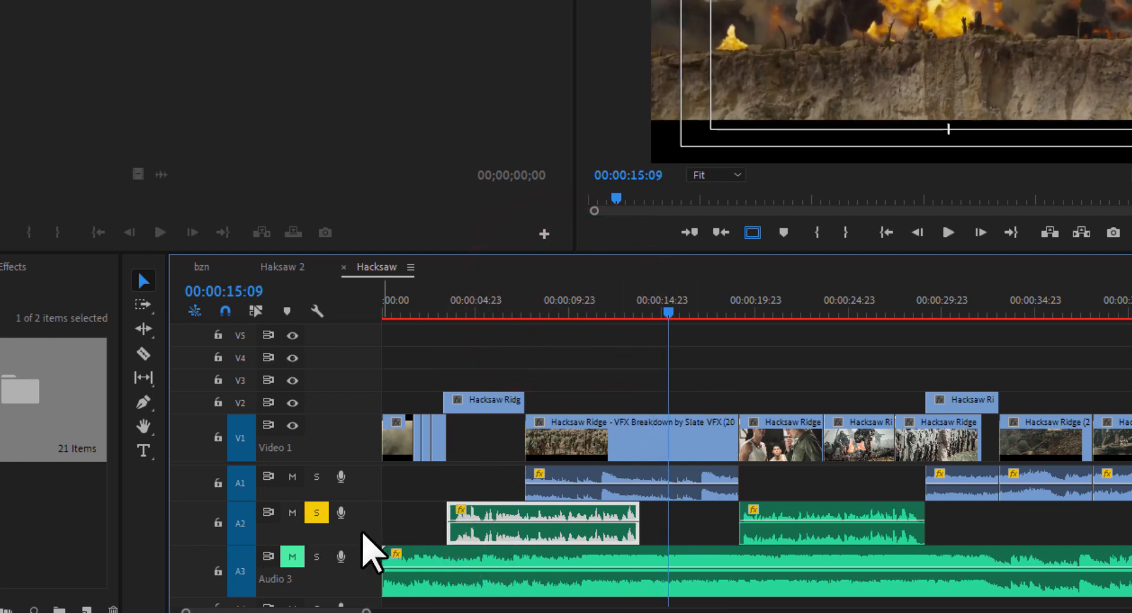
Play the title section with A2 soloed from 00:00:04:01 to 00:00:04:23.
{"action": "left_click", "coordinate": [459, 303]}
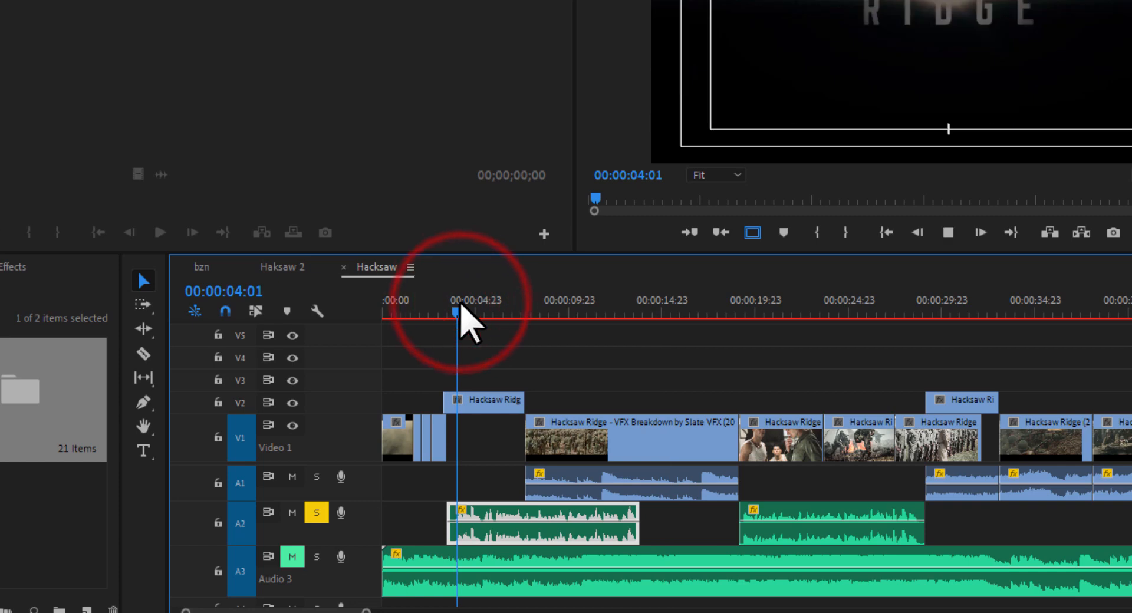
{"action": "key", "text": "space"}
{"action": "key", "text": "space"}
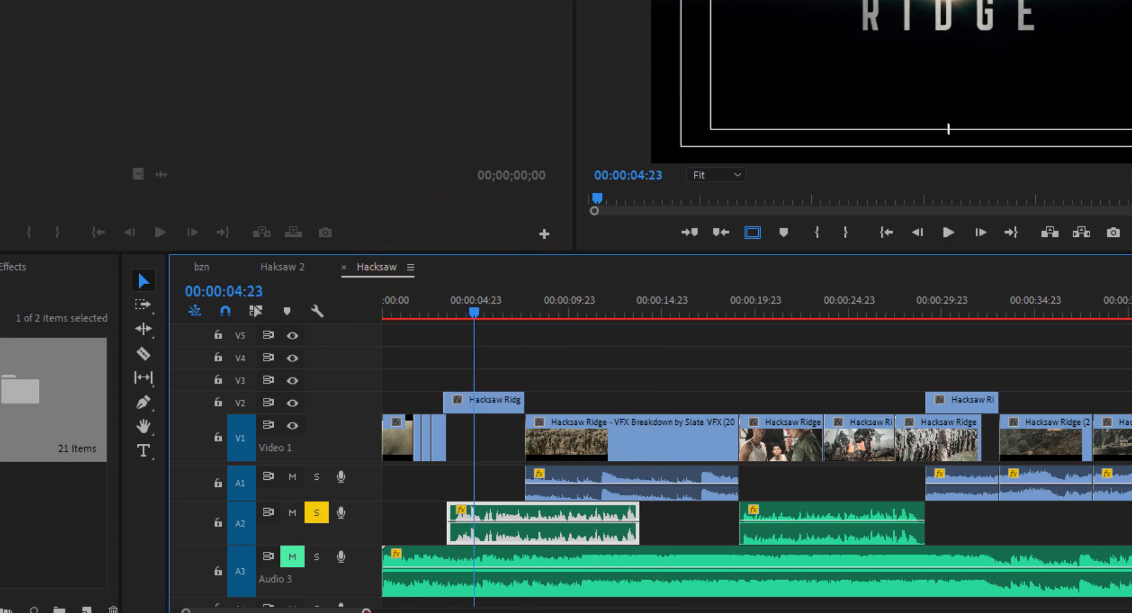
Turn off A2's solo and A3's mute, and play the sequence from 00:00:04:23 to 00:00:07:08.
{"action": "left_click_drag", "start_coordinate": [367, 611], "coordinate": [325, 610]}
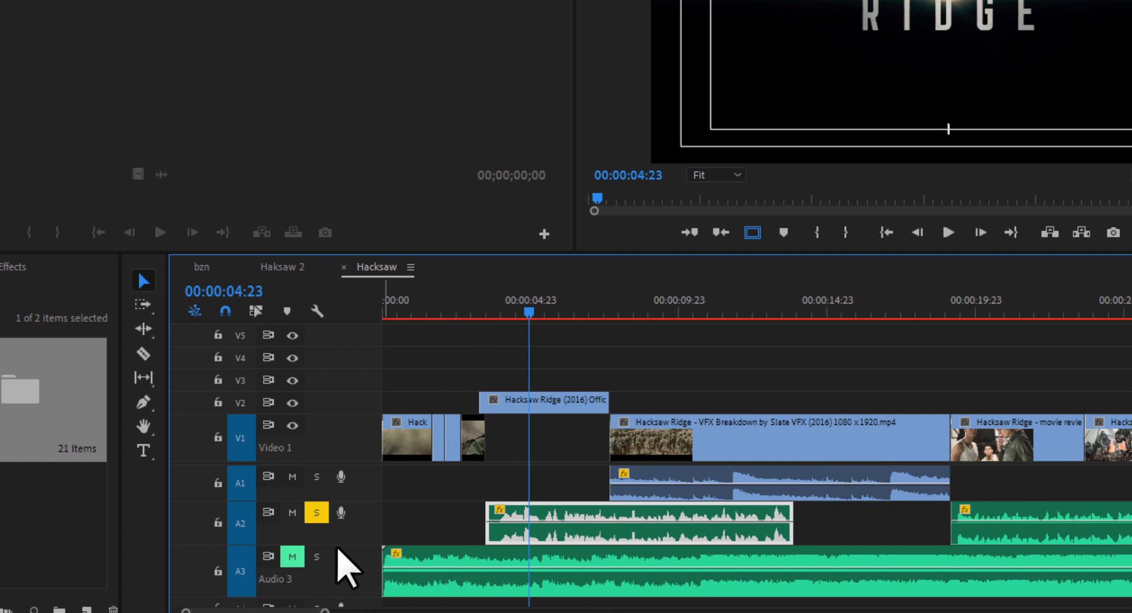
{"action": "left_click", "coordinate": [317, 513]}
{"action": "left_click", "coordinate": [292, 557]}
{"action": "key", "text": "space"}
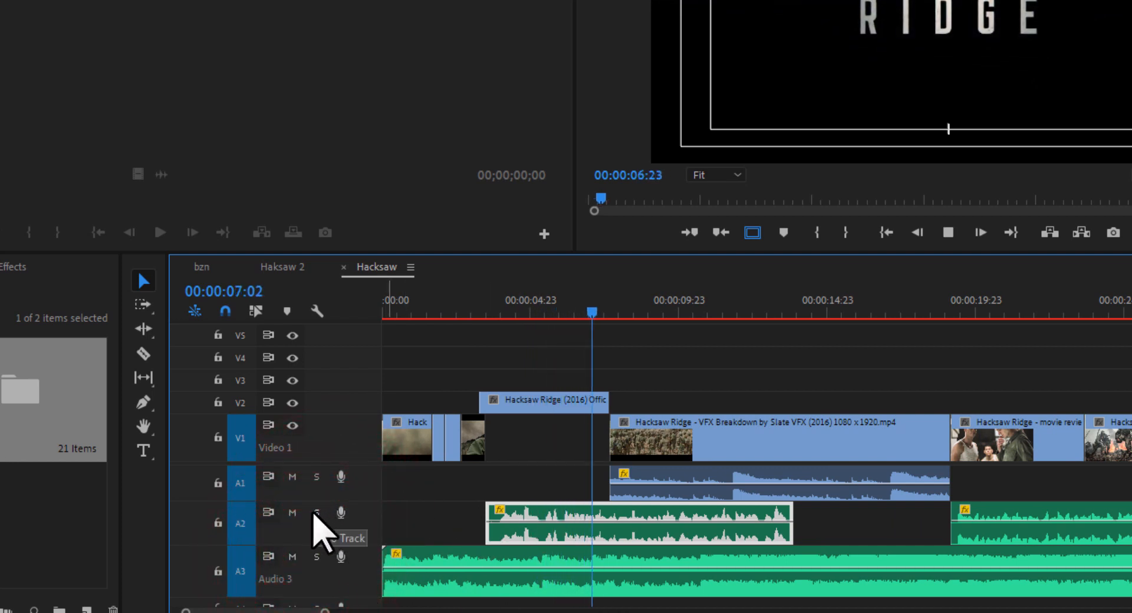
{"action": "key", "text": "space"}
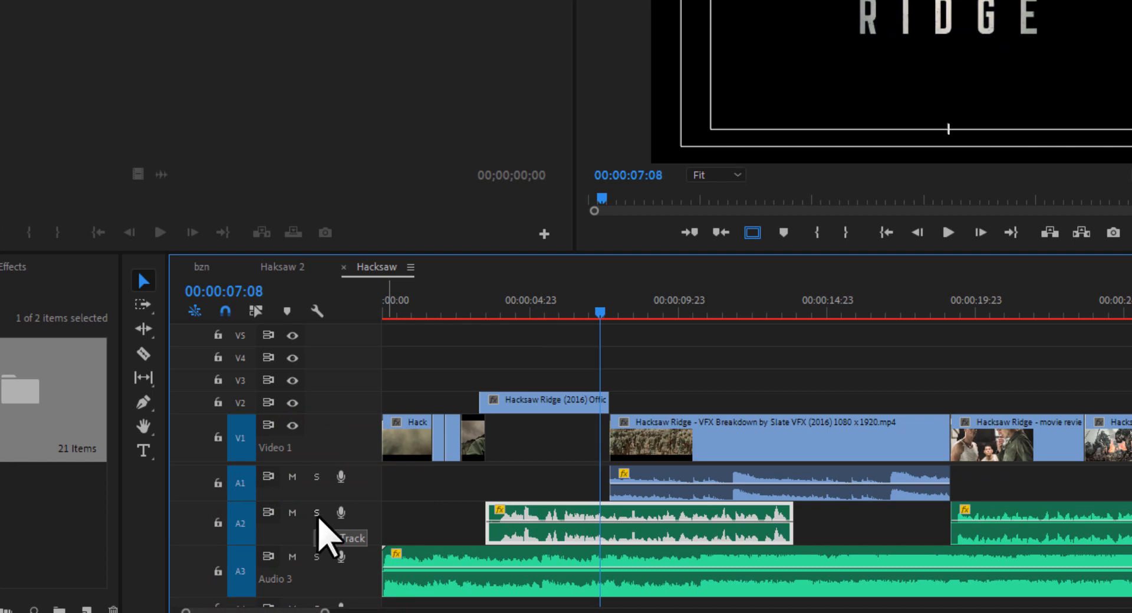
Solo the A2 track and play the sequence from 00:00:07:08 to 00:00:09:02.
{"action": "left_click", "coordinate": [316, 512]}
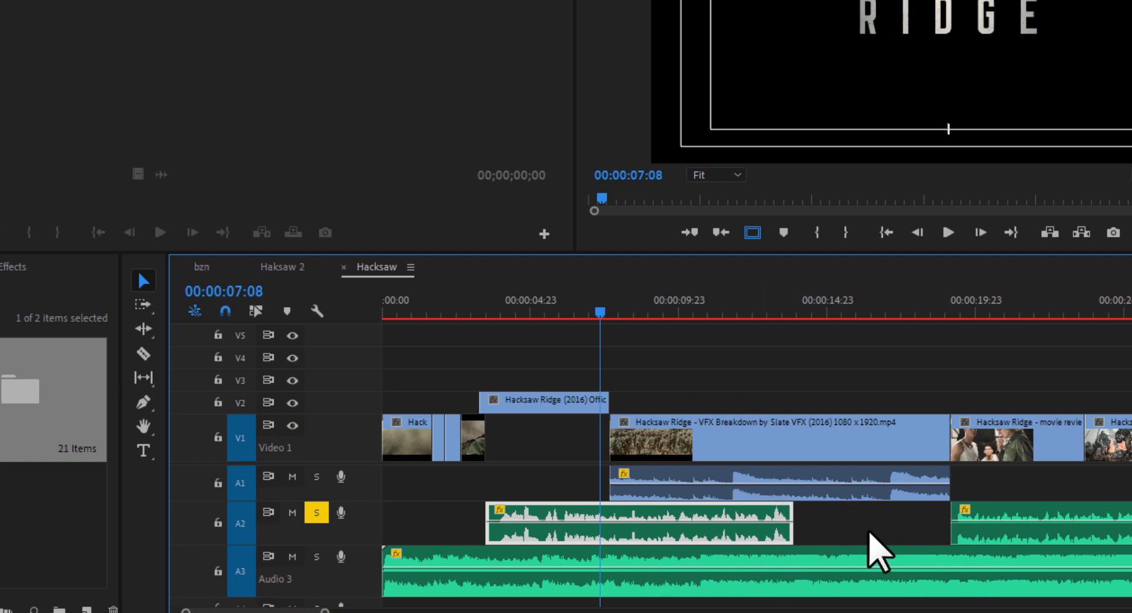
{"action": "key", "text": "space"}
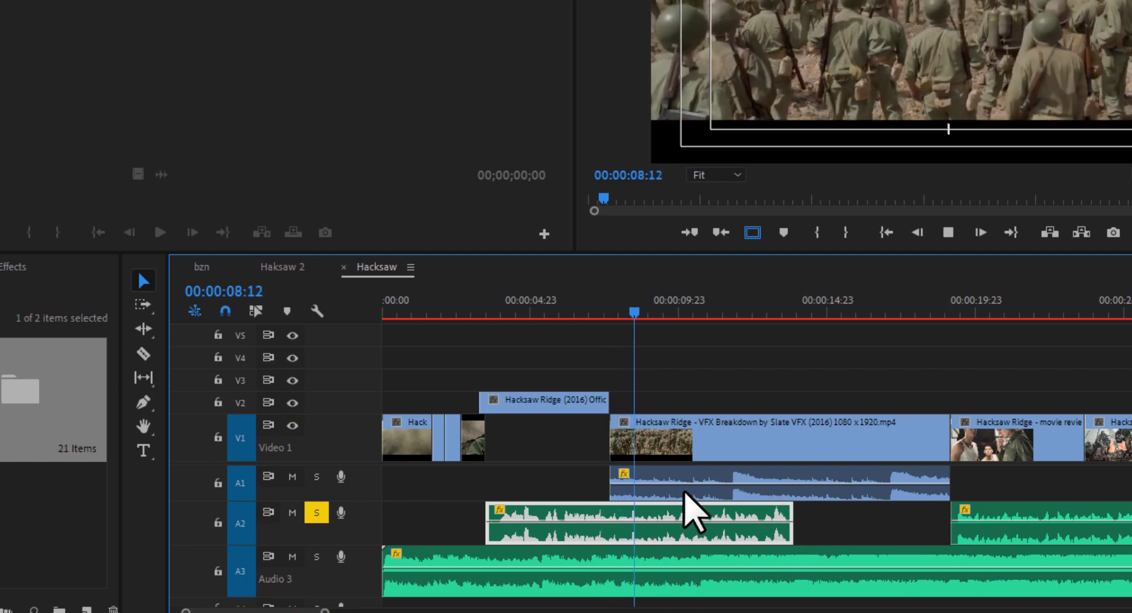
{"action": "key", "text": "space"}
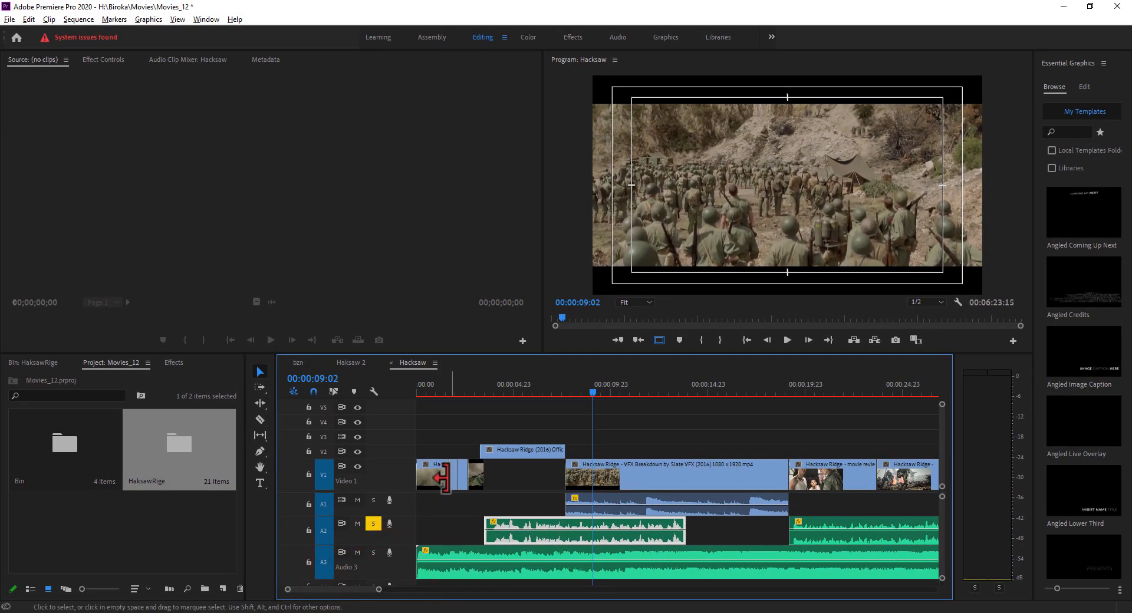
Turn off A2's solo and play the full mix from the sequence start, stopping at 00:00:04:17.
{"action": "left_click_drag", "start_coordinate": [441, 388], "coordinate": [417, 388]}
{"action": "left_click", "coordinate": [373, 524]}
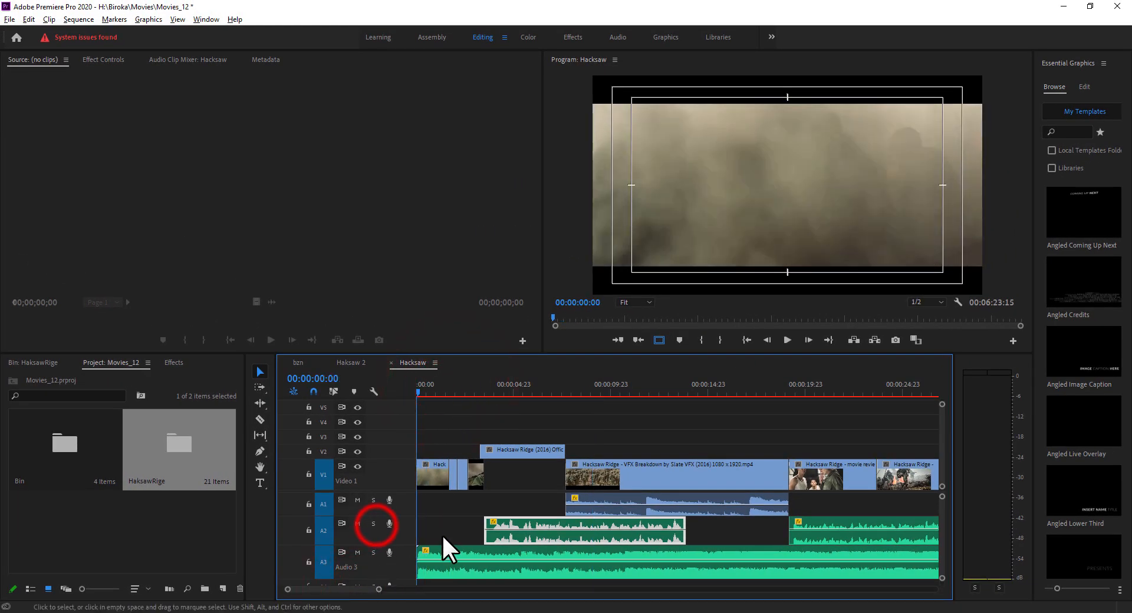
{"action": "left_click_drag", "start_coordinate": [380, 589], "coordinate": [368, 591]}
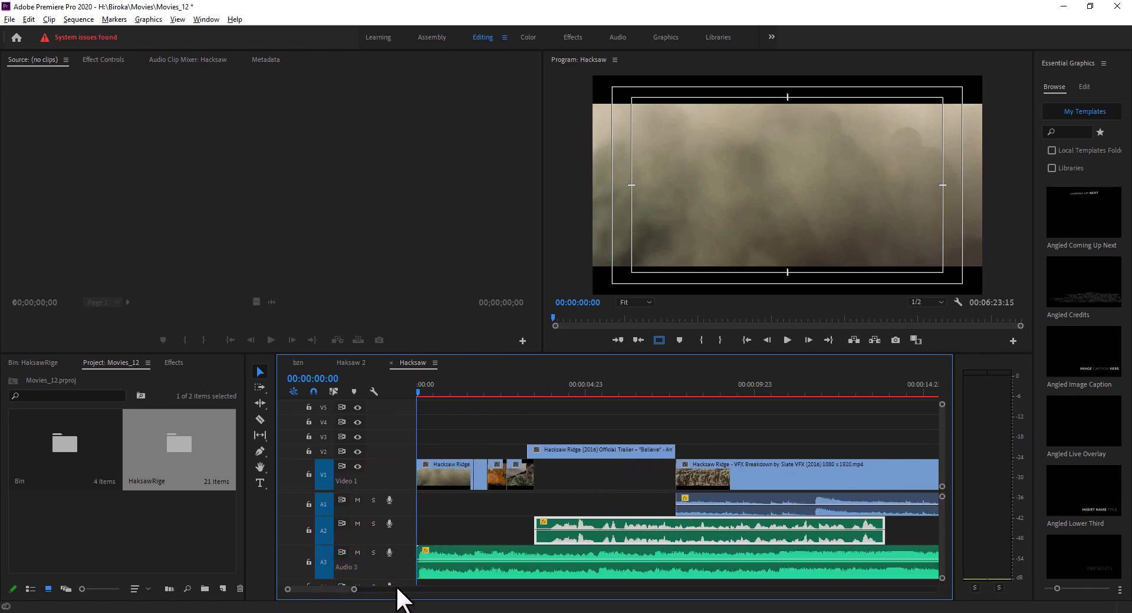
{"action": "key", "text": "equal"}
{"action": "key", "text": "equal"}
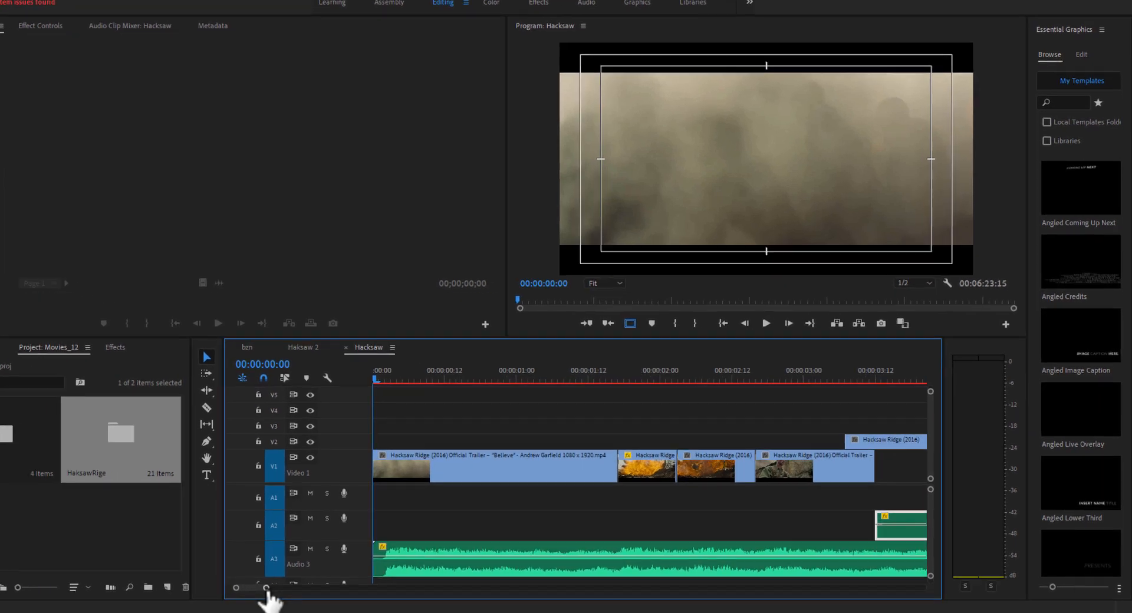
{"action": "left_click_drag", "start_coordinate": [316, 590], "coordinate": [320, 590]}
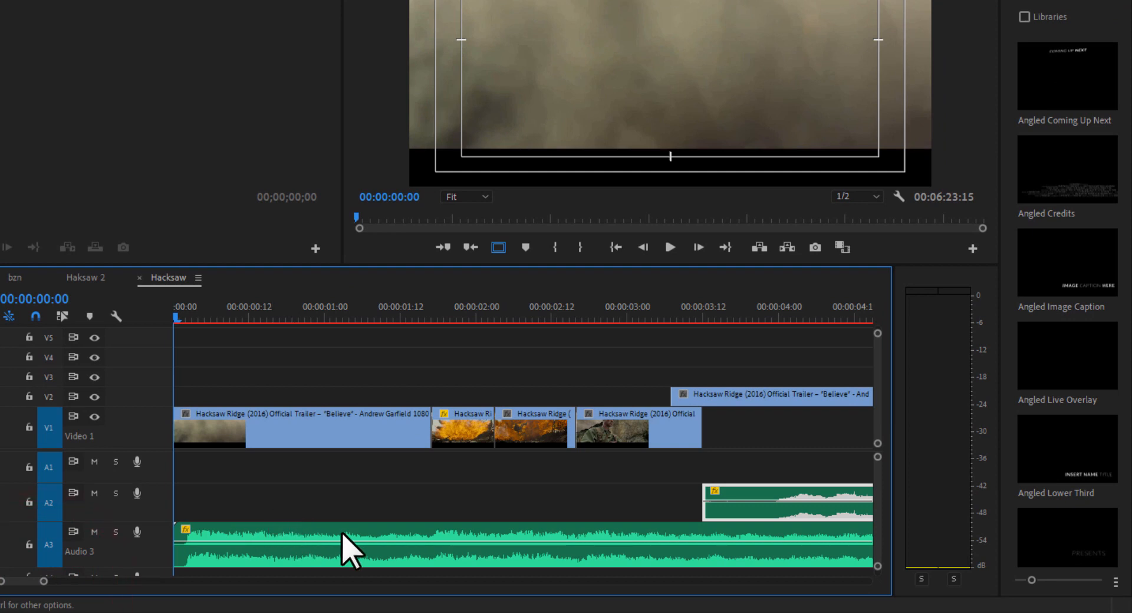
{"action": "key", "text": "space"}
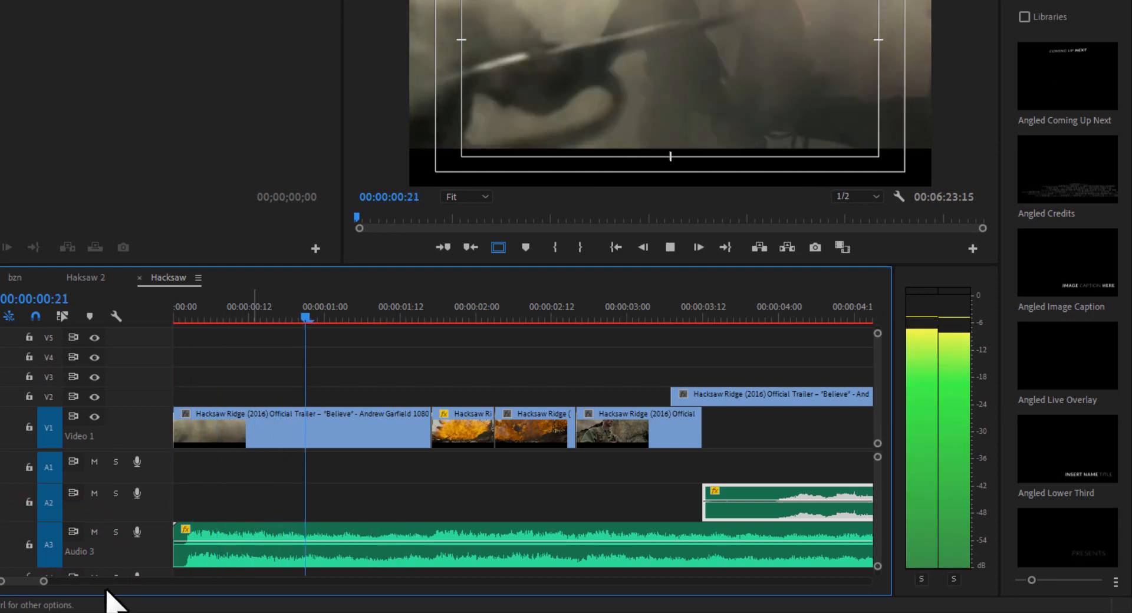
{"action": "left_click_drag", "start_coordinate": [45, 582], "coordinate": [58, 582]}
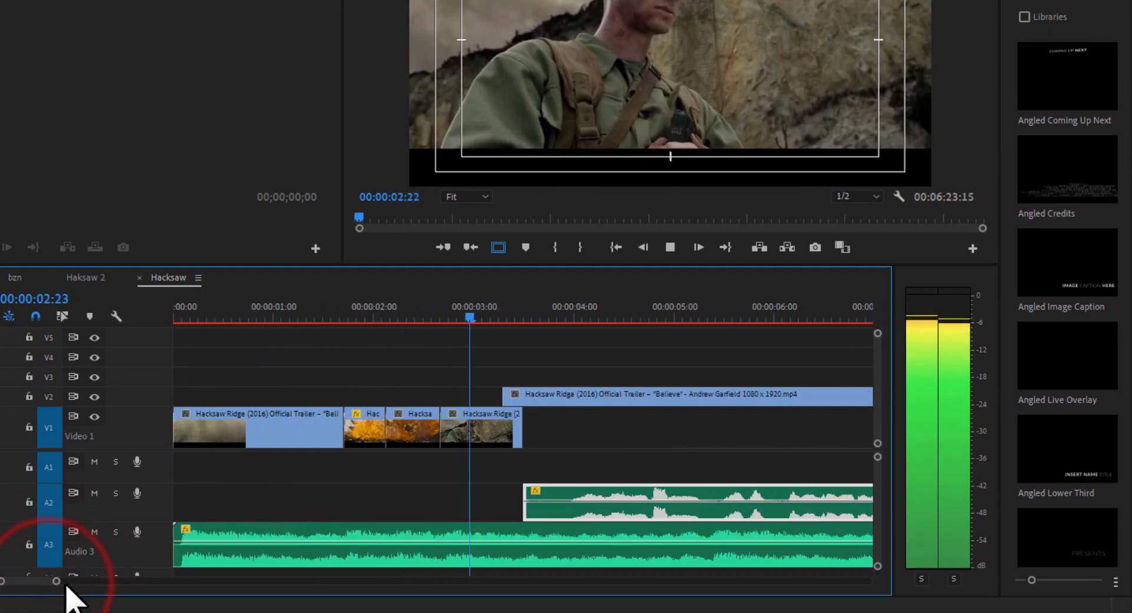
{"action": "key", "text": "space"}
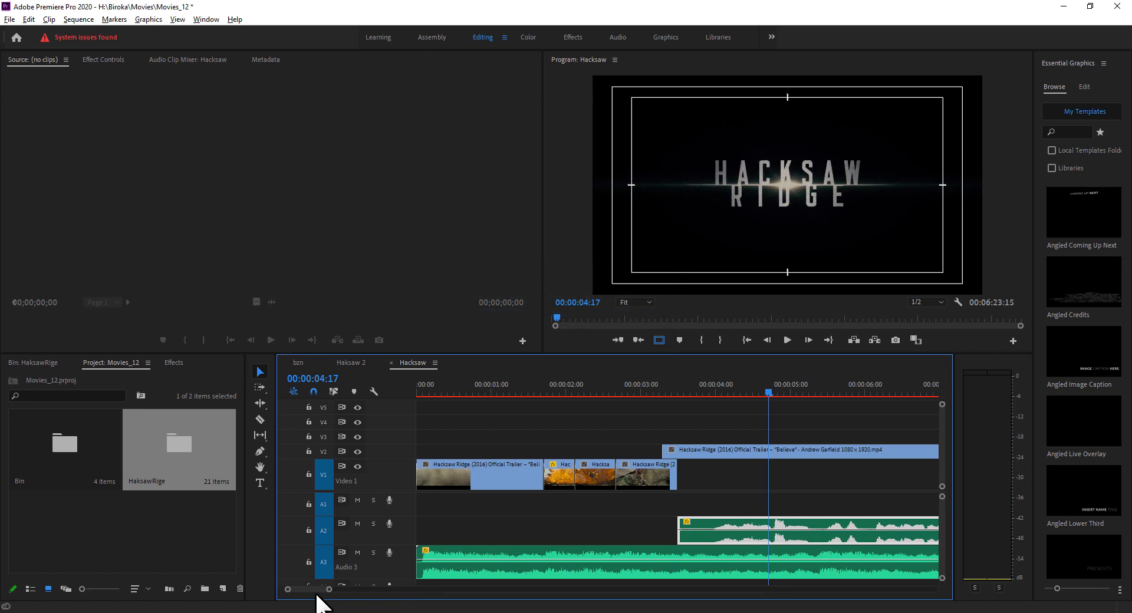
Select the A3 audio clip and place the playhead at 00:00:02:23, before the title clip begins.
{"action": "left_click_drag", "start_coordinate": [316, 589], "coordinate": [319, 591]}
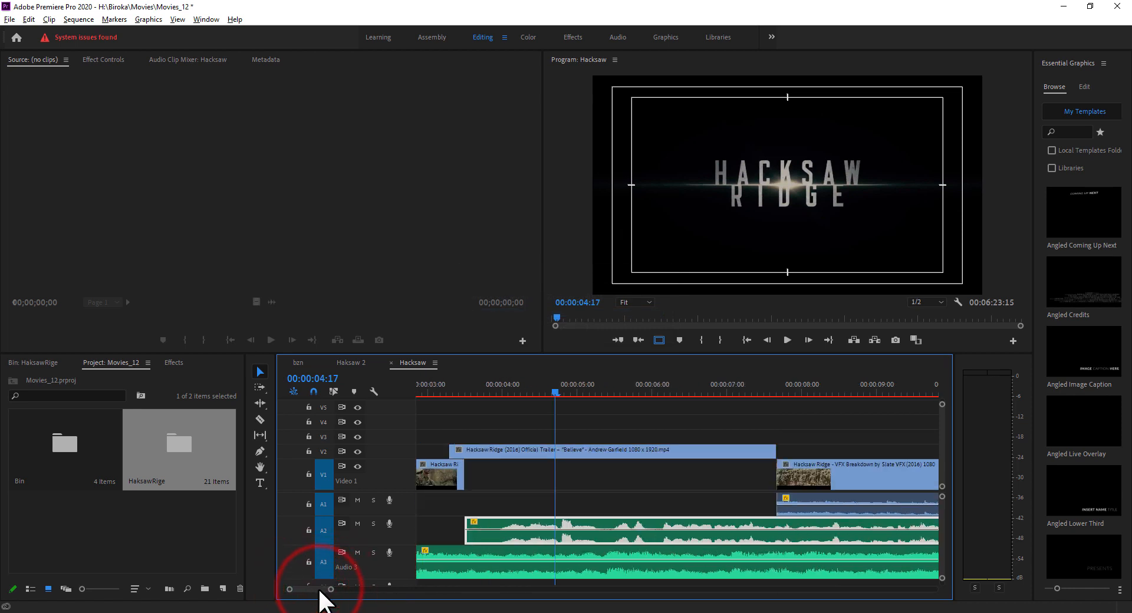
{"action": "left_click", "coordinate": [455, 552]}
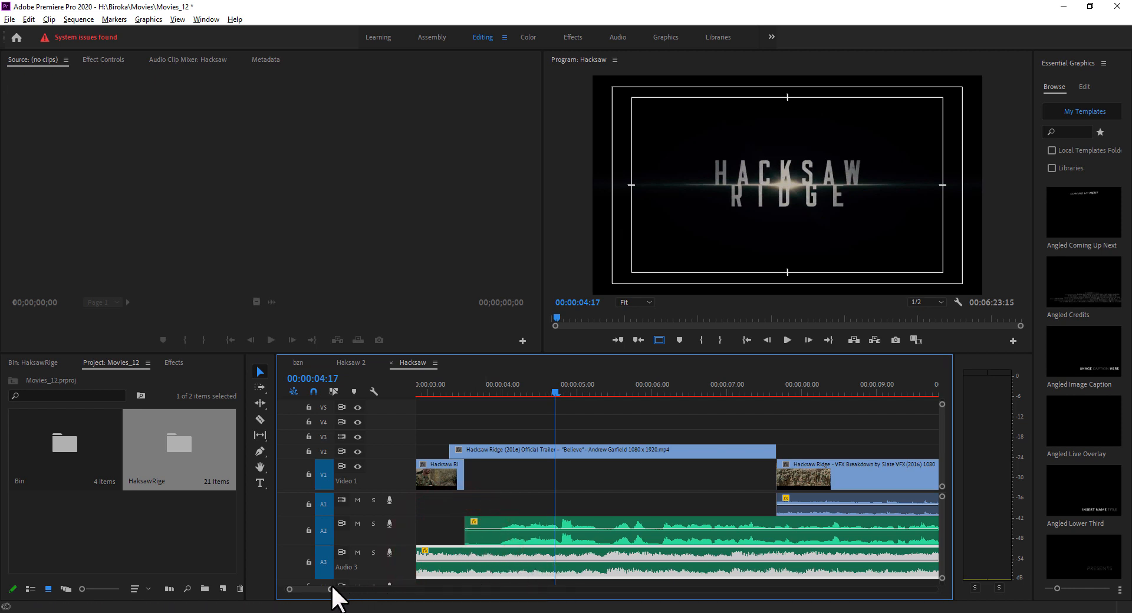
{"action": "left_click_drag", "start_coordinate": [330, 588], "coordinate": [358, 587]}
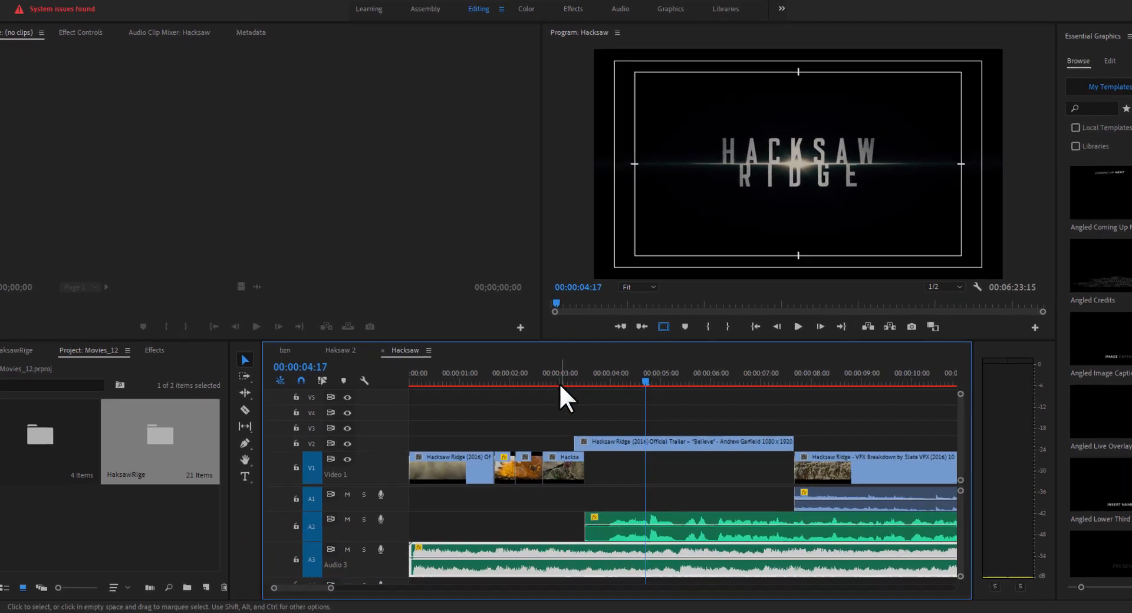
{"action": "left_click", "coordinate": [559, 390]}
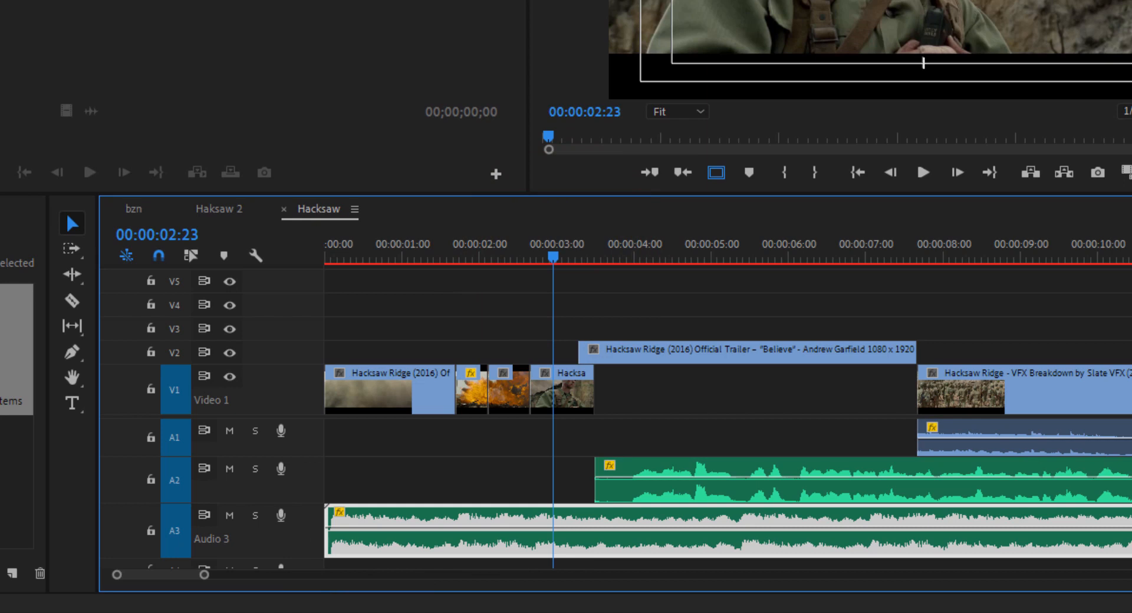
Enlarge the A3 track's height to expose its keyframe controls and slightly lower the clip's volume line.
{"action": "mouse_move", "coordinate": [1131, 450]}
{"action": "left_mouse_down"}
{"action": "mouse_move", "coordinate": [1131, 523]}
{"action": "mouse_move", "coordinate": [1131, 453]}
{"action": "left_mouse_up"}
{"action": "left_click_drag", "start_coordinate": [303, 497], "coordinate": [307, 481]}
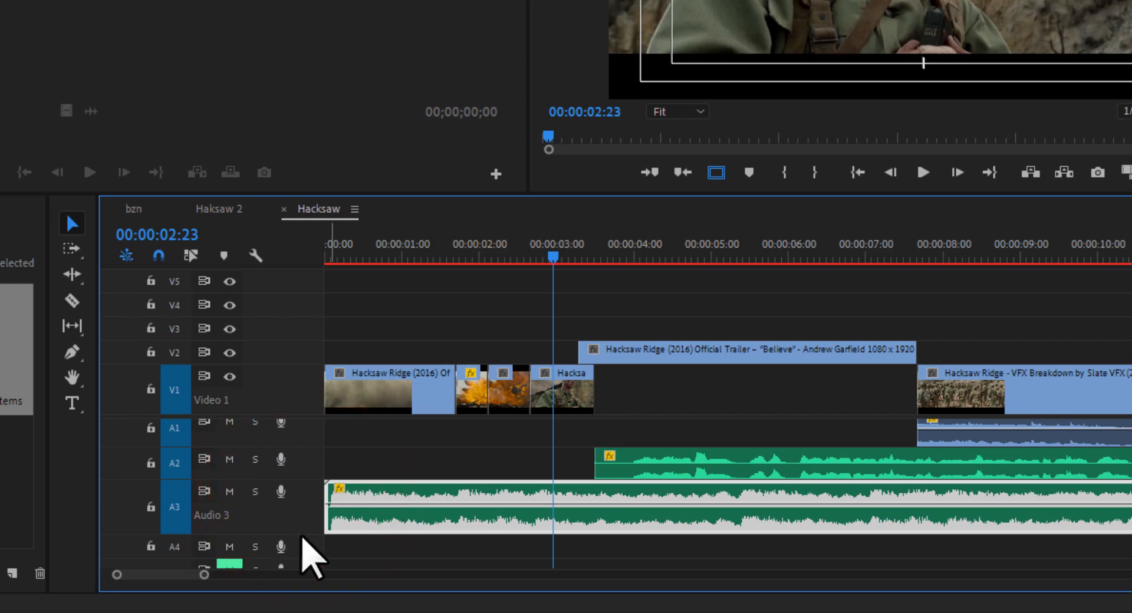
{"action": "left_click_drag", "start_coordinate": [322, 533], "coordinate": [318, 557]}
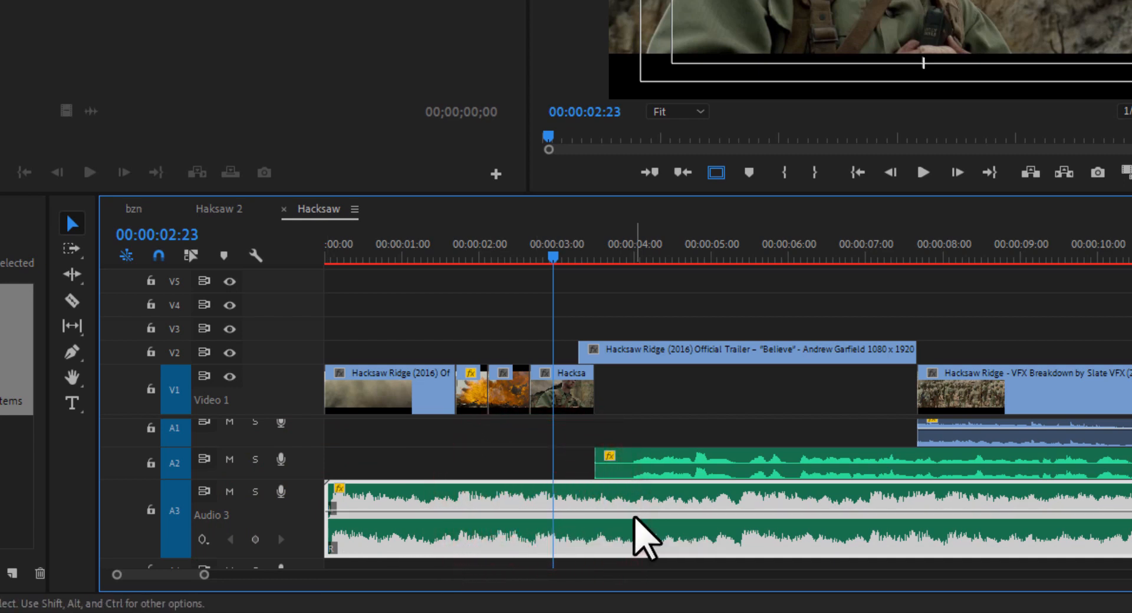
{"action": "left_click_drag", "start_coordinate": [634, 518], "coordinate": [635, 523]}
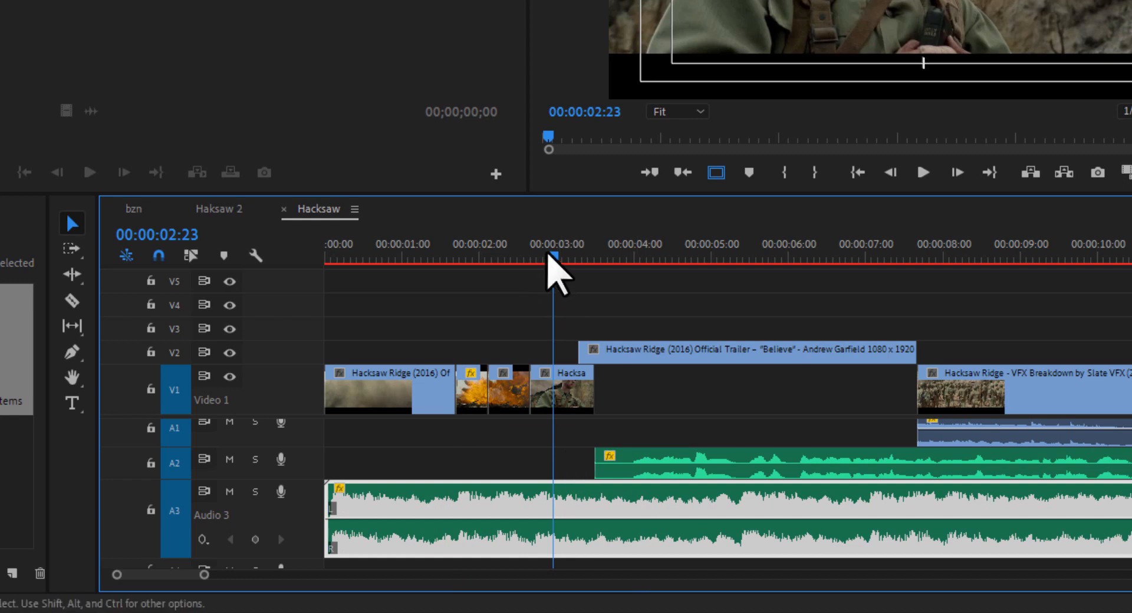
Add volume keyframes to the A3 clip at 00:00:03:04 and 00:00:04:00, lowering the second to about -43.4 dB.
{"action": "left_click_drag", "start_coordinate": [553, 258], "coordinate": [570, 258]}
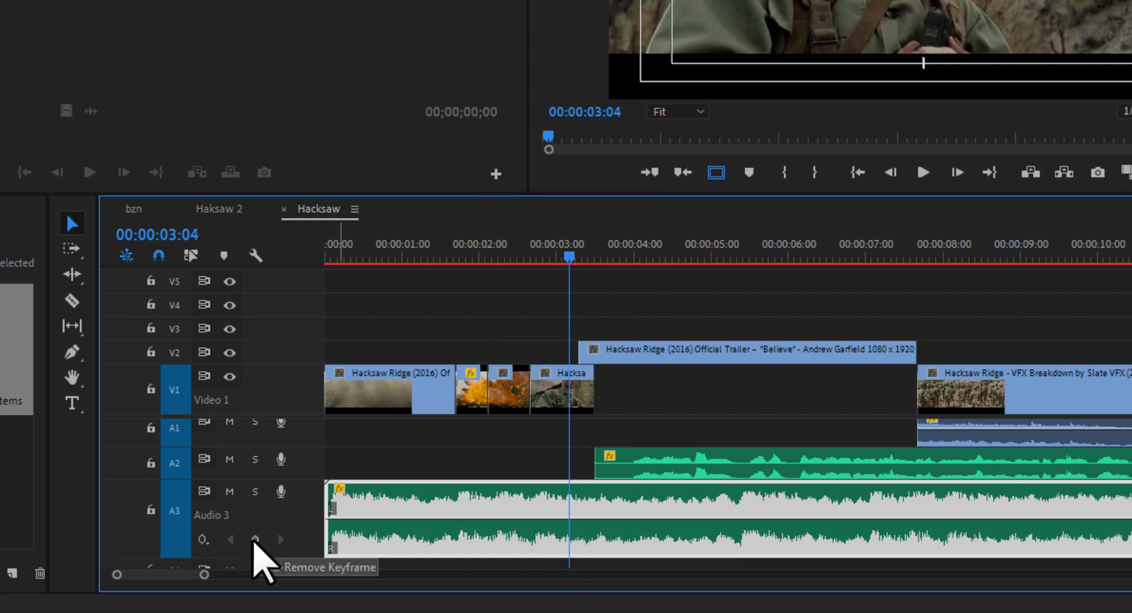
{"action": "left_click", "coordinate": [254, 539]}
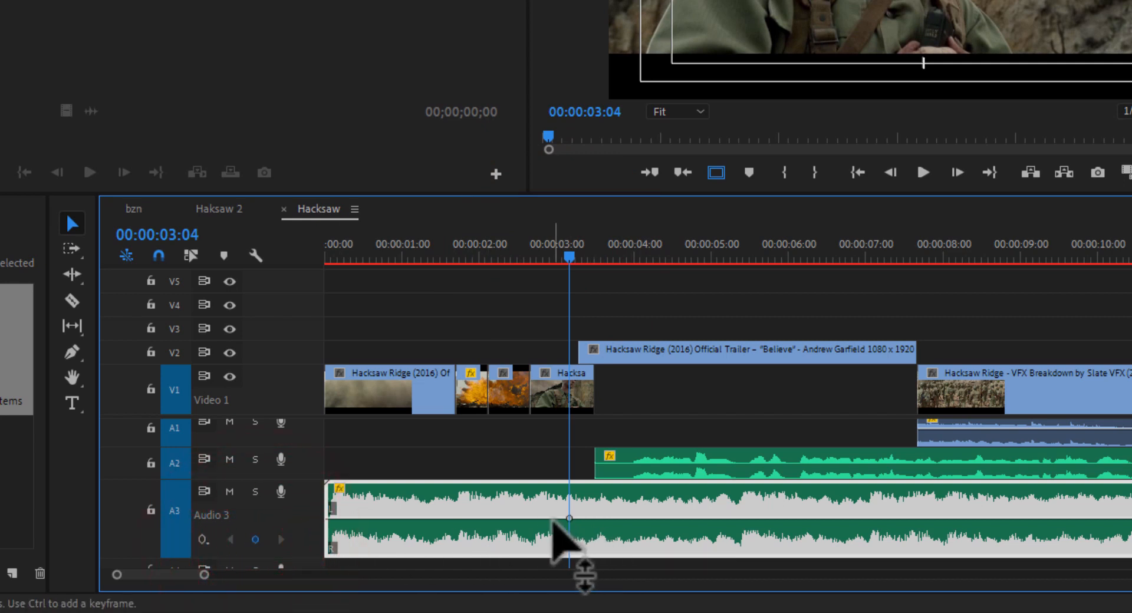
{"action": "left_click_drag", "start_coordinate": [568, 255], "coordinate": [634, 278]}
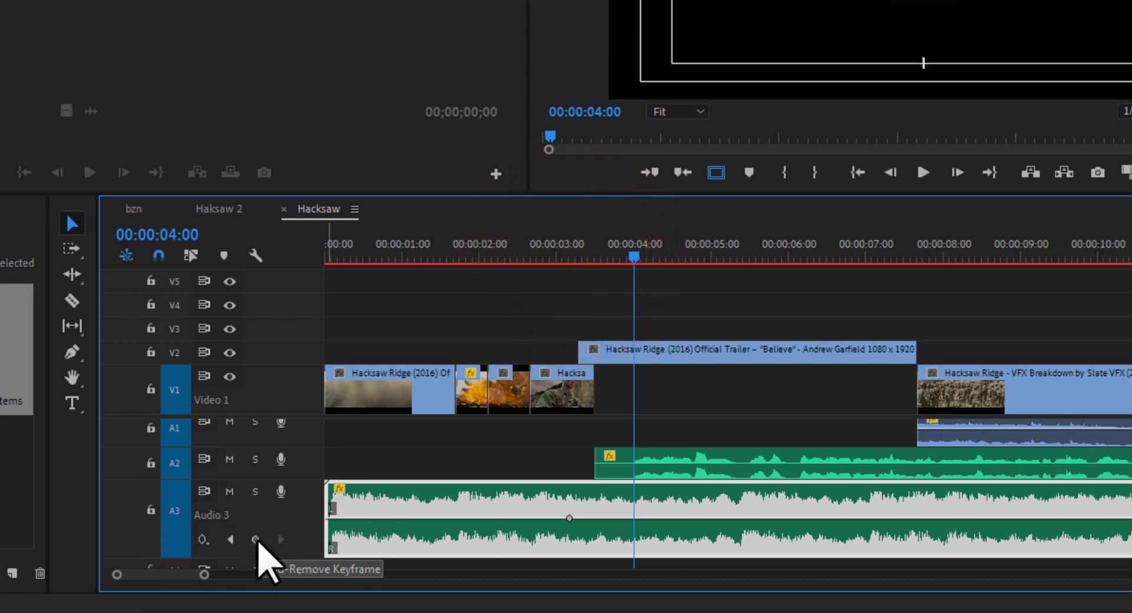
{"action": "left_click", "coordinate": [255, 540]}
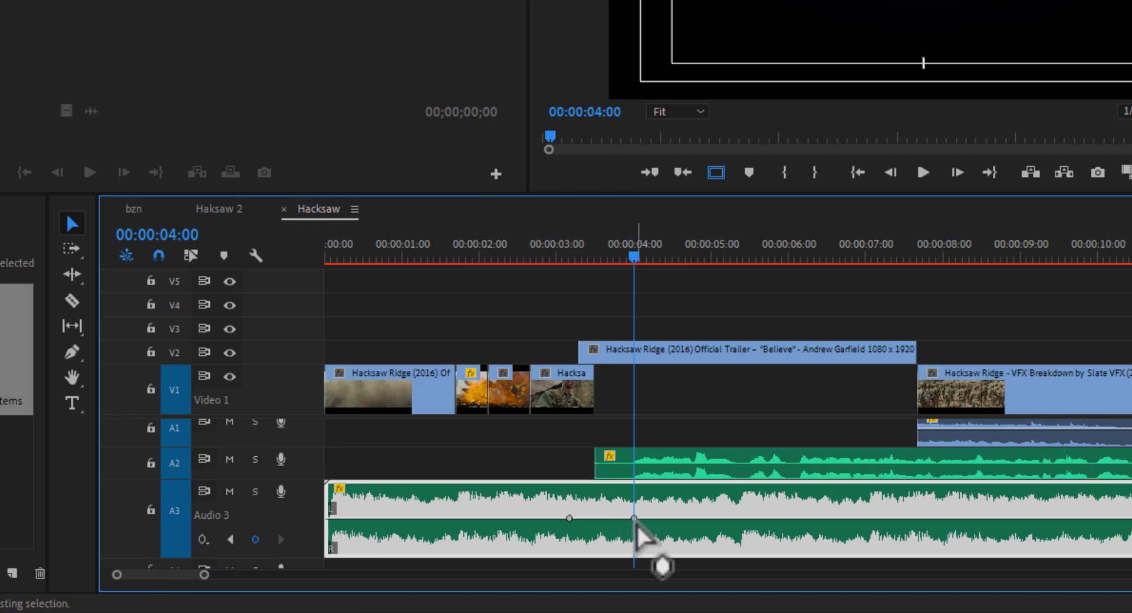
{"action": "left_click_drag", "start_coordinate": [634, 519], "coordinate": [634, 546]}
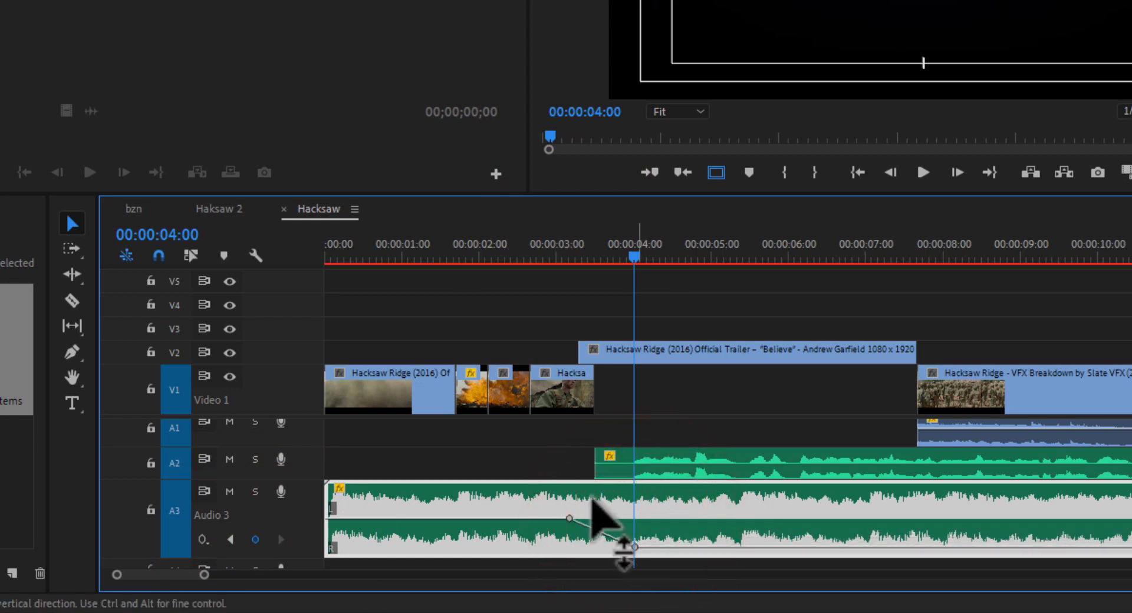
Play the A3 fade from 00:00:02:08 to 00:00:04:21 and raise the 00:00:04:00 keyframe to about -29 dB.
{"action": "left_click", "coordinate": [504, 254]}
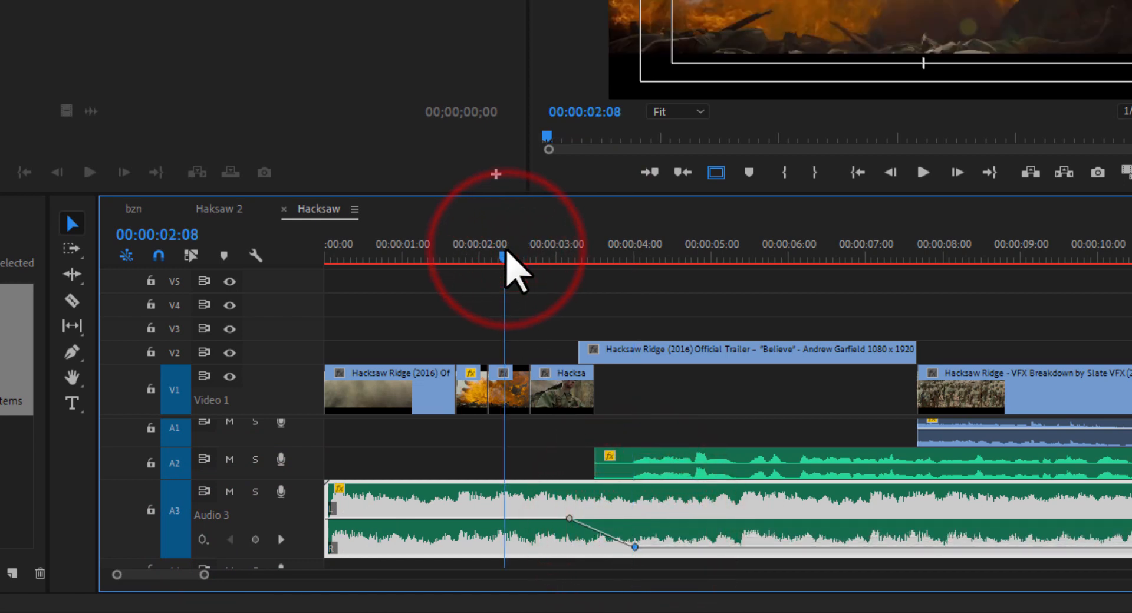
{"action": "key", "text": "space"}
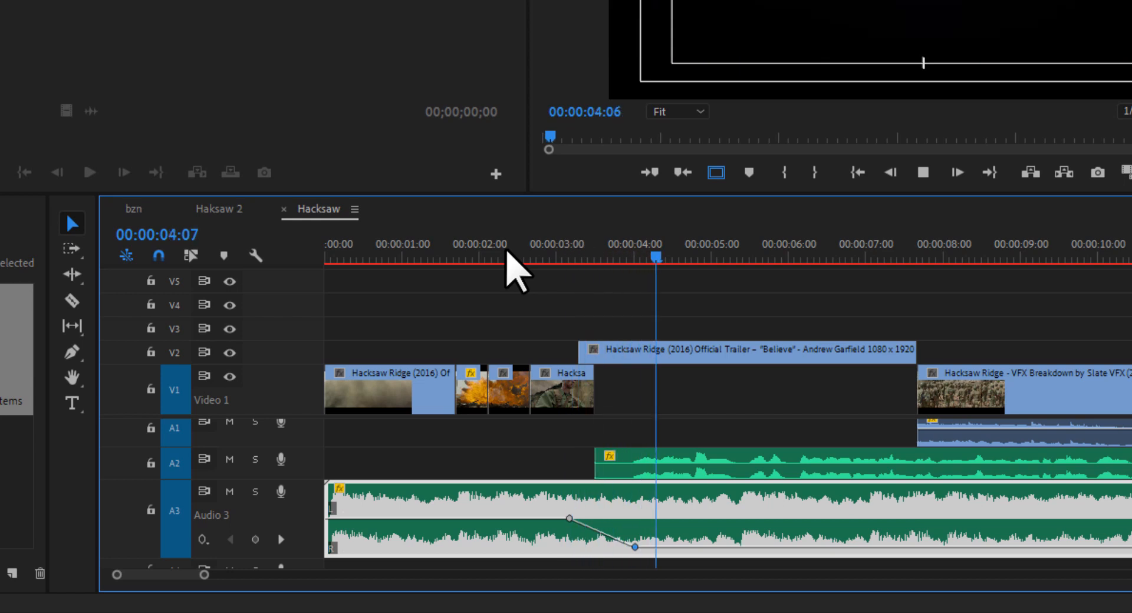
{"action": "key", "text": "space"}
{"action": "left_click", "coordinate": [635, 547]}
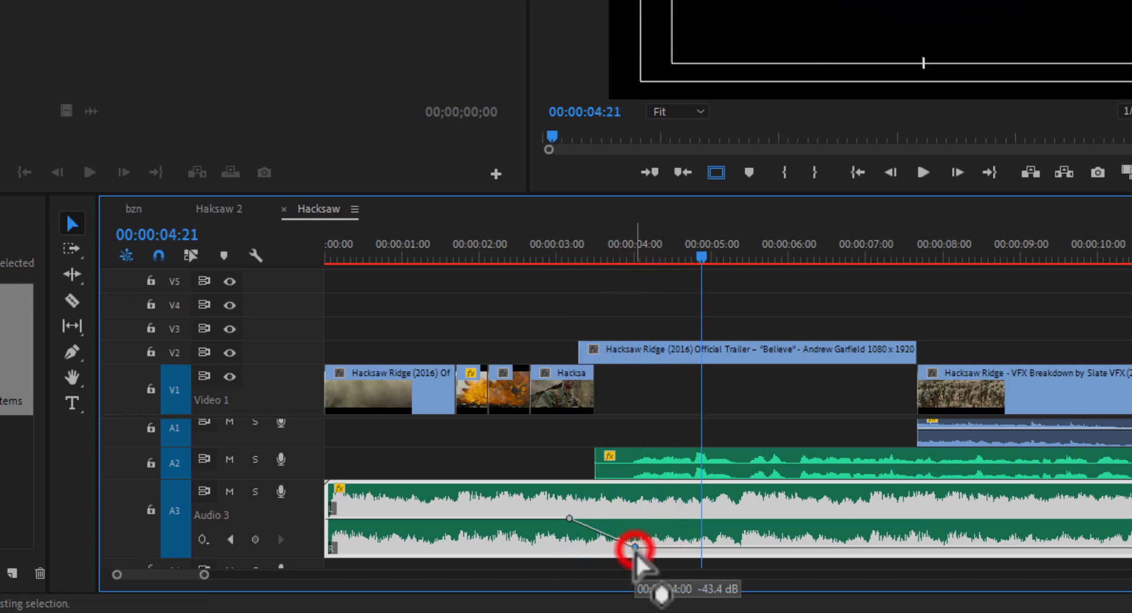
{"action": "left_click_drag", "start_coordinate": [635, 547], "coordinate": [635, 543]}
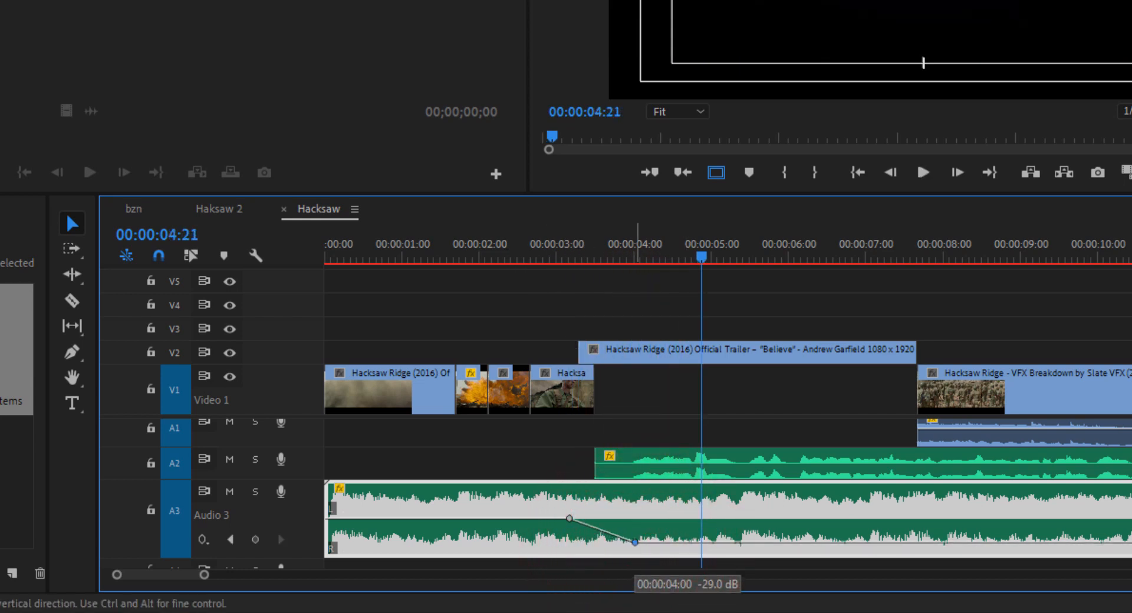
Play through the fade to 00:00:06:14 and raise the A3 clip's second volume keyframe slightly more.
{"action": "left_click", "coordinate": [509, 253]}
{"action": "key", "text": "space"}
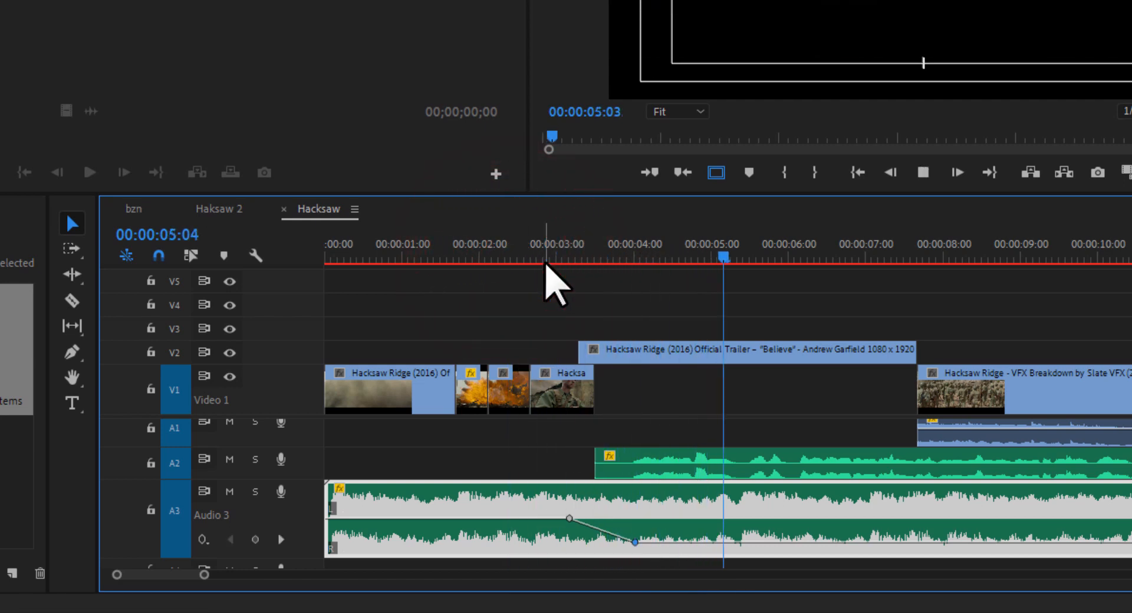
{"action": "key", "text": "space"}
{"action": "left_click", "coordinate": [634, 543]}
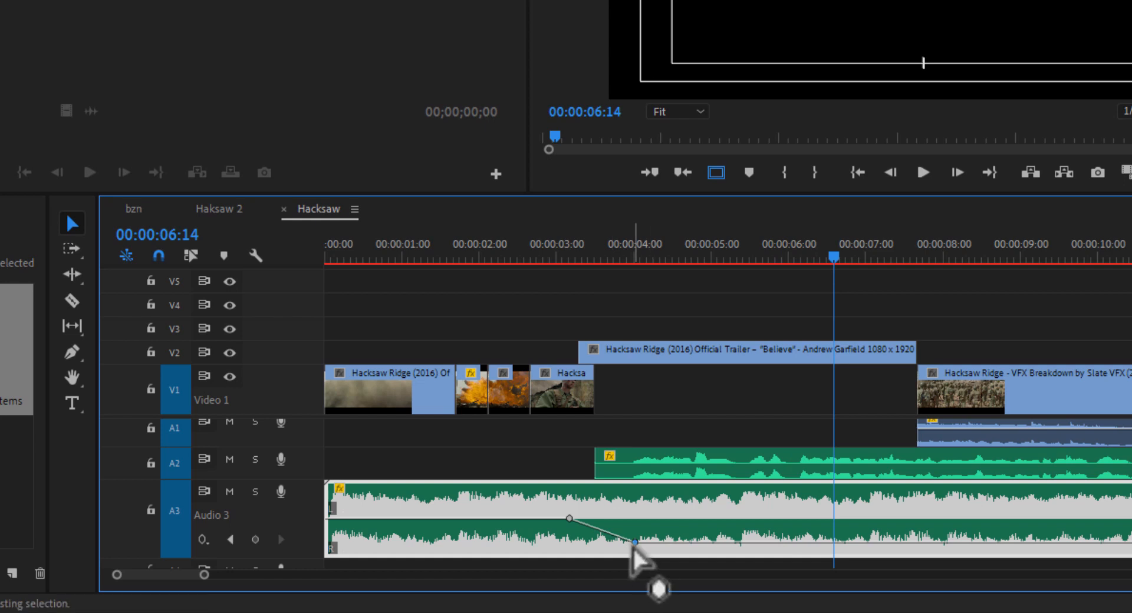
{"action": "left_click_drag", "start_coordinate": [634, 543], "coordinate": [633, 537]}
Play the A3 volume fade again from just before the first keyframe, stopping at 00:00:06:06.
{"action": "left_click", "coordinate": [534, 243]}
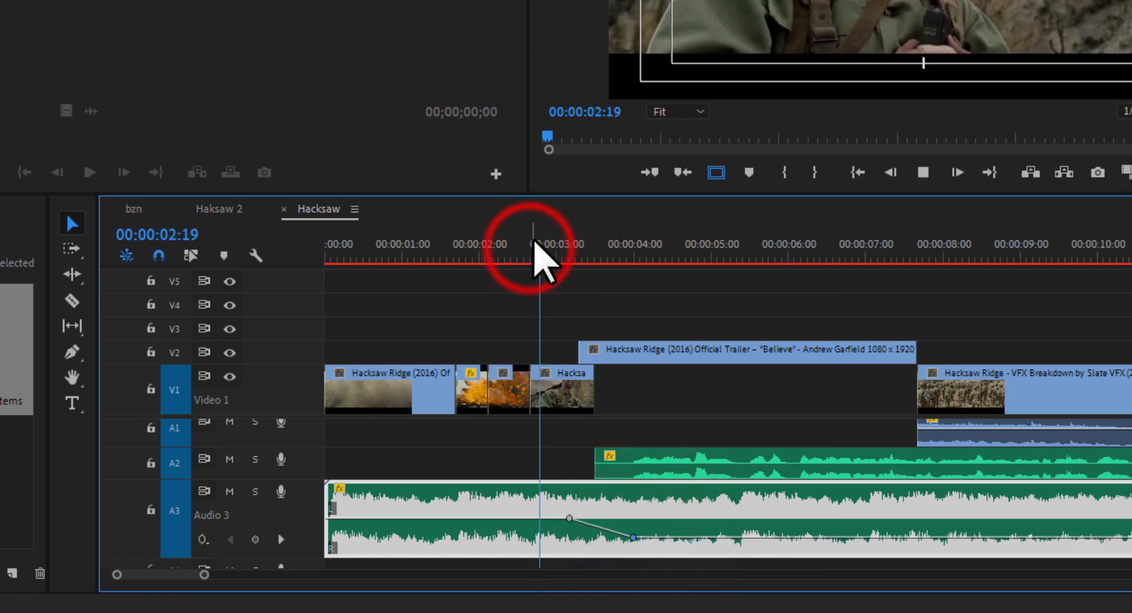
{"action": "key", "text": "space"}
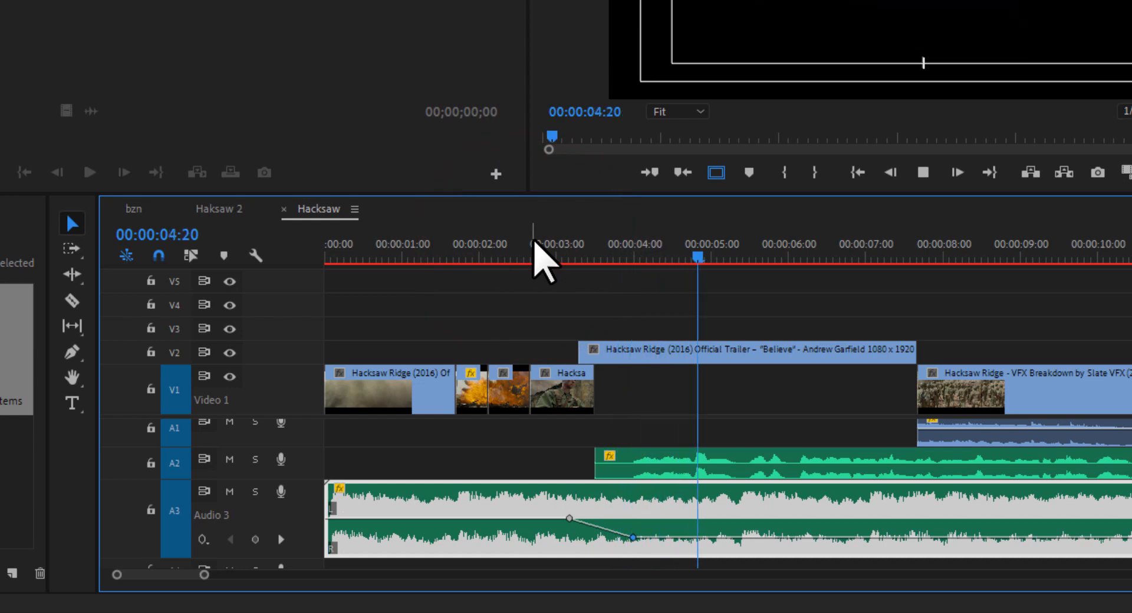
{"action": "key", "text": "space"}
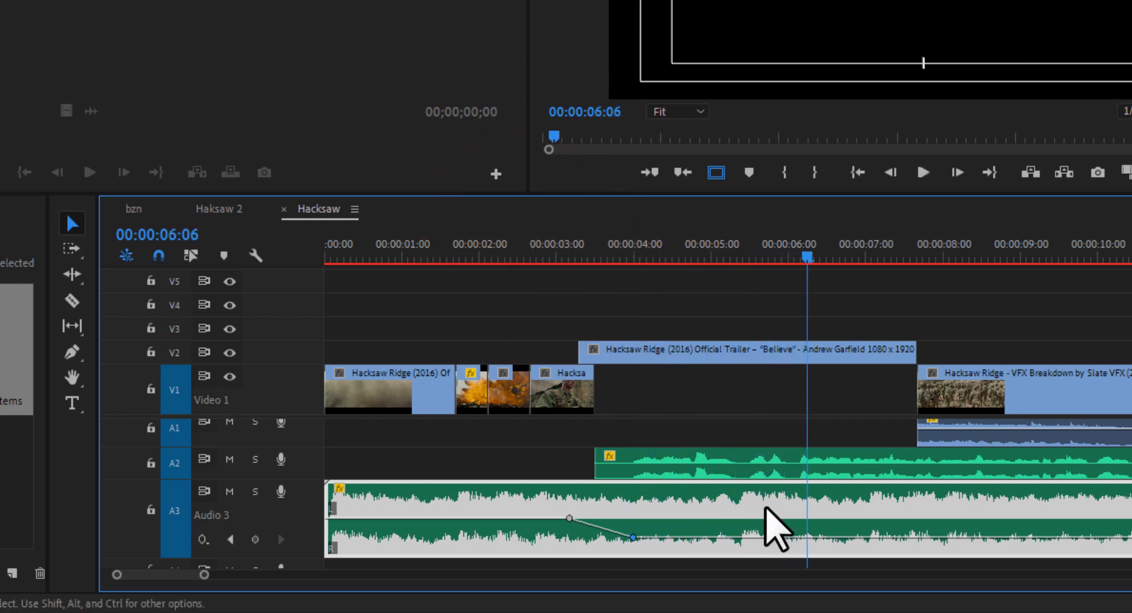
{"action": "mouse_move", "coordinate": [1131, 457]}
{"action": "left_mouse_down"}
{"action": "mouse_move", "coordinate": [1131, 469]}
{"action": "mouse_move", "coordinate": [1131, 449]}
{"action": "left_mouse_up"}
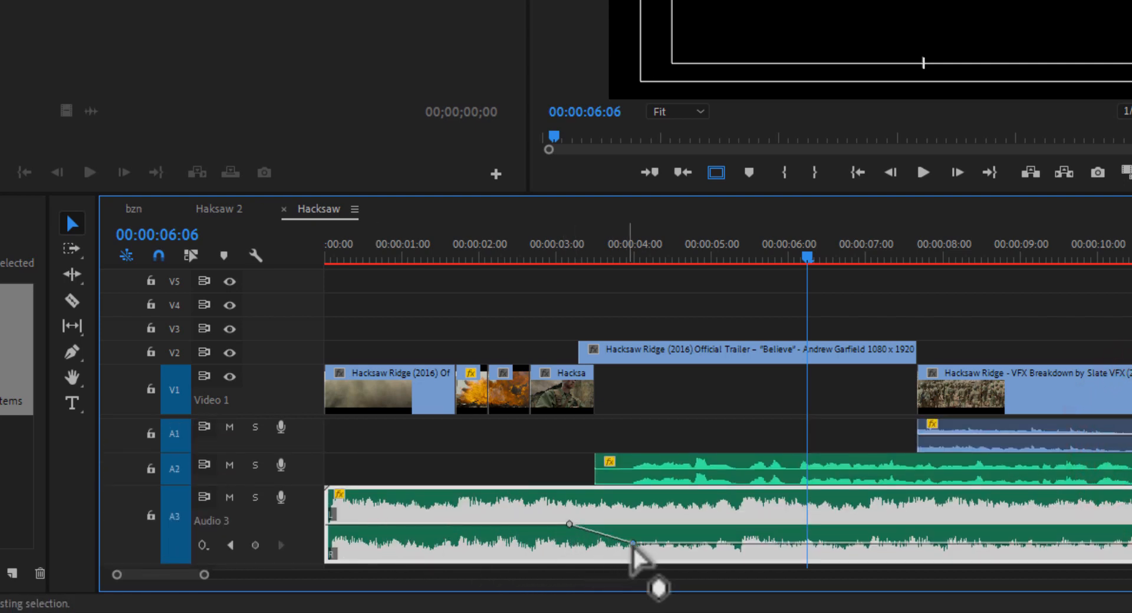
Delete both volume keyframes from the A3 clip and move the playhead to 00:00:03:05.
{"action": "left_click_drag", "start_coordinate": [636, 544], "coordinate": [643, 555]}
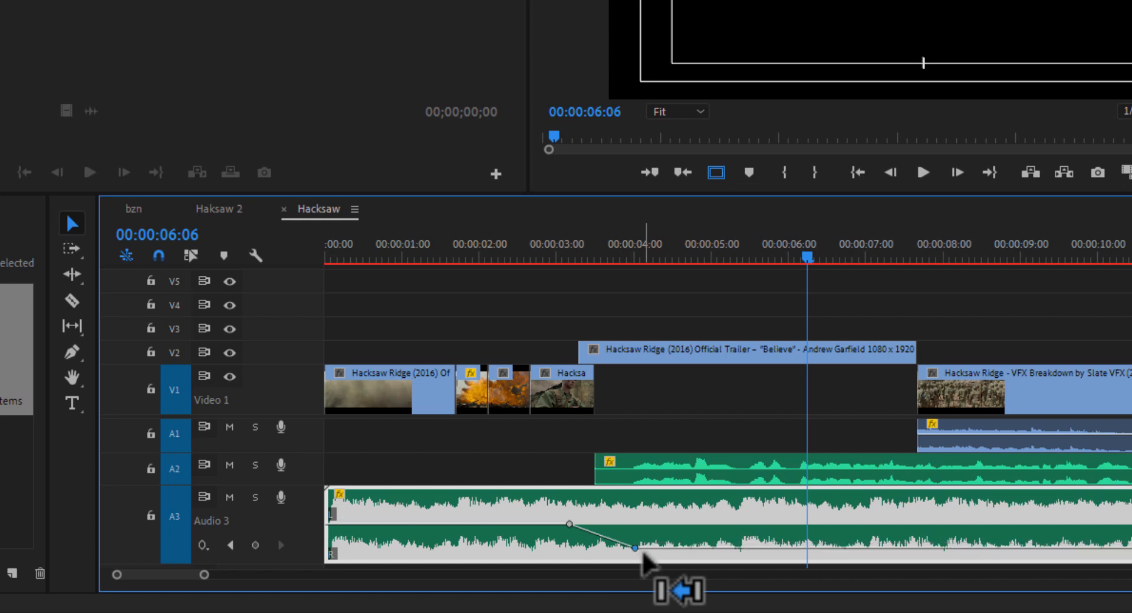
{"action": "key", "text": "Delete"}
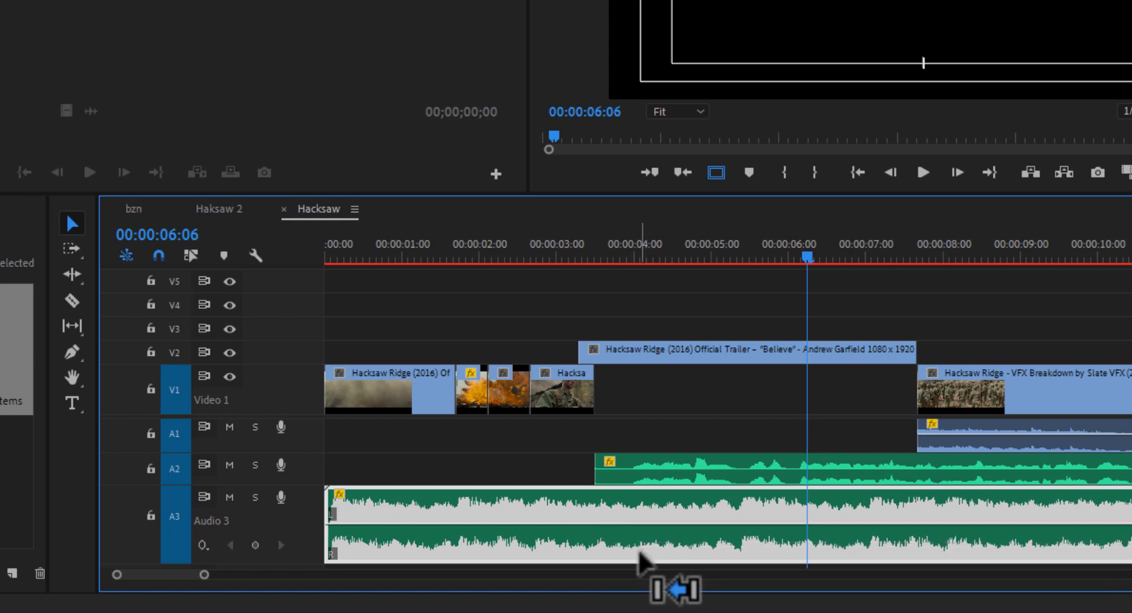
{"action": "left_click_drag", "start_coordinate": [552, 248], "coordinate": [574, 258]}
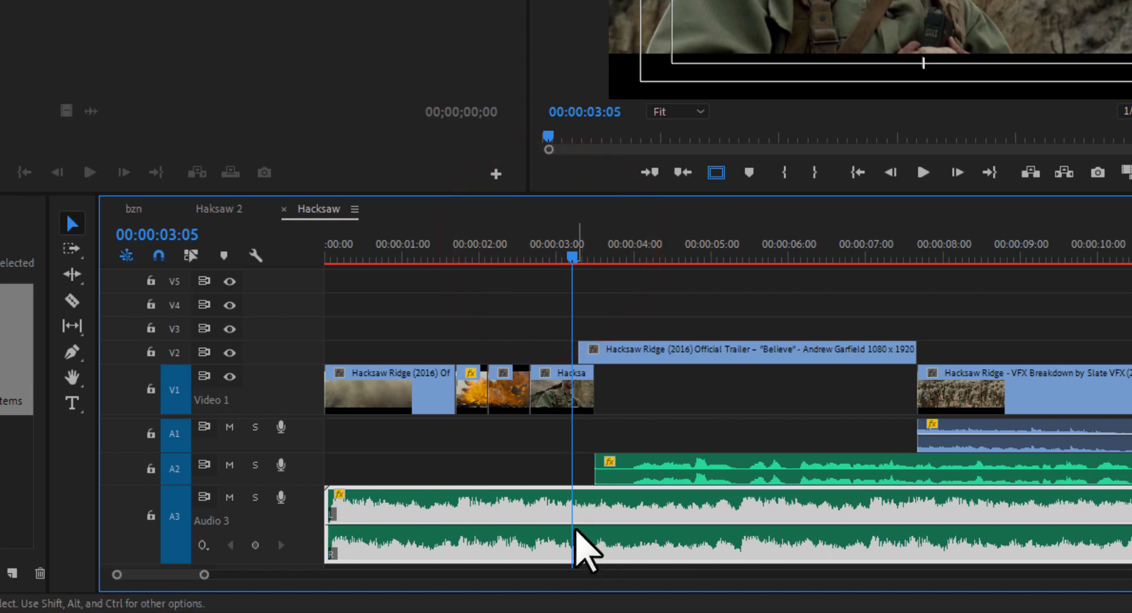
Try a fade on the A3 clip with two volume keyframes, lowering the one at 00:00:03:21 to -20.81 dB, and undo it.
{"action": "key", "text": "ctrl"}
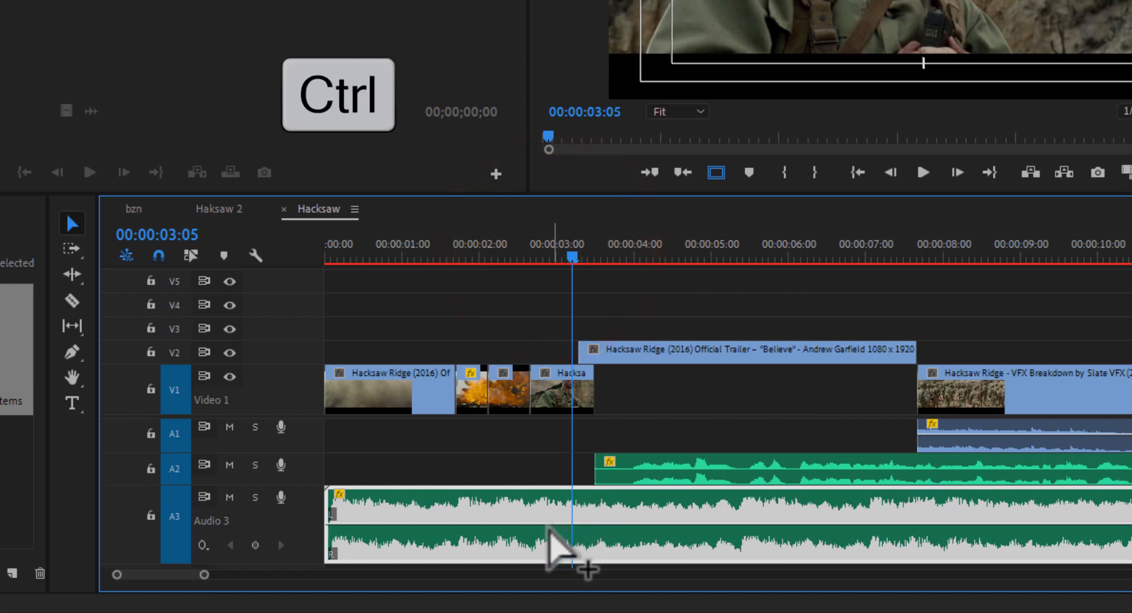
{"action": "left_click", "coordinate": [557, 524], "text": "ctrl"}
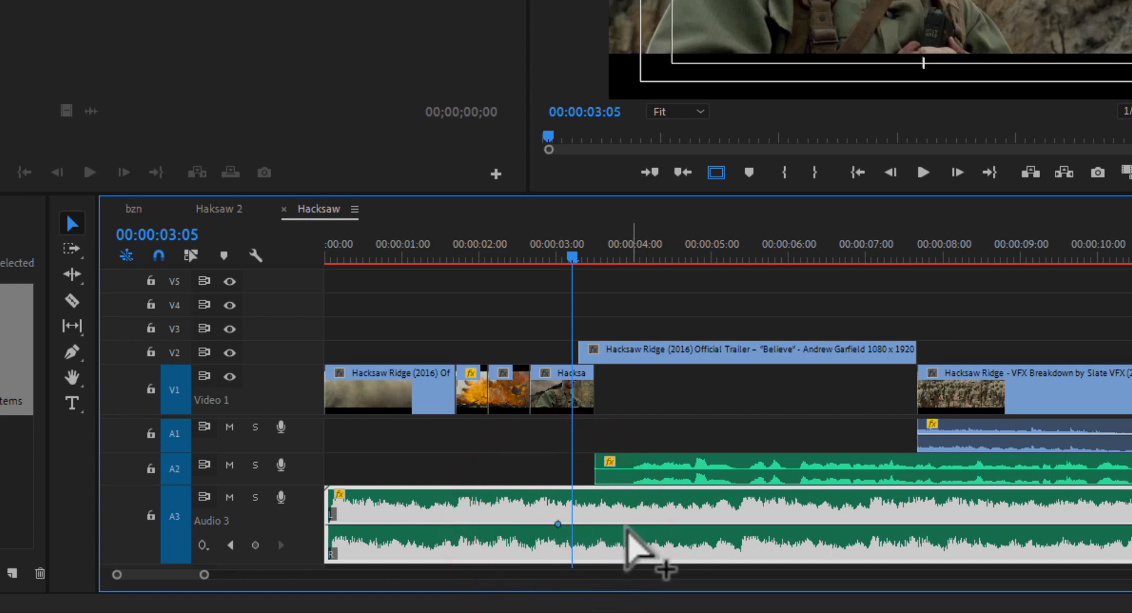
{"action": "left_click", "coordinate": [625, 524], "text": "ctrl"}
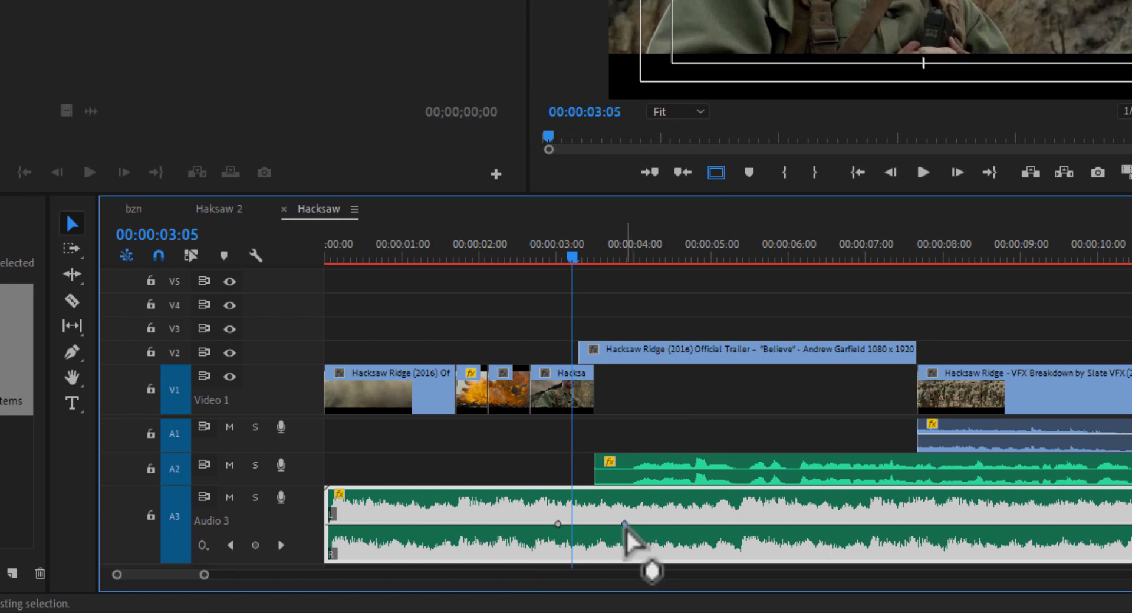
{"action": "left_click_drag", "start_coordinate": [624, 524], "coordinate": [625, 544]}
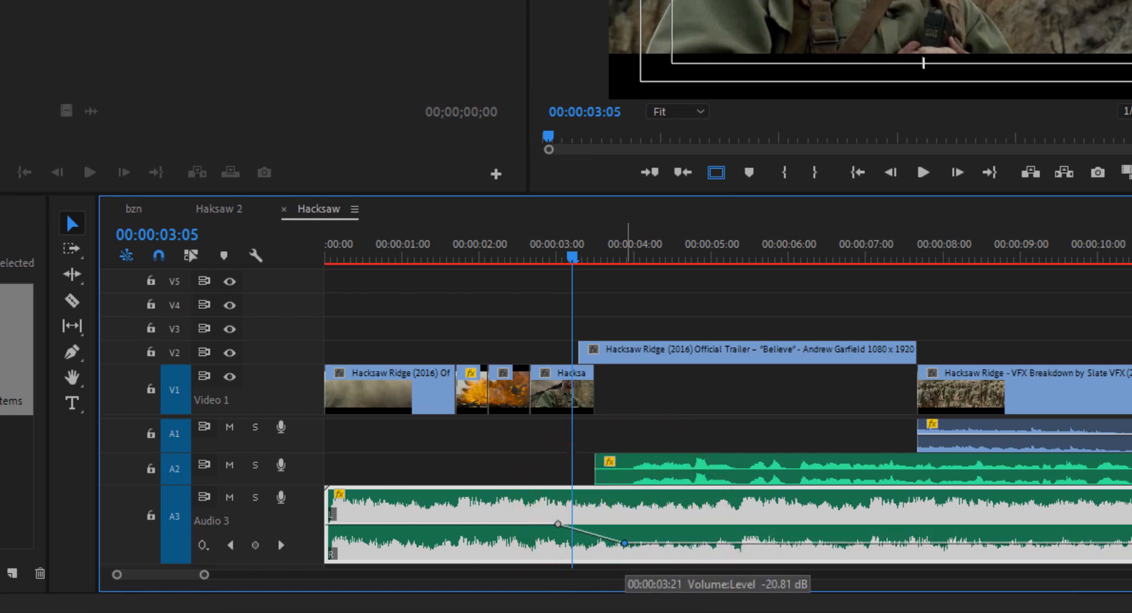
{"action": "key", "text": "ctrl+z"}
{"action": "key", "text": "ctrl+z"}
{"action": "key", "text": "ctrl+z"}
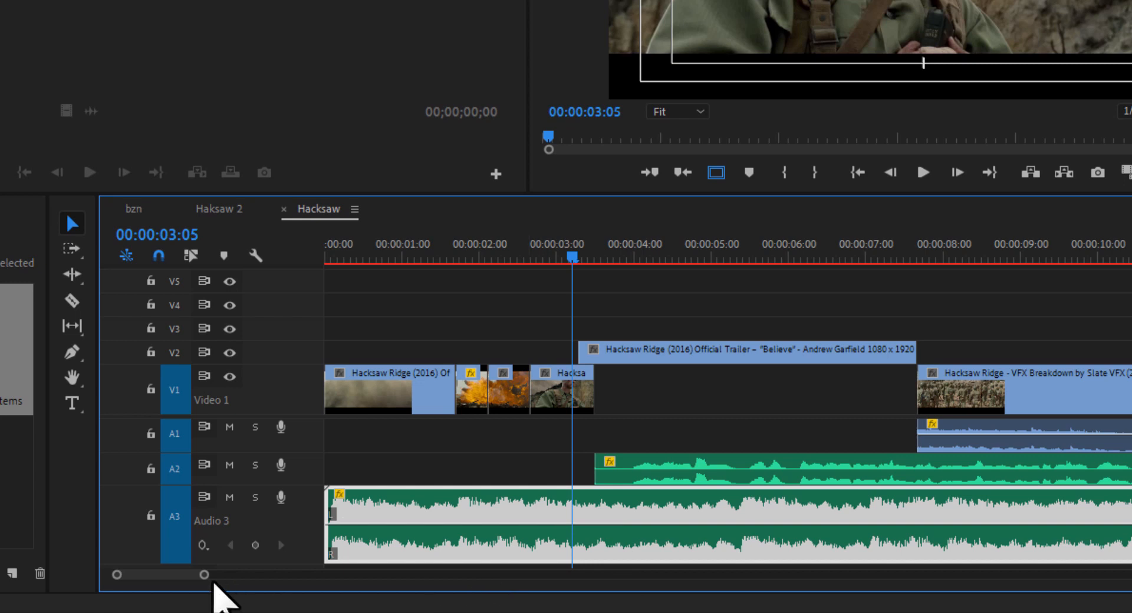
With the Pen tool, add a pair of A3 volume keyframes around the start of the first A2 clip and another pair around its end.
{"action": "left_click_drag", "start_coordinate": [204, 575], "coordinate": [316, 575]}
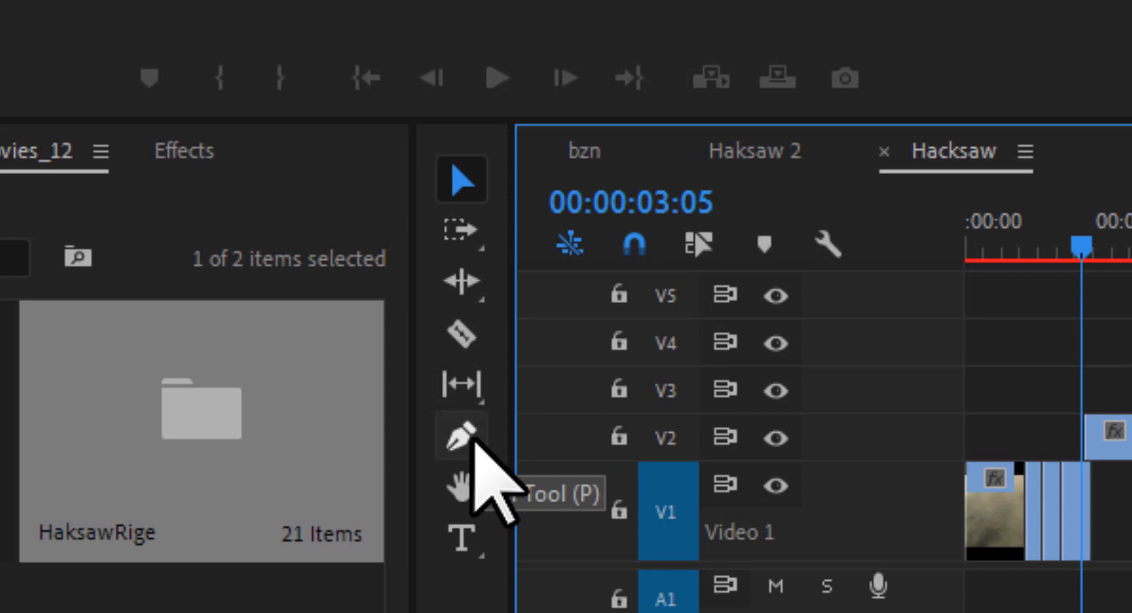
{"action": "left_click", "coordinate": [472, 443]}
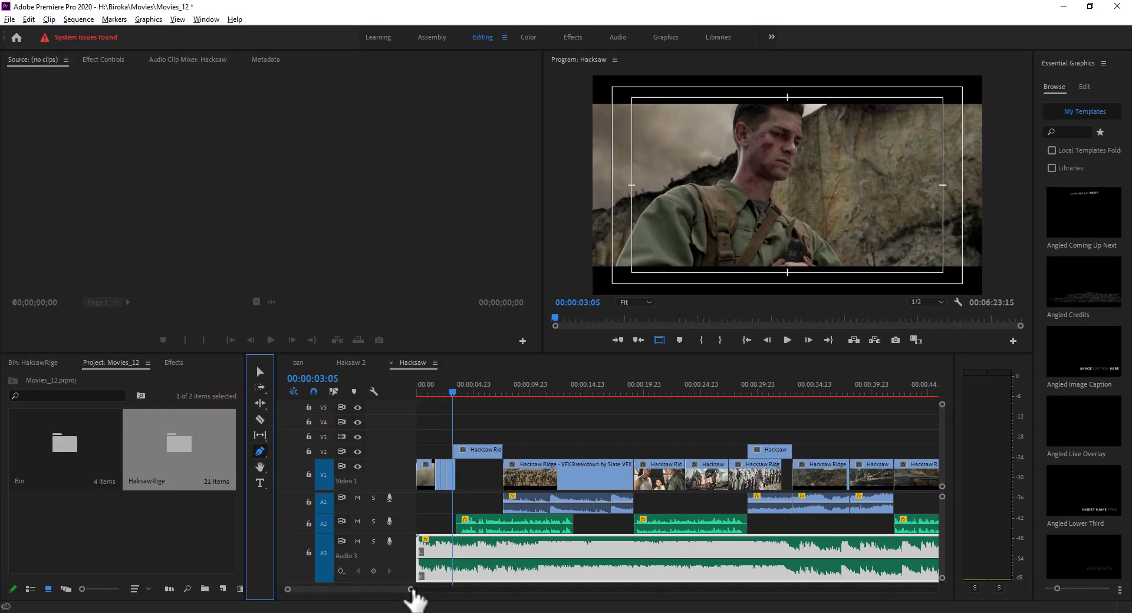
{"action": "left_click_drag", "start_coordinate": [411, 592], "coordinate": [374, 591]}
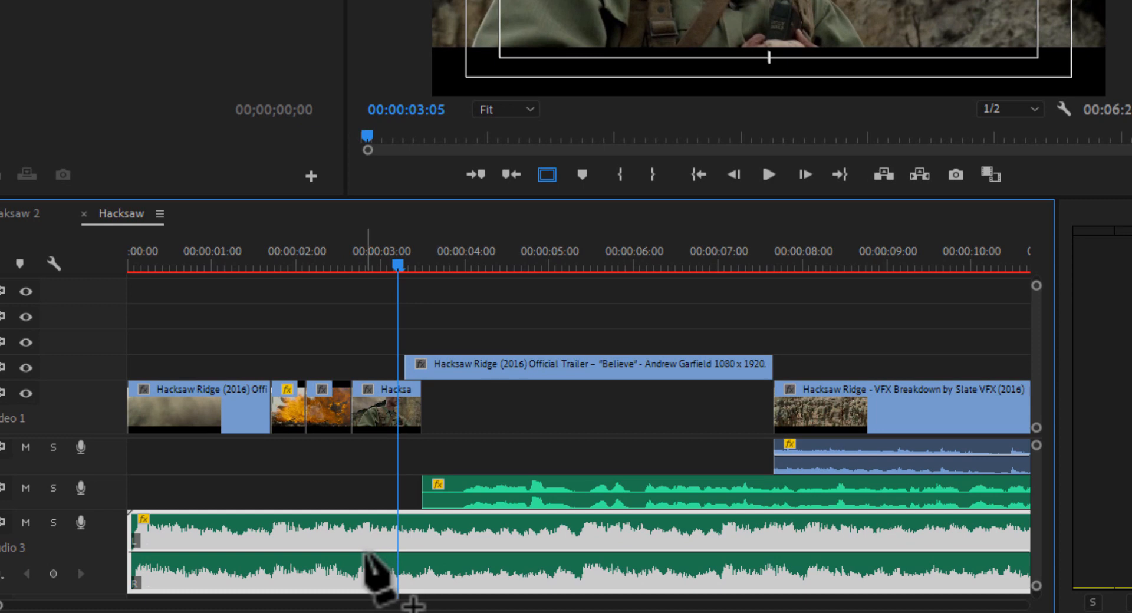
{"action": "left_click", "coordinate": [365, 551]}
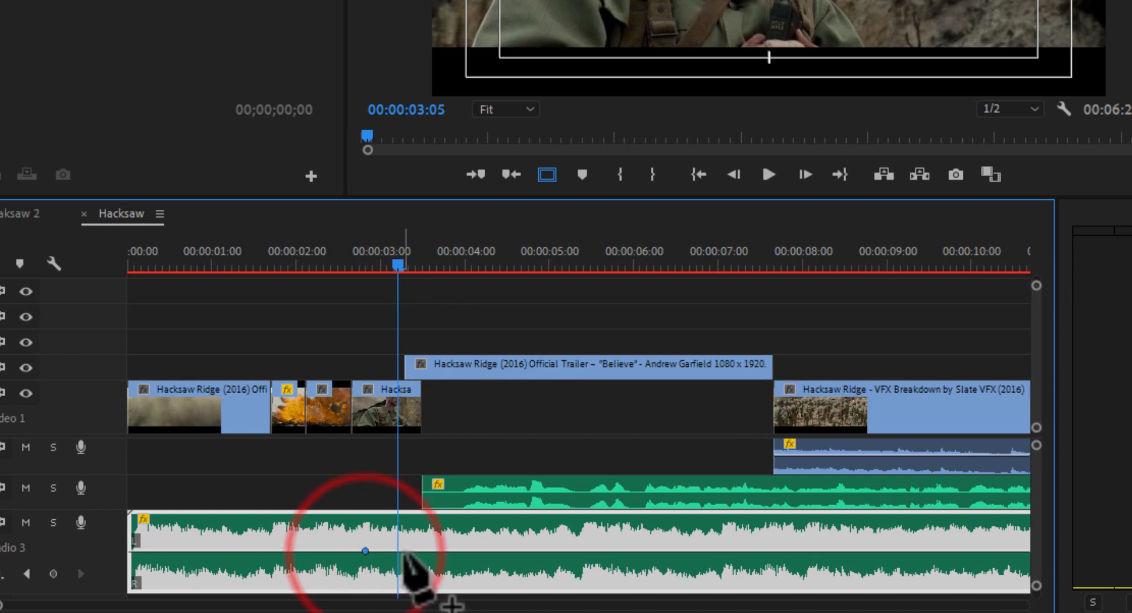
{"action": "left_click", "coordinate": [428, 552]}
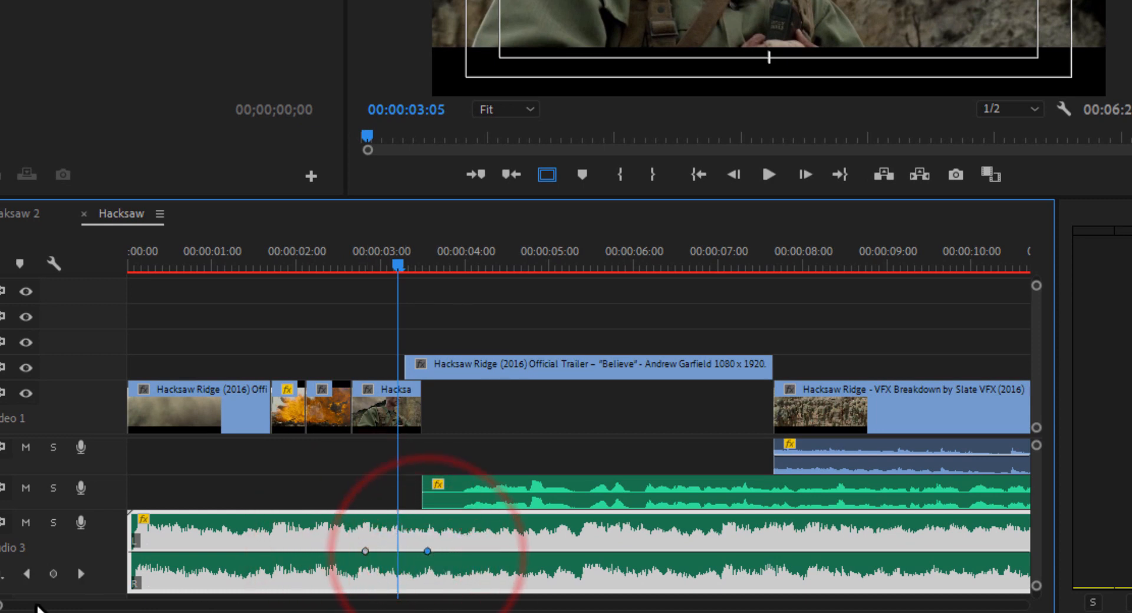
{"action": "left_click_drag", "start_coordinate": [1, 606], "coordinate": [56, 606]}
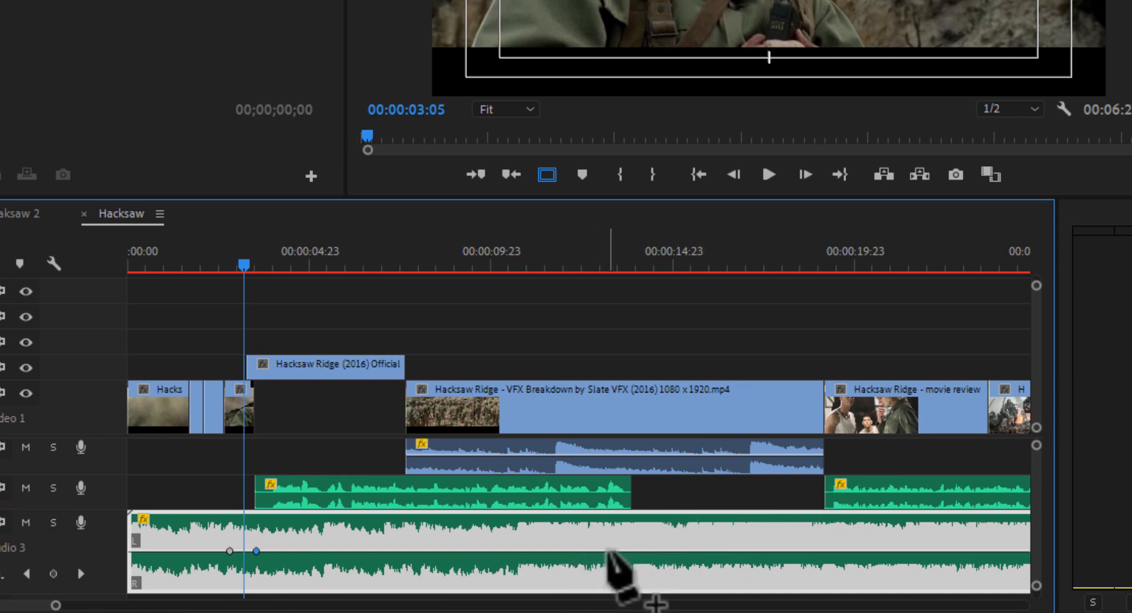
{"action": "left_click", "coordinate": [603, 552]}
{"action": "left_click", "coordinate": [649, 552]}
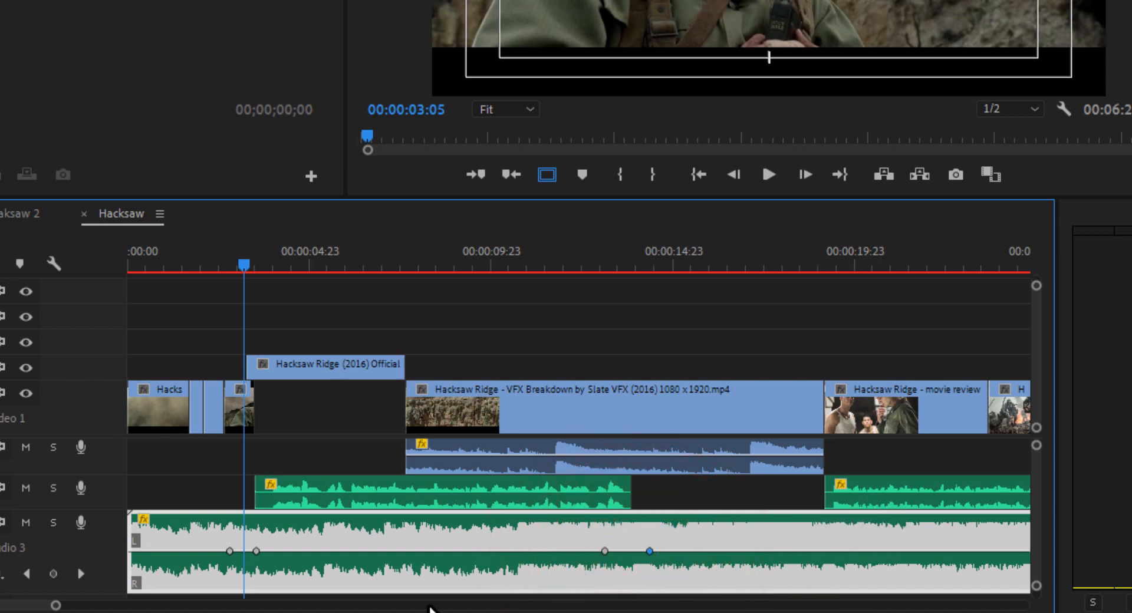
Add pairs of volume keyframes on the A3 clip around the start and the end of the second A2 clip.
{"action": "left_click_drag", "start_coordinate": [13, 606], "coordinate": [28, 609]}
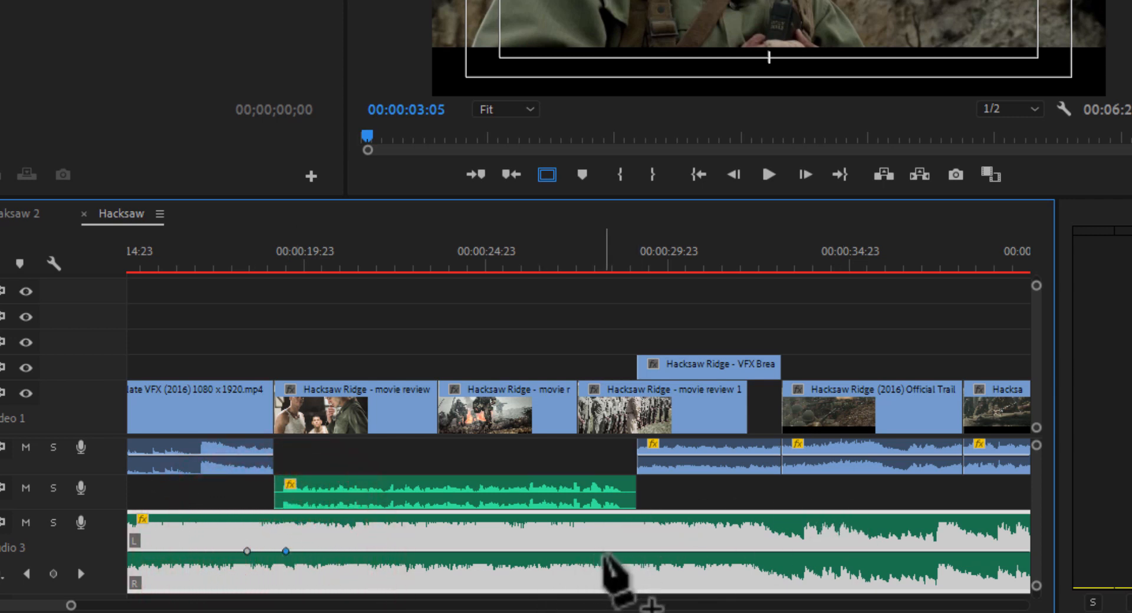
{"action": "left_click", "coordinate": [603, 552]}
{"action": "left_click", "coordinate": [676, 551]}
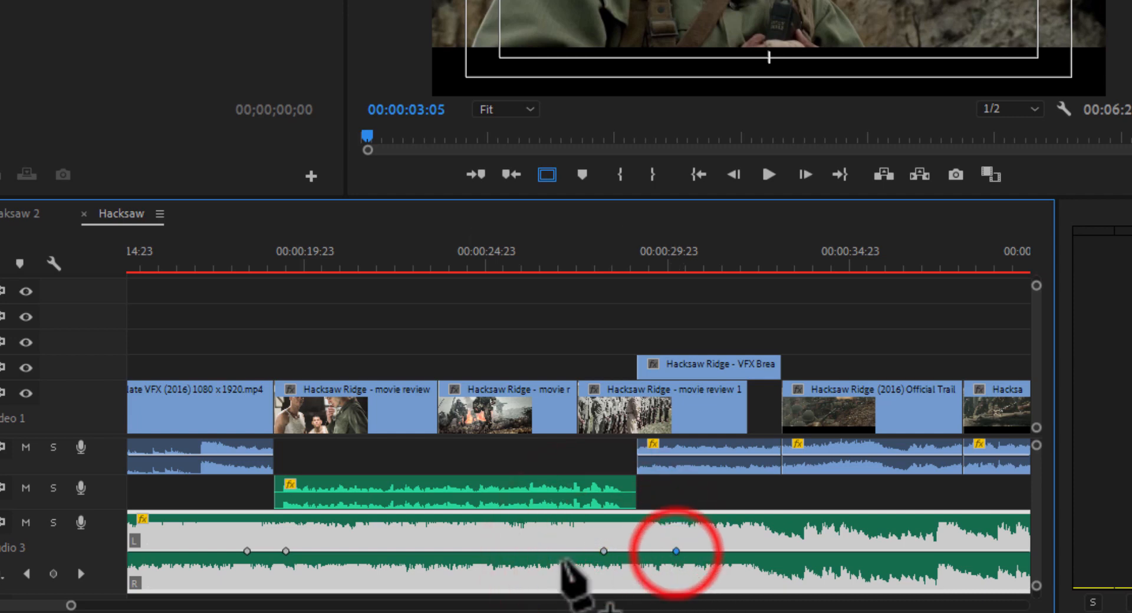
Lower the two inner A3 keyframes to one level beneath the first A2 clip and play the fade up to 00:00:05:20.
{"action": "left_click_drag", "start_coordinate": [33, 606], "coordinate": [0, 608]}
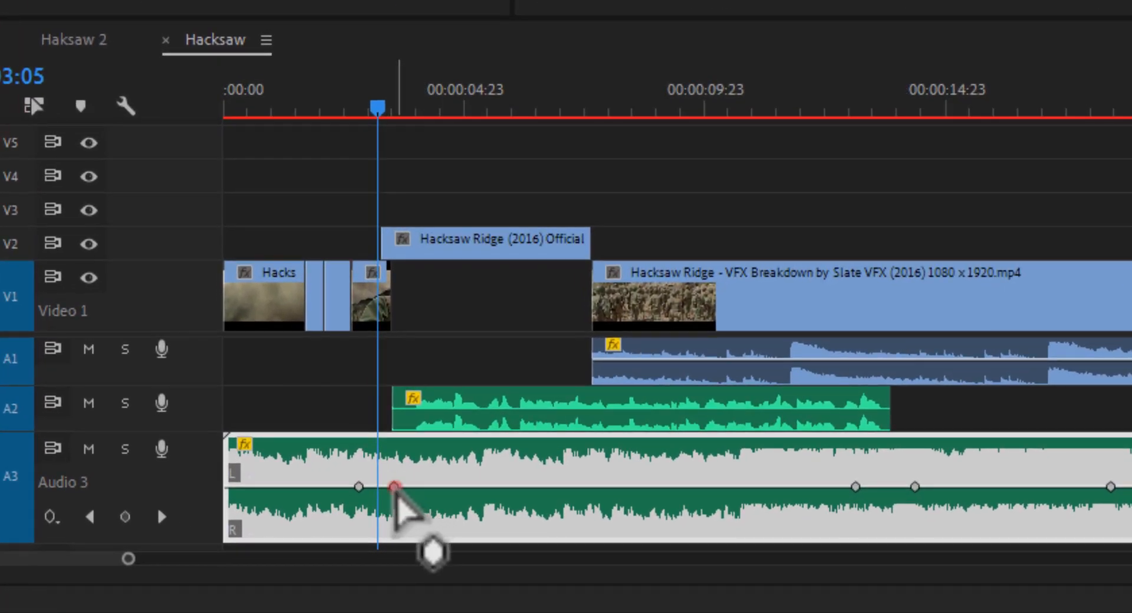
{"action": "left_click_drag", "start_coordinate": [394, 487], "coordinate": [399, 517]}
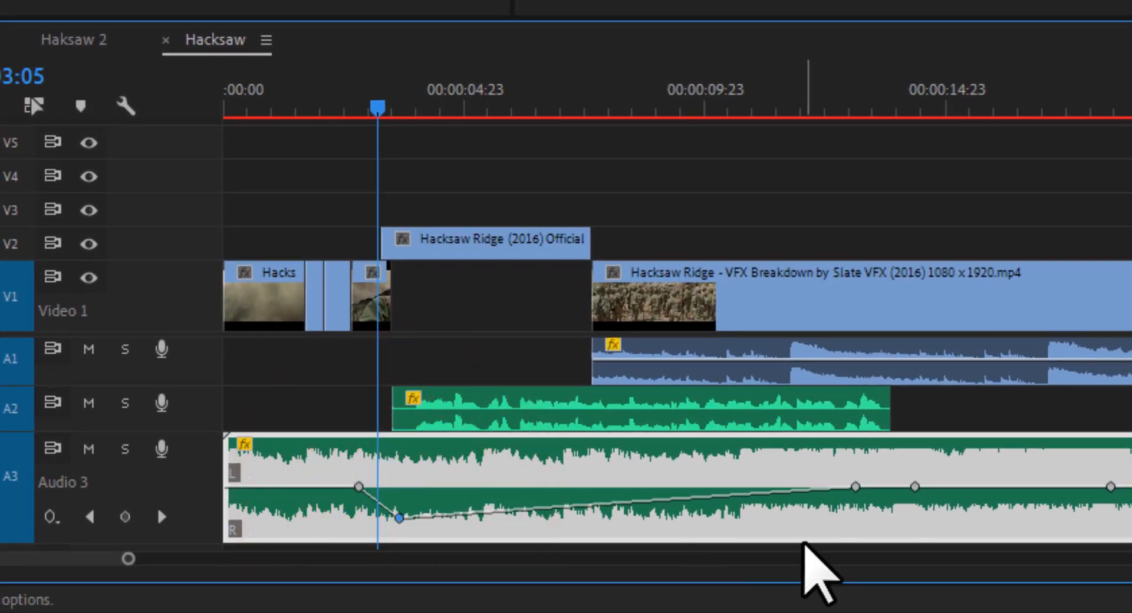
{"action": "left_click_drag", "start_coordinate": [855, 487], "coordinate": [870, 520]}
{"action": "key", "text": "space"}
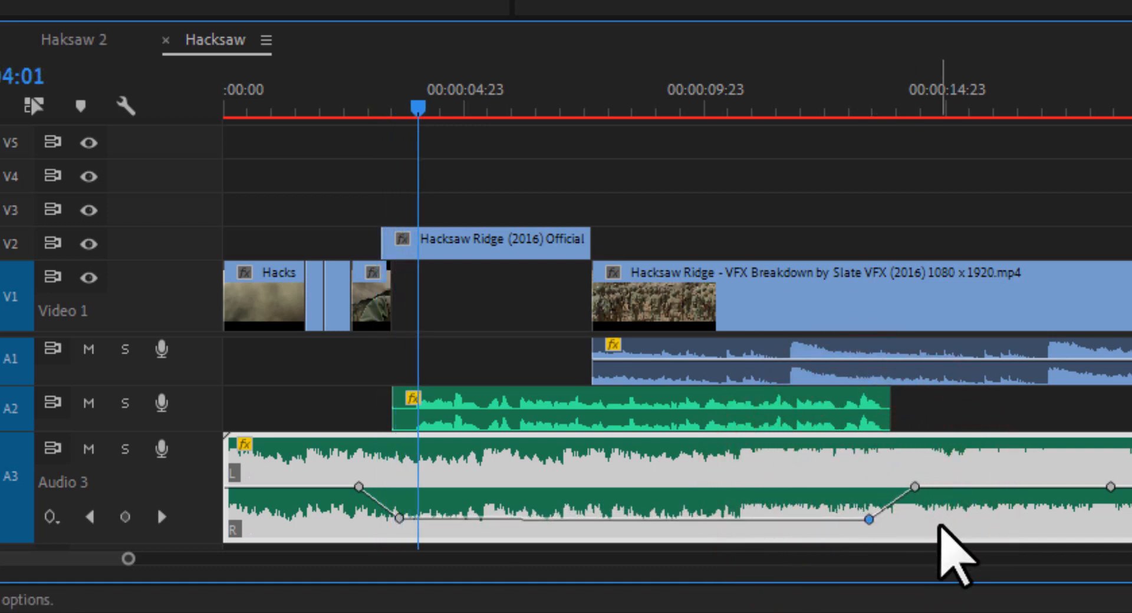
{"action": "key", "text": "space"}
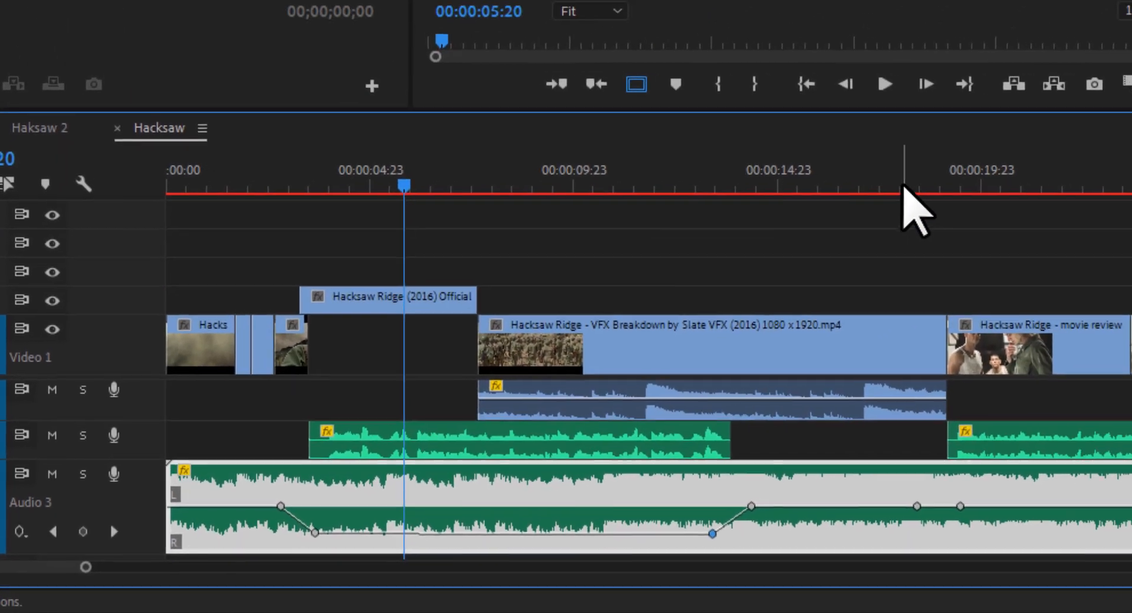
Lower the two inner A3 keyframes beneath the second A2 clip, to about -22.1 dB at 00:00:19:08 and about -23.6 dB near 00:00:28:13.
{"action": "left_click", "coordinate": [1087, 118]}
{"action": "left_click_drag", "start_coordinate": [907, 191], "coordinate": [923, 191]}
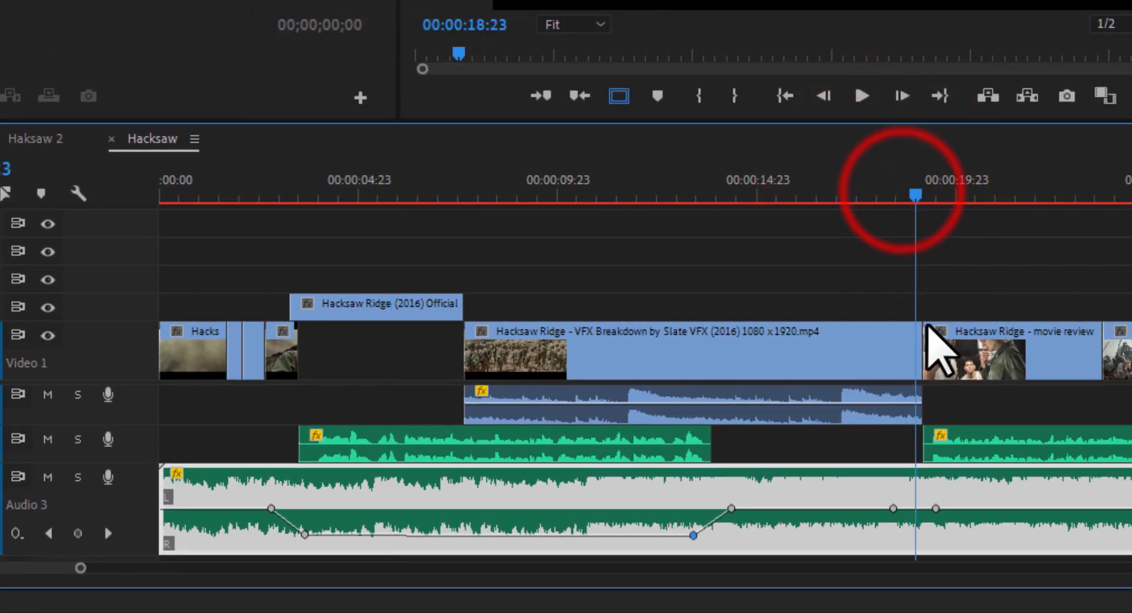
{"action": "left_click_drag", "start_coordinate": [936, 509], "coordinate": [931, 532]}
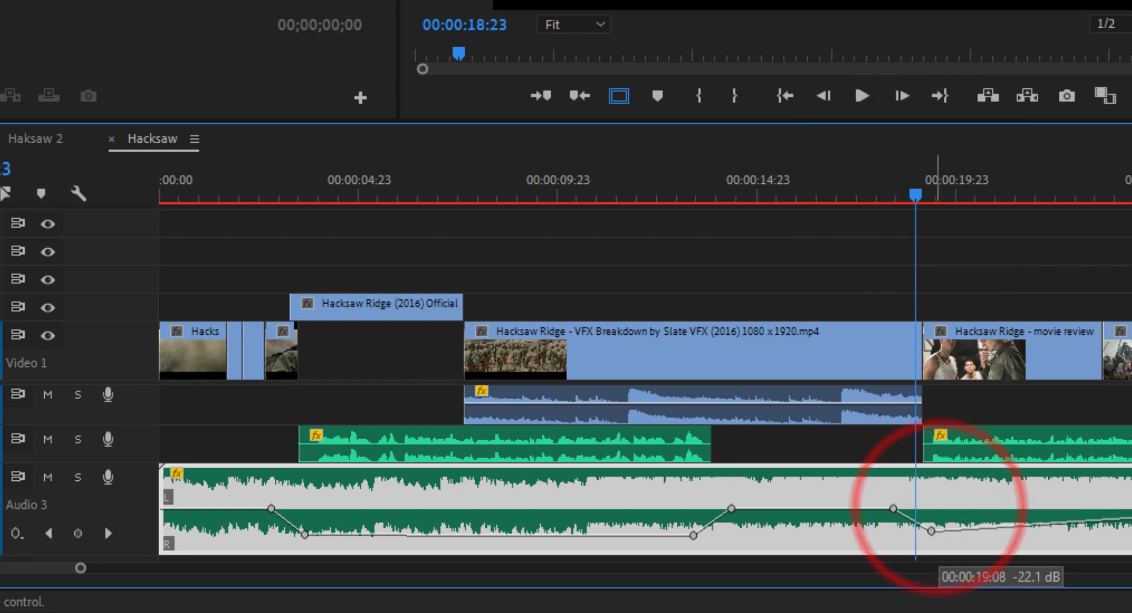
{"action": "left_click_drag", "start_coordinate": [57, 567], "coordinate": [70, 574]}
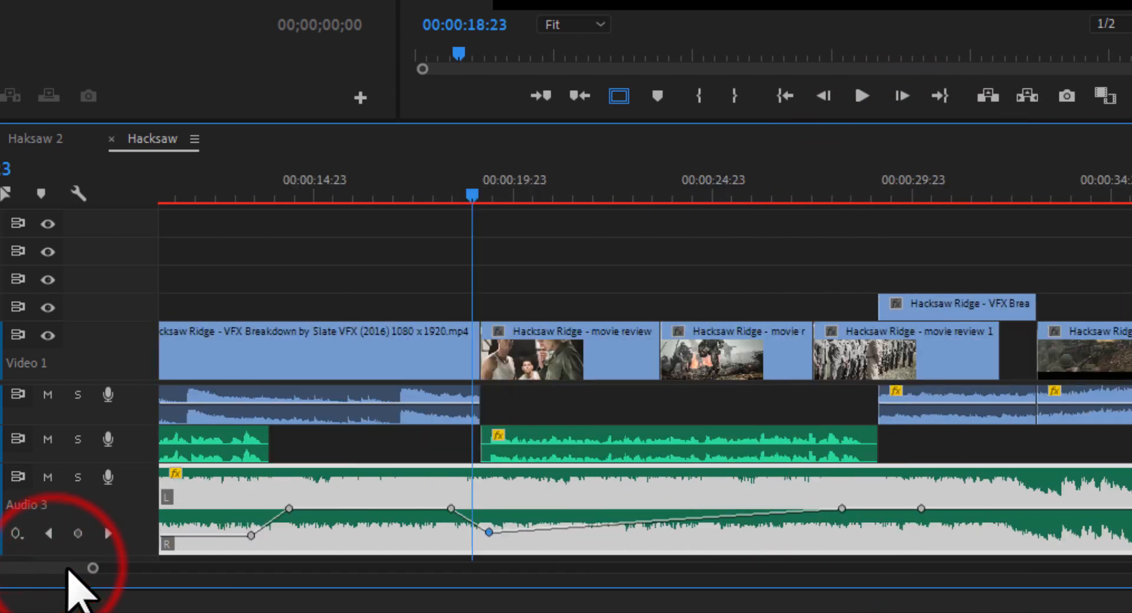
{"action": "left_click_drag", "start_coordinate": [762, 509], "coordinate": [770, 536]}
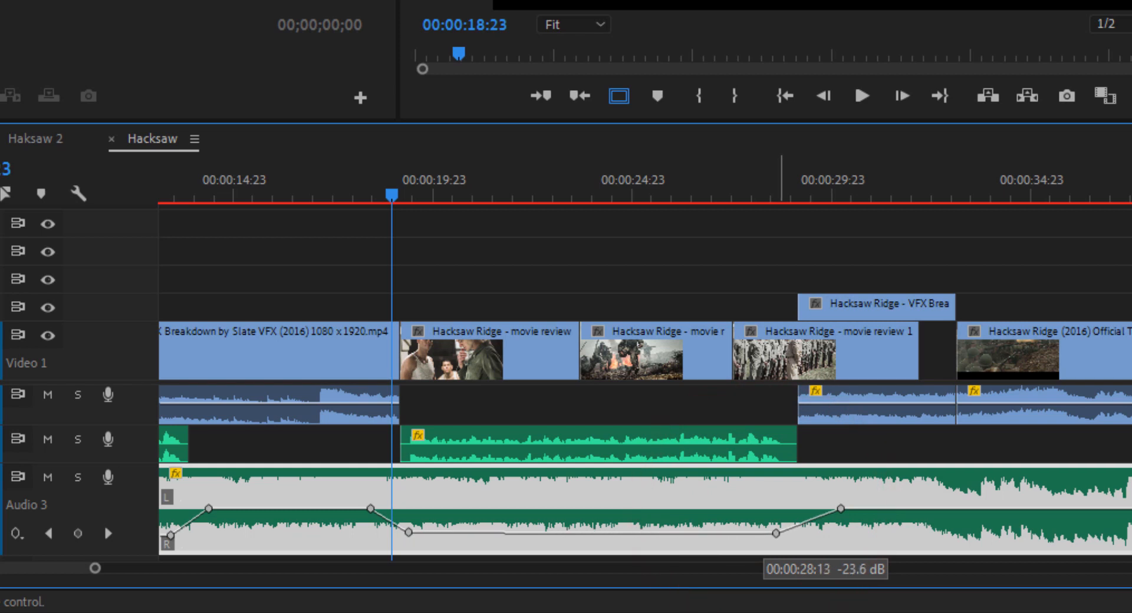
{"action": "left_click_drag", "start_coordinate": [772, 530], "coordinate": [774, 533]}
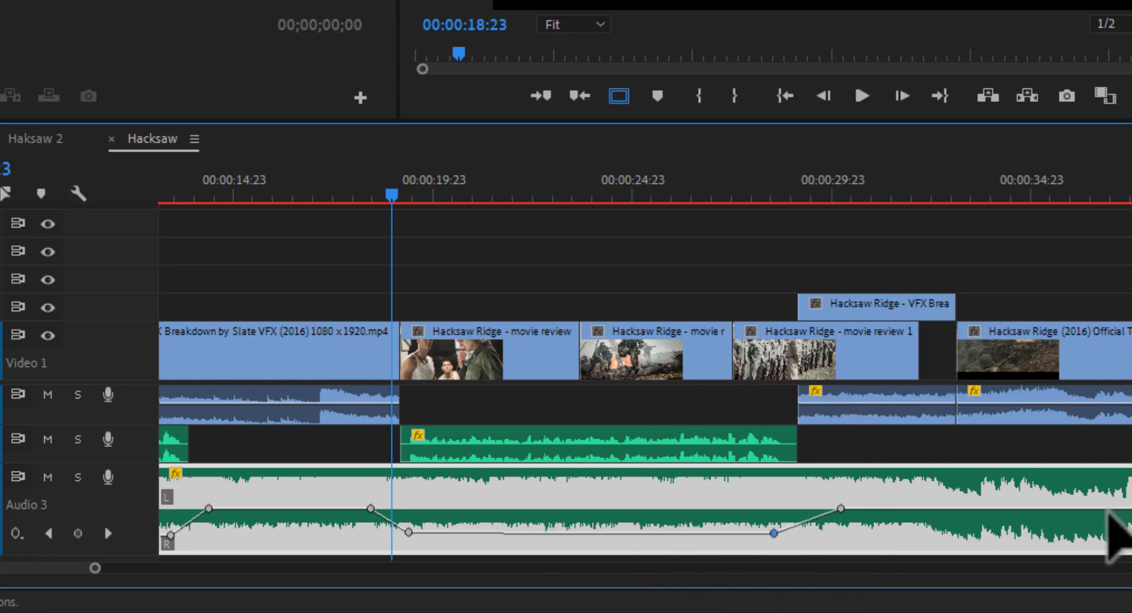
Play the sequence from near its start to about 00:00:13:00 to hear the A3 music duck under the first A2 clip.
{"action": "left_click_drag", "start_coordinate": [96, 569], "coordinate": [66, 570]}
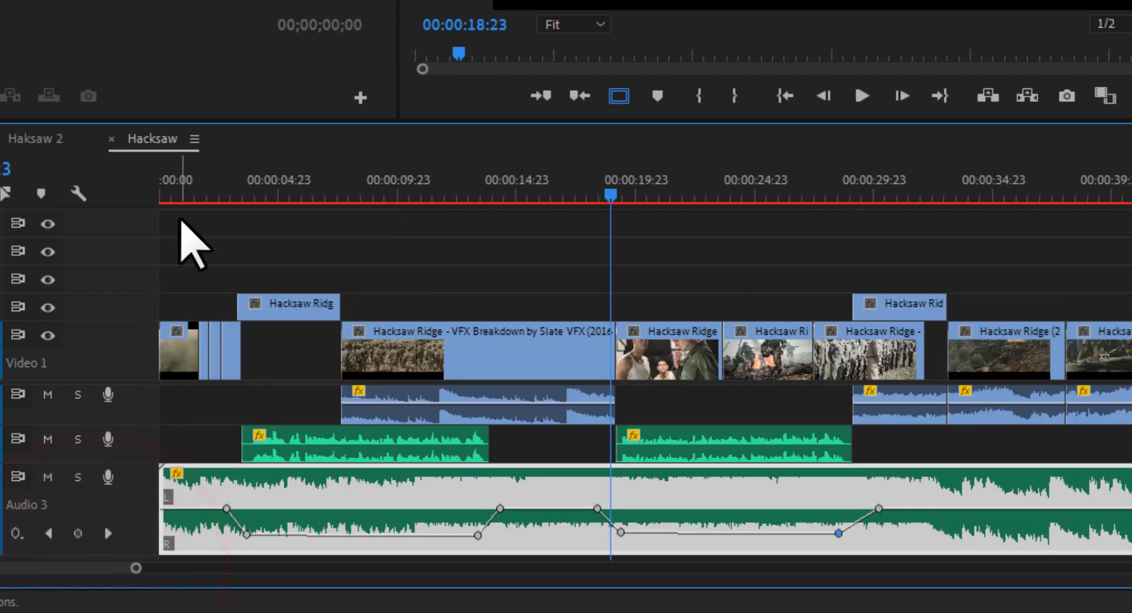
{"action": "left_click", "coordinate": [182, 195]}
{"action": "key", "text": "space"}
{"action": "key", "text": "space"}
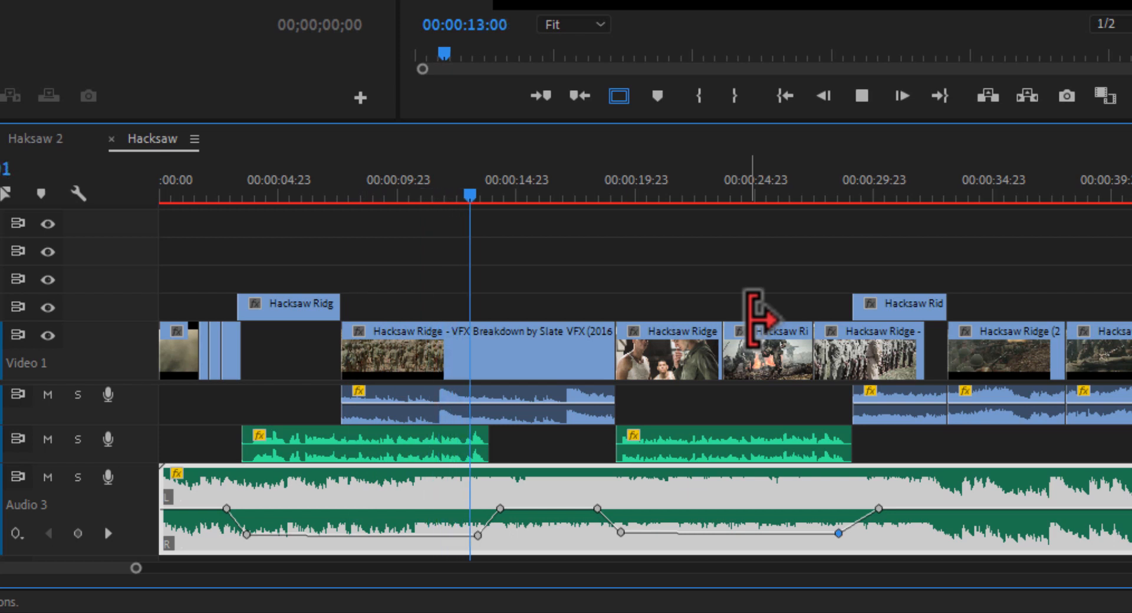
{"action": "key", "text": "space"}
At 00:00:10:10, turn on Linked Selection and test whether the VFX Breakdown clip's V1 video and A1 audio select together.
{"action": "left_click", "coordinate": [408, 179]}
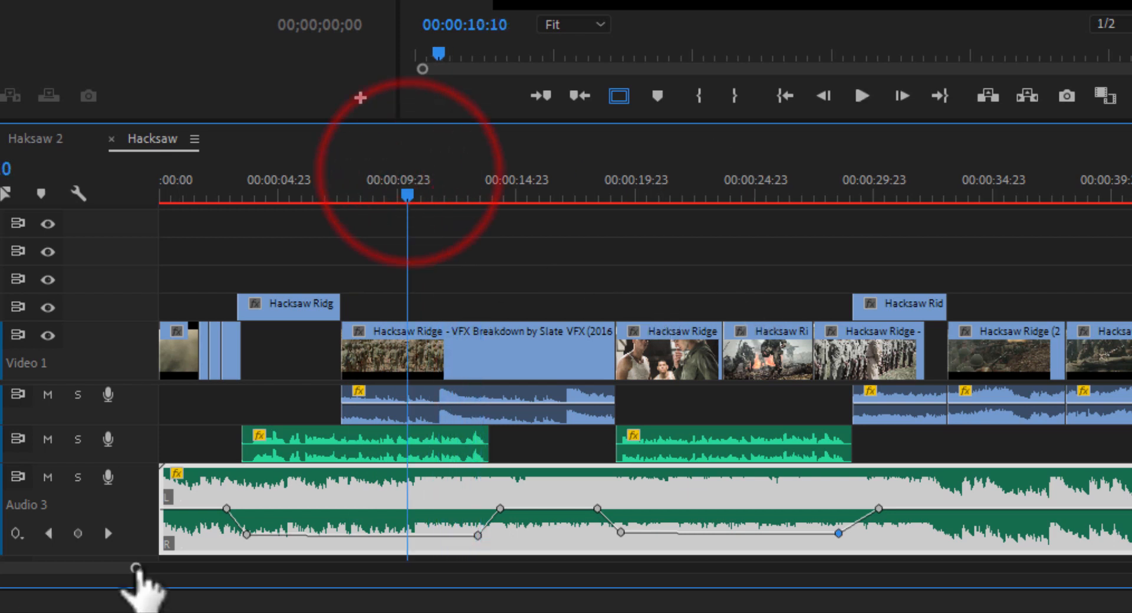
{"action": "left_click_drag", "start_coordinate": [137, 569], "coordinate": [44, 570]}
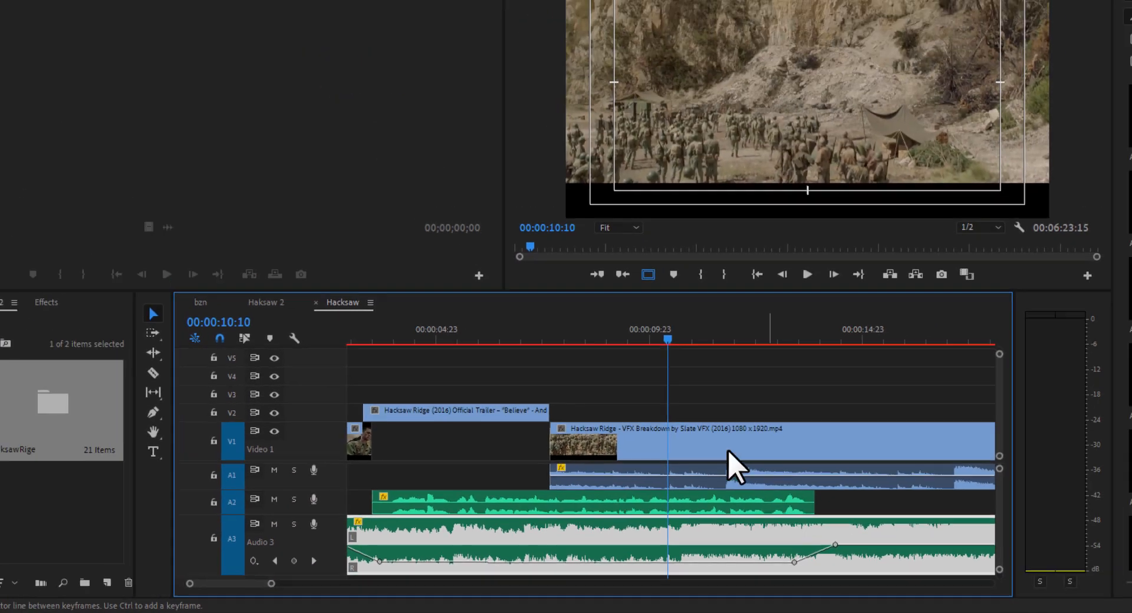
{"action": "left_click", "coordinate": [677, 430]}
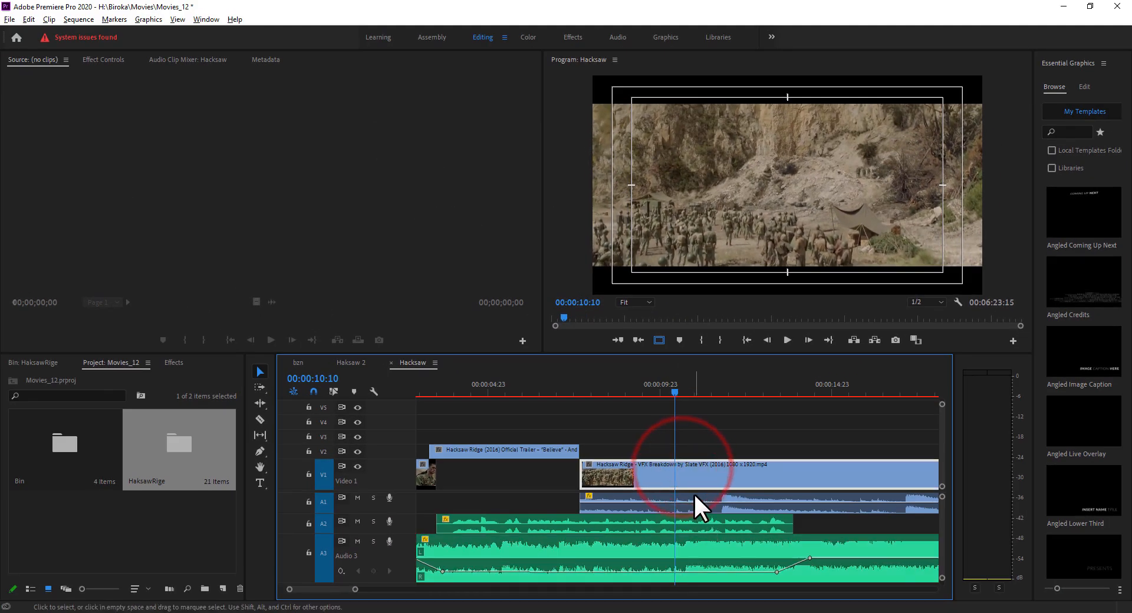
{"action": "left_click", "coordinate": [691, 497]}
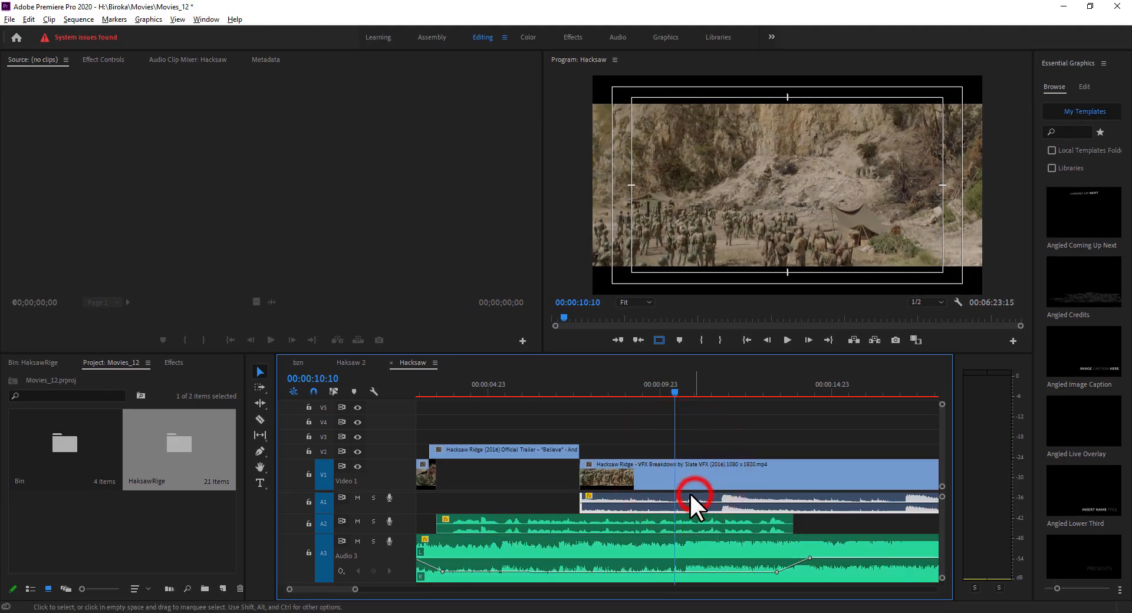
{"action": "left_click", "coordinate": [760, 440]}
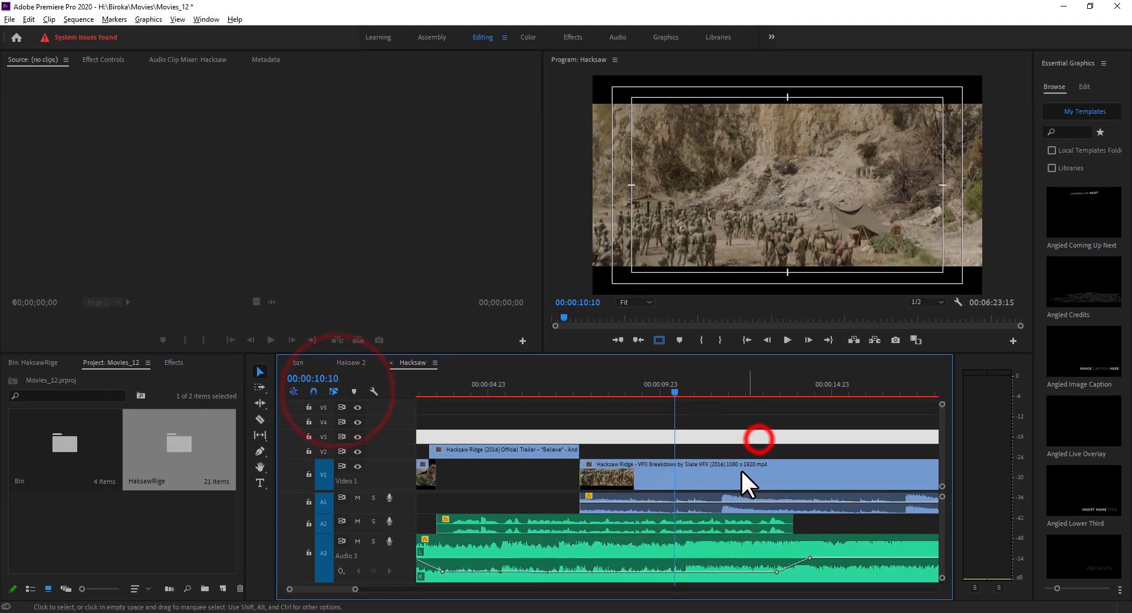
{"action": "left_click", "coordinate": [740, 470]}
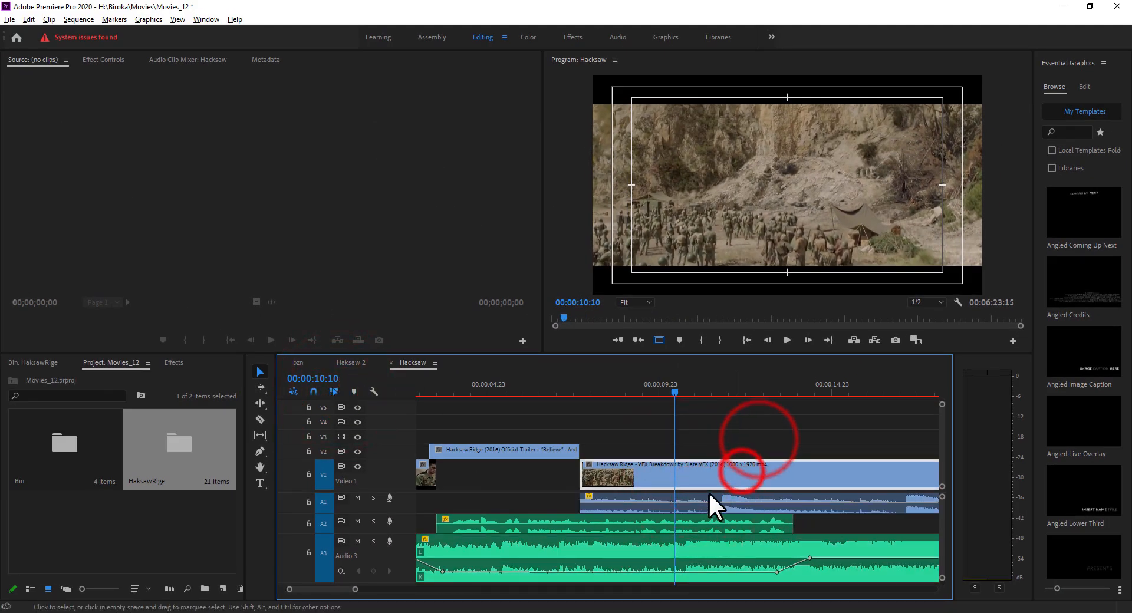
{"action": "left_click", "coordinate": [940, 497]}
{"action": "left_click", "coordinate": [669, 498]}
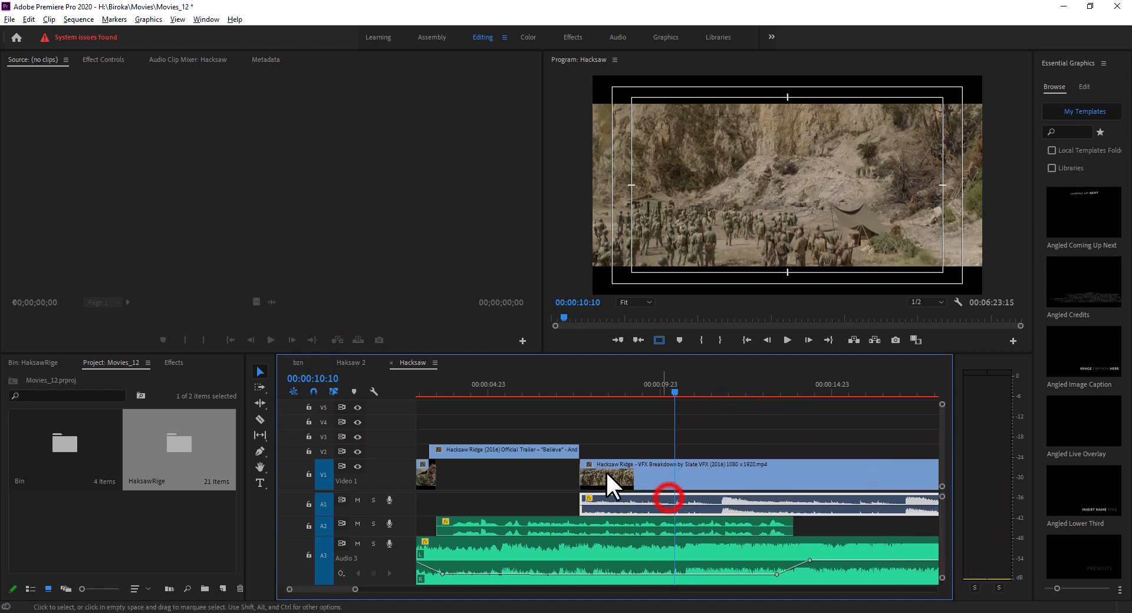
Play on from 00:00:10:10, enlarge the Audio 1 track, and place the playhead at 00:00:11:17 just before the loud A1 peak.
{"action": "left_click", "coordinate": [586, 389]}
{"action": "key", "text": "space"}
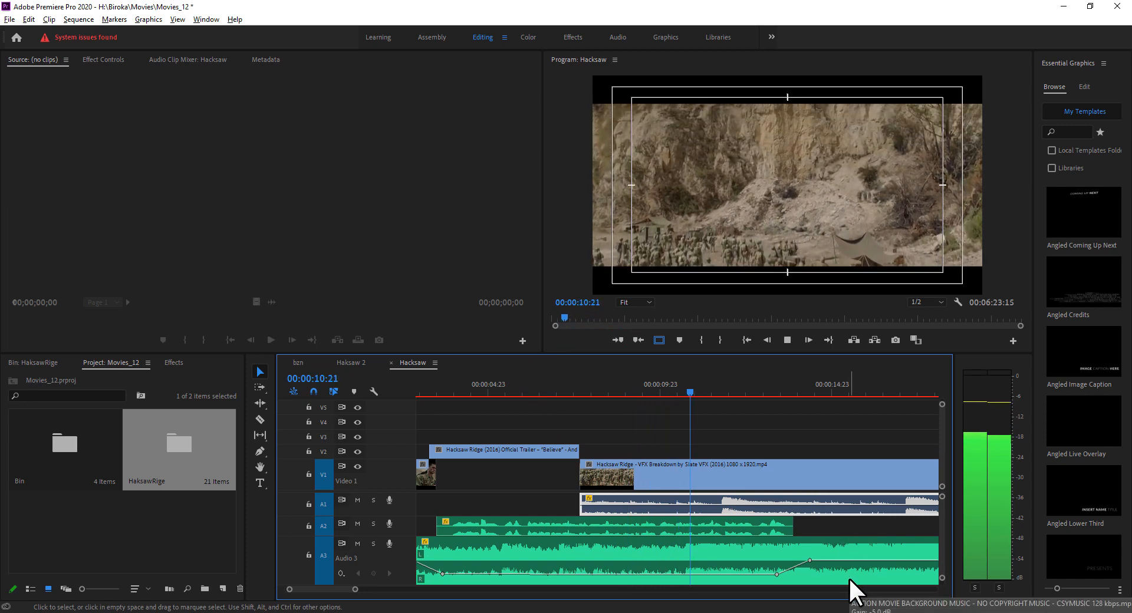
{"action": "key", "text": "space"}
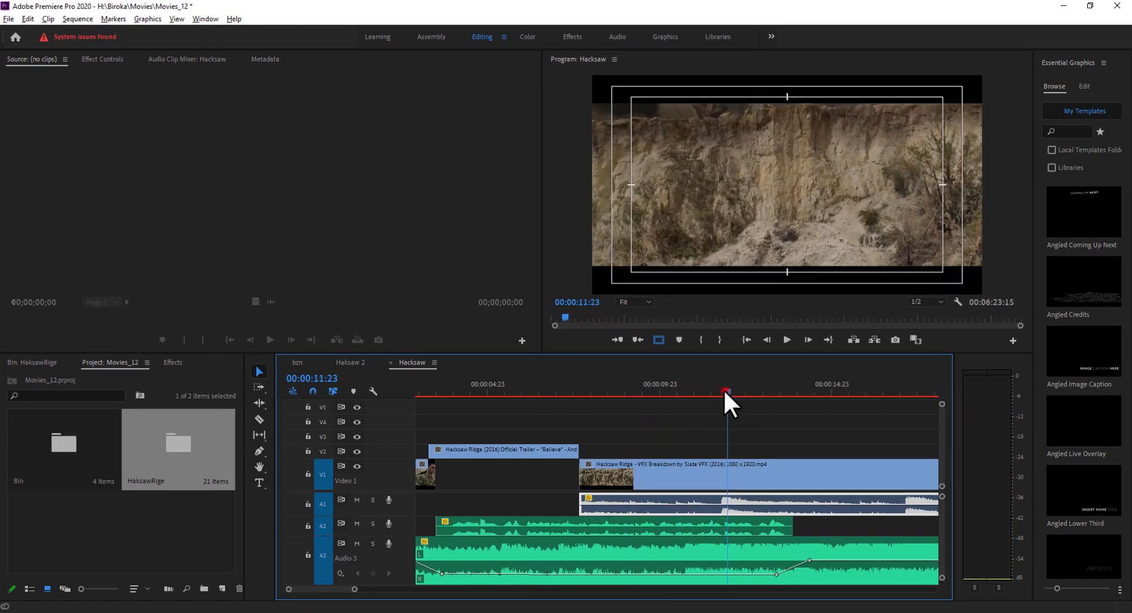
{"action": "left_click", "coordinate": [723, 392]}
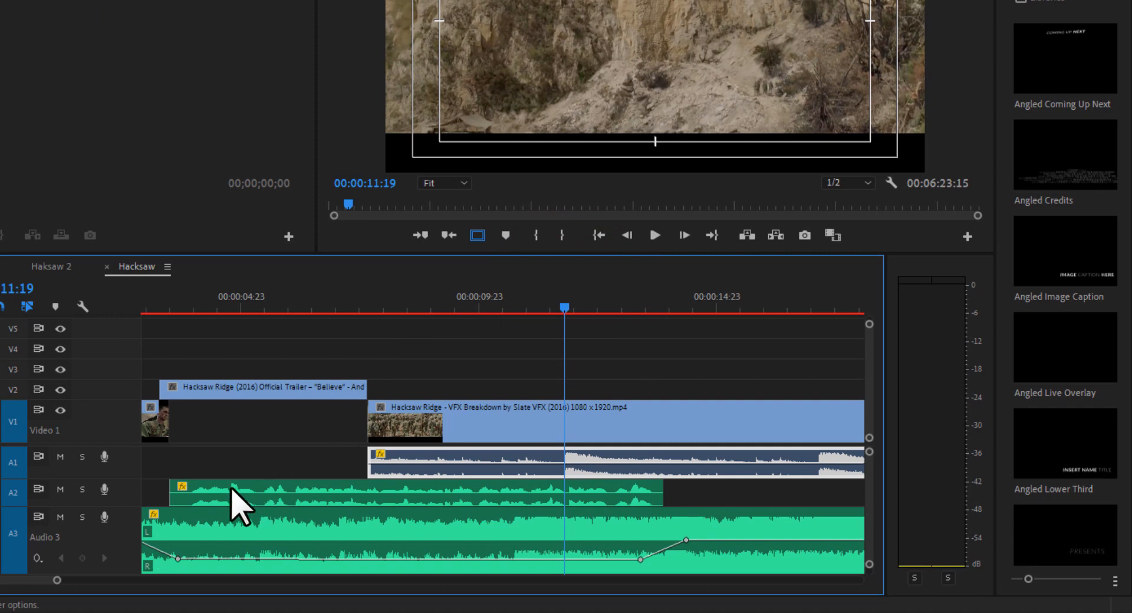
{"action": "left_click_drag", "start_coordinate": [137, 444], "coordinate": [125, 472]}
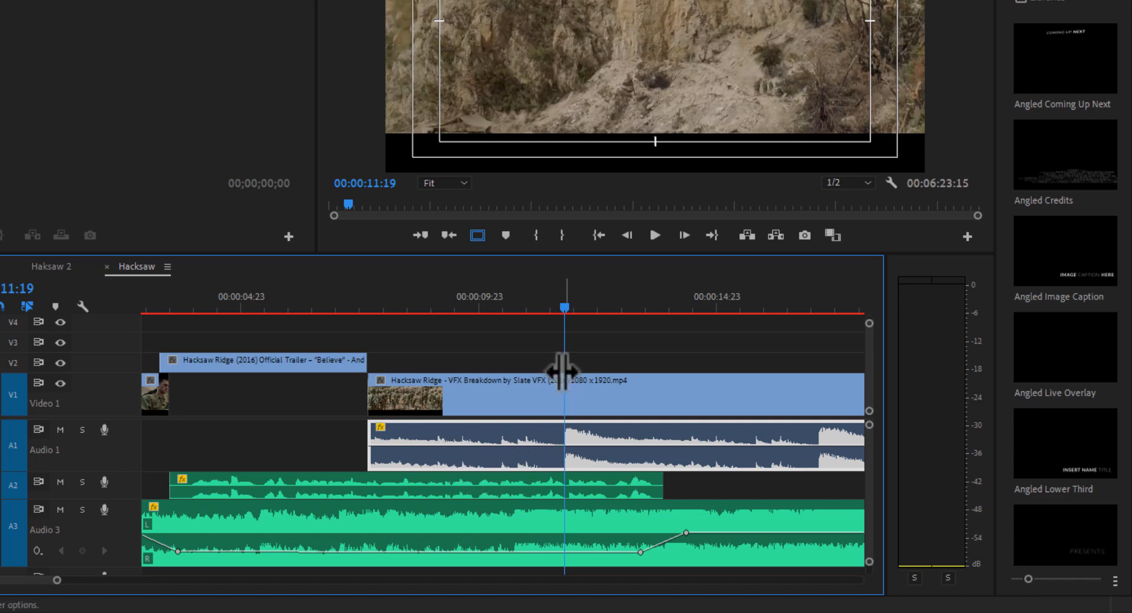
{"action": "left_click_drag", "start_coordinate": [387, 295], "coordinate": [564, 325]}
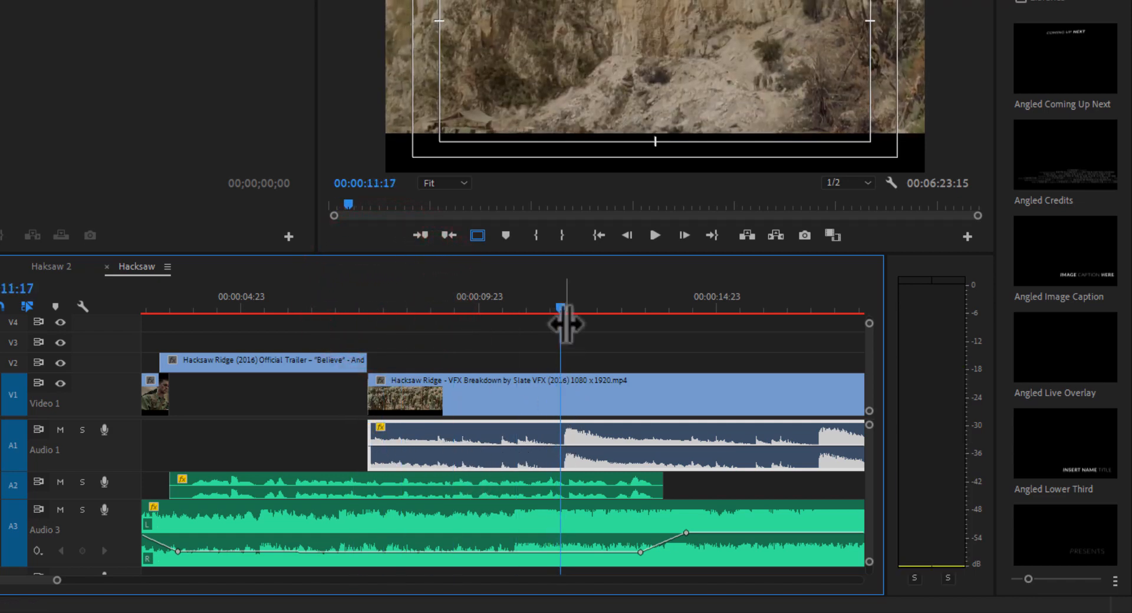
Turn off Linked Selection, trim only the start of the VFX Breakdown clip's A1 audio to 00:00:11:17, and play across the new audio start.
{"action": "left_click", "coordinate": [533, 390]}
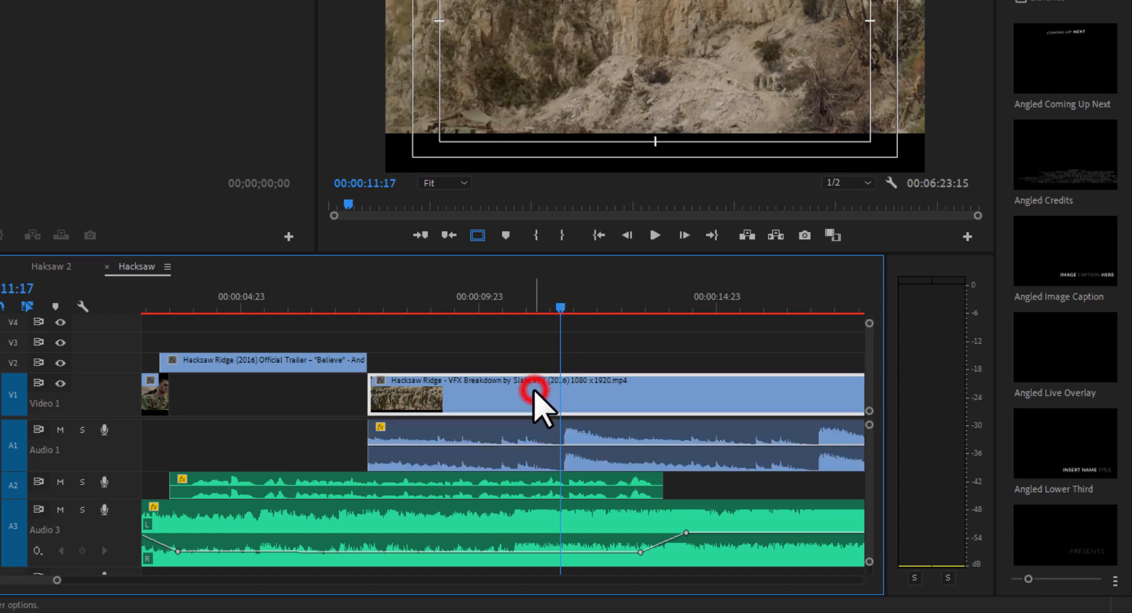
{"action": "left_click", "coordinate": [535, 429], "text": "alt"}
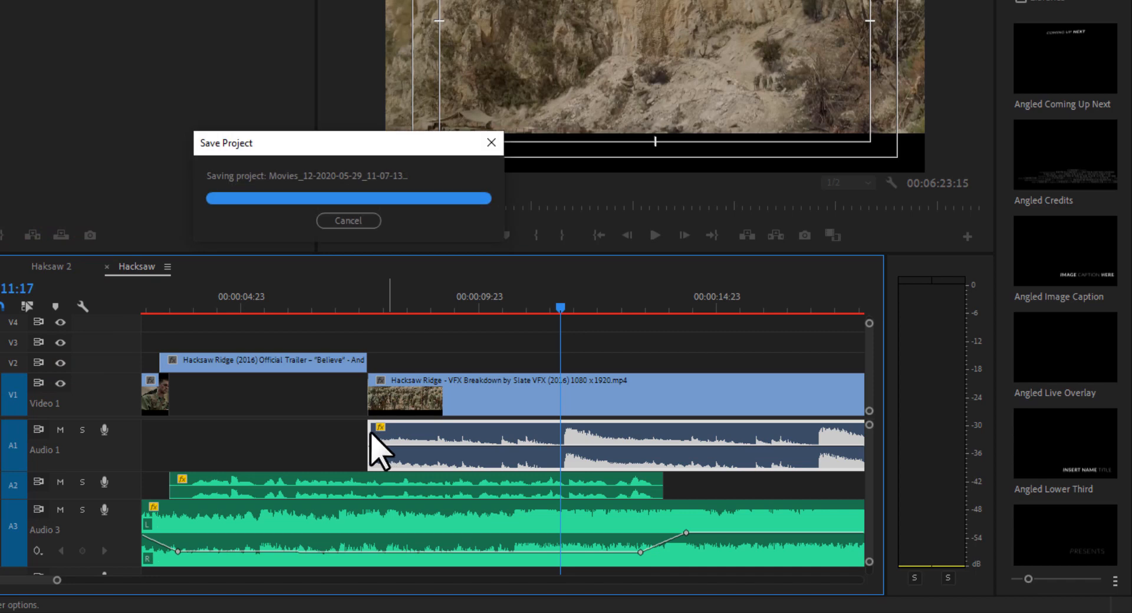
{"action": "left_click_drag", "start_coordinate": [378, 434], "coordinate": [568, 470]}
{"action": "left_click", "coordinate": [447, 451]}
{"action": "left_click", "coordinate": [505, 410]}
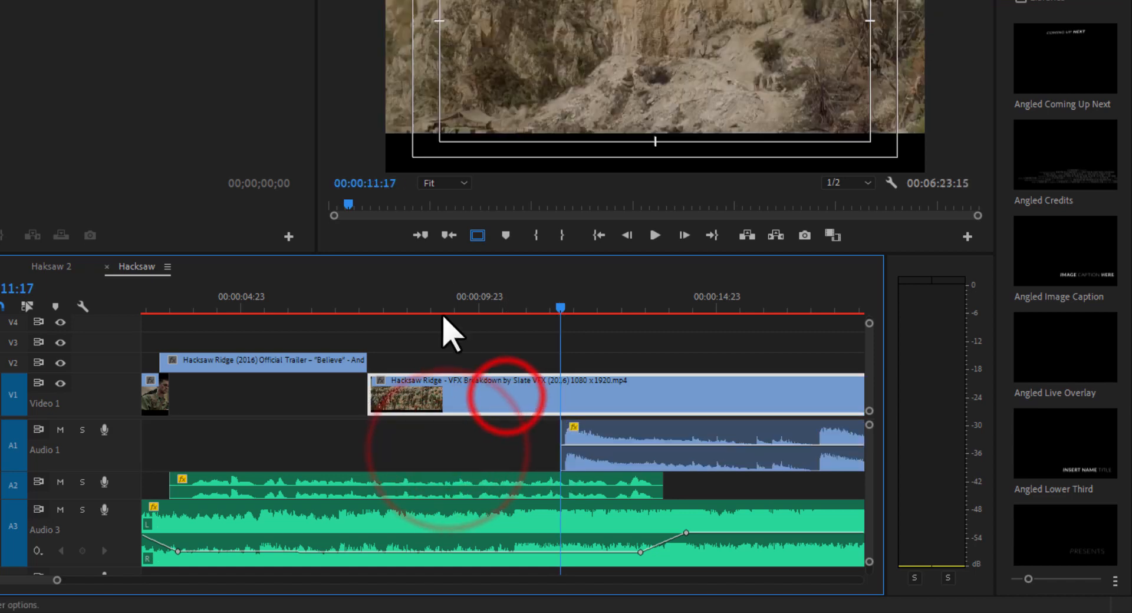
{"action": "left_click", "coordinate": [419, 308]}
{"action": "key", "text": "space"}
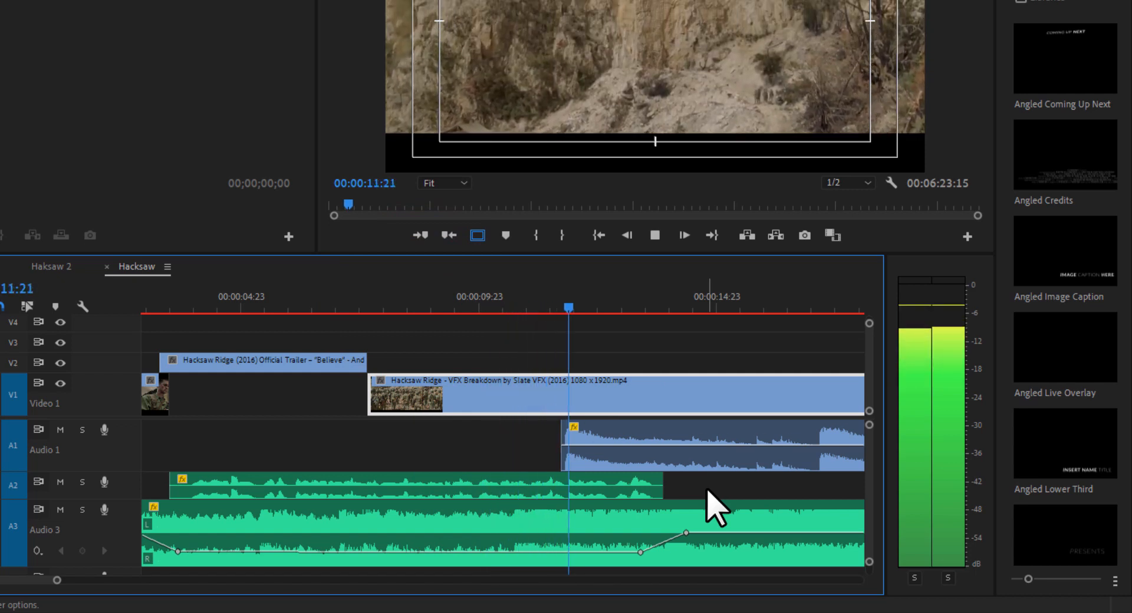
{"action": "key", "text": "space"}
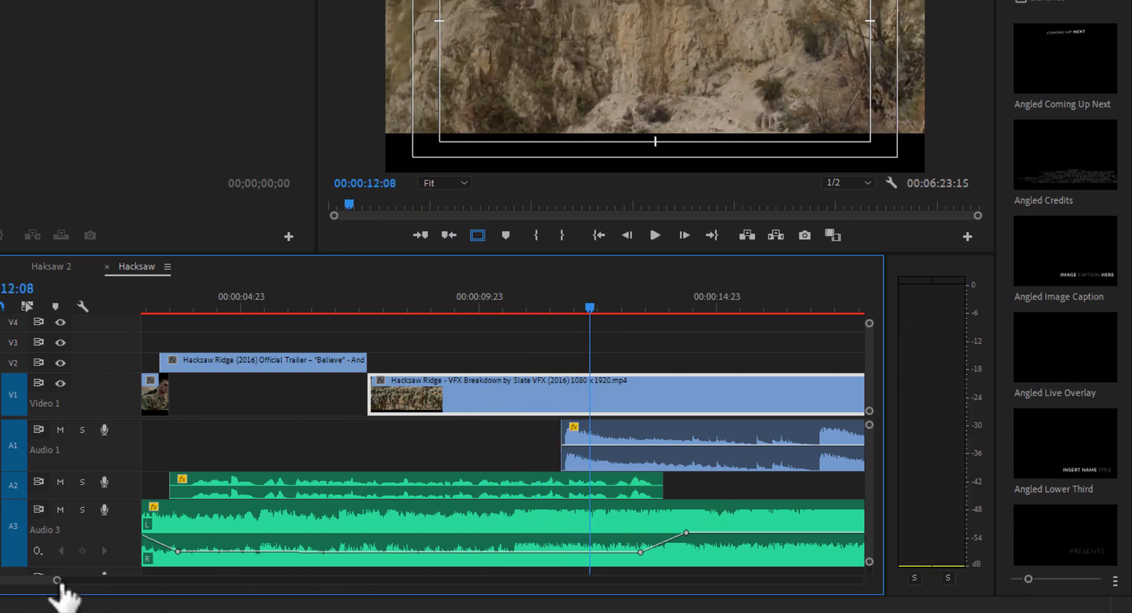
Enlarge and solo the Audio 2 track to find the pause by ear, and split its clip at 00:00:11:20.
{"action": "mouse_move", "coordinate": [59, 582]}
{"action": "left_mouse_down"}
{"action": "mouse_move", "coordinate": [83, 584]}
{"action": "mouse_move", "coordinate": [46, 587]}
{"action": "left_mouse_up"}
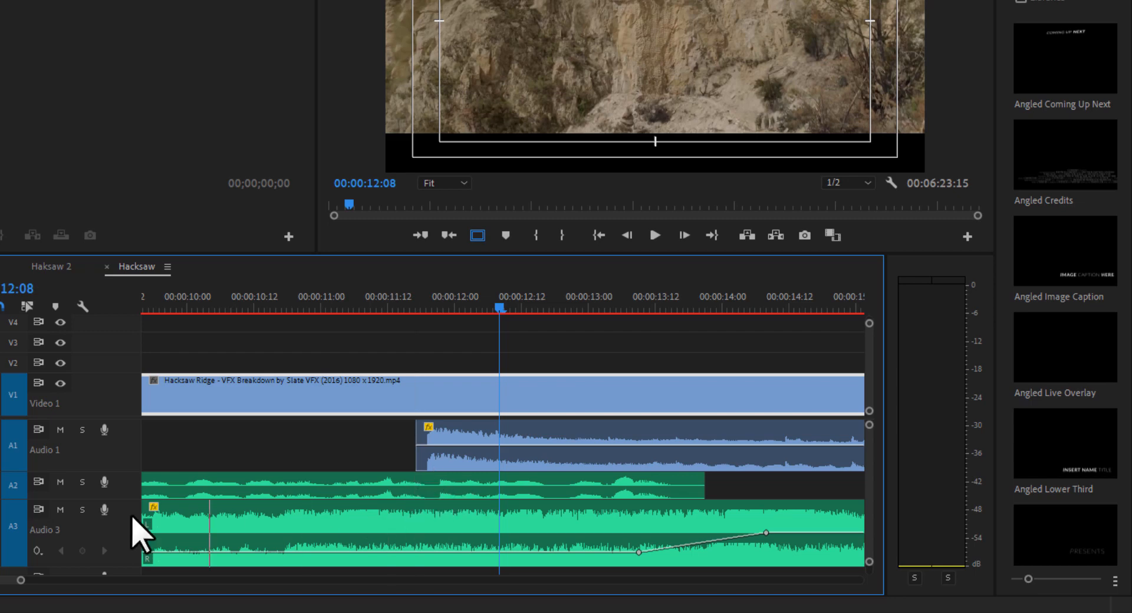
{"action": "left_click_drag", "start_coordinate": [126, 500], "coordinate": [126, 523]}
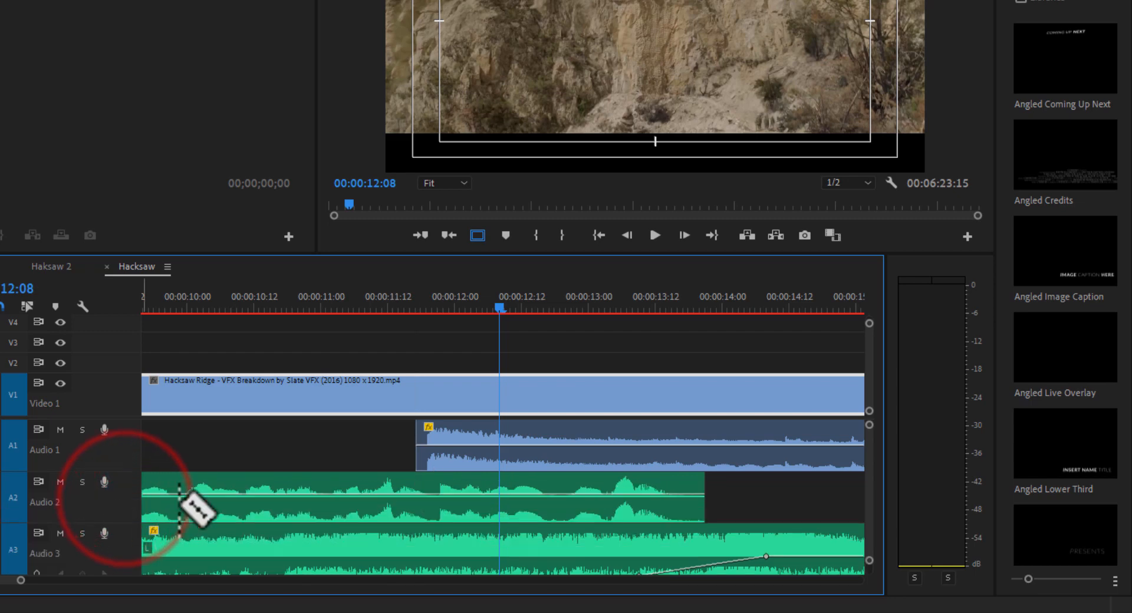
{"action": "key", "text": "space"}
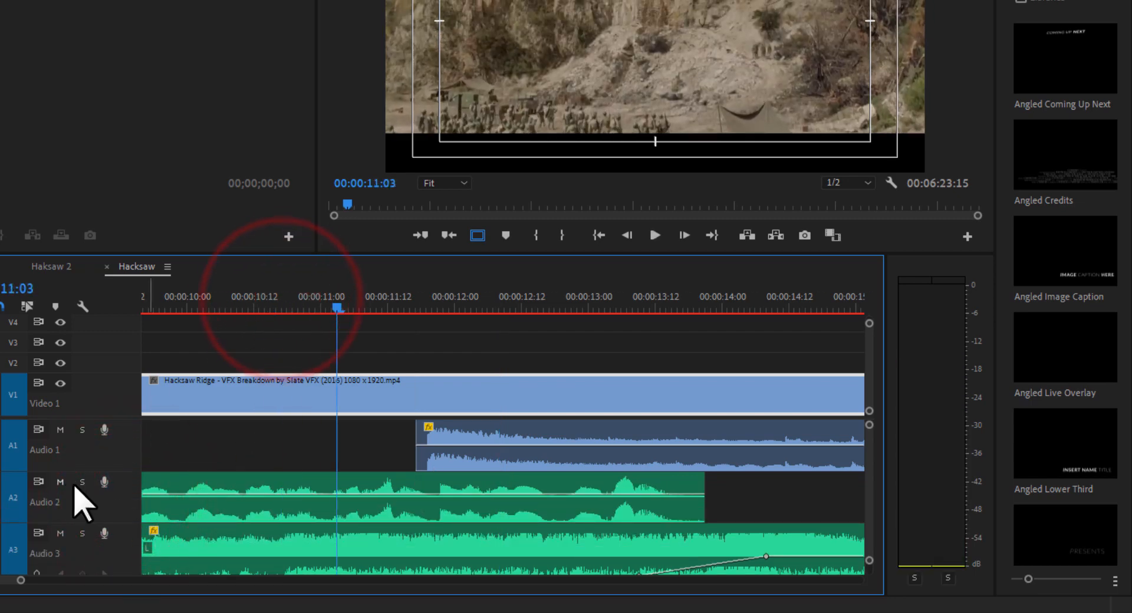
{"action": "left_click", "coordinate": [82, 481]}
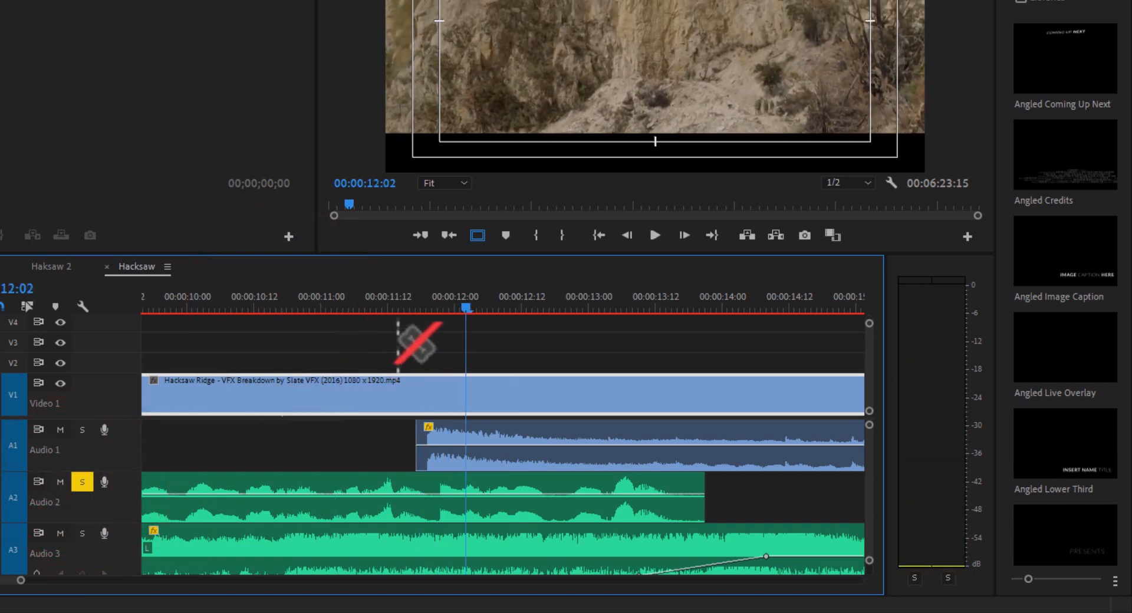
{"action": "left_click", "coordinate": [295, 297]}
{"action": "key", "text": "space"}
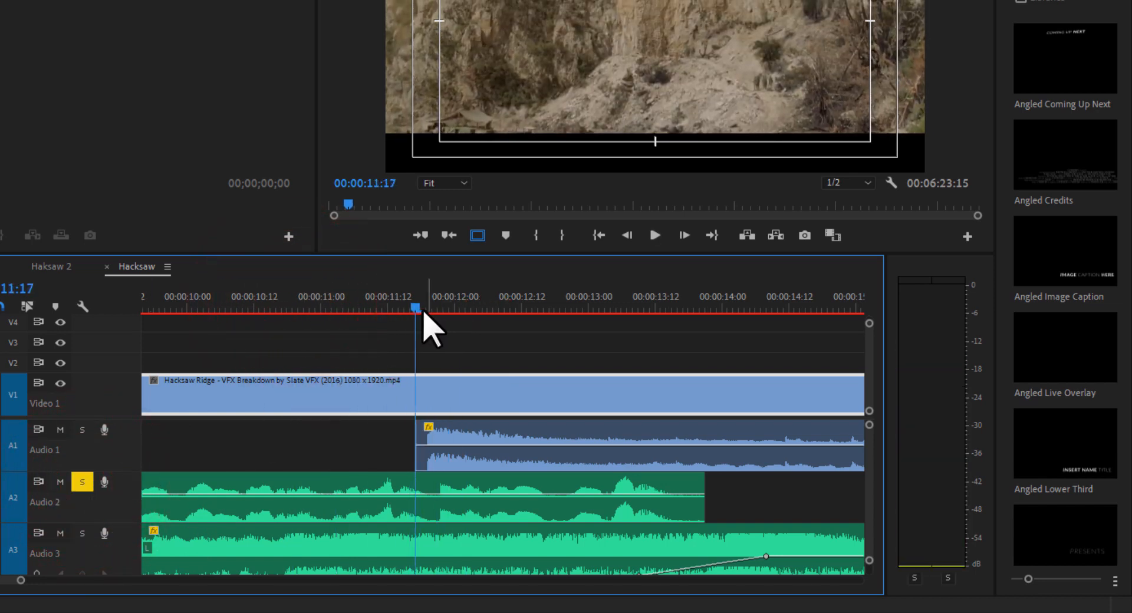
{"action": "left_click_drag", "start_coordinate": [427, 311], "coordinate": [435, 312]}
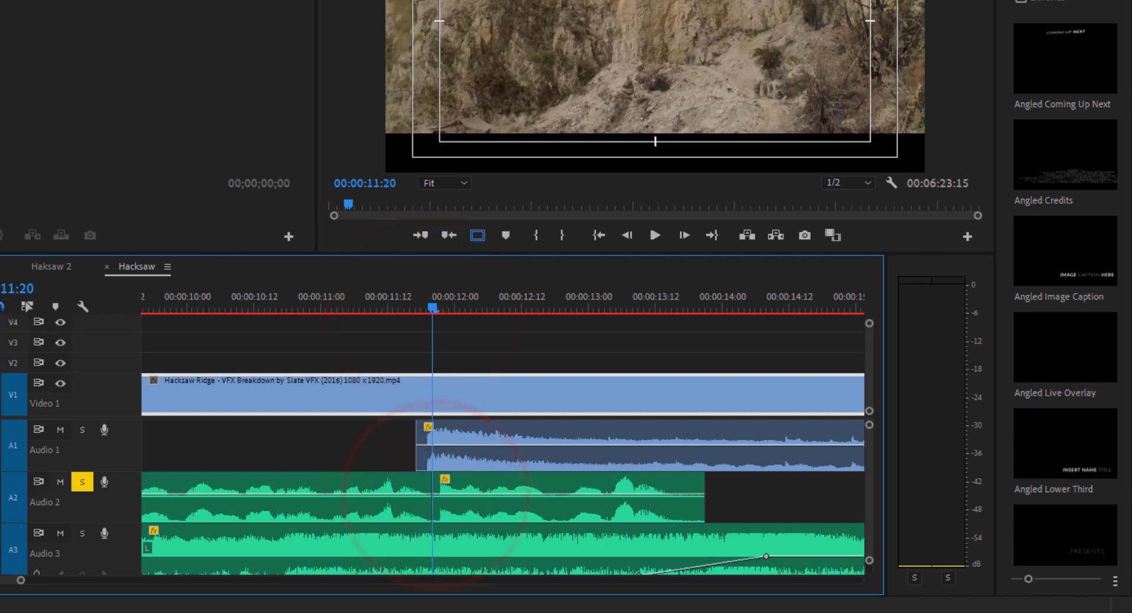
Shift the second Audio 2 clip later to leave a short gap after the first, and play it back with Audio 2's solo off.
{"action": "mouse_move", "coordinate": [486, 489]}
{"action": "left_mouse_down"}
{"action": "mouse_move", "coordinate": [476, 491]}
{"action": "mouse_move", "coordinate": [605, 490]}
{"action": "mouse_move", "coordinate": [496, 484]}
{"action": "left_mouse_up"}
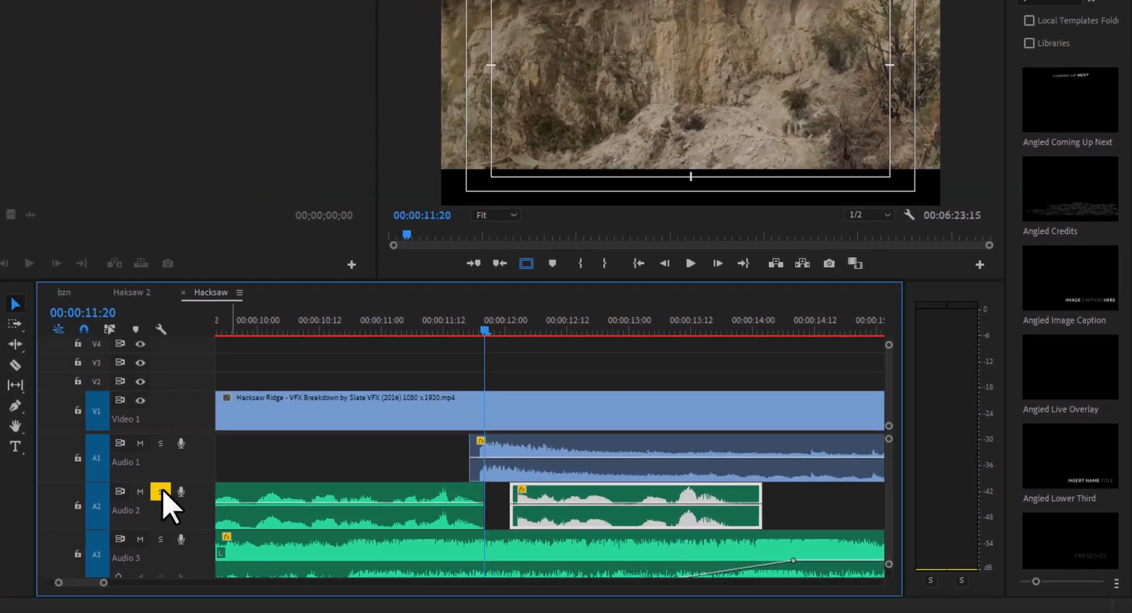
{"action": "left_click", "coordinate": [163, 491]}
{"action": "left_click", "coordinate": [422, 318]}
{"action": "key", "text": "space"}
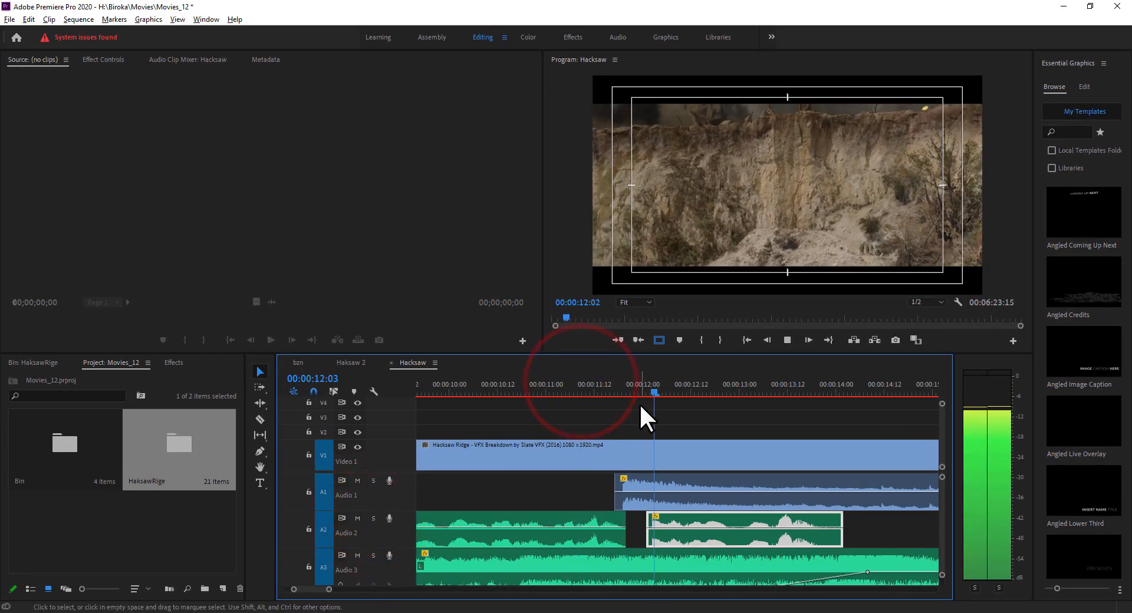
{"action": "left_click", "coordinate": [549, 387]}
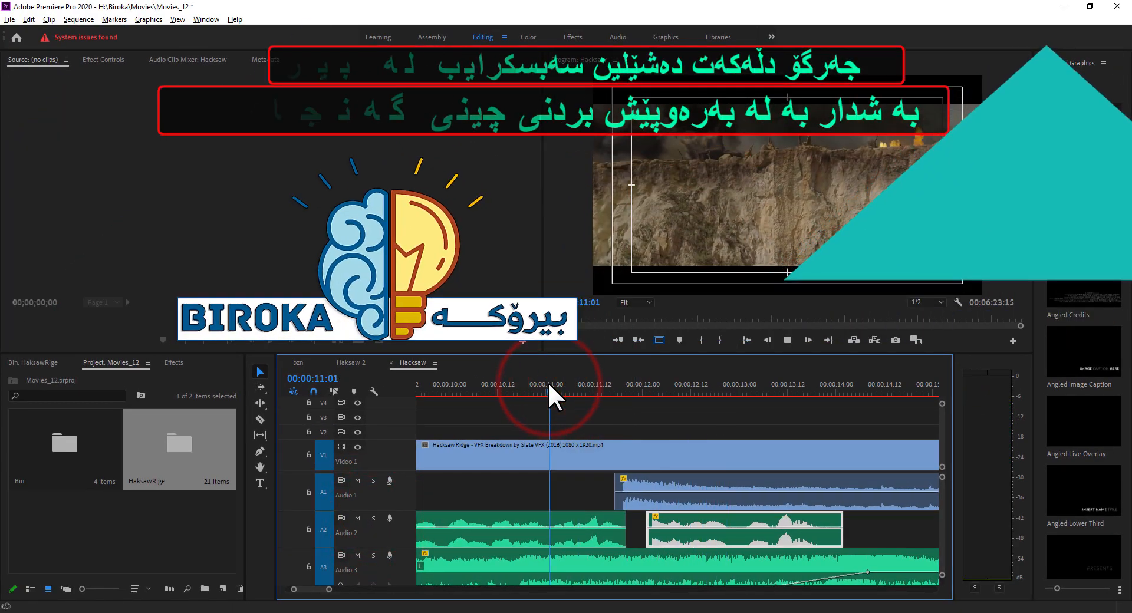
{"action": "key", "text": "space"}
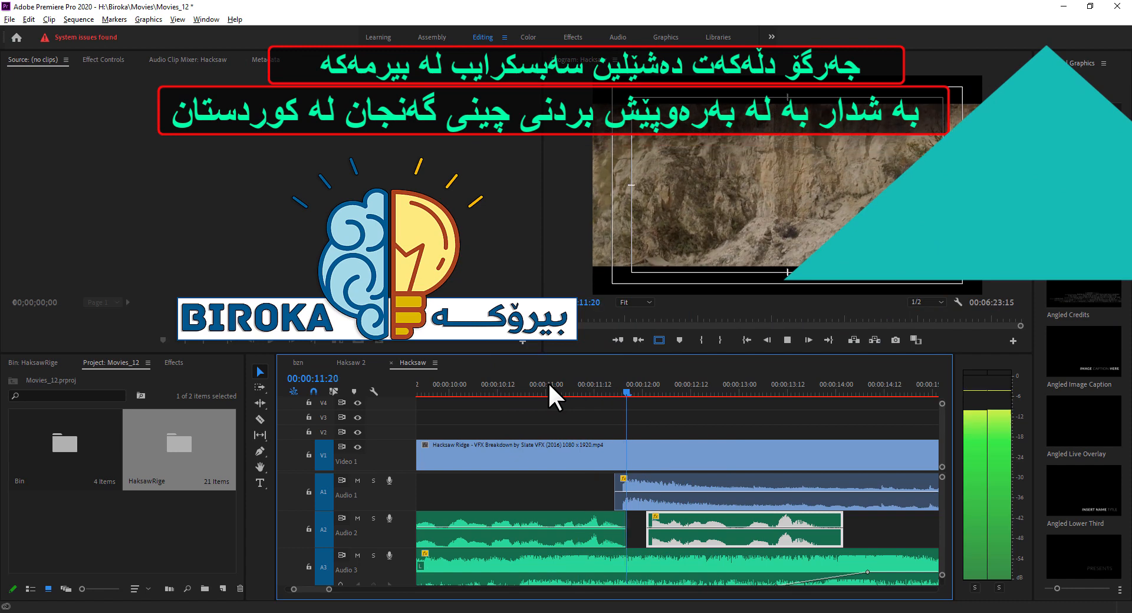
Move the second Audio 2 clip further along to start at about 00:00:12:06 and play back the transition.
{"action": "left_click_drag", "start_coordinate": [670, 512], "coordinate": [713, 525]}
{"action": "left_click", "coordinate": [587, 385]}
{"action": "key", "text": "space"}
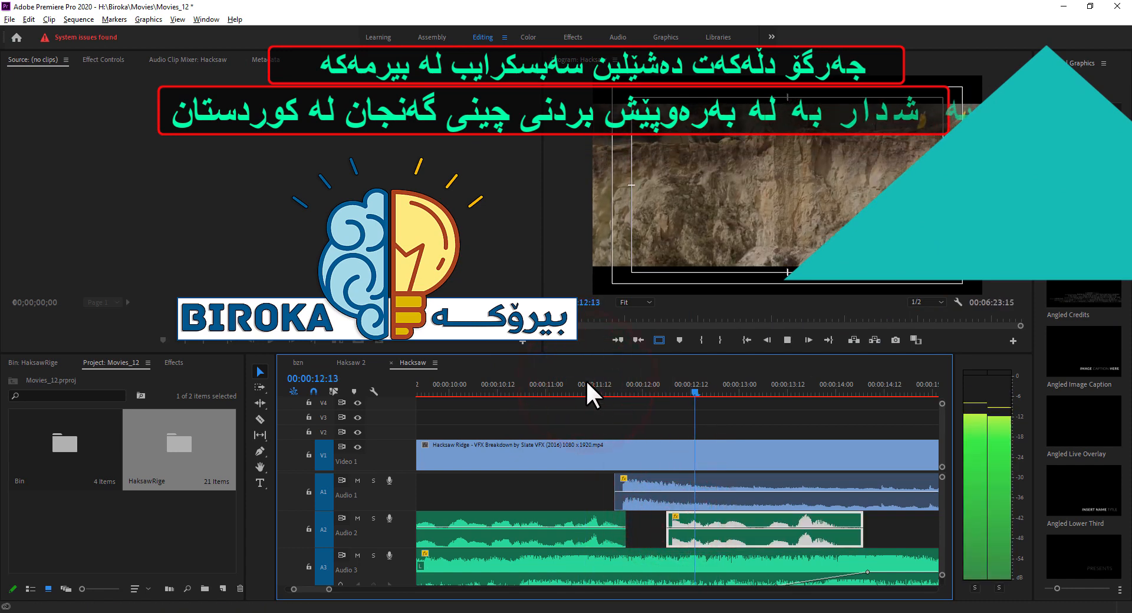
{"action": "key", "text": "space"}
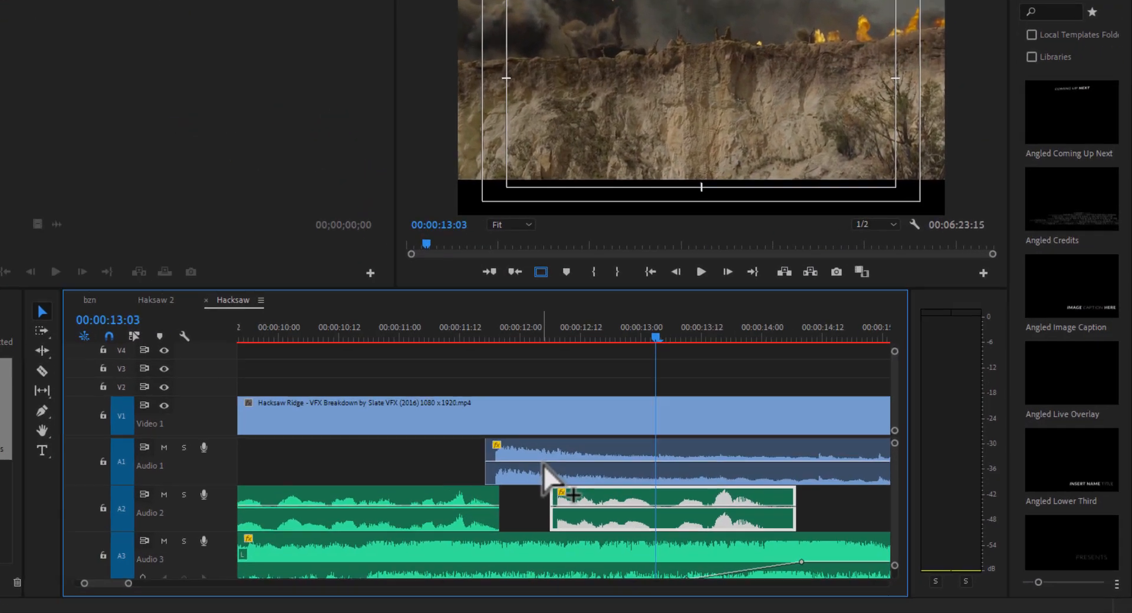
Add two volume keyframes near the start of the Audio 1 clip, lower the second to -42.1 dB and play back the drop.
{"action": "left_click", "coordinate": [663, 492], "text": "ctrl"}
{"action": "left_click", "coordinate": [420, 424], "text": "ctrl"}
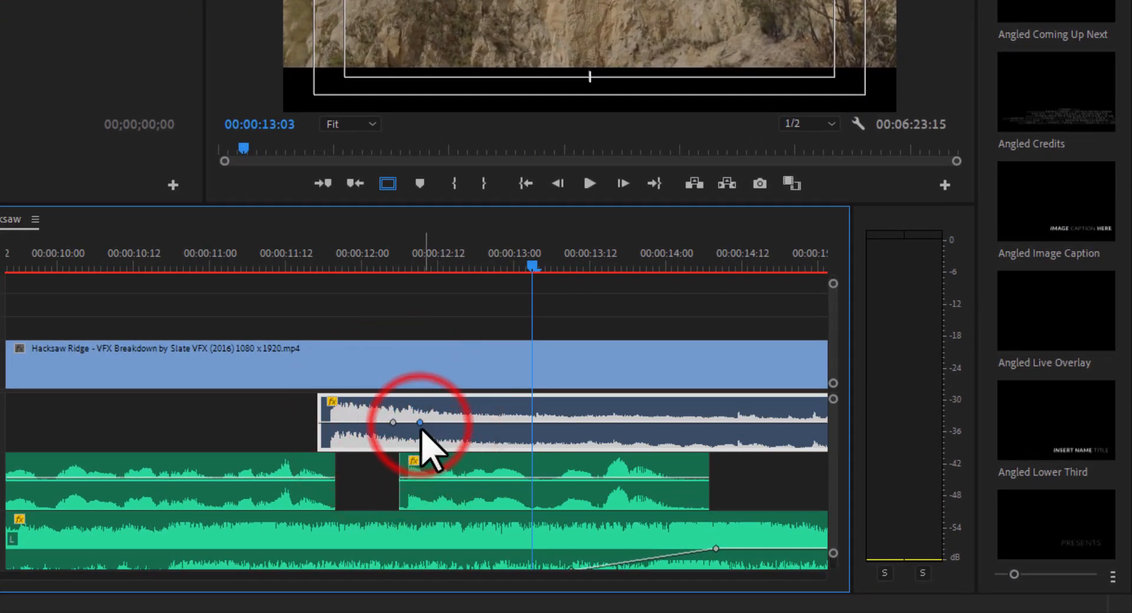
{"action": "left_click_drag", "start_coordinate": [422, 424], "coordinate": [422, 442]}
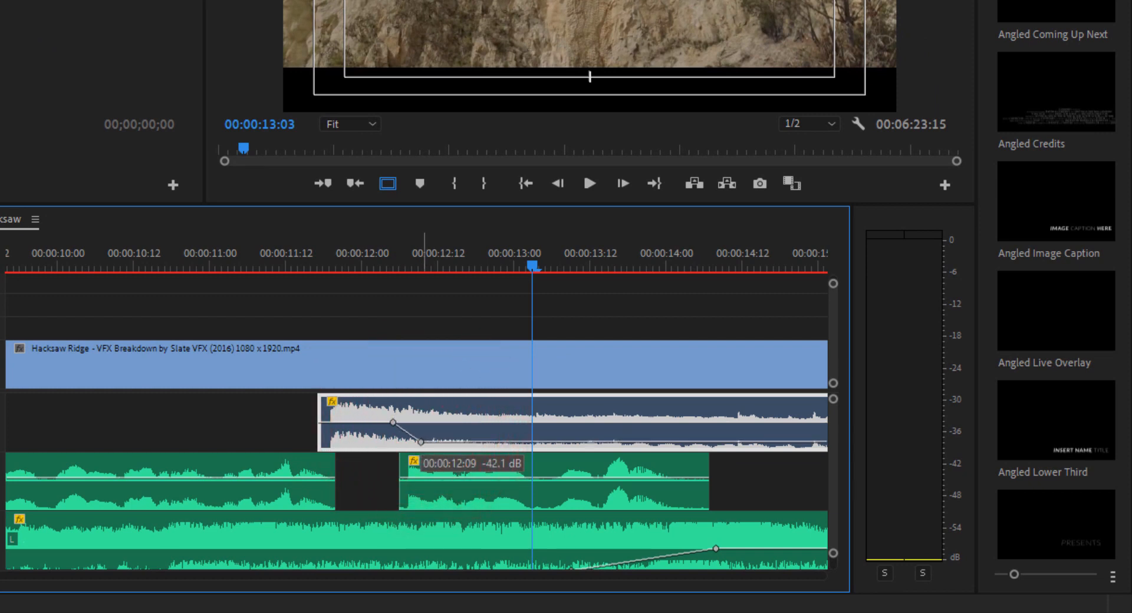
{"action": "key", "text": "minus"}
{"action": "key", "text": "minus"}
{"action": "key", "text": "minus"}
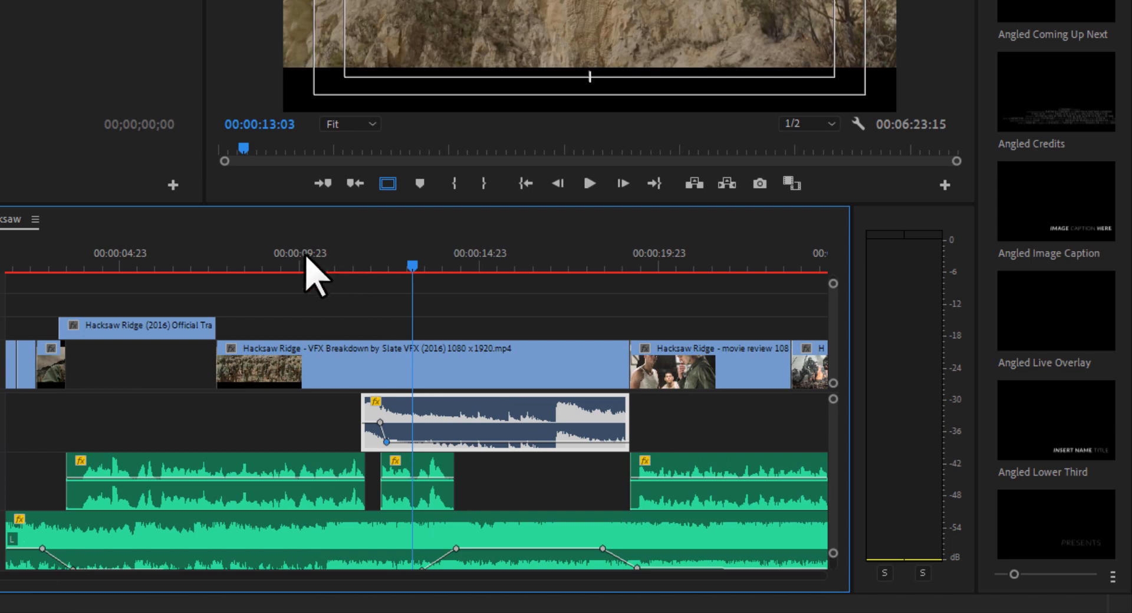
{"action": "key", "text": "space"}
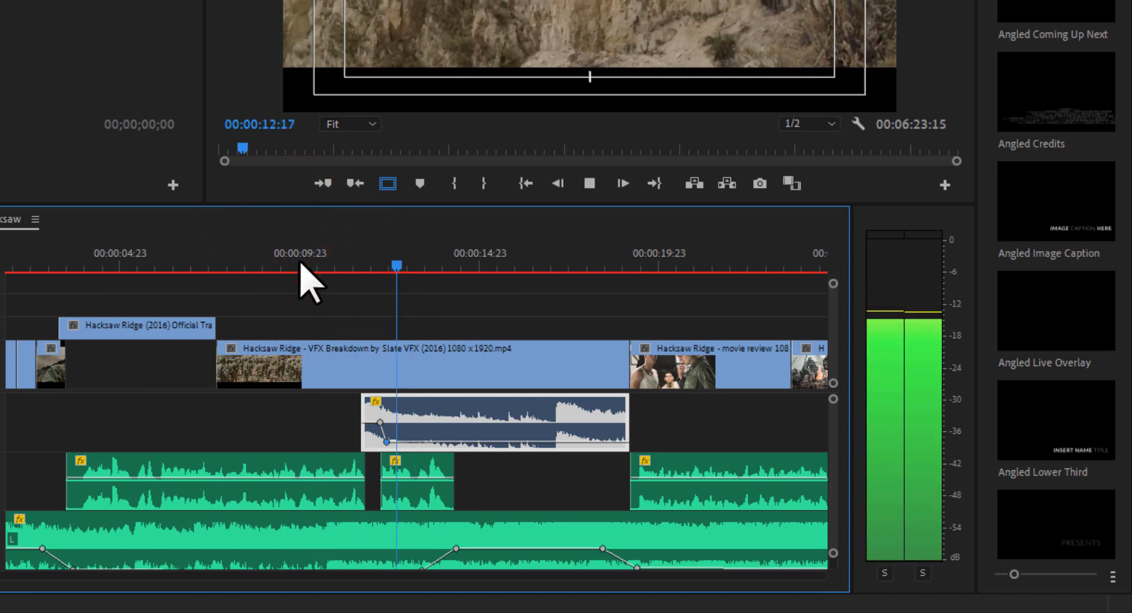
{"action": "left_click", "coordinate": [347, 262]}
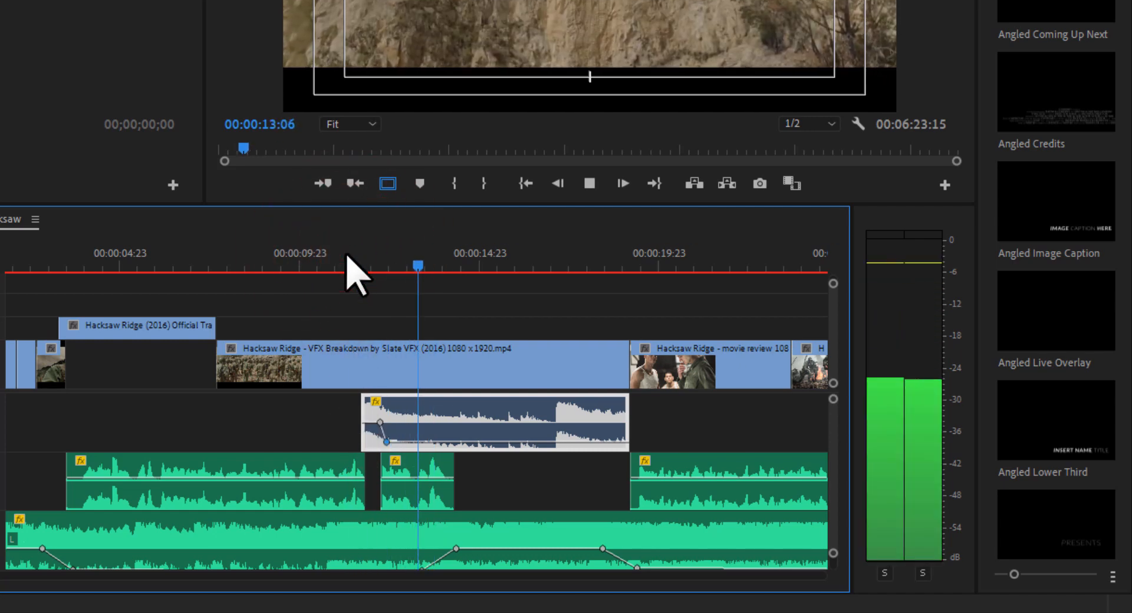
{"action": "key", "text": "space"}
Raise the lowered volume keyframe on the Audio 1 clip to about -29.9 dB and play that part back.
{"action": "left_click", "coordinate": [389, 442]}
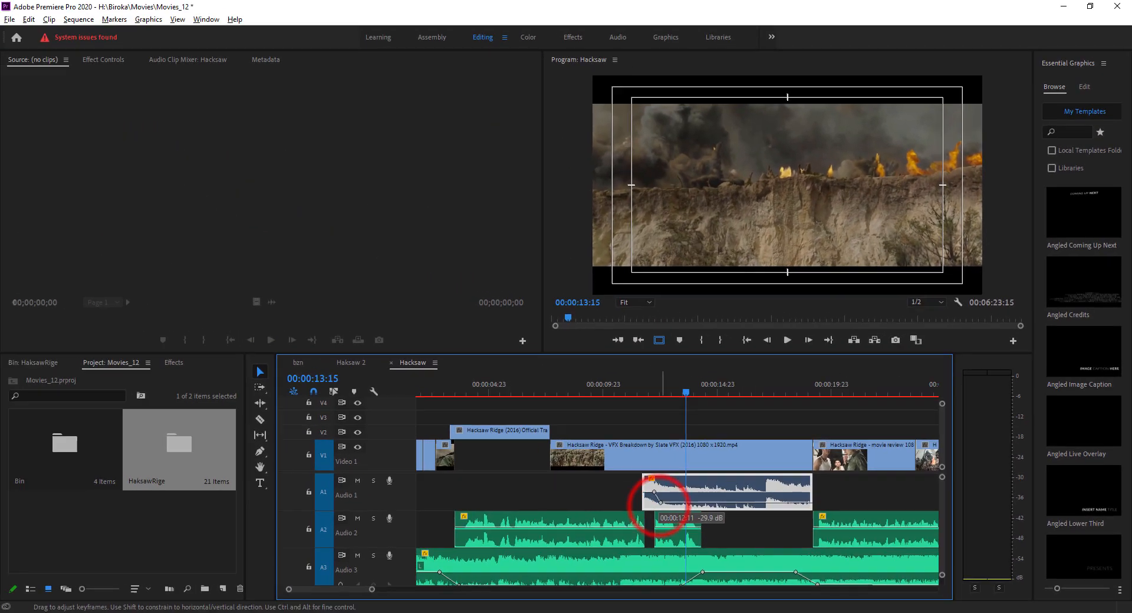
{"action": "left_click", "coordinate": [647, 385]}
{"action": "key", "text": "space"}
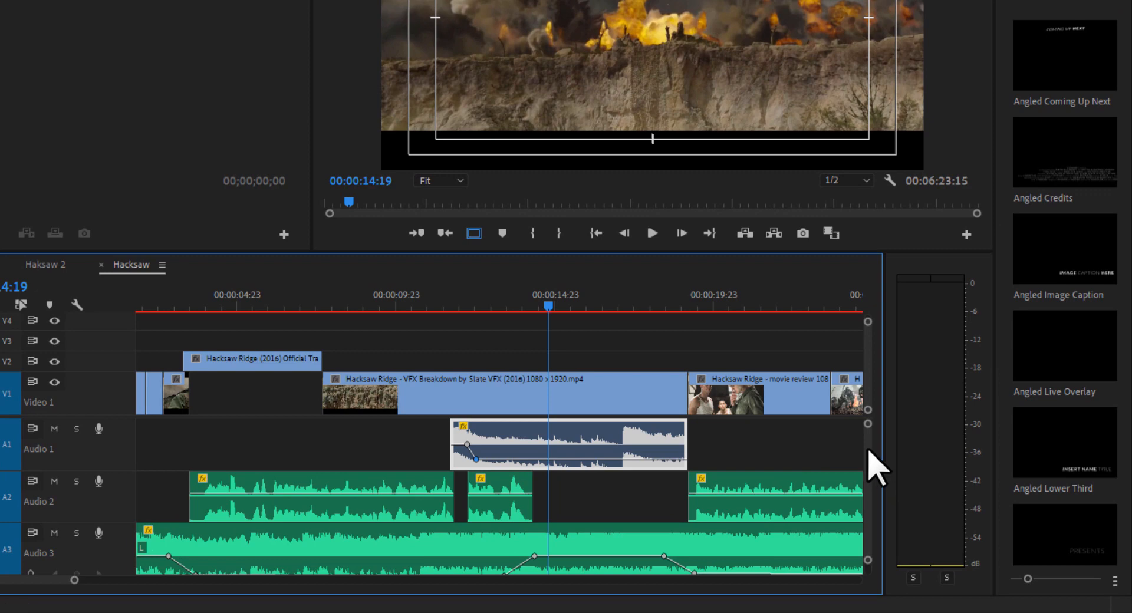
Save the project.
{"action": "mouse_move", "coordinate": [868, 450]}
{"action": "left_mouse_down"}
{"action": "mouse_move", "coordinate": [867, 460]}
{"action": "mouse_move", "coordinate": [866, 445]}
{"action": "left_mouse_up"}
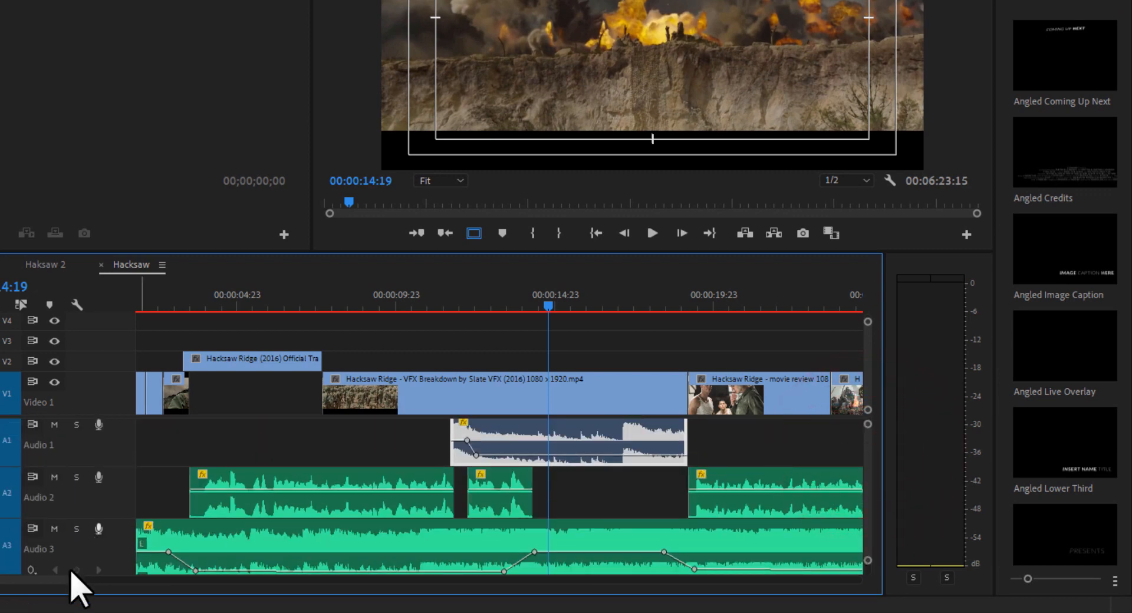
{"action": "left_click_drag", "start_coordinate": [74, 582], "coordinate": [127, 599]}
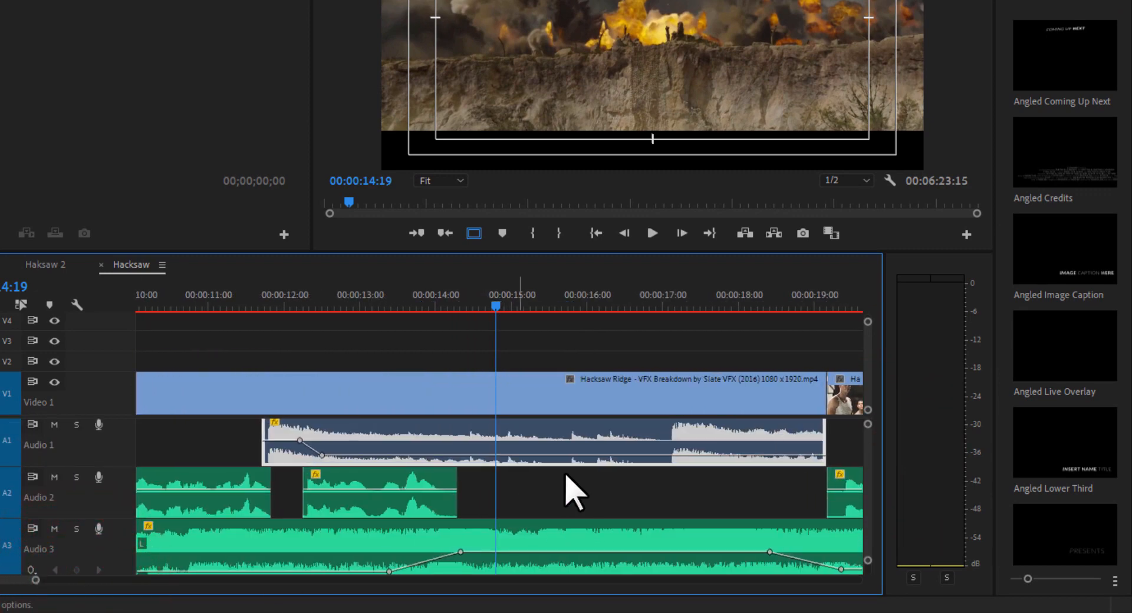
{"action": "key", "text": "ctrl+s"}
{"action": "left_click", "coordinate": [596, 379]}
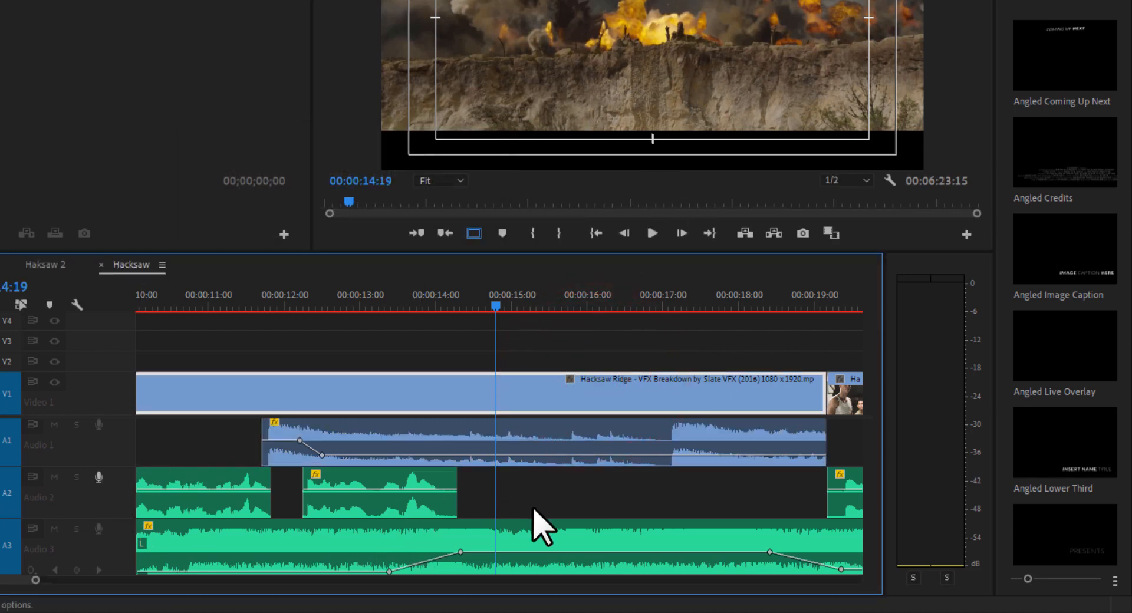
Solo Audio 1, add two volume keyframes from about 00:00:14:07, raise the second to restore the level, and play it back.
{"action": "left_click", "coordinate": [218, 442]}
{"action": "left_click", "coordinate": [357, 446]}
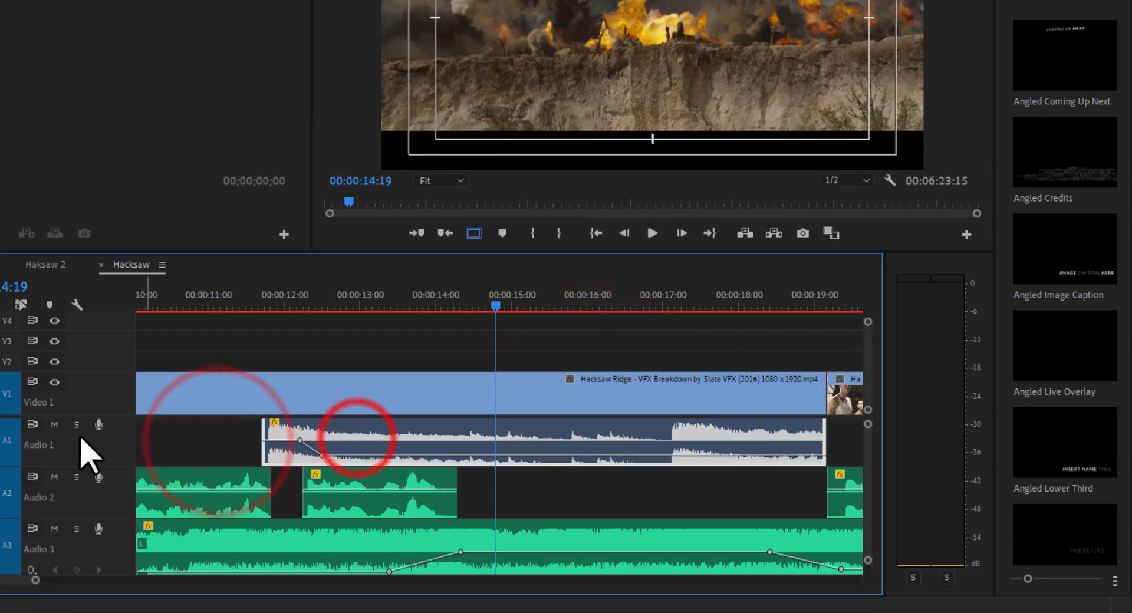
{"action": "left_click", "coordinate": [76, 426]}
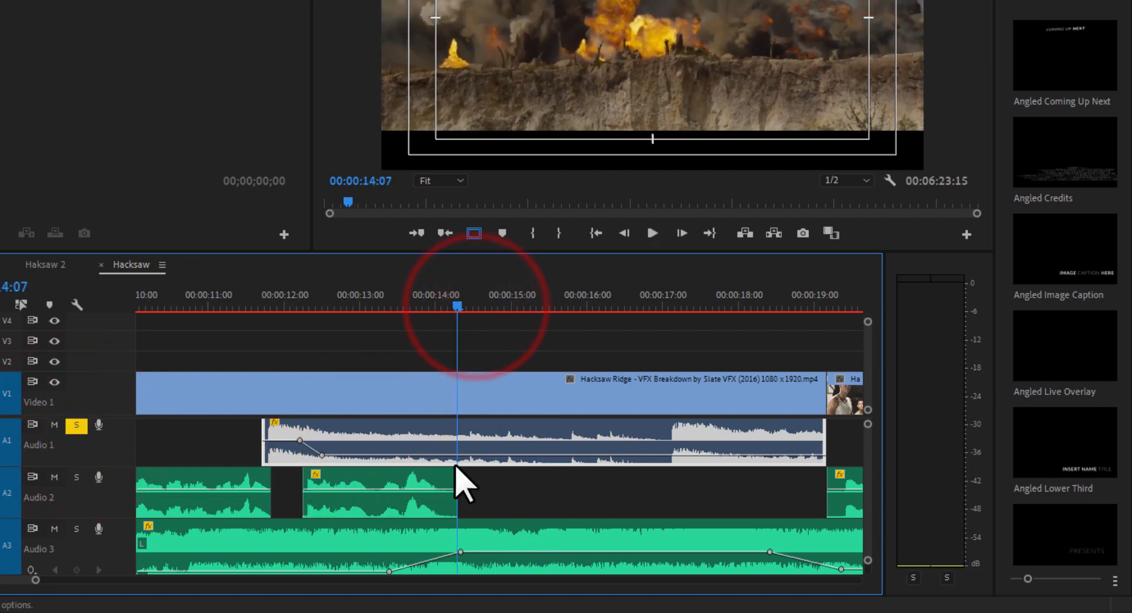
{"action": "left_click", "coordinate": [475, 455]}
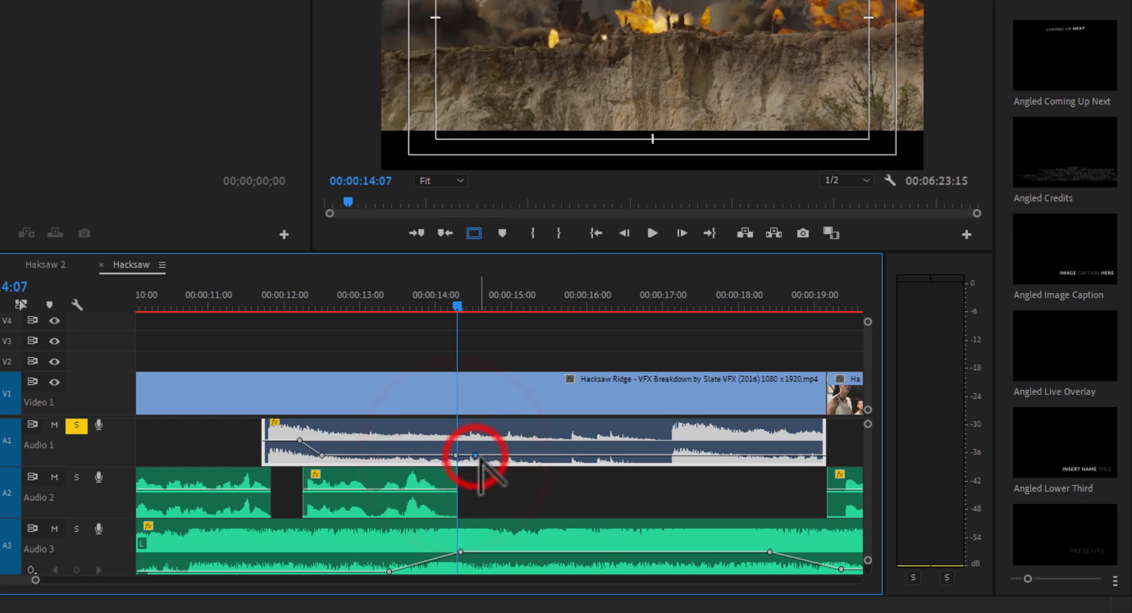
{"action": "left_click_drag", "start_coordinate": [475, 456], "coordinate": [480, 439]}
{"action": "key", "text": "space"}
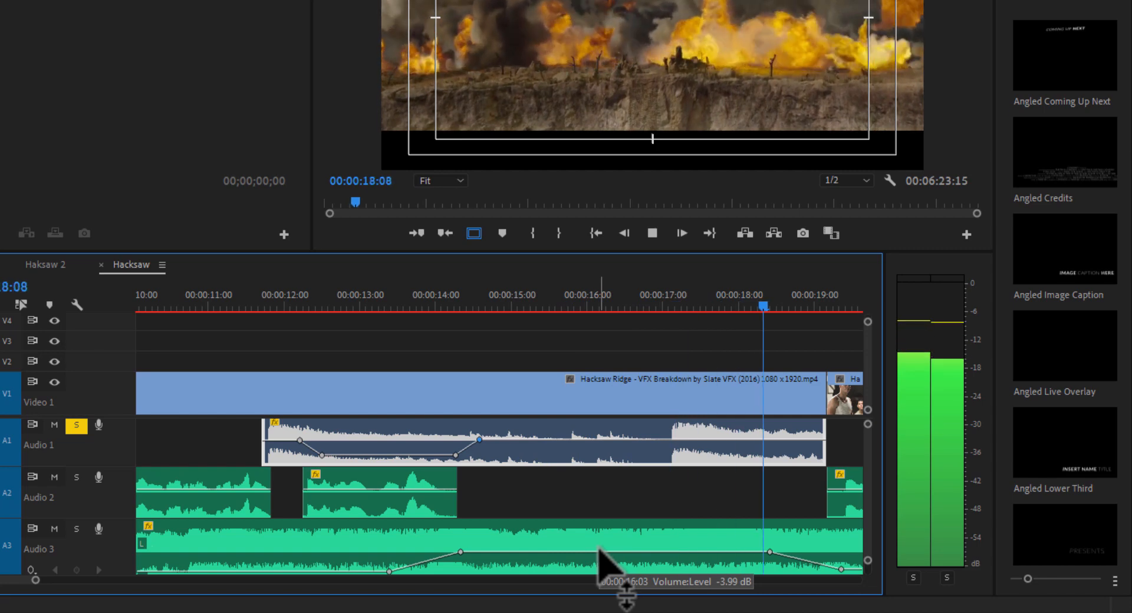
{"action": "key", "text": "space"}
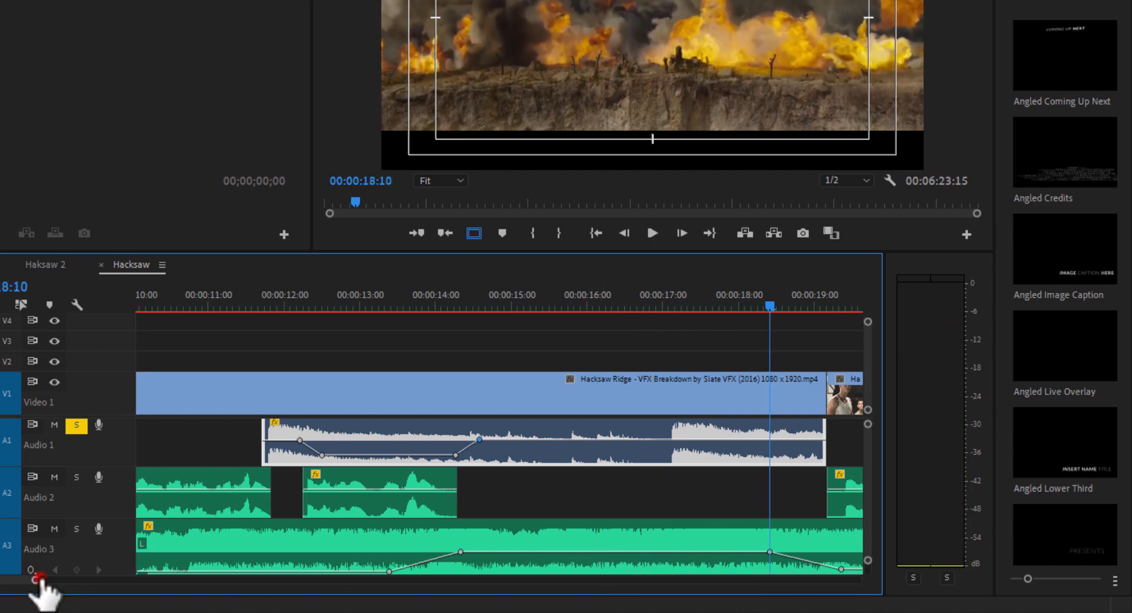
Trim the Audio 1 clip's end back to about 00:00:14:16 and lower its last volume keyframe to fade it out.
{"action": "left_click_drag", "start_coordinate": [36, 579], "coordinate": [52, 580]}
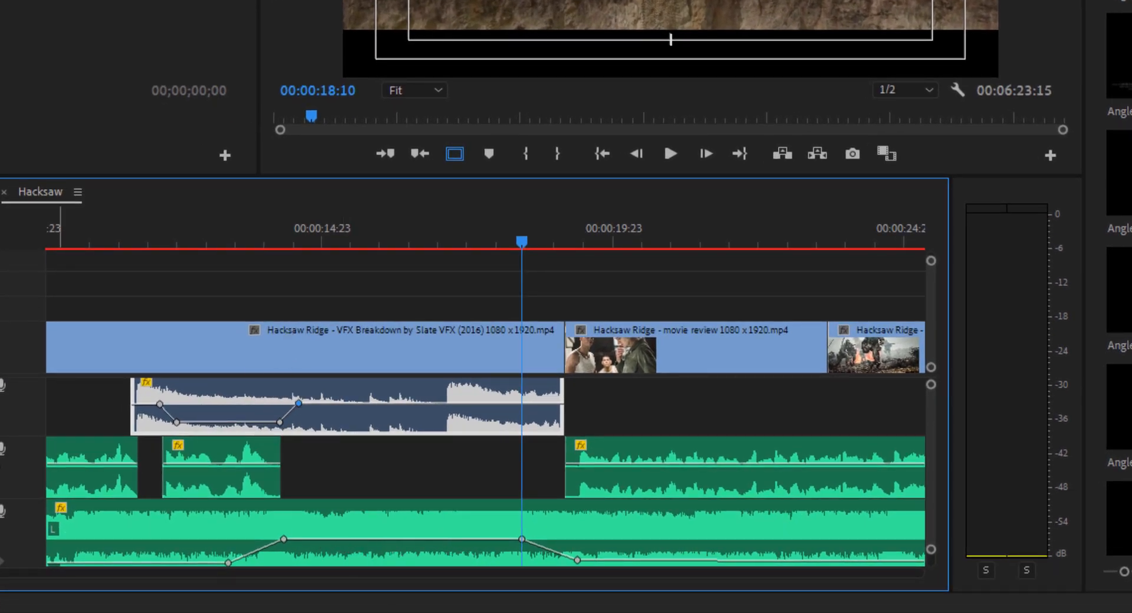
{"action": "left_click", "coordinate": [392, 522]}
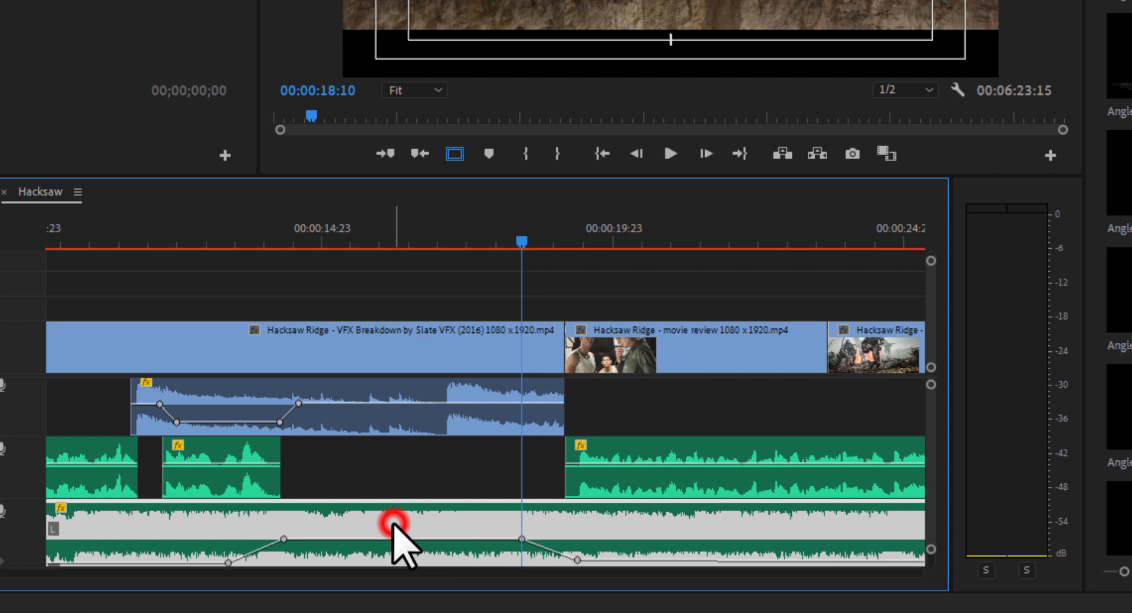
{"action": "left_click", "coordinate": [497, 389]}
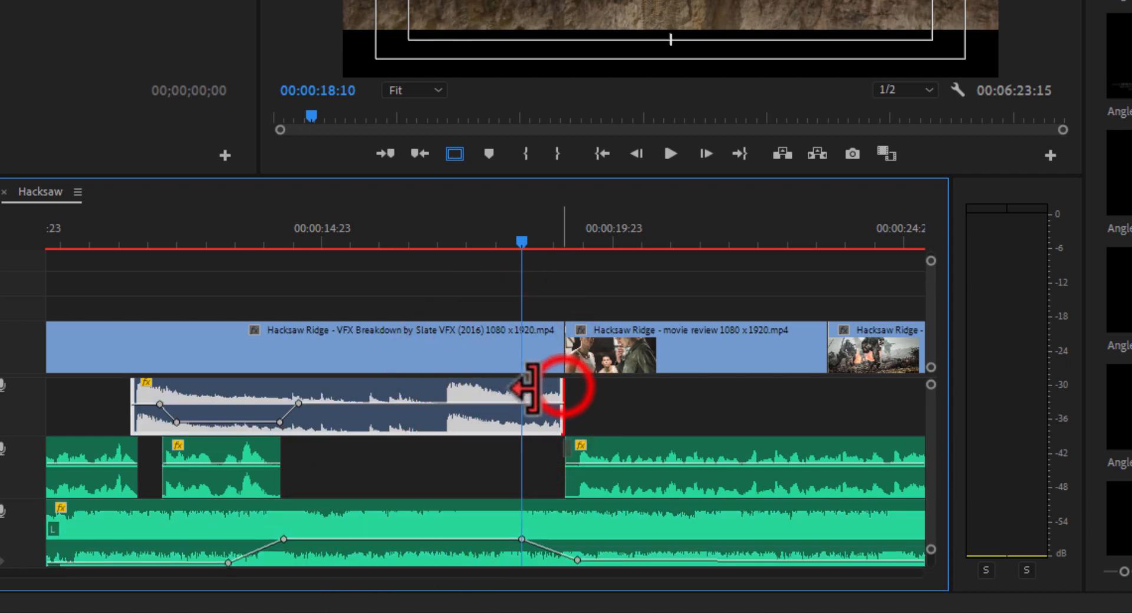
{"action": "left_click_drag", "start_coordinate": [534, 389], "coordinate": [304, 475]}
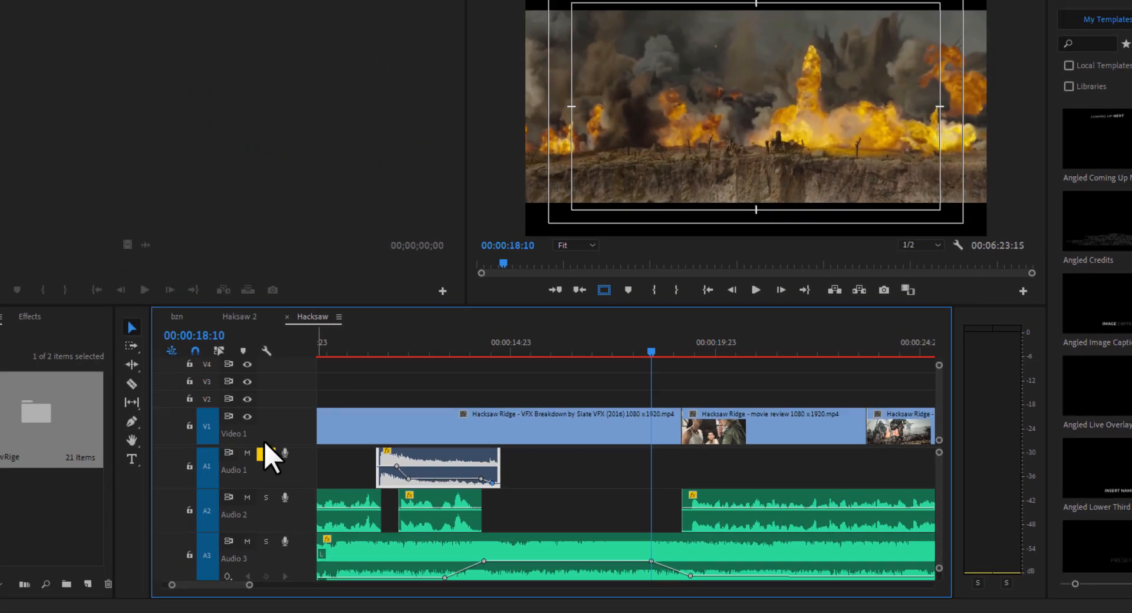
Turn off Audio 1's solo and play the sequence through to about 00:00:30.
{"action": "left_click", "coordinate": [377, 477]}
{"action": "key", "text": "space"}
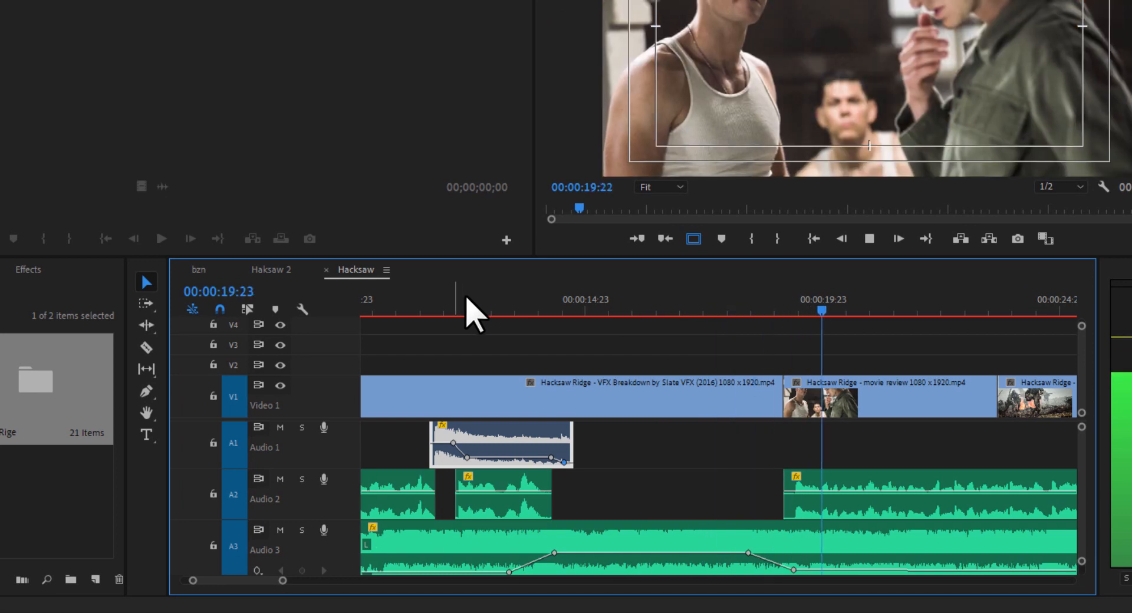
{"action": "left_click_drag", "start_coordinate": [286, 582], "coordinate": [324, 591]}
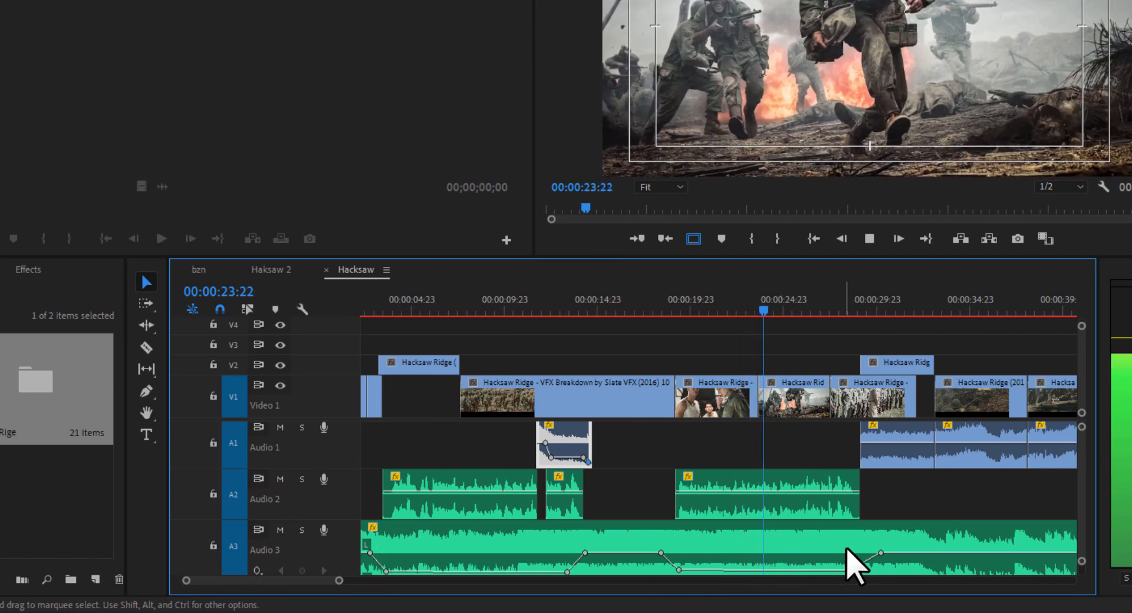
{"action": "left_click_drag", "start_coordinate": [307, 587], "coordinate": [311, 587]}
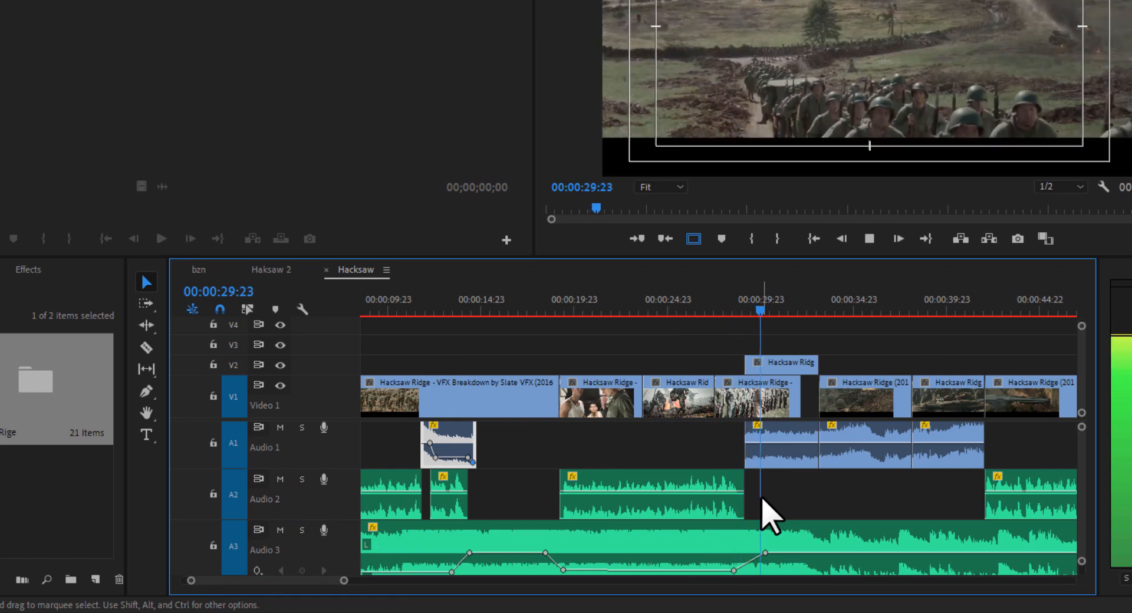
{"action": "key", "text": "space"}
Solo Audio 1 and listen to its clips from about 00:00:29 to 00:00:36.
{"action": "left_click_drag", "start_coordinate": [344, 583], "coordinate": [311, 587]}
{"action": "left_click", "coordinate": [705, 442]}
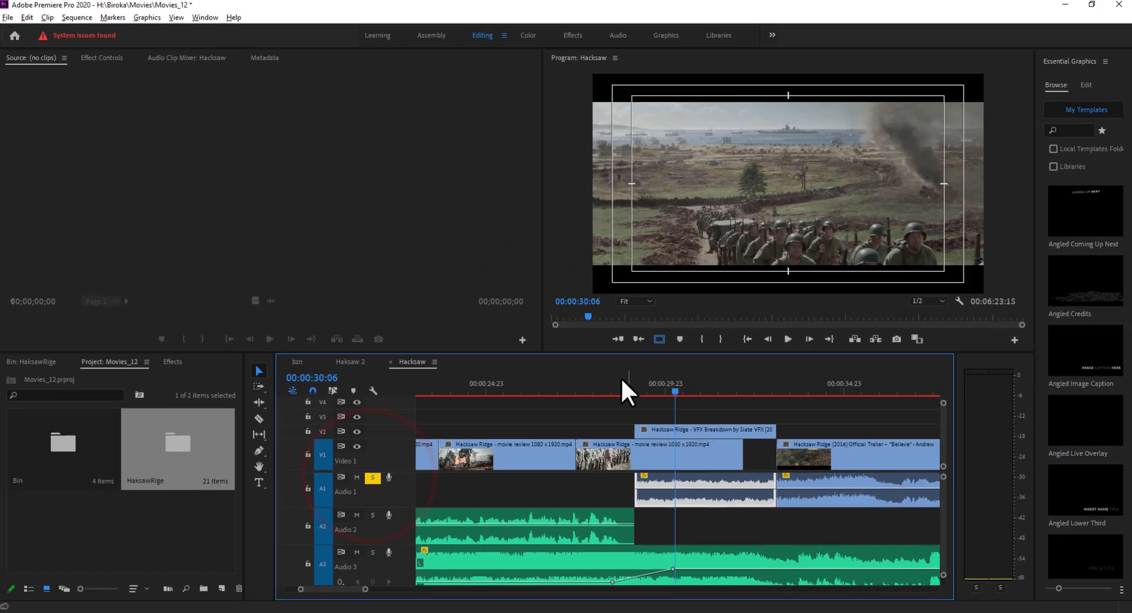
{"action": "left_click", "coordinate": [637, 294]}
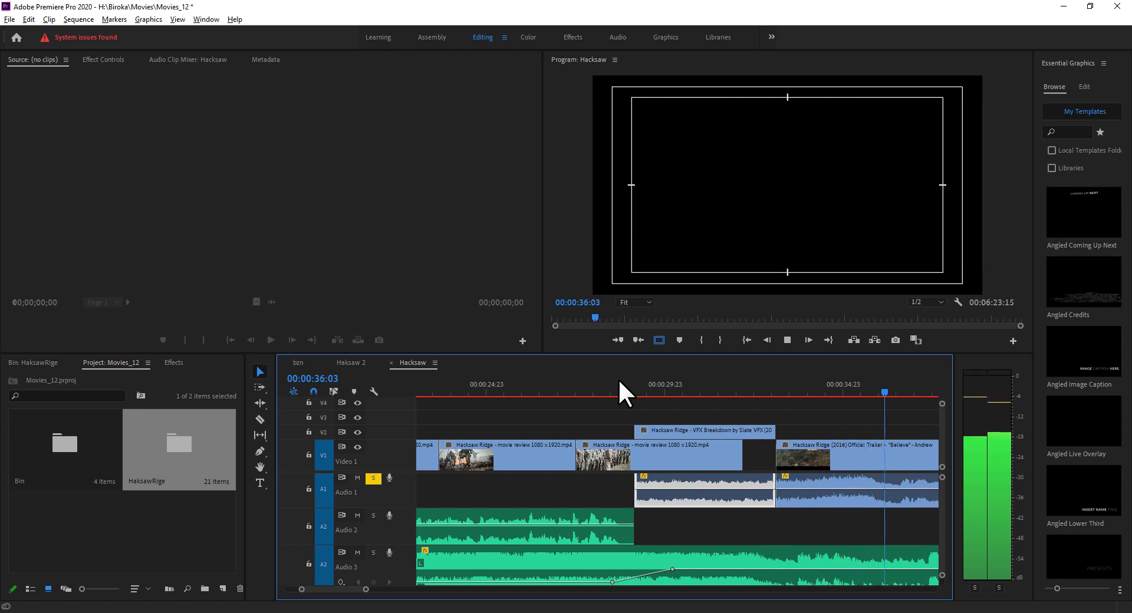
{"action": "key", "text": "space"}
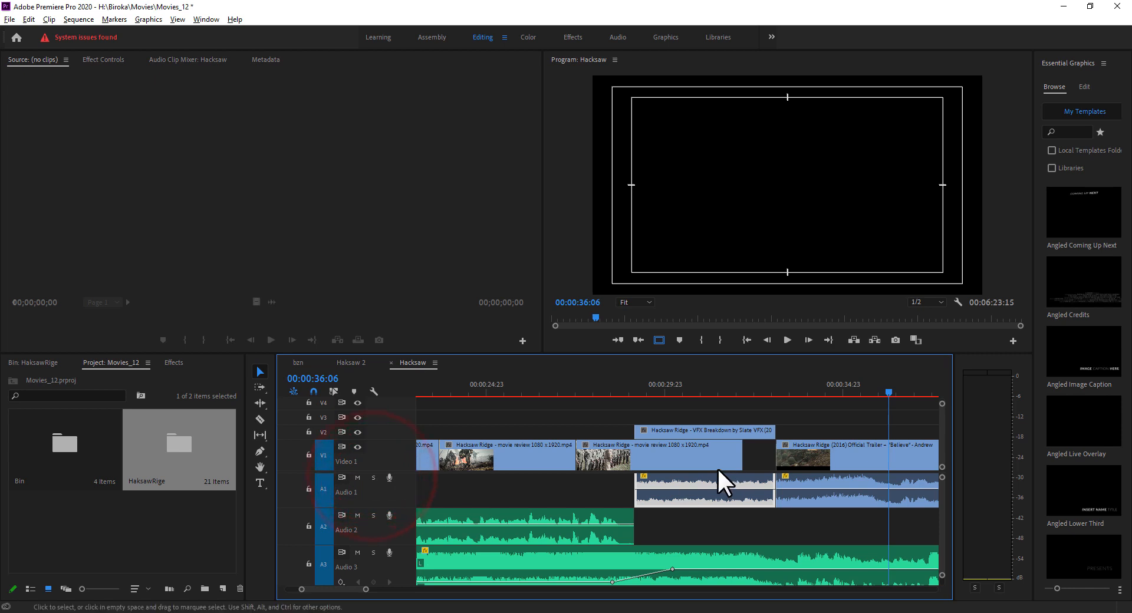
Delete the Audio 1 clip beneath the VFX Breakdown clip on V2, with Audio 1's solo off.
{"action": "left_click", "coordinate": [720, 412]}
{"action": "left_click", "coordinate": [720, 429]}
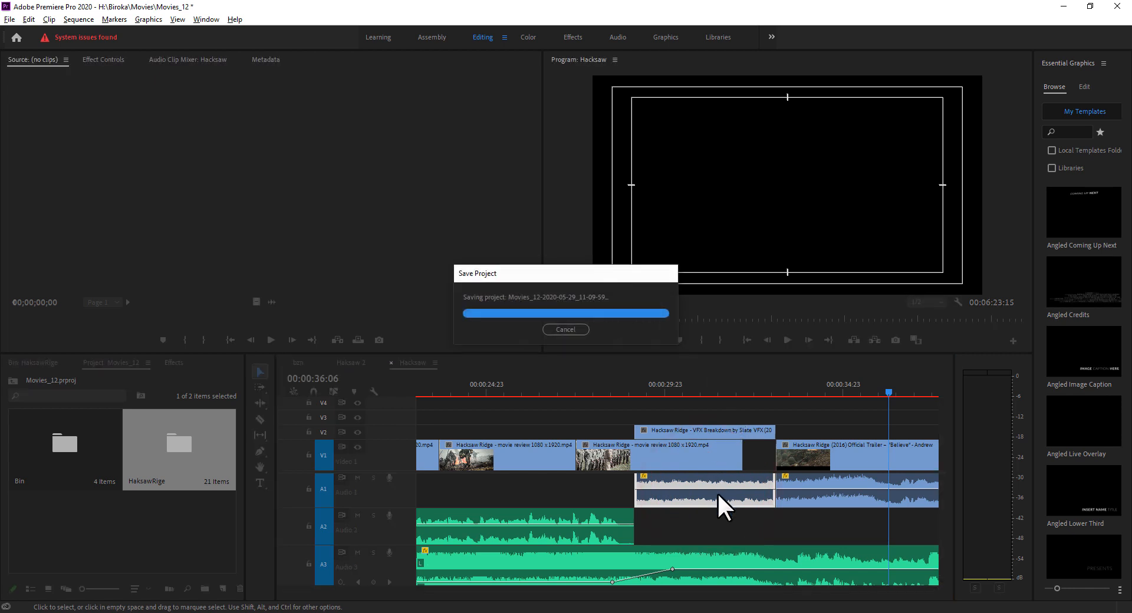
{"action": "key", "text": "Delete"}
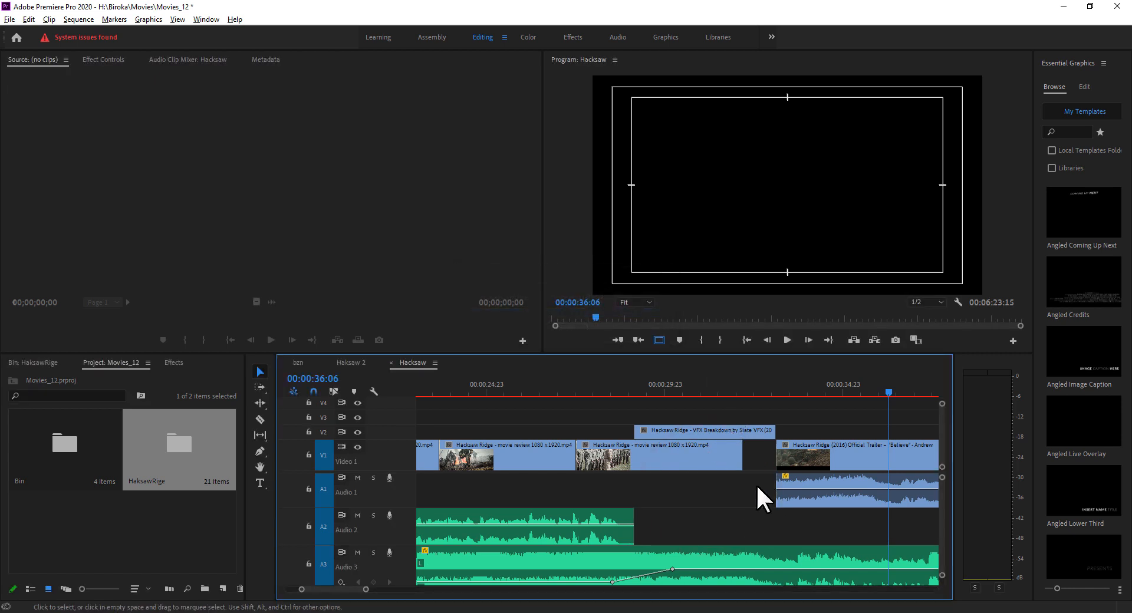
Play the section around 00:00:34 to 00:00:37 to hear the trailer clips' audio against the Audio 3 music.
{"action": "left_click_drag", "start_coordinate": [346, 591], "coordinate": [349, 591]}
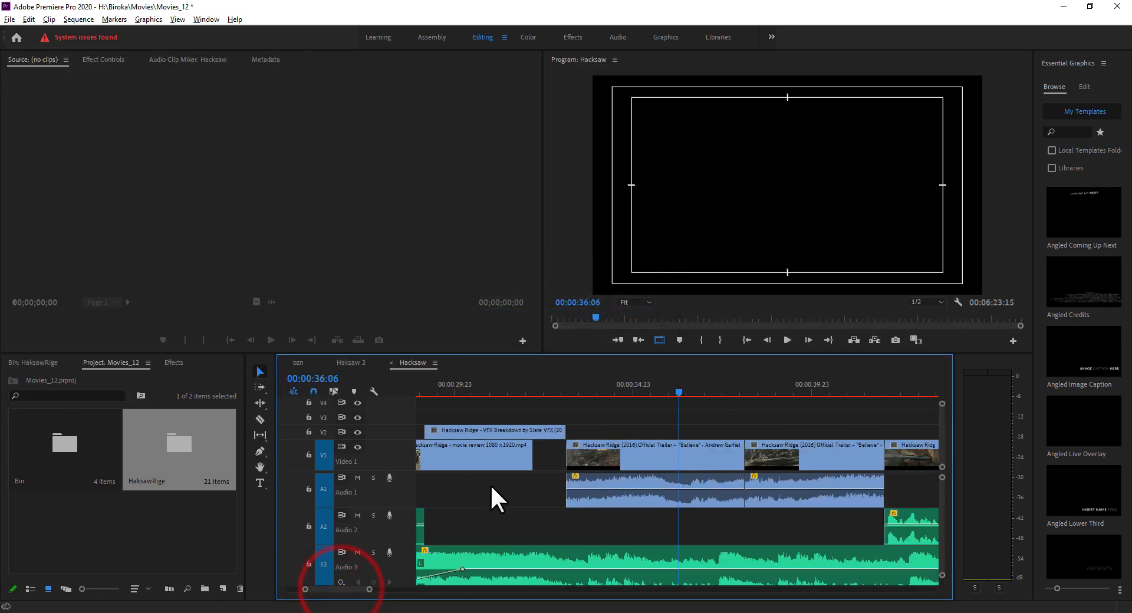
{"action": "key", "text": "space"}
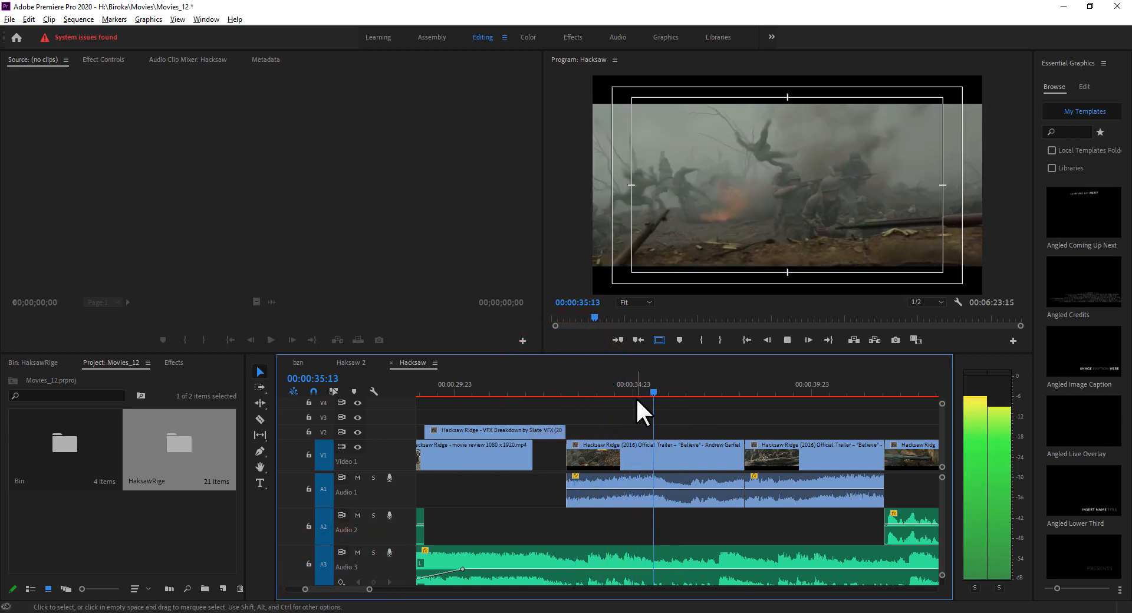
{"action": "key", "text": "space"}
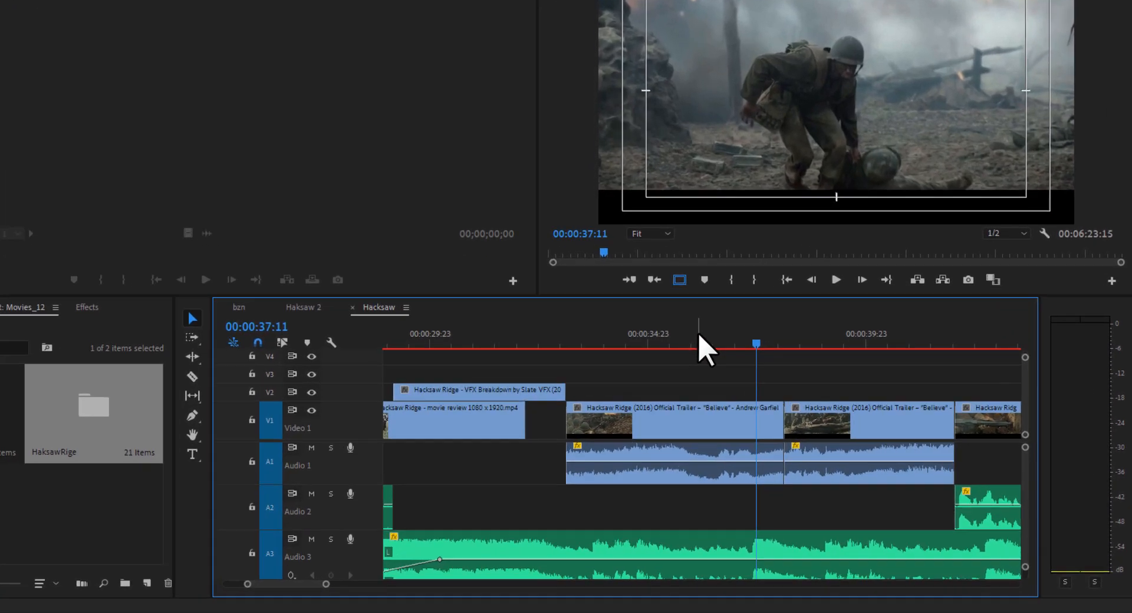
{"action": "left_click", "coordinate": [700, 337]}
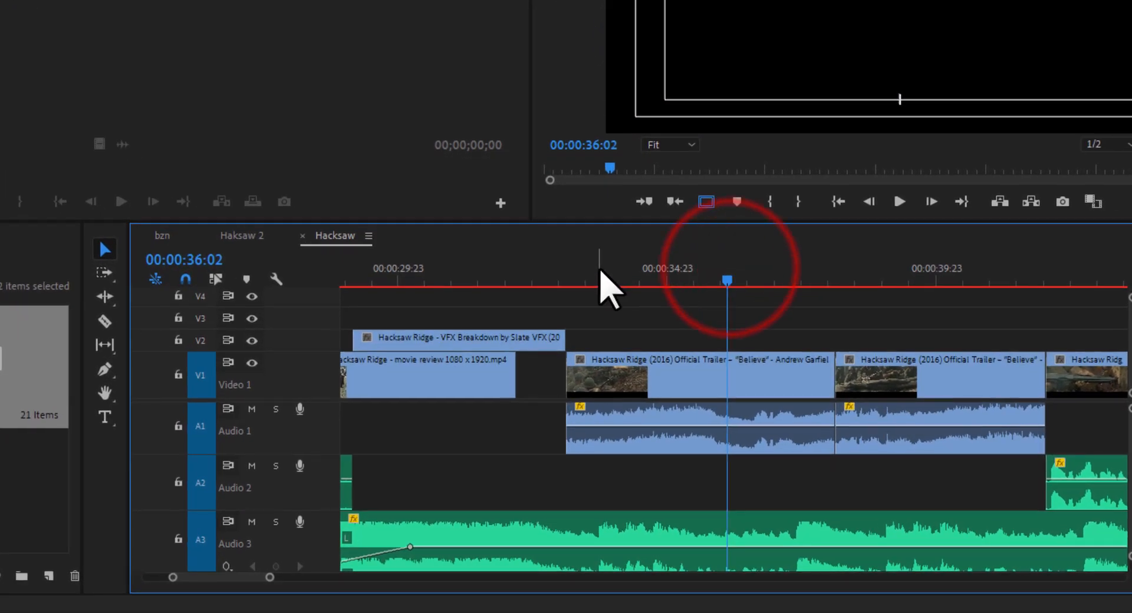
{"action": "left_click", "coordinate": [589, 335]}
{"action": "key", "text": "space"}
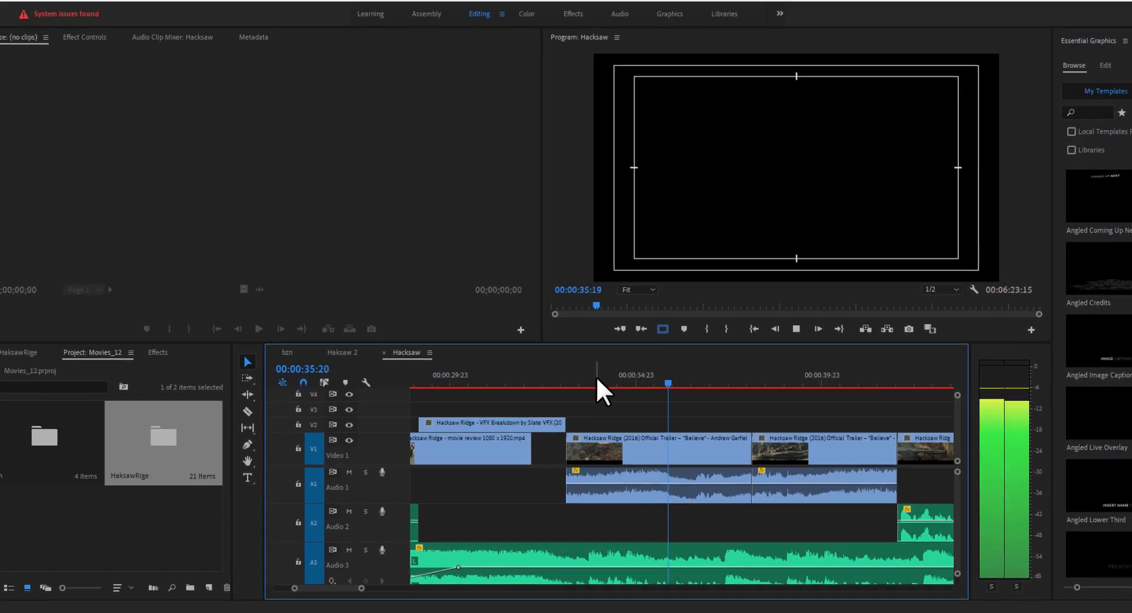
Add two volume keyframes to the Audio 3 music around 00:00:33:00 and lower the second to duck the music under the trailer clip.
{"action": "left_click", "coordinate": [562, 382]}
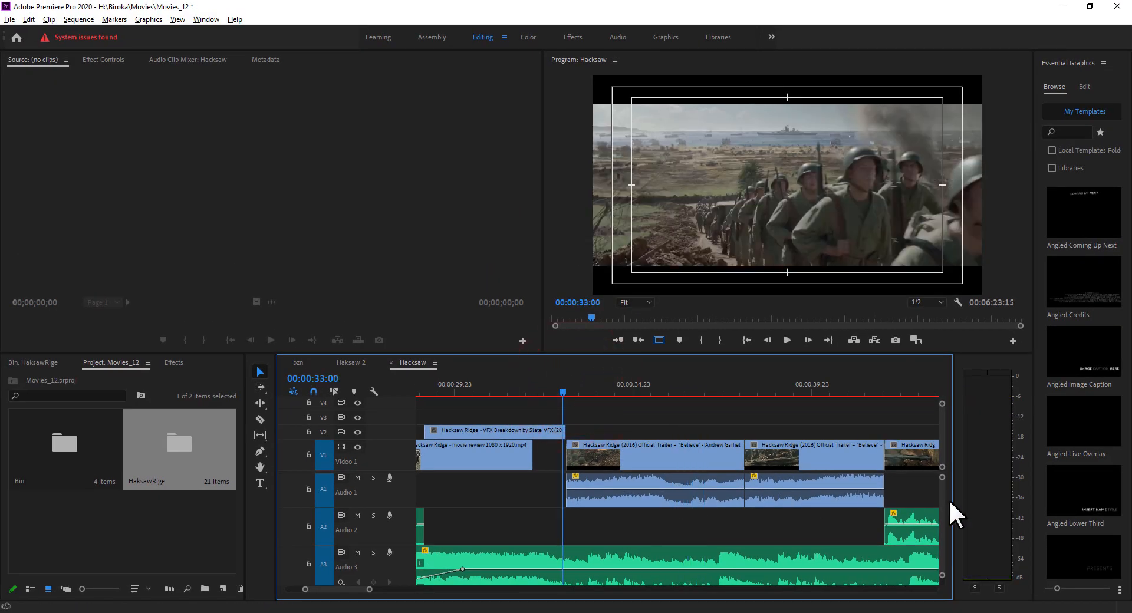
{"action": "left_click_drag", "start_coordinate": [942, 490], "coordinate": [943, 490]}
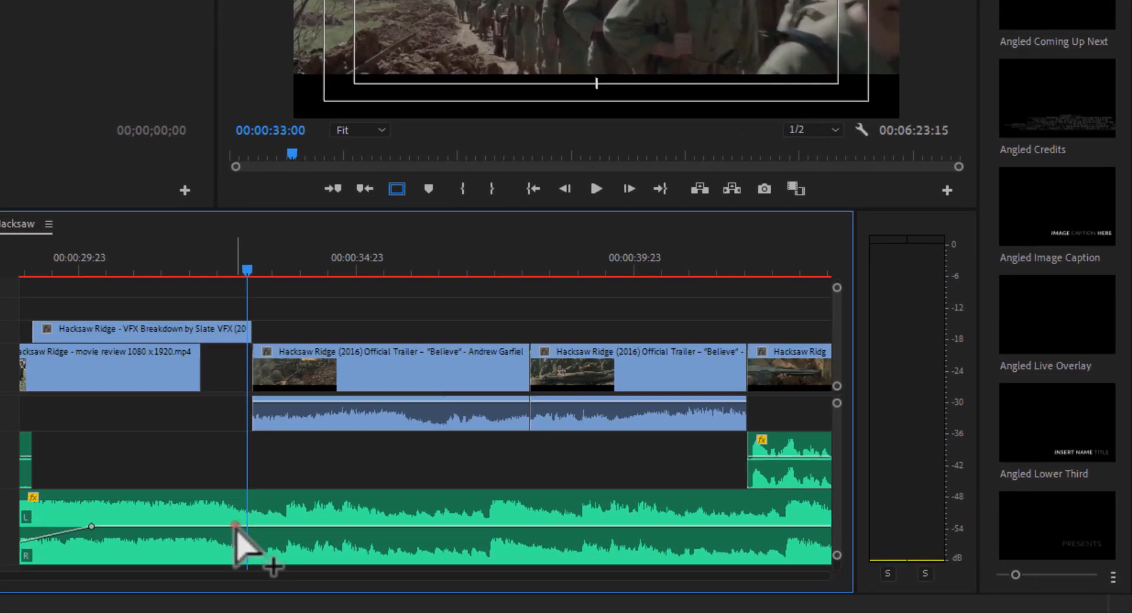
{"action": "left_click", "coordinate": [235, 527], "text": "ctrl"}
{"action": "left_click", "coordinate": [259, 527], "text": "ctrl"}
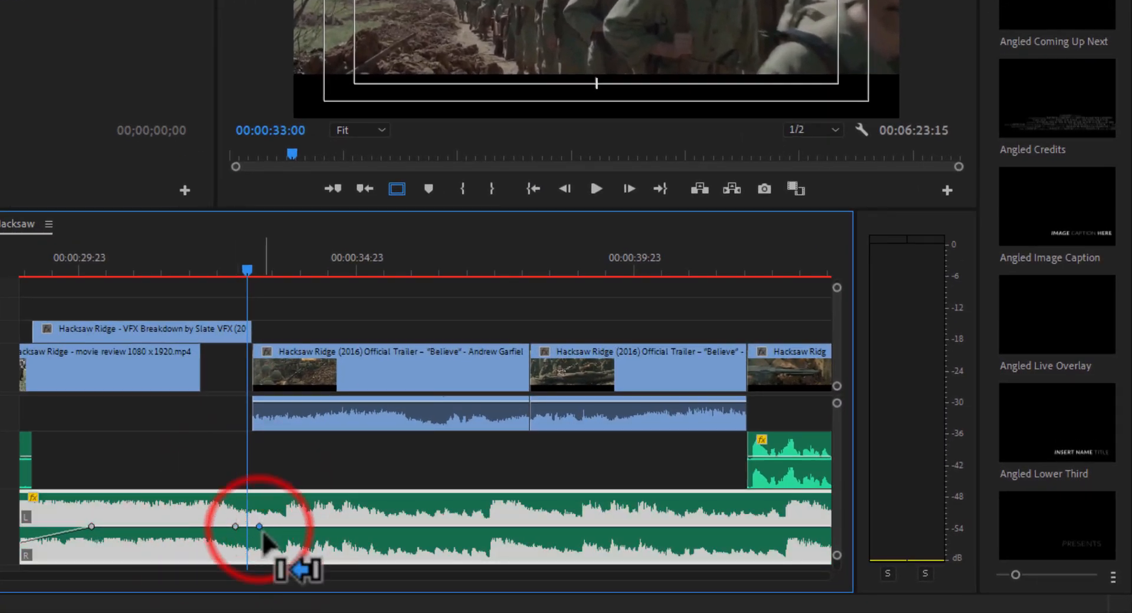
{"action": "left_click_drag", "start_coordinate": [260, 527], "coordinate": [267, 551]}
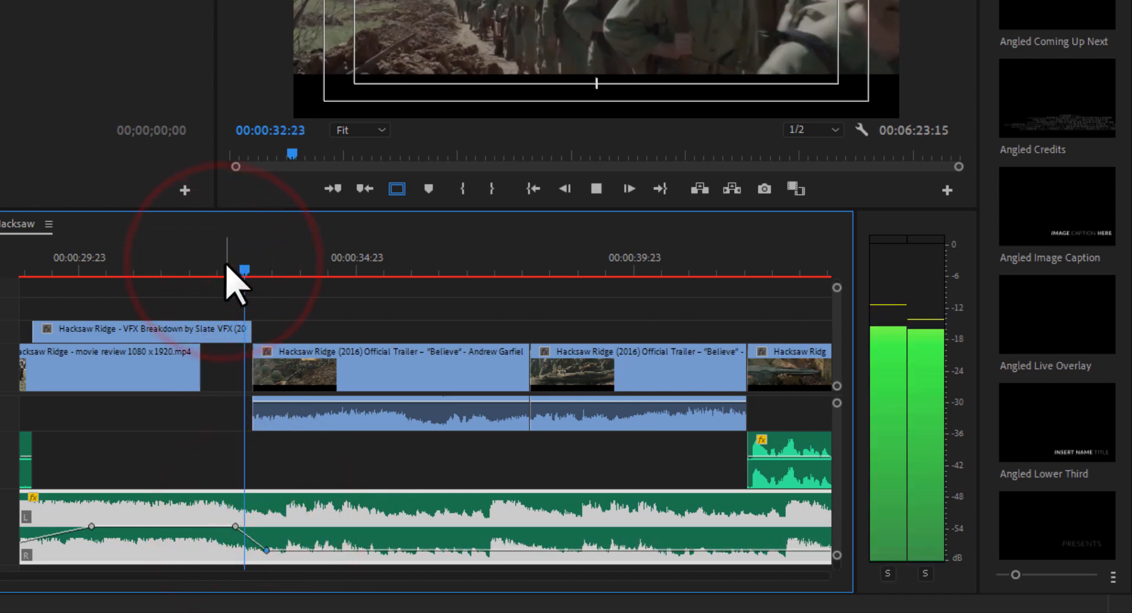
{"action": "key", "text": "space"}
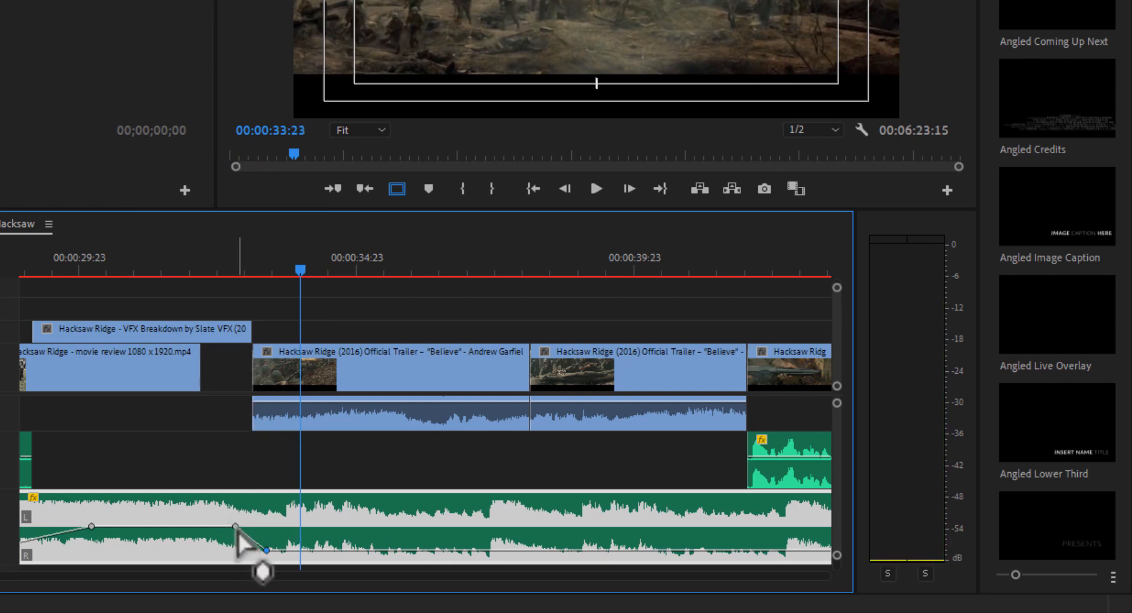
Shift the first ducking keyframe on Audio 3 to about 00:00:33:00 at -4.5 dB and play the transition.
{"action": "left_click_drag", "start_coordinate": [236, 526], "coordinate": [253, 528]}
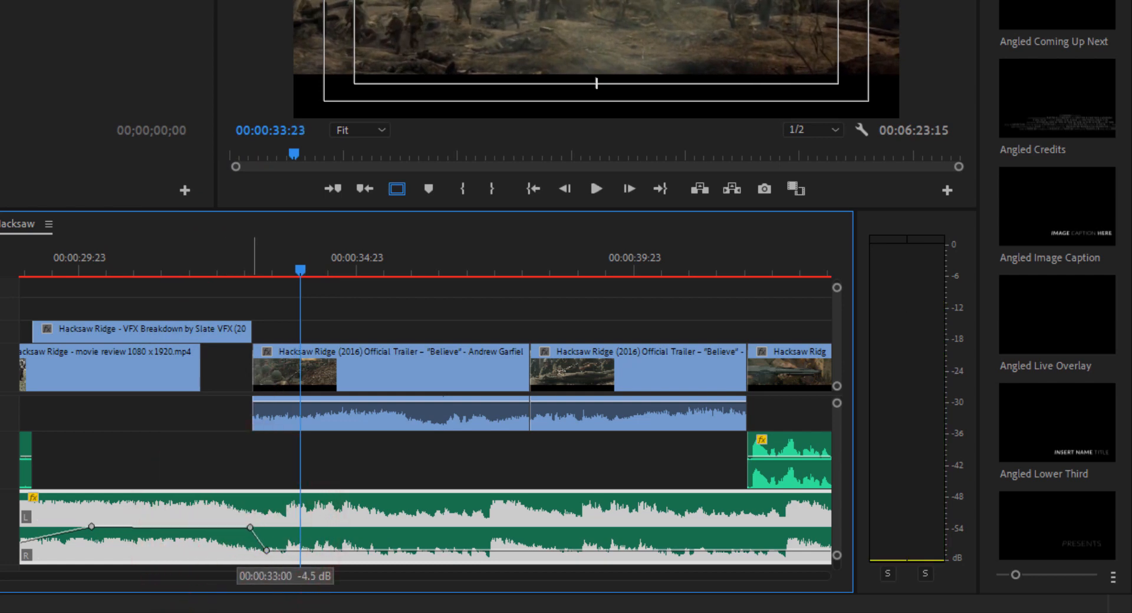
{"action": "left_click", "coordinate": [238, 262]}
{"action": "key", "text": "space"}
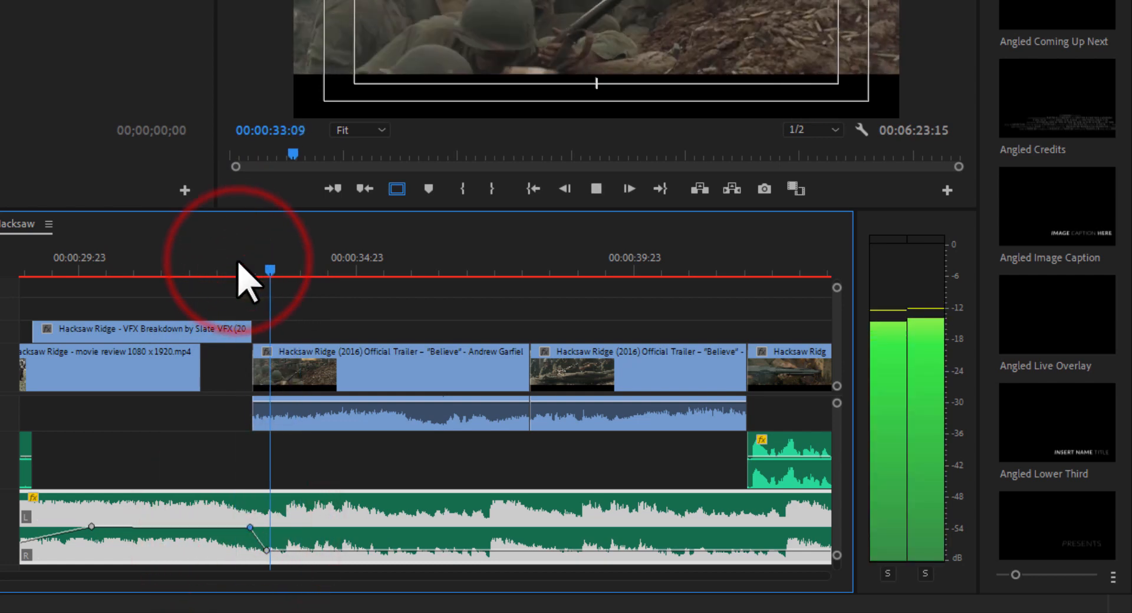
{"action": "key", "text": "space"}
Fade in the first trailer clip on Audio 1 with keyframes at its start and about 00:00:33:11, lowering the starting one.
{"action": "left_click", "coordinate": [275, 422]}
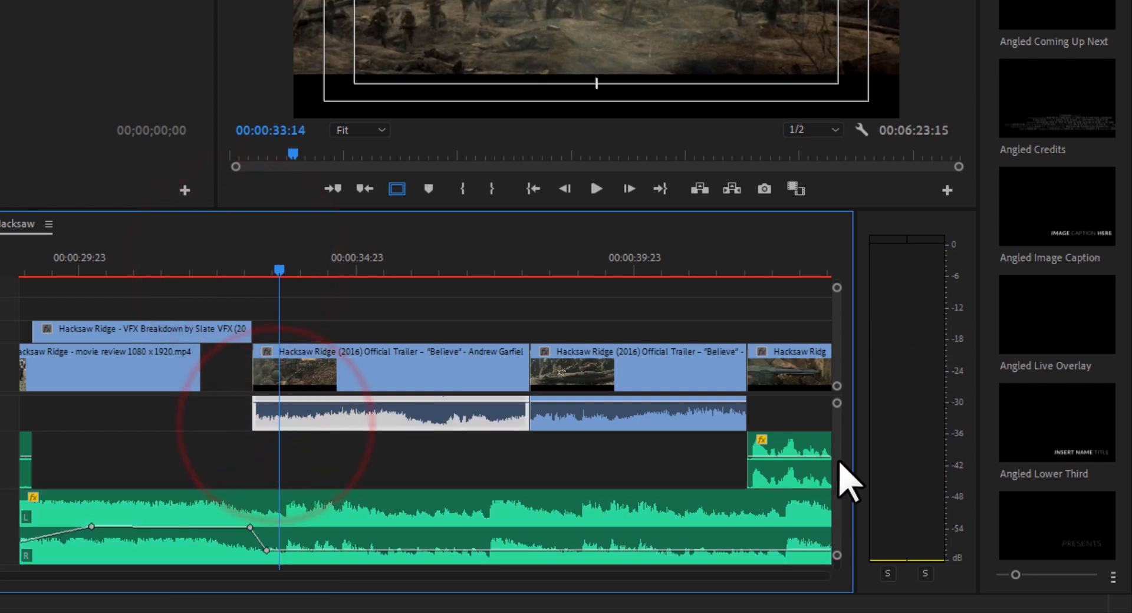
{"action": "left_click_drag", "start_coordinate": [839, 460], "coordinate": [827, 401]}
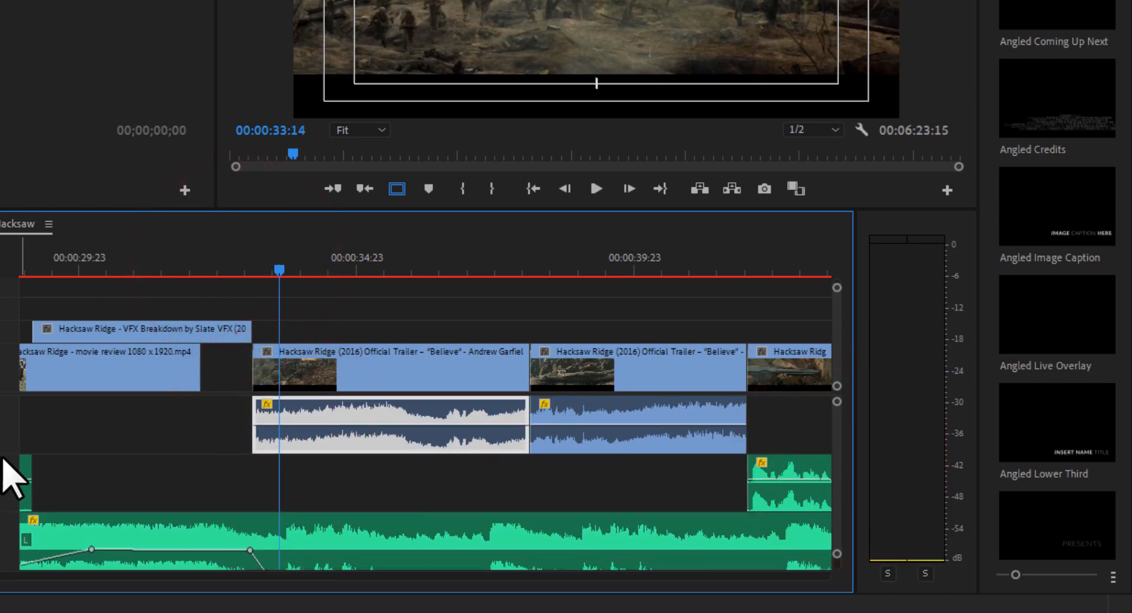
{"action": "left_click_drag", "start_coordinate": [8, 454], "coordinate": [13, 473]}
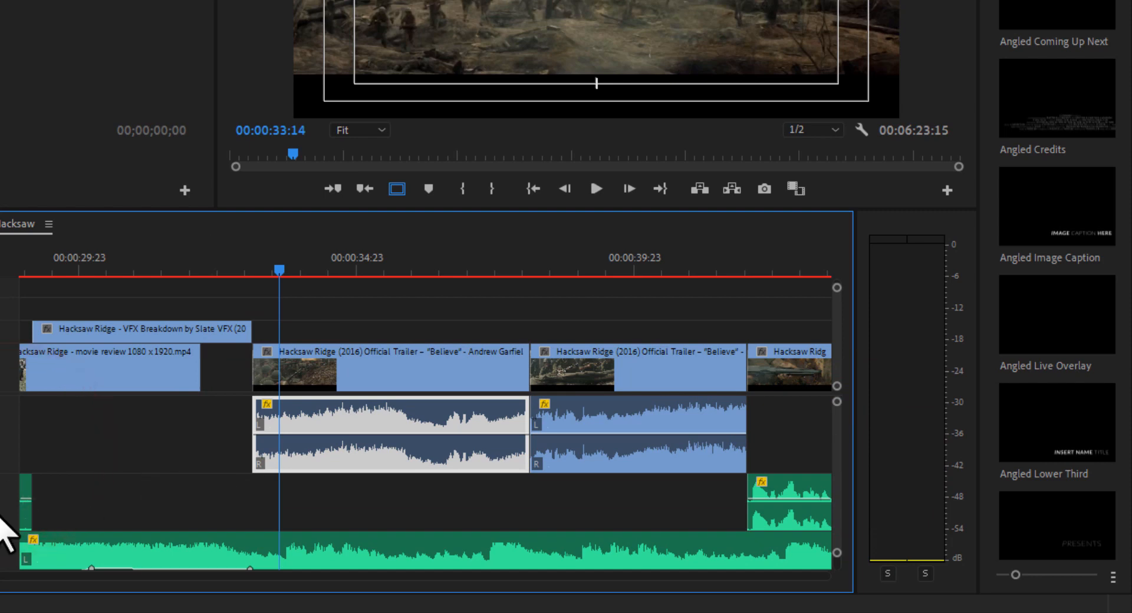
{"action": "left_click_drag", "start_coordinate": [6, 578], "coordinate": [0, 578]}
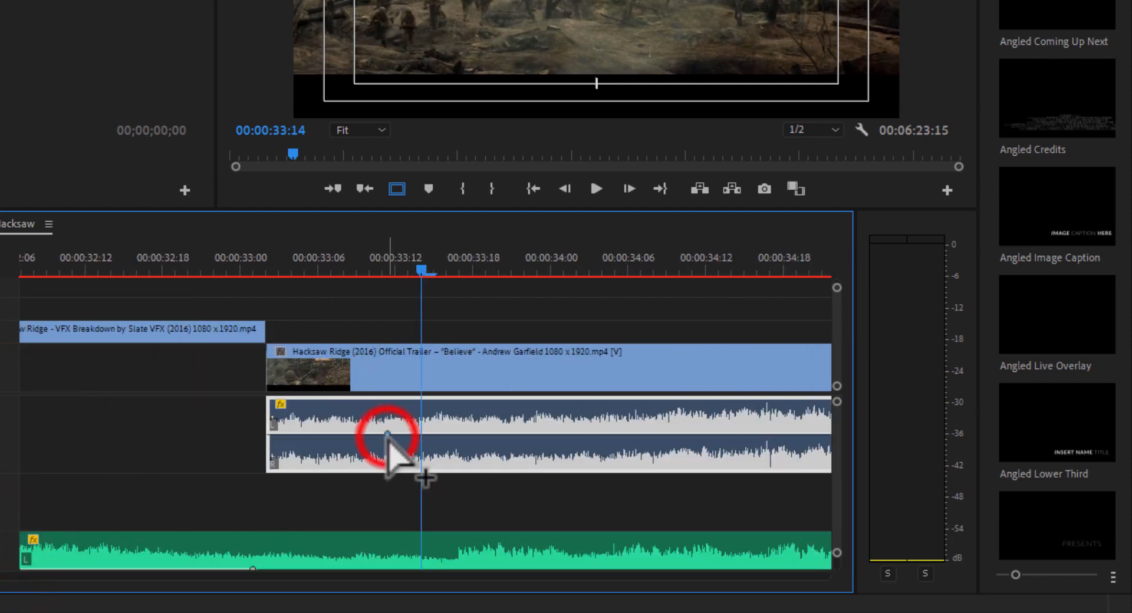
{"action": "left_click", "coordinate": [272, 439], "text": "ctrl"}
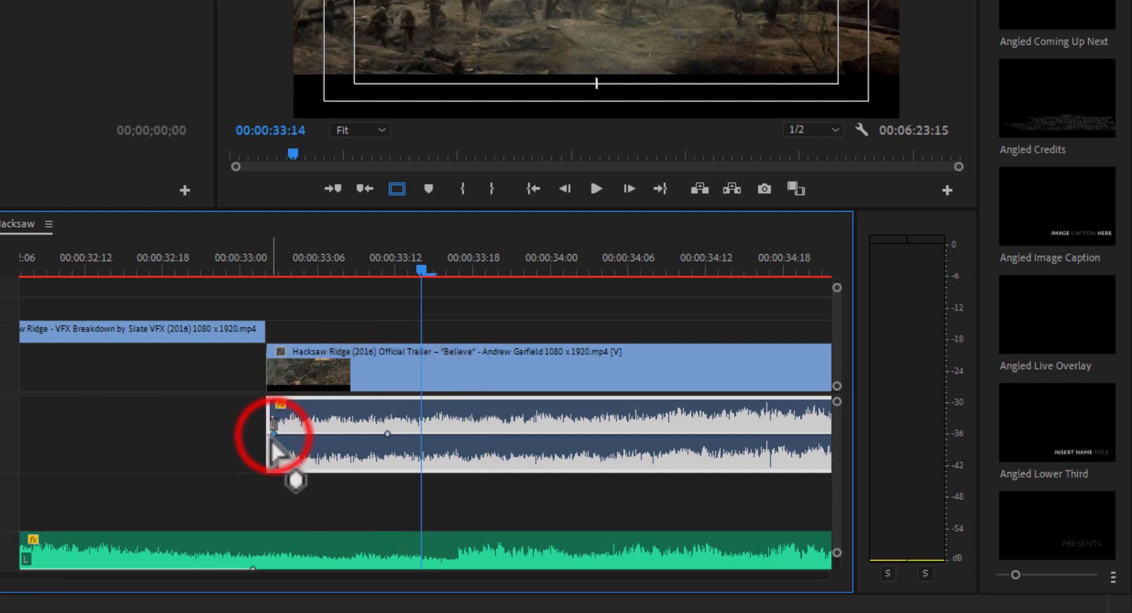
{"action": "left_click_drag", "start_coordinate": [271, 435], "coordinate": [282, 457]}
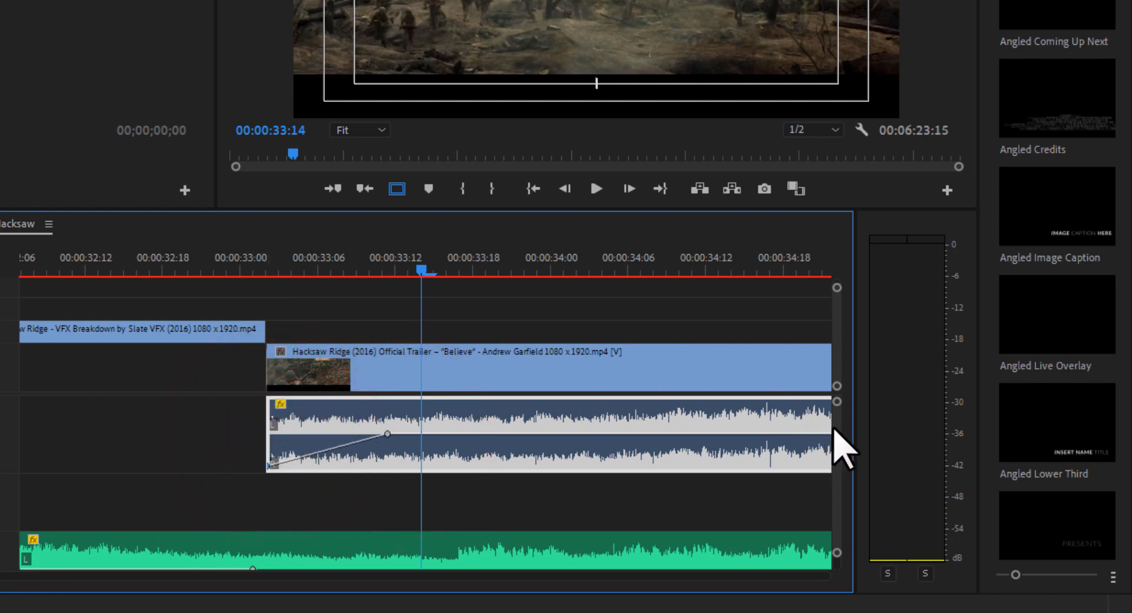
{"action": "left_click_drag", "start_coordinate": [837, 427], "coordinate": [832, 428]}
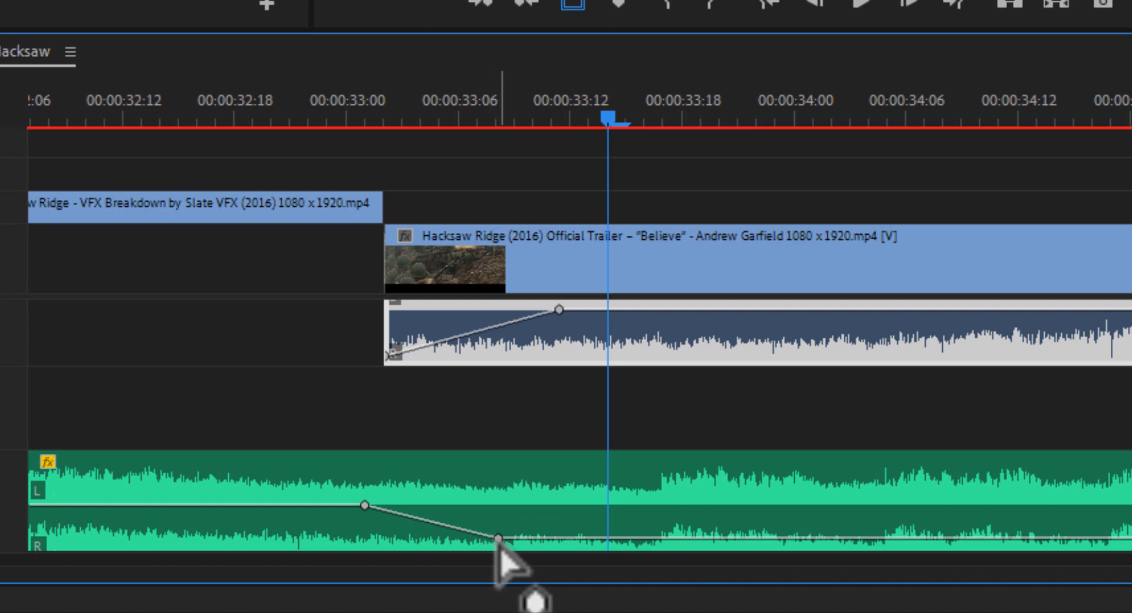
{"action": "left_click", "coordinate": [546, 344]}
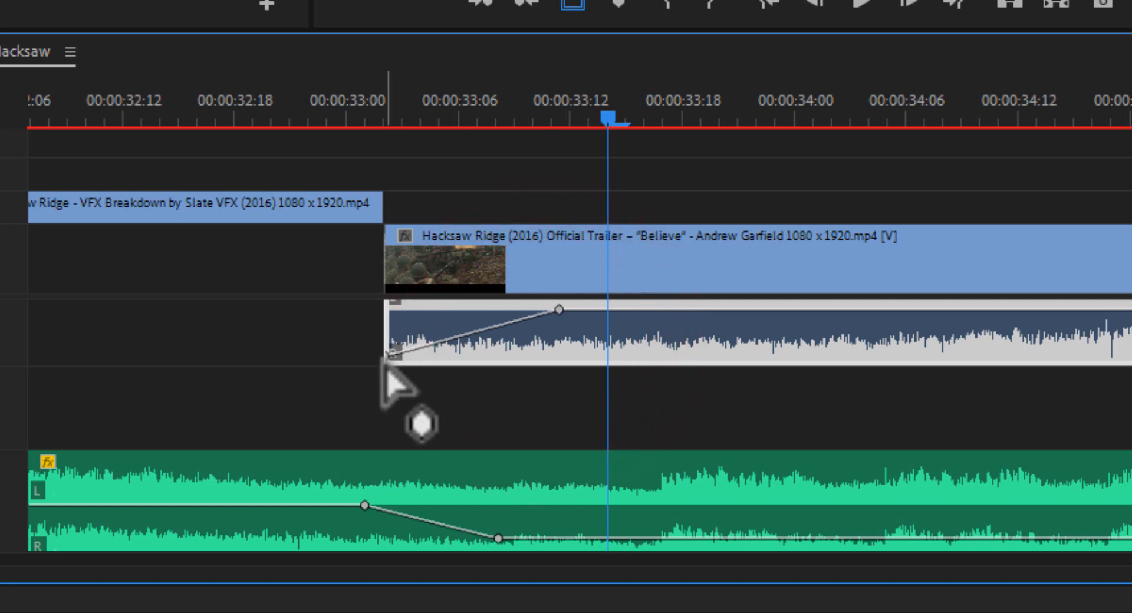
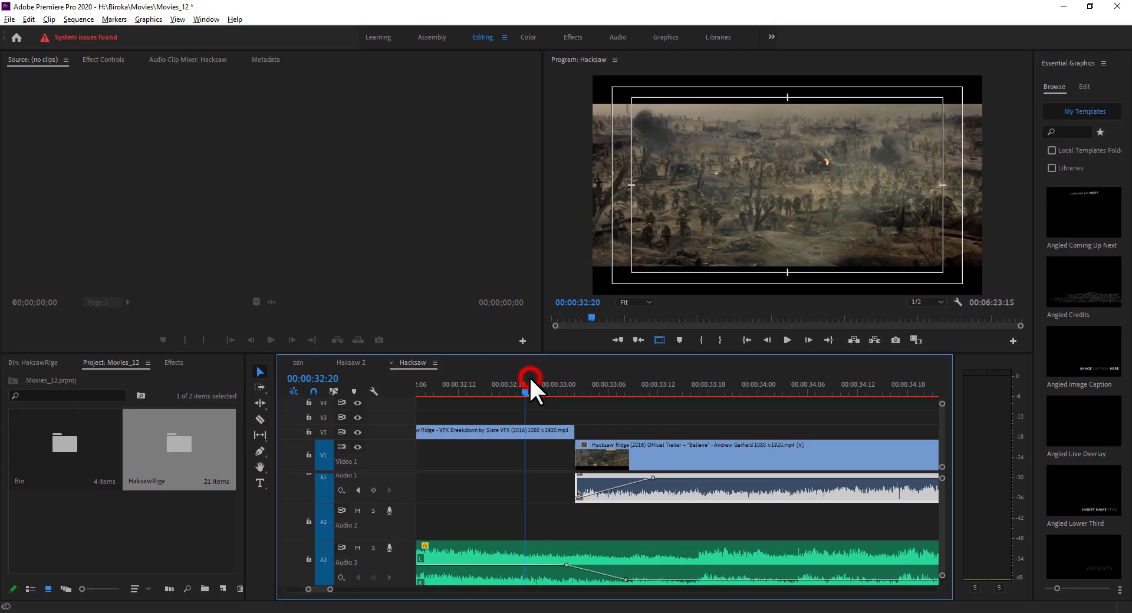
Play the sequence from about 00:00:32:20 to 00:00:42:01 to check the new fades and the trailer clips' audio.
{"action": "left_click", "coordinate": [424, 255]}
{"action": "key", "text": "space"}
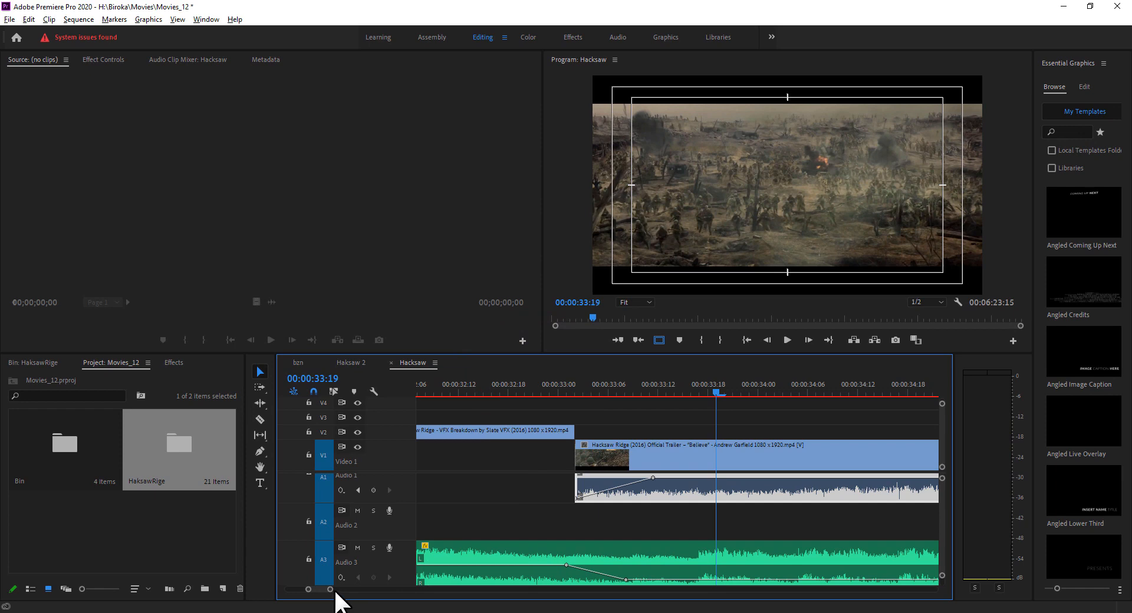
{"action": "left_click_drag", "start_coordinate": [332, 590], "coordinate": [305, 589]}
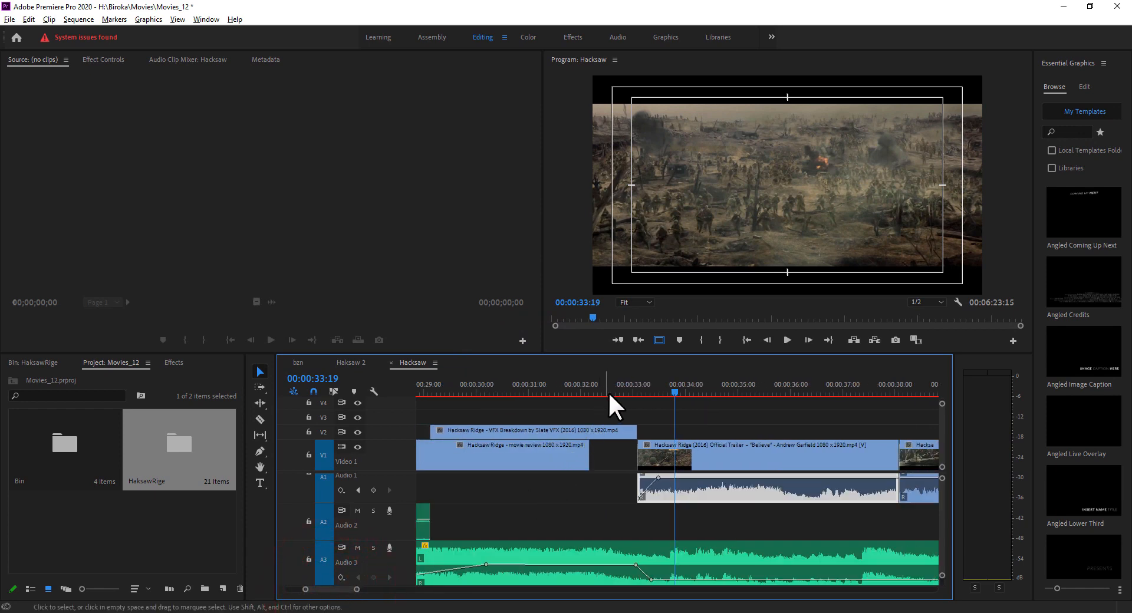
{"action": "left_click", "coordinate": [623, 383]}
{"action": "key", "text": "space"}
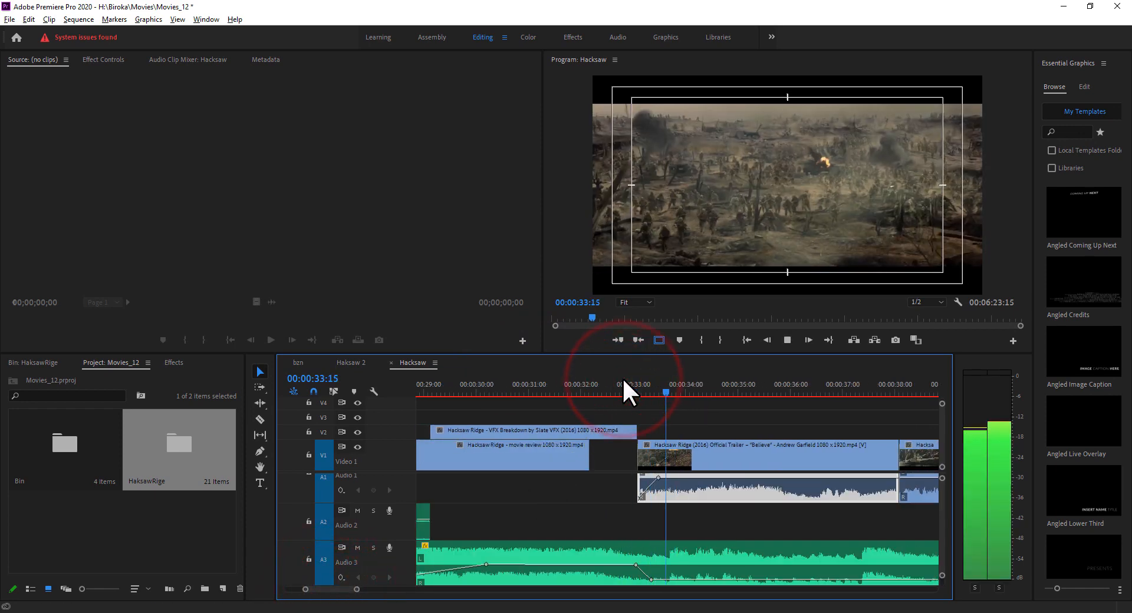
{"action": "left_click_drag", "start_coordinate": [343, 590], "coordinate": [342, 591]}
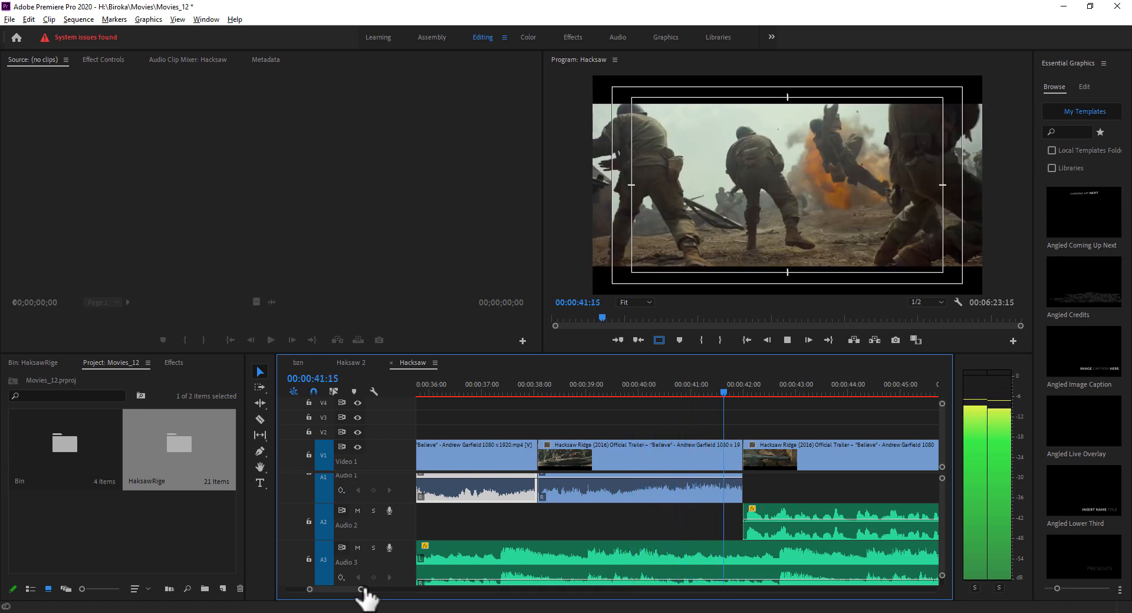
{"action": "key", "text": "space"}
{"action": "key", "text": "space"}
{"action": "key", "text": "space"}
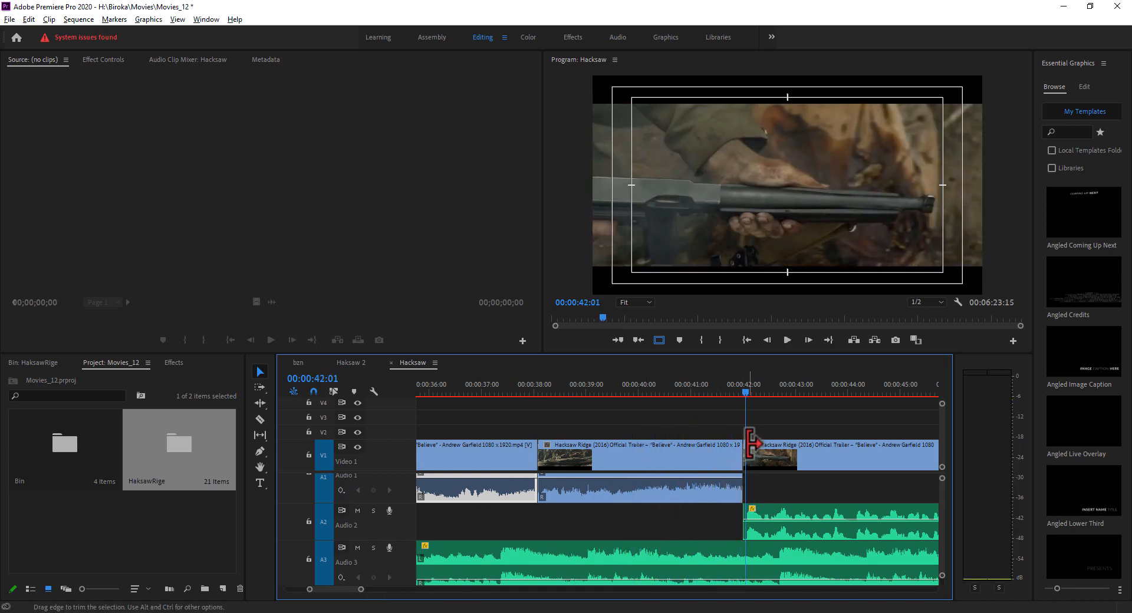
{"action": "left_click", "coordinate": [721, 387]}
{"action": "key", "text": "space"}
{"action": "key", "text": "space"}
Fade out the second trailer clip on Audio 1 with keyframes at about 00:00:41:05 and 00:00:41:22, setting the latter to -oo dB.
{"action": "left_click_drag", "start_coordinate": [700, 389], "coordinate": [686, 389]}
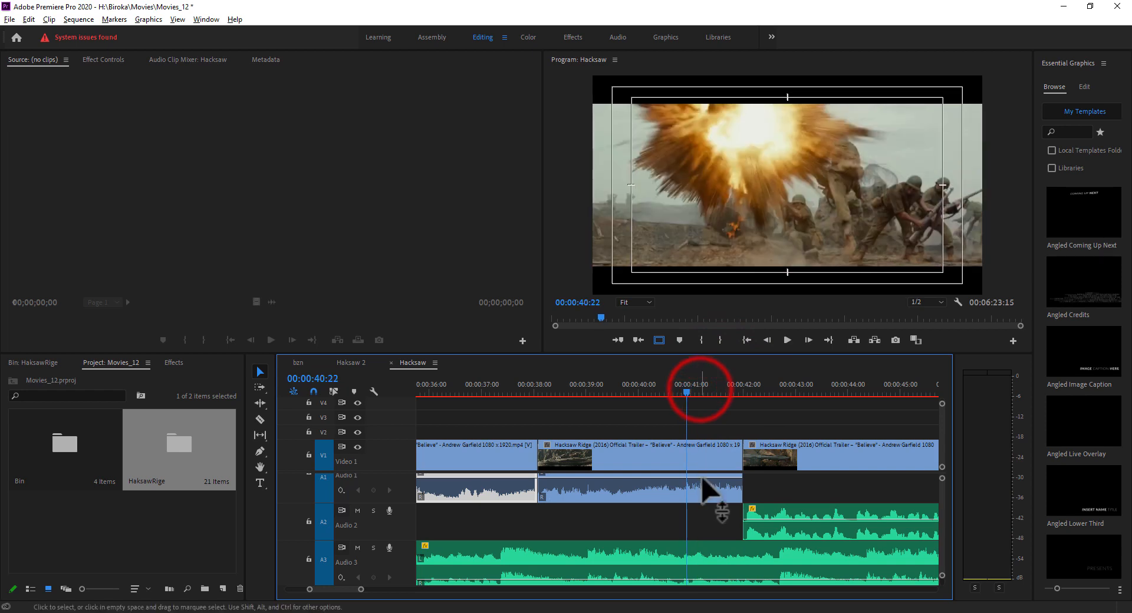
{"action": "left_click", "coordinate": [702, 479]}
{"action": "left_click_drag", "start_coordinate": [942, 508], "coordinate": [943, 506]}
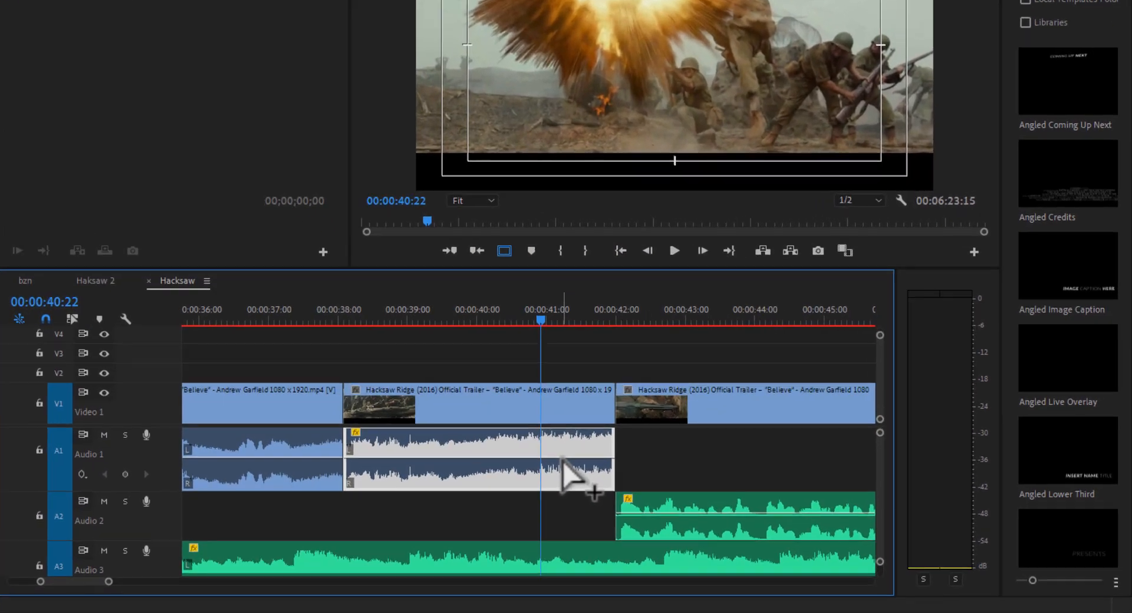
{"action": "left_click", "coordinate": [702, 496], "text": "ctrl"}
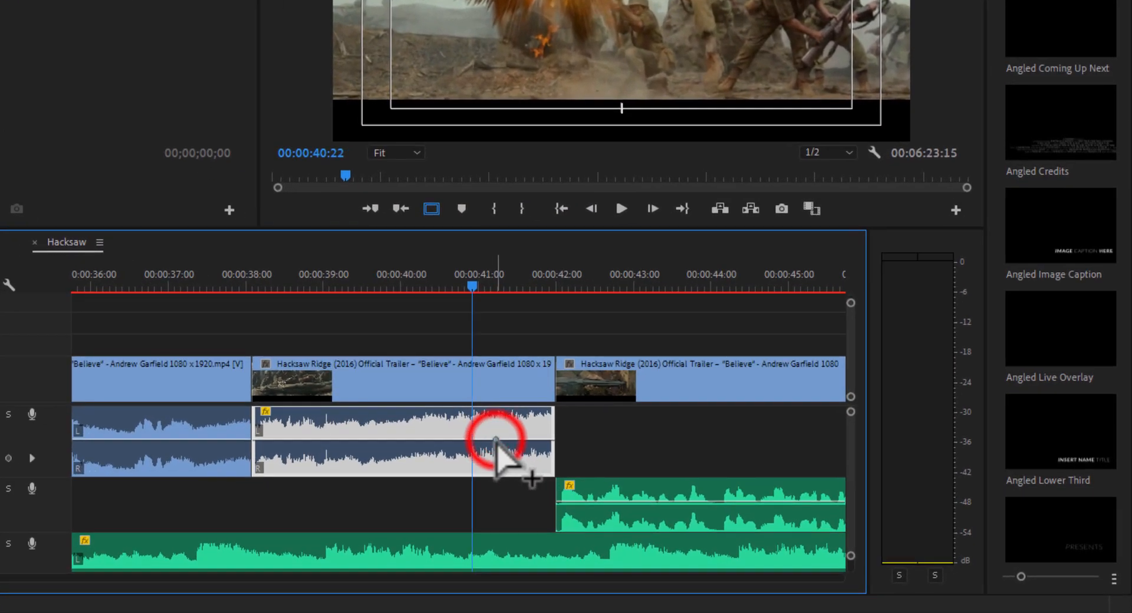
{"action": "left_click", "coordinate": [548, 440], "text": "ctrl"}
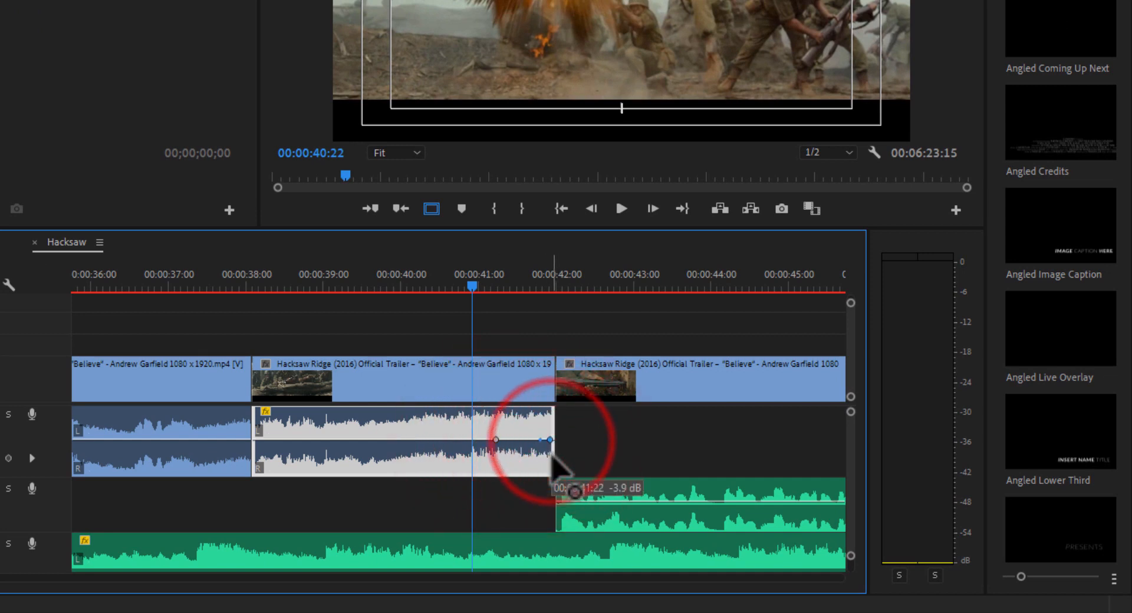
{"action": "left_click_drag", "start_coordinate": [550, 439], "coordinate": [552, 470]}
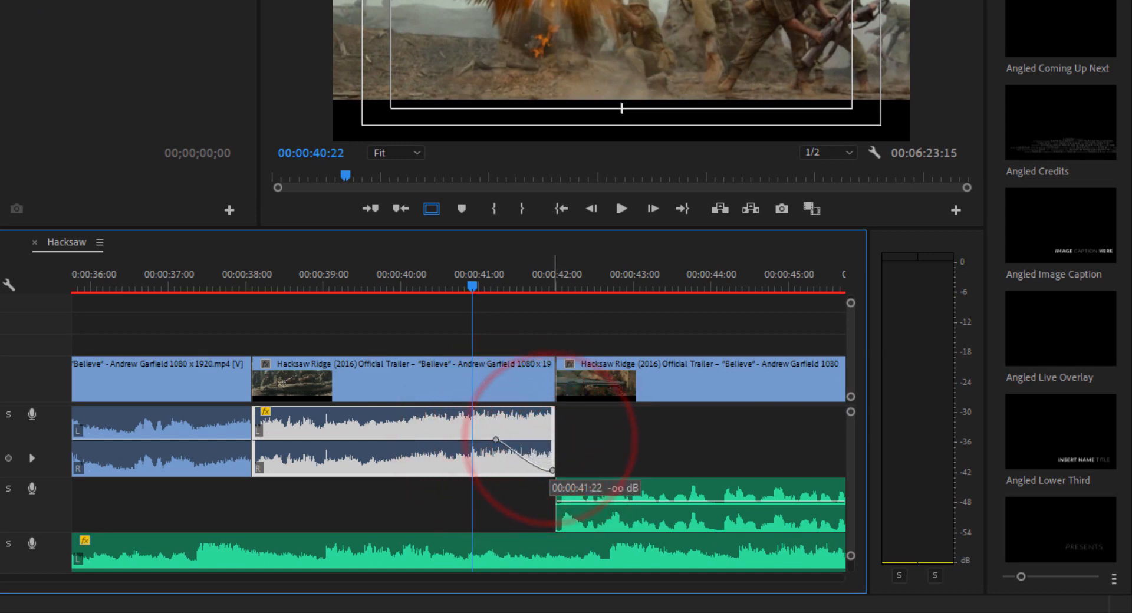
Add Audio 3 volume keyframes at about 00:00:41:00 and 00:00:42:05, raise the second slightly, and play the transition.
{"action": "left_click_drag", "start_coordinate": [850, 443], "coordinate": [854, 443]}
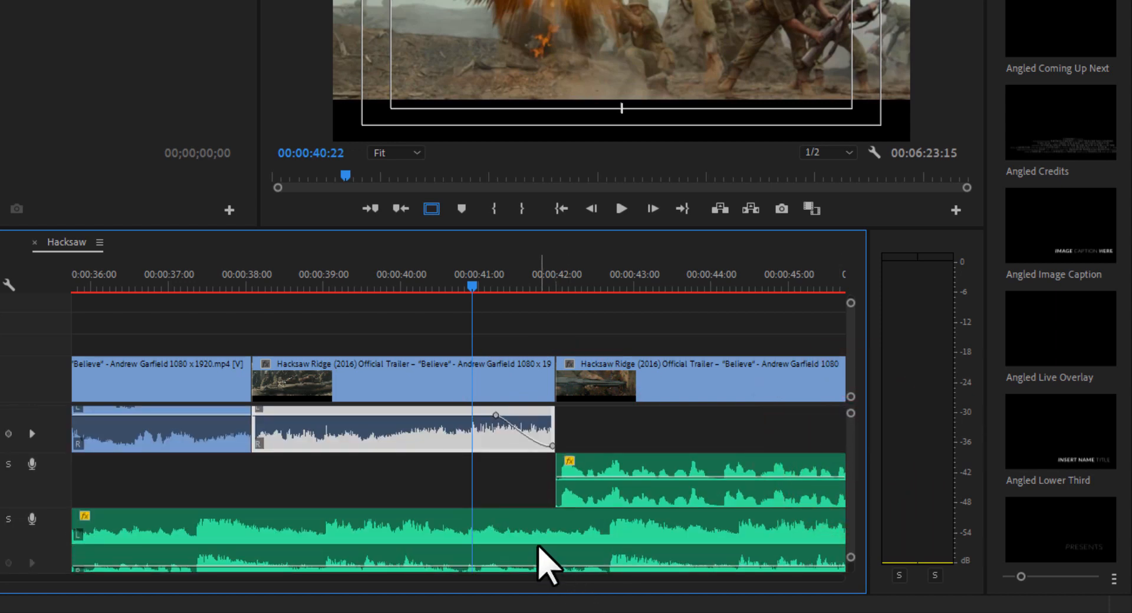
{"action": "left_click", "coordinate": [480, 566], "text": "ctrl"}
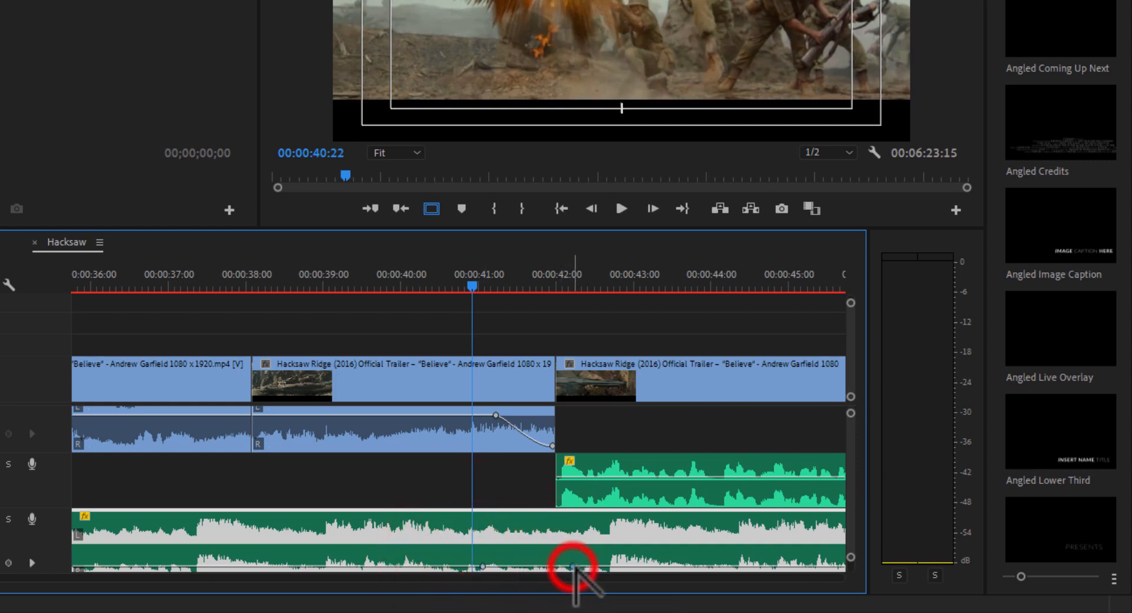
{"action": "left_click_drag", "start_coordinate": [574, 568], "coordinate": [576, 564]}
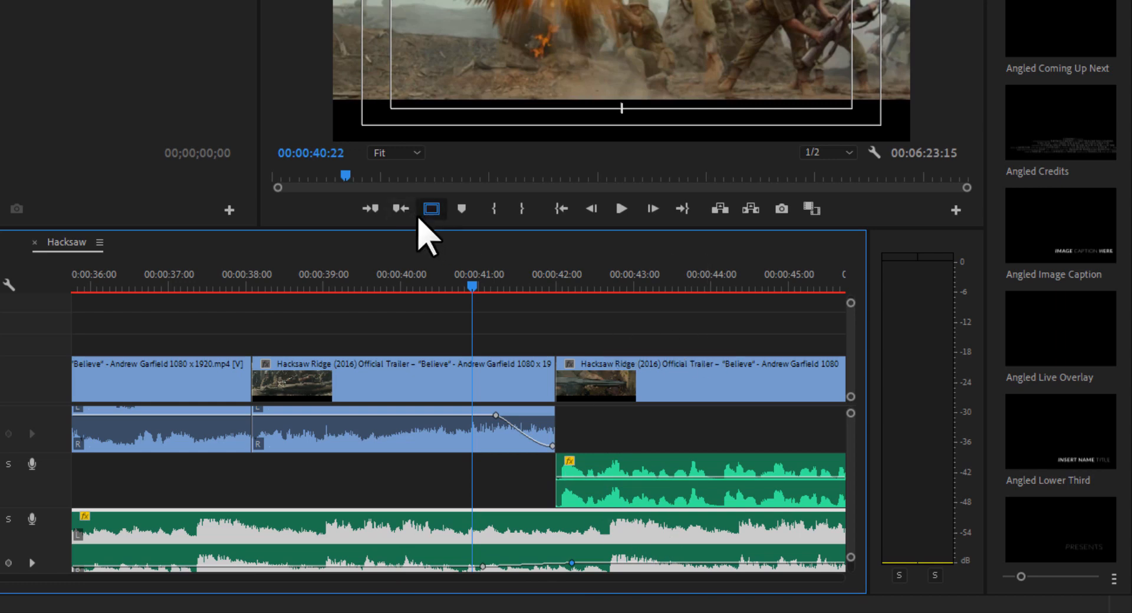
{"action": "key", "text": "space"}
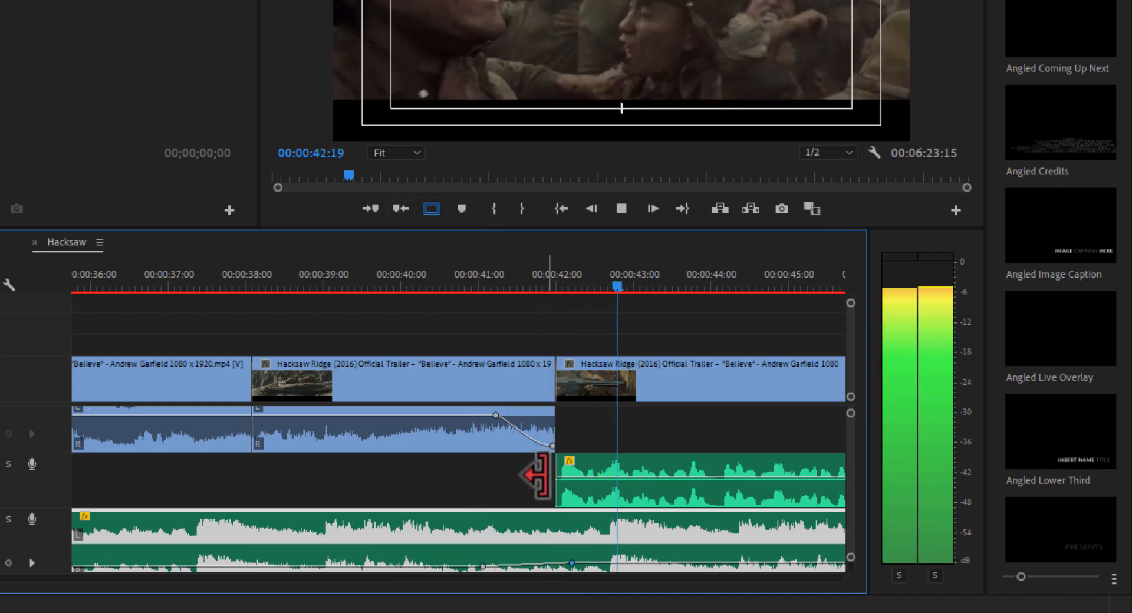
Raise the second Audio 3 music keyframe just past 00:00:42:00 slightly and replay the transition from 00:00:40:21.
{"action": "key", "text": "space"}
{"action": "left_click_drag", "start_coordinate": [572, 564], "coordinate": [568, 558]}
{"action": "left_click", "coordinate": [473, 259]}
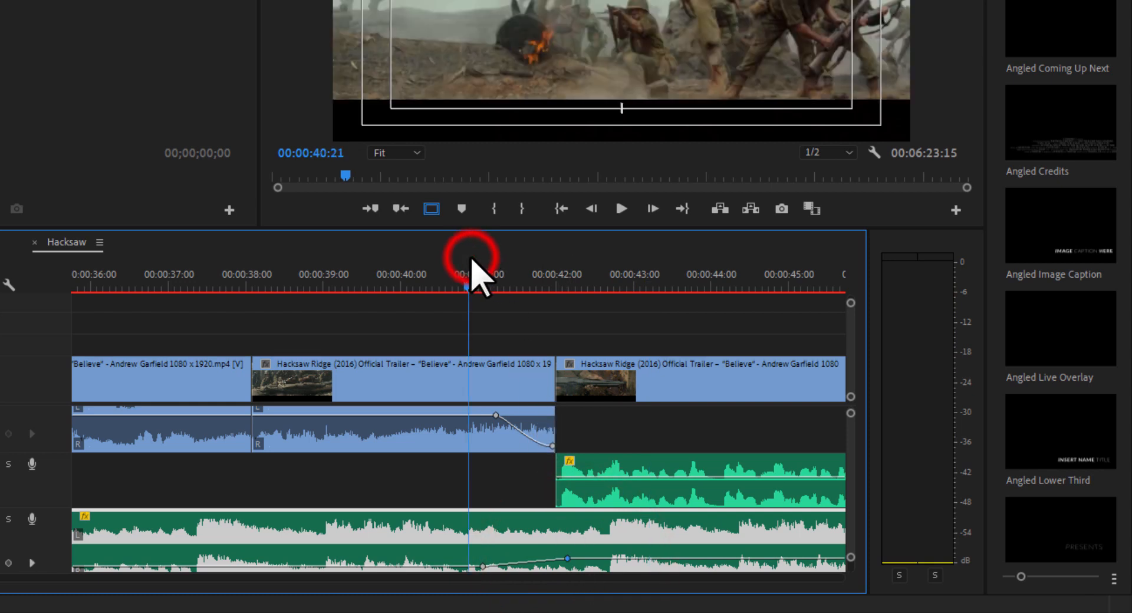
{"action": "key", "text": "space"}
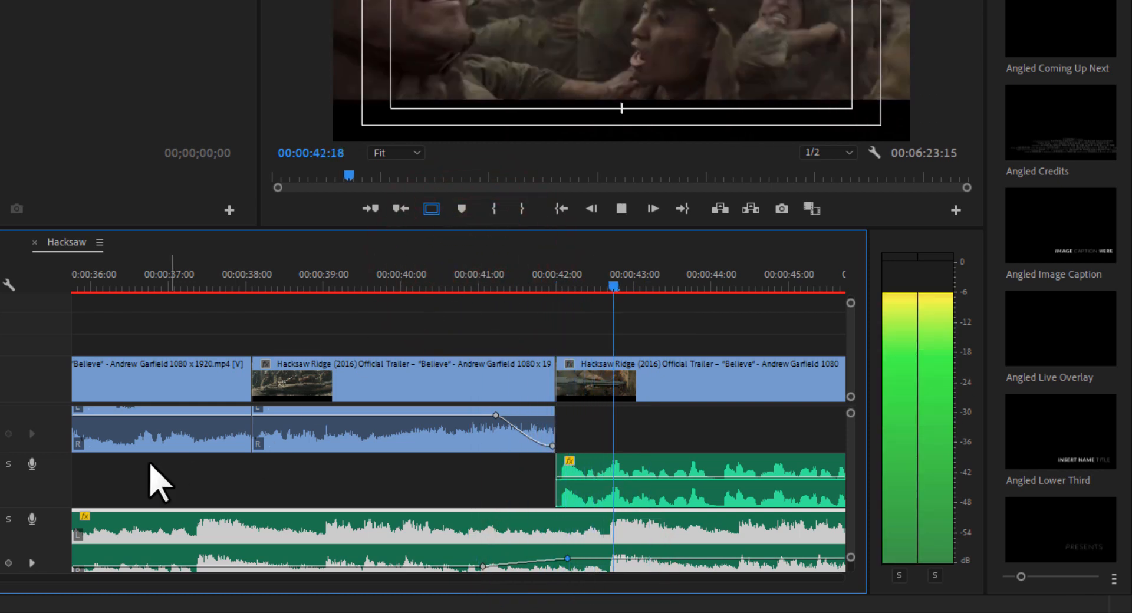
Play through the narration's end near 00:00:50:18 and replay that part to check the trailer audio beneath it.
{"action": "mouse_move", "coordinate": [2, 577]}
{"action": "left_mouse_down"}
{"action": "mouse_move", "coordinate": [17, 578]}
{"action": "mouse_move", "coordinate": [3, 577]}
{"action": "left_mouse_up"}
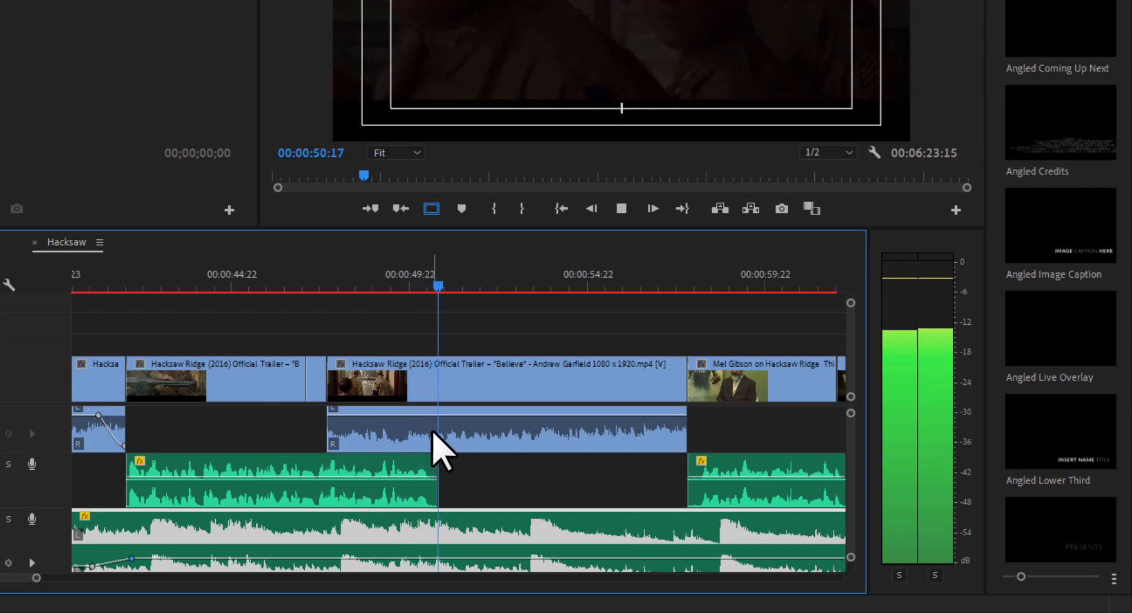
{"action": "left_click", "coordinate": [434, 432]}
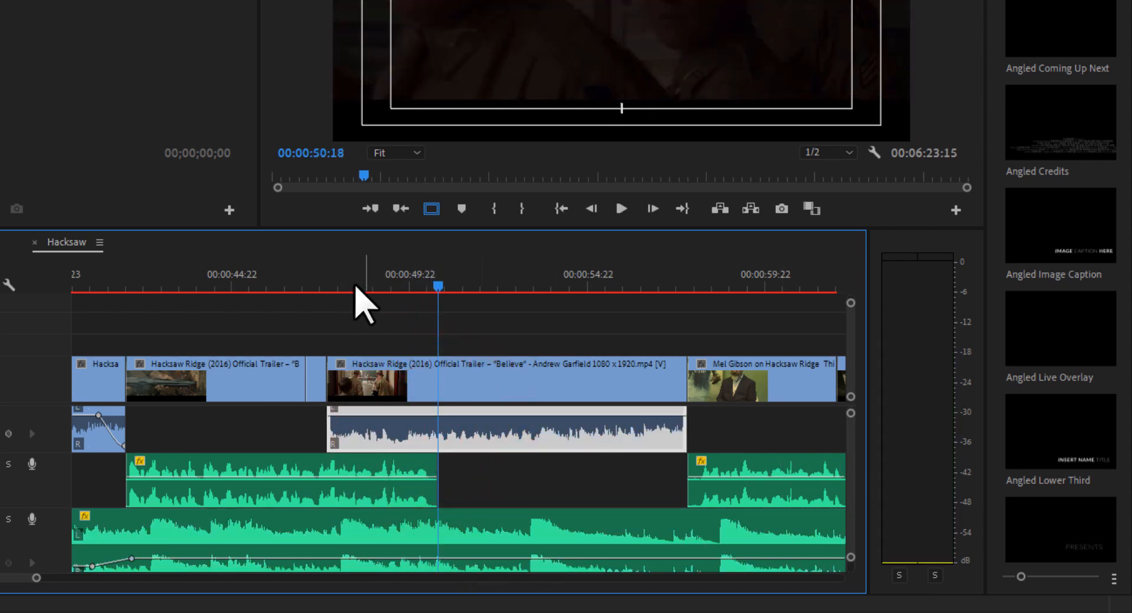
{"action": "key", "text": "space"}
{"action": "left_click_drag", "start_coordinate": [852, 442], "coordinate": [852, 439]}
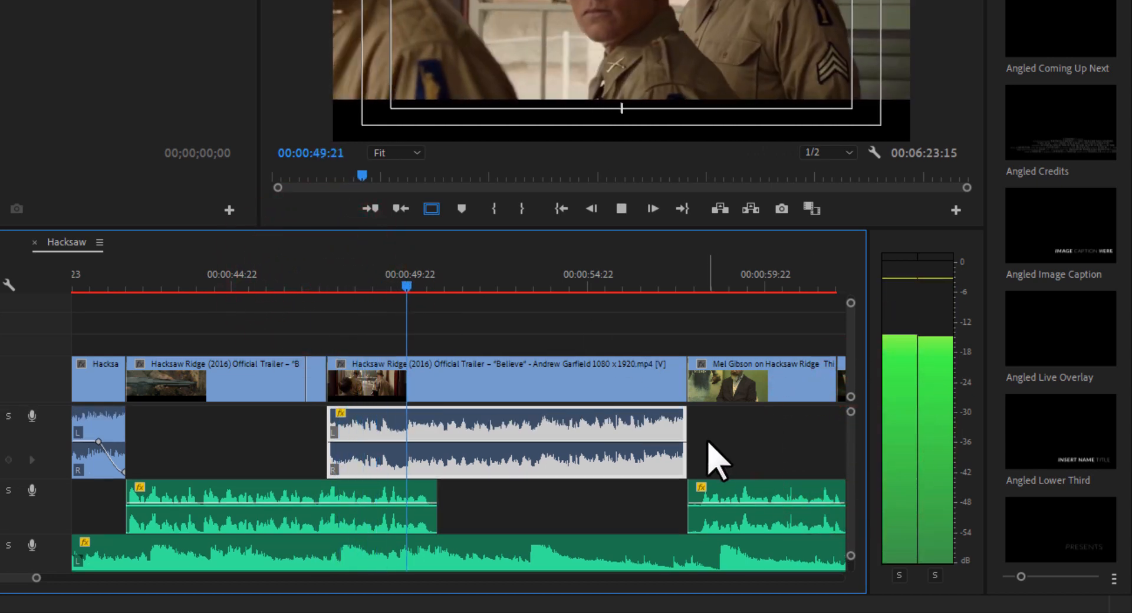
{"action": "key", "text": "space"}
Duck the third trailer clip's Audio 1 sound under the narration with low keyframes at 00:00:47:18 (-41.1 dB) and about 00:00:50:02, restoring full level at 00:00:50:18.
{"action": "left_click", "coordinate": [269, 426]}
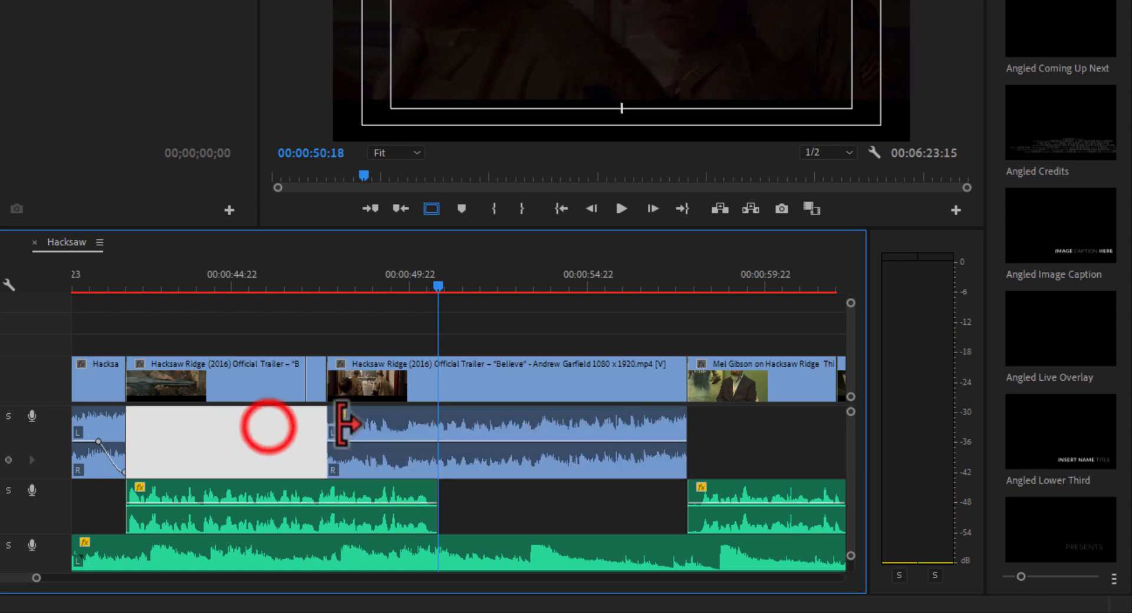
{"action": "mouse_move", "coordinate": [329, 423]}
{"action": "left_mouse_down"}
{"action": "mouse_move", "coordinate": [448, 431]}
{"action": "mouse_move", "coordinate": [328, 429]}
{"action": "left_mouse_up"}
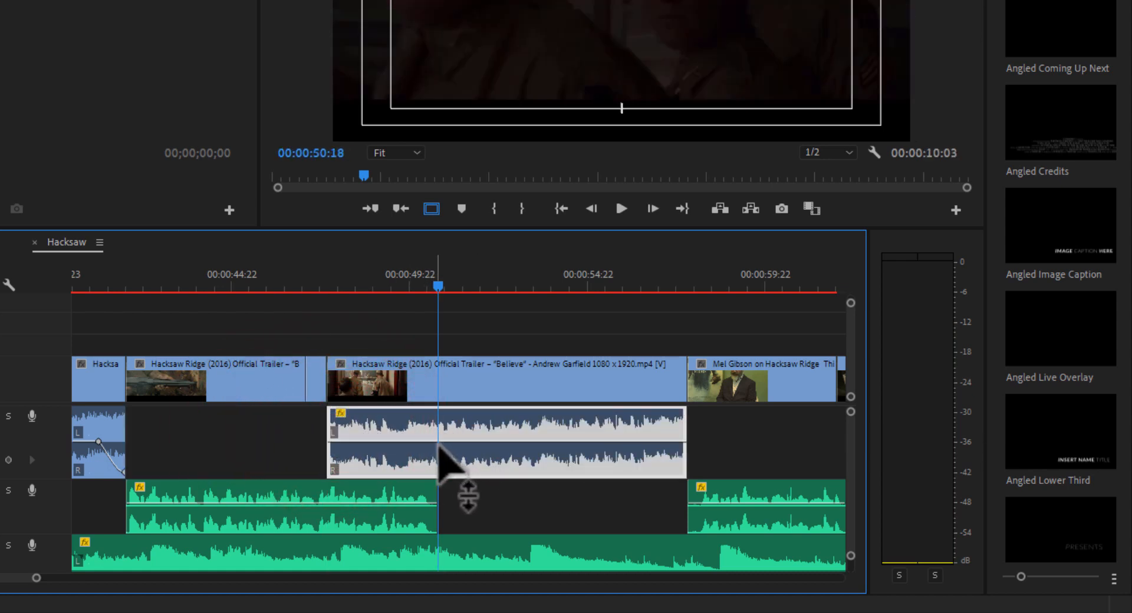
{"action": "left_click", "coordinate": [437, 442], "text": "ctrl"}
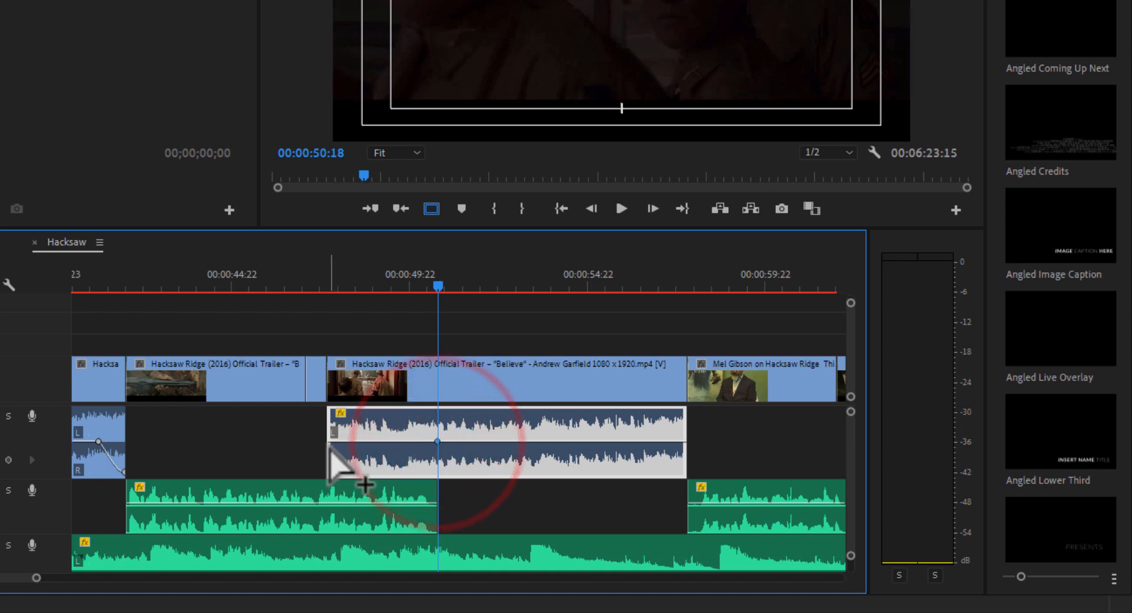
{"action": "left_click_drag", "start_coordinate": [329, 441], "coordinate": [330, 471]}
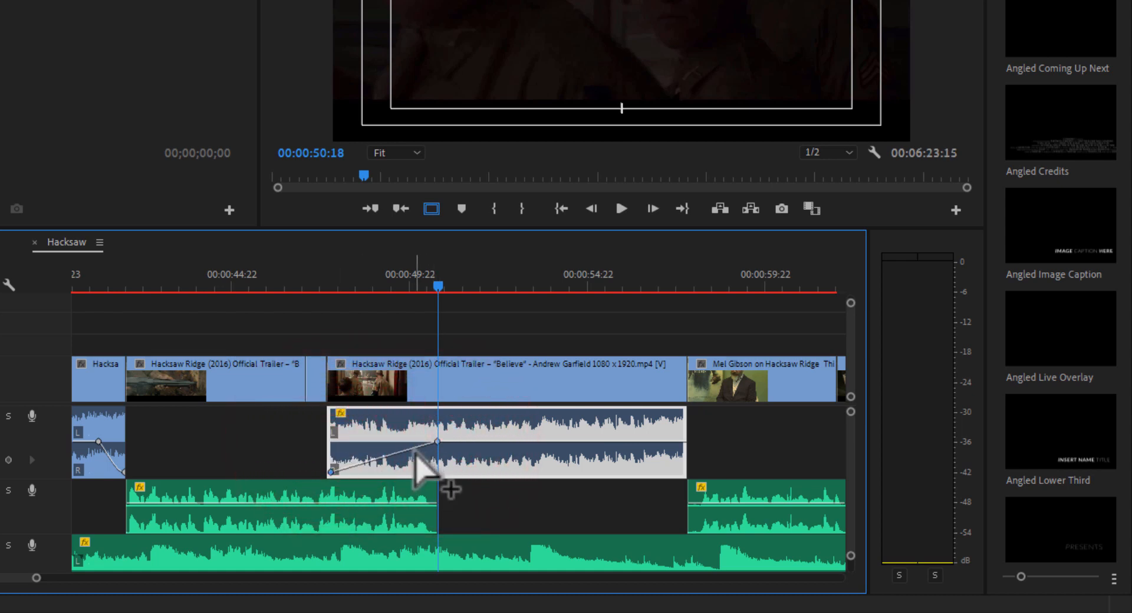
{"action": "left_click_drag", "start_coordinate": [415, 449], "coordinate": [414, 473]}
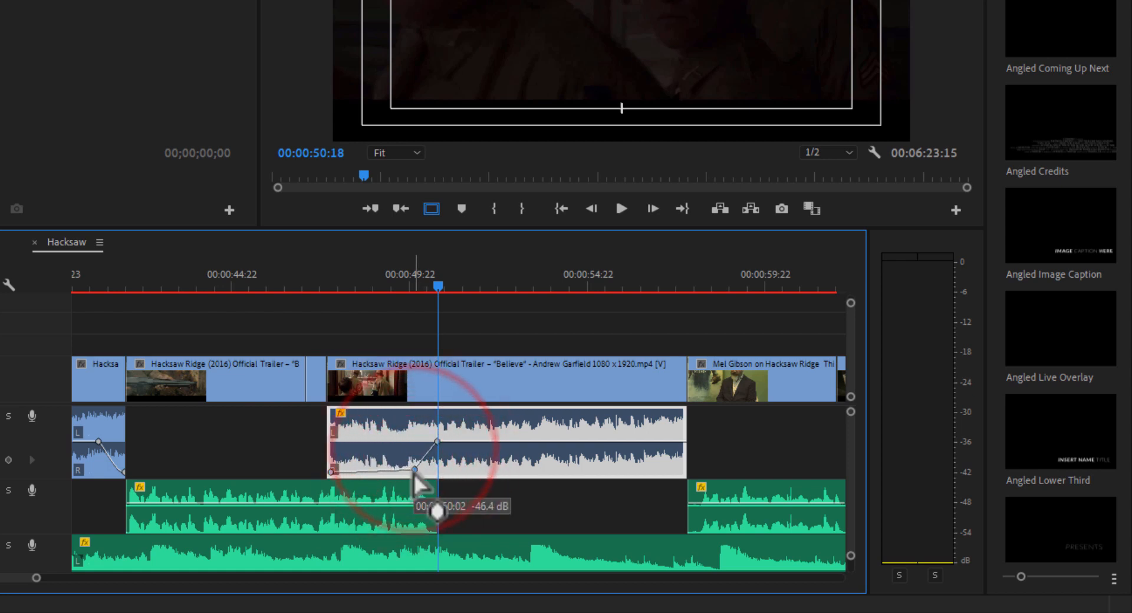
{"action": "left_click_drag", "start_coordinate": [332, 472], "coordinate": [332, 470]}
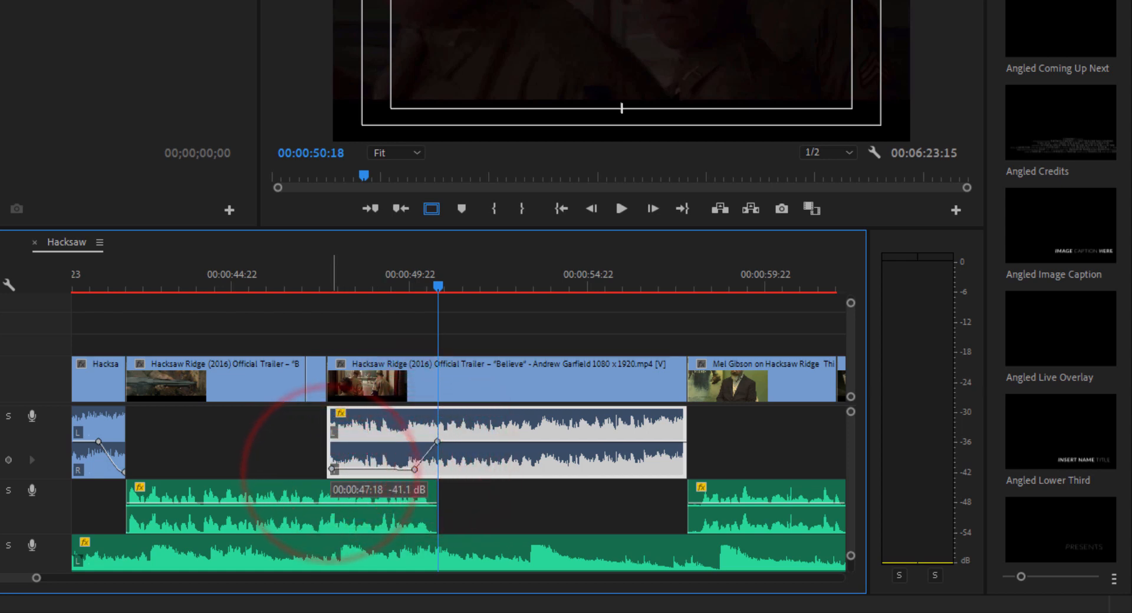
{"action": "left_click_drag", "start_coordinate": [415, 470], "coordinate": [416, 468]}
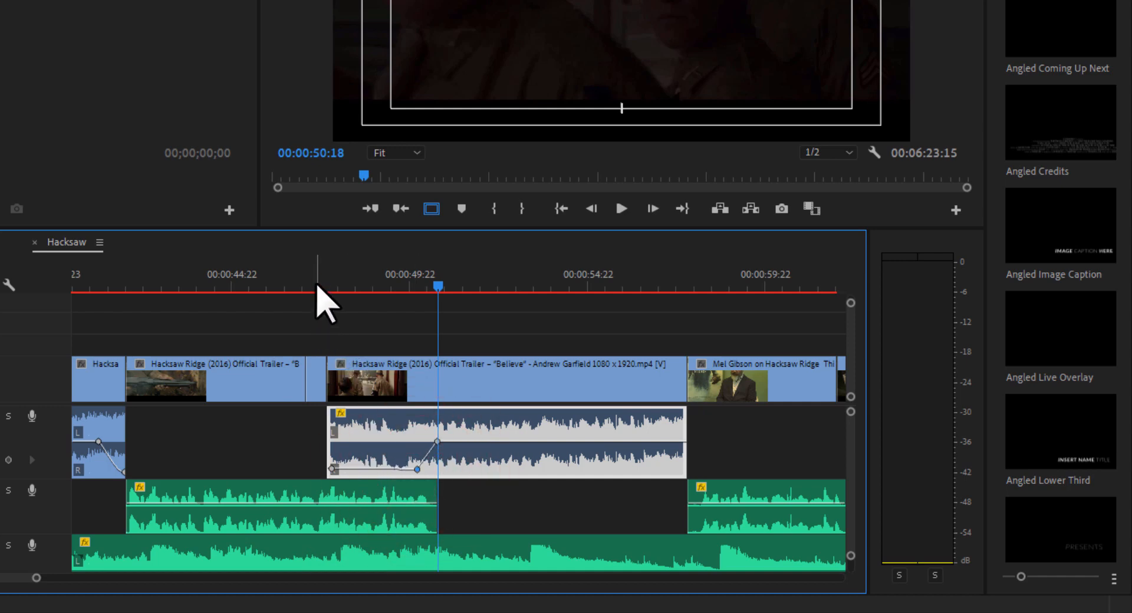
Play the ducked trailer clip through to the Mel Gibson interview, and replay its ending up to 00:00:57:04.
{"action": "key", "text": "space"}
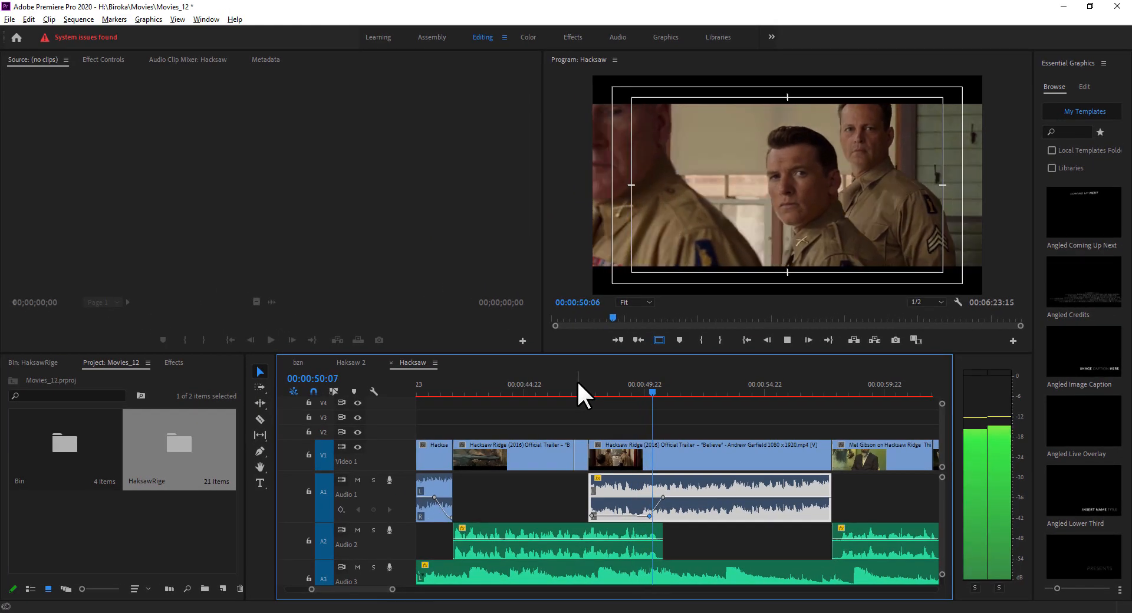
{"action": "left_click_drag", "start_coordinate": [943, 487], "coordinate": [943, 490]}
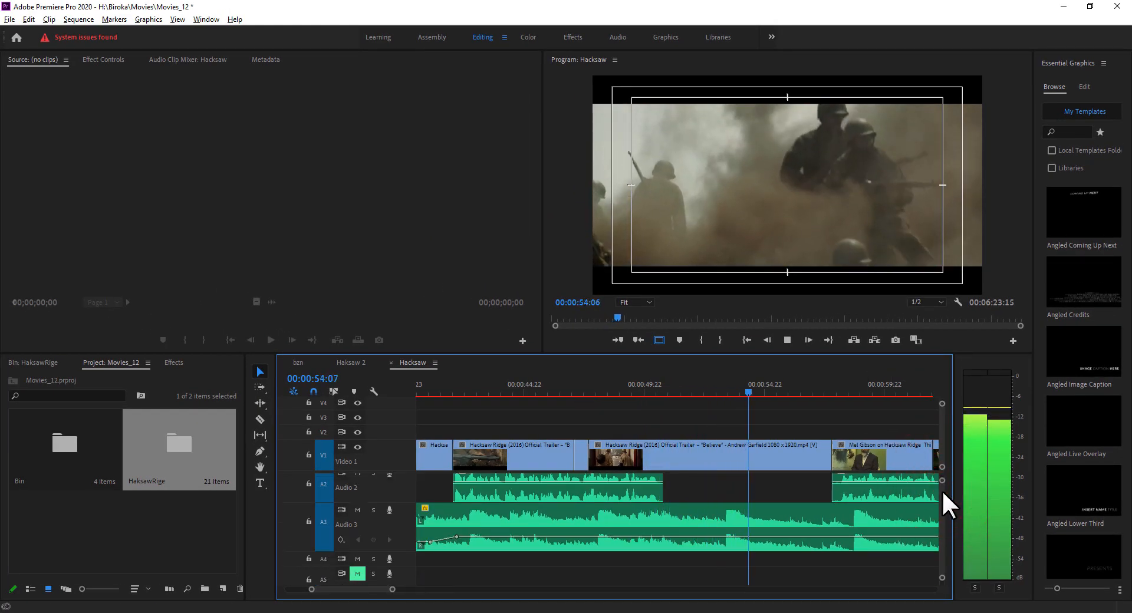
{"action": "left_click_drag", "start_coordinate": [943, 490], "coordinate": [942, 487]}
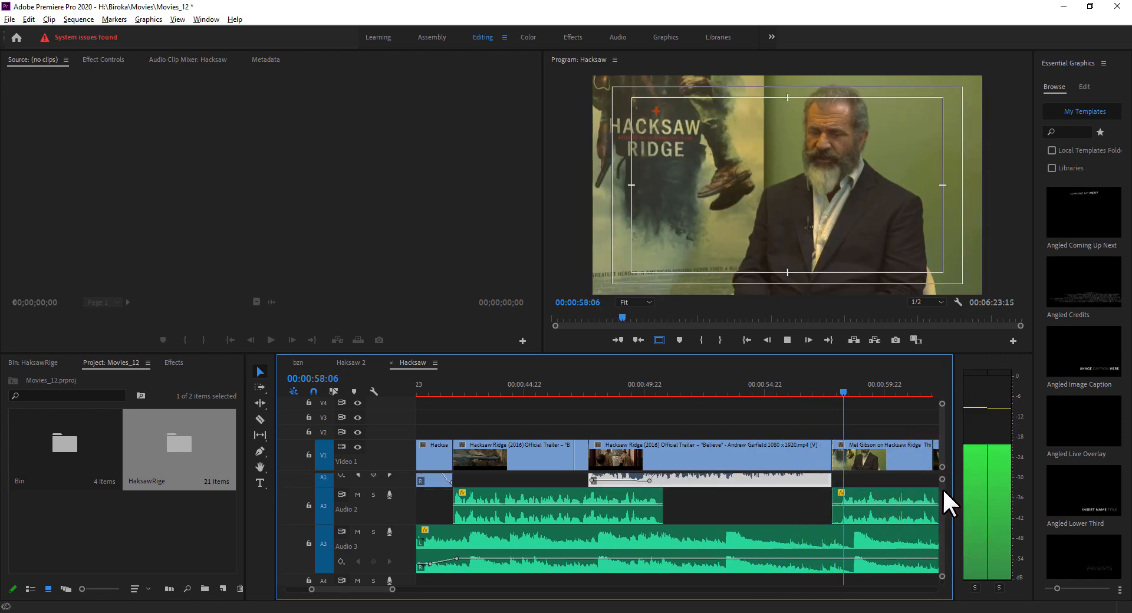
{"action": "left_click", "coordinate": [941, 490]}
{"action": "left_click_drag", "start_coordinate": [942, 490], "coordinate": [944, 490]}
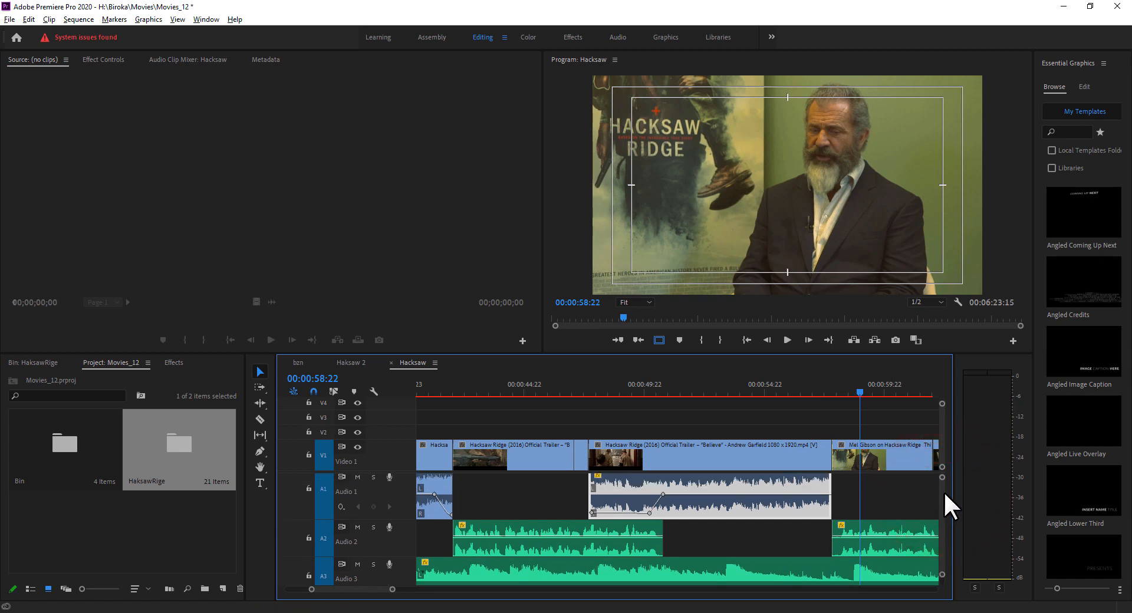
{"action": "left_click", "coordinate": [780, 385]}
{"action": "key", "text": "space"}
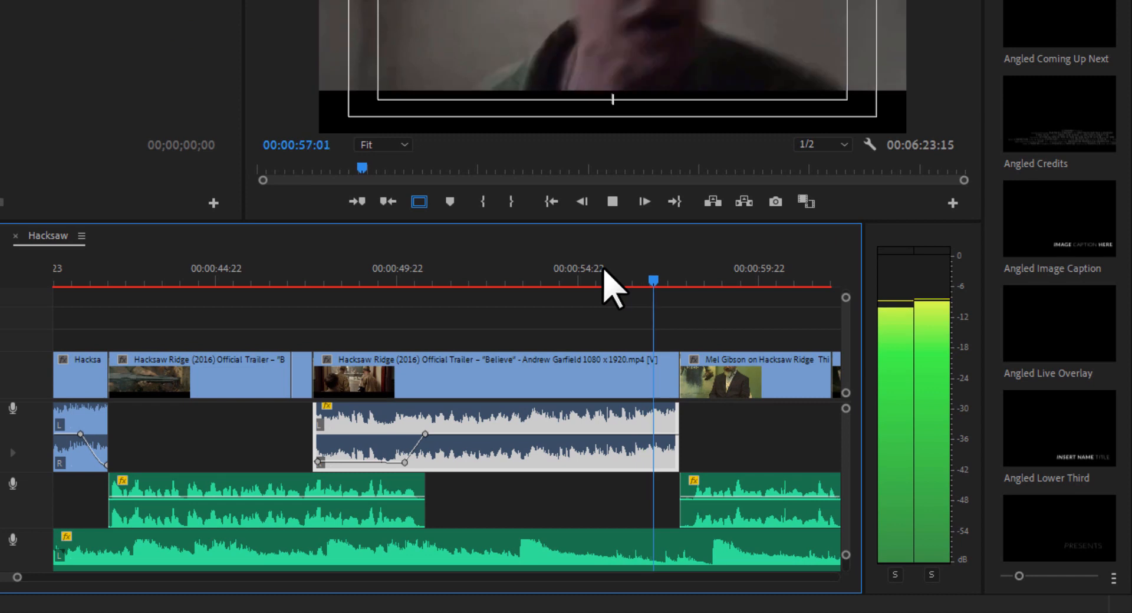
{"action": "key", "text": "space"}
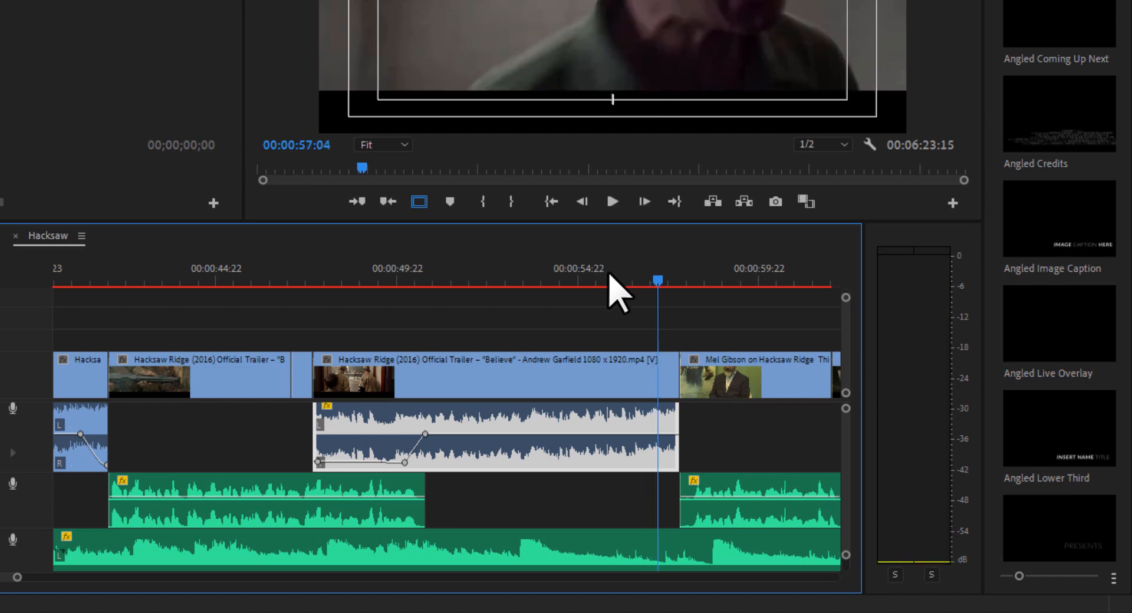
Fade out the third trailer clip on Audio 1 with keyframes at about 00:00:56:09 and its end, lowering the end one, and play it.
{"action": "left_click", "coordinate": [631, 435]}
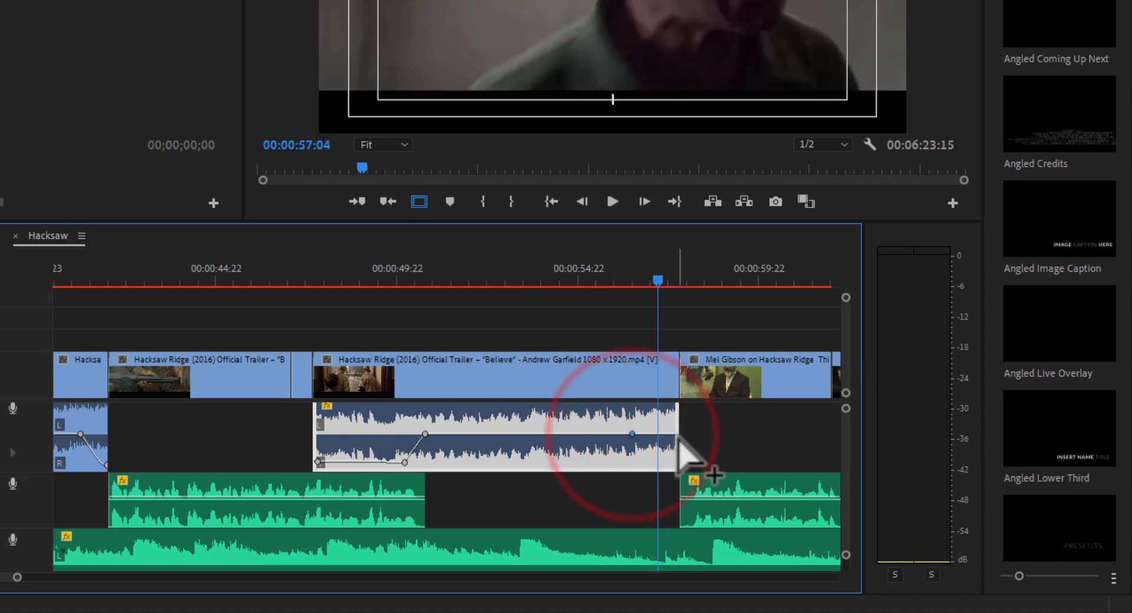
{"action": "mouse_move", "coordinate": [677, 434]}
{"action": "left_mouse_down"}
{"action": "mouse_move", "coordinate": [683, 454]}
{"action": "mouse_move", "coordinate": [672, 439]}
{"action": "mouse_move", "coordinate": [699, 451]}
{"action": "mouse_move", "coordinate": [680, 454]}
{"action": "left_mouse_up"}
{"action": "left_click", "coordinate": [844, 445]}
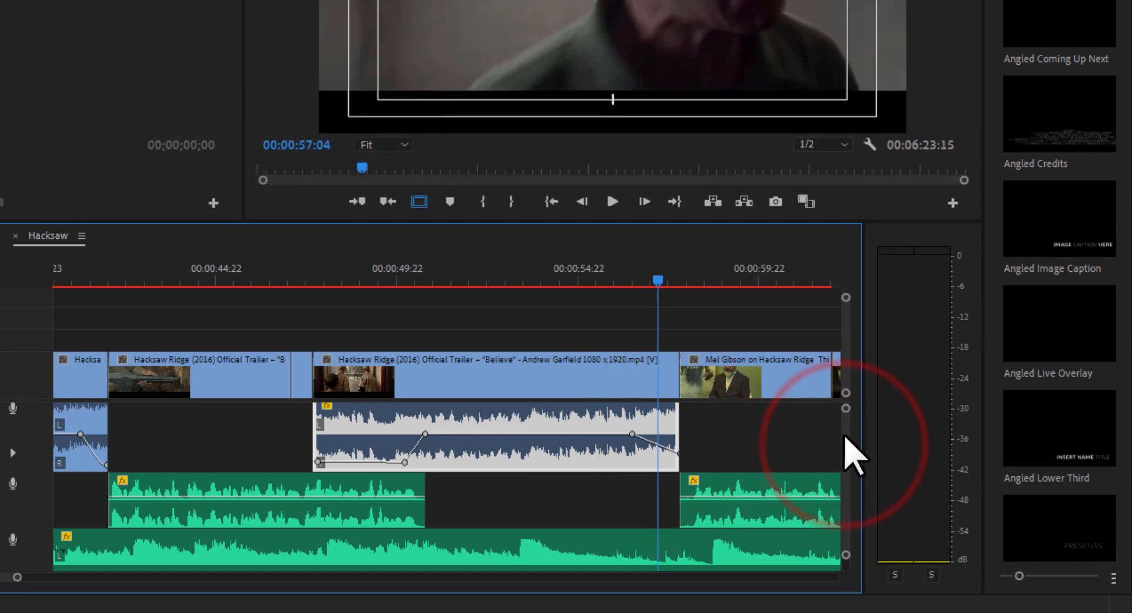
{"action": "mouse_move", "coordinate": [845, 436]}
{"action": "left_mouse_down"}
{"action": "mouse_move", "coordinate": [846, 448]}
{"action": "mouse_move", "coordinate": [849, 437]}
{"action": "left_mouse_up"}
{"action": "key", "text": "space"}
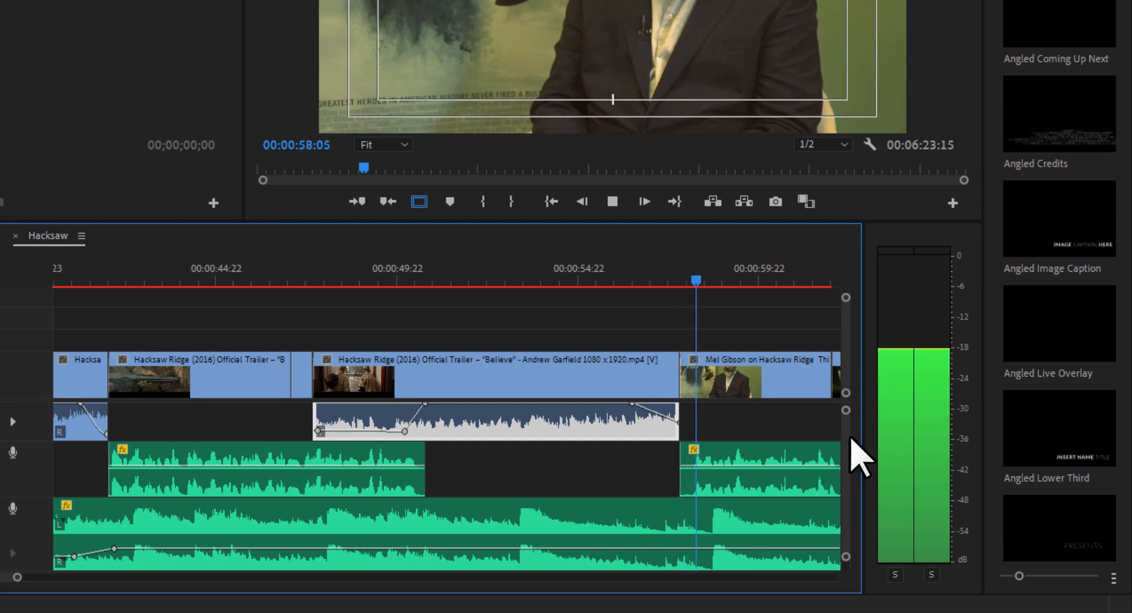
Lengthen the trailer clip's fade-out by lowering its end keyframe further and moving the fade's start to about 00:00:55:12, and replay it.
{"action": "left_click", "coordinate": [677, 437]}
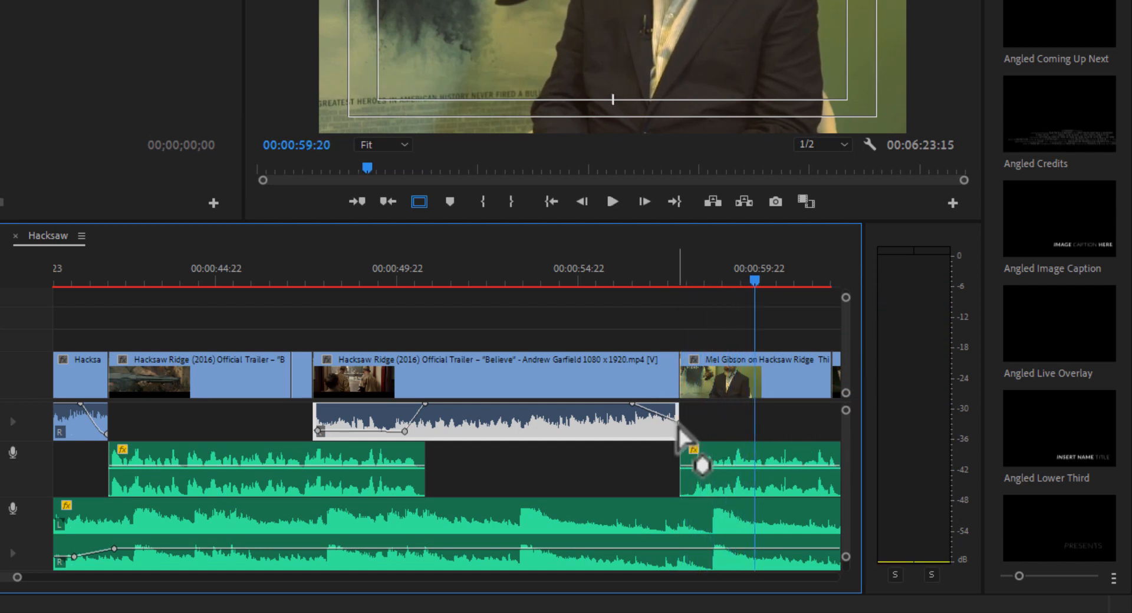
{"action": "left_click_drag", "start_coordinate": [632, 404], "coordinate": [600, 404]}
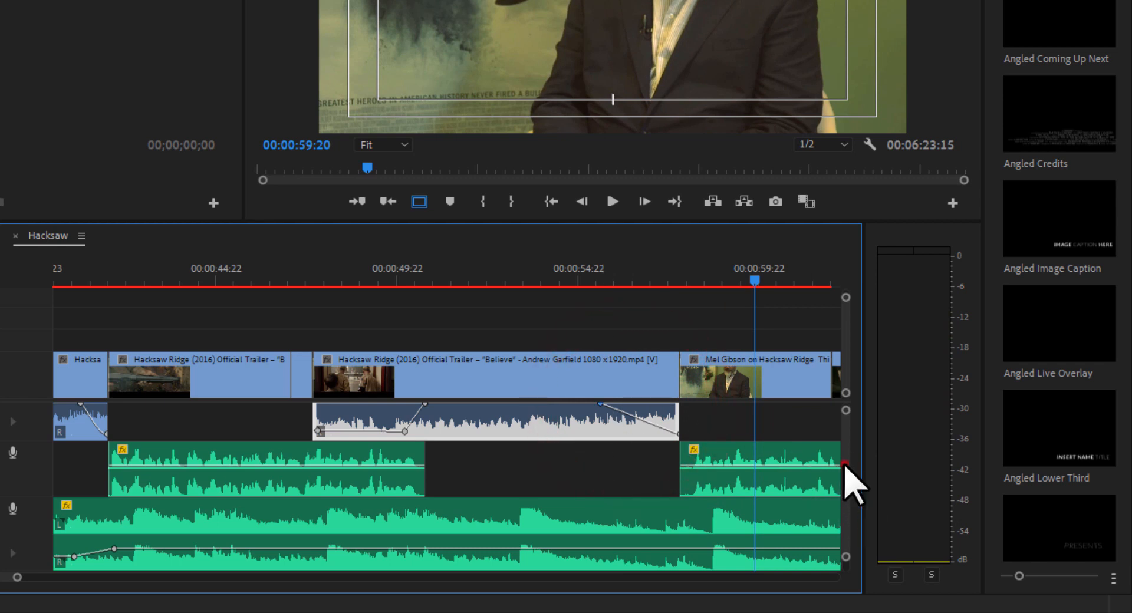
{"action": "left_click_drag", "start_coordinate": [845, 466], "coordinate": [847, 463]}
{"action": "left_click", "coordinate": [537, 280]}
{"action": "key", "text": "space"}
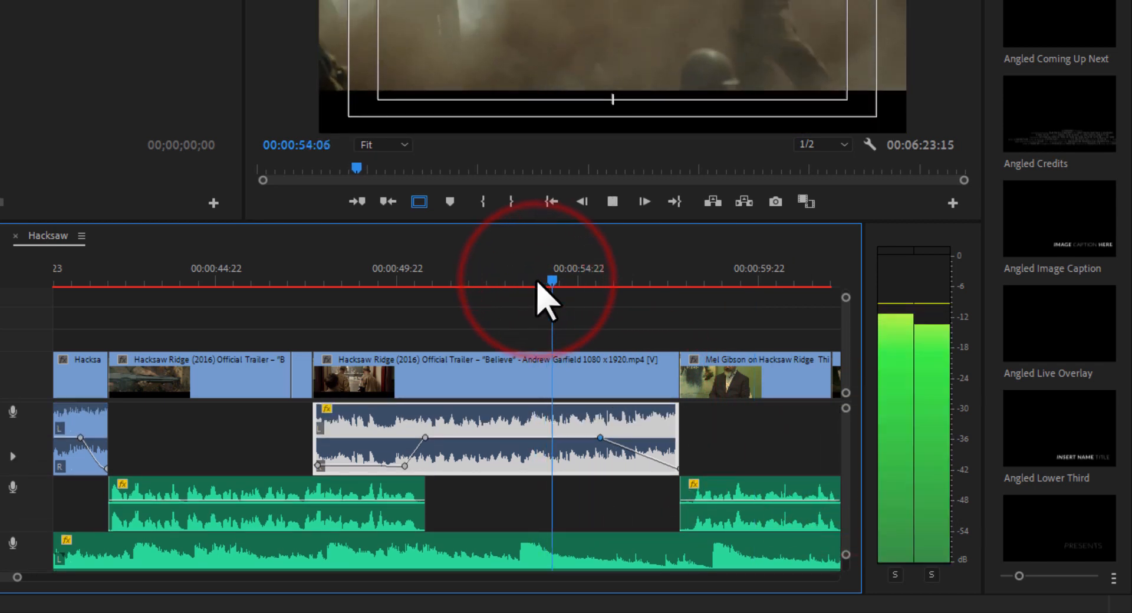
{"action": "left_click_drag", "start_coordinate": [846, 409], "coordinate": [847, 421]}
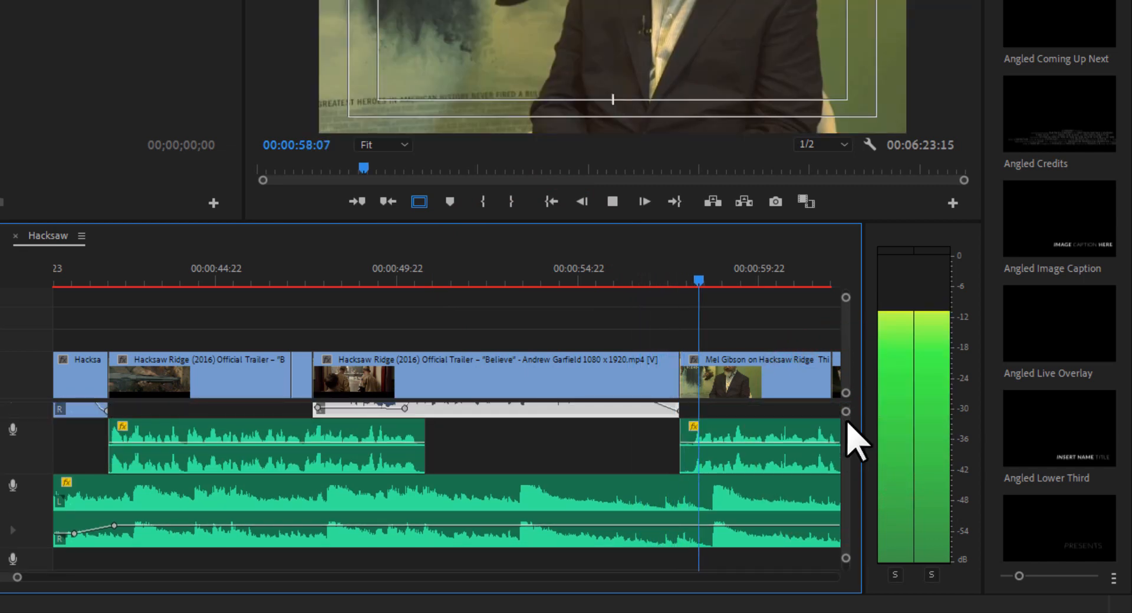
{"action": "key", "text": "space"}
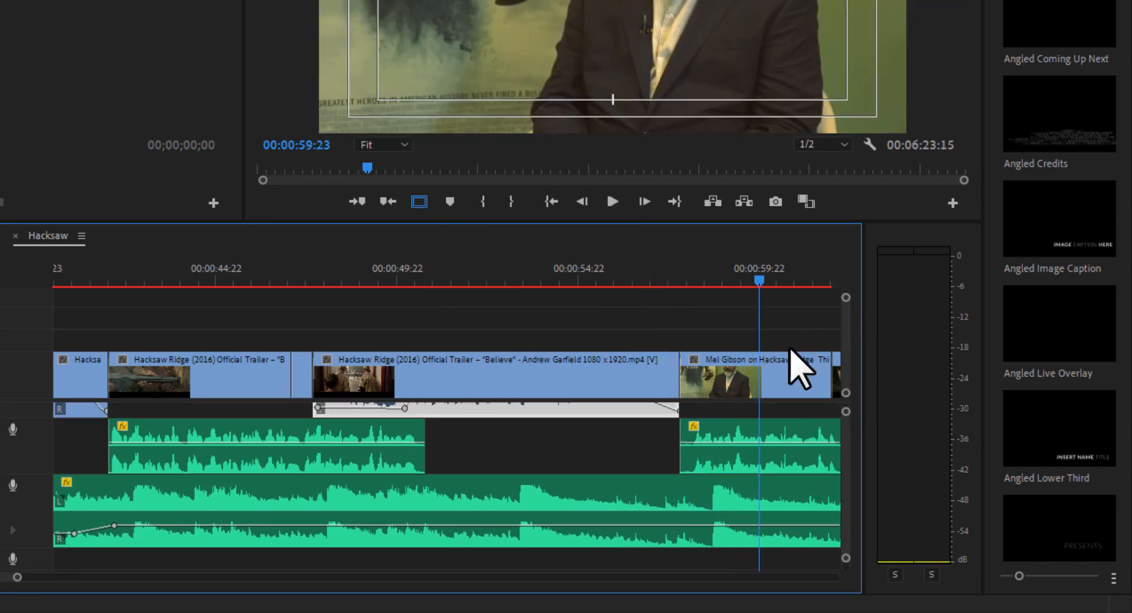
Move the second narration clip on Audio 2 about one second earlier, so it starts at about 00:00:56:15 over the trailer fade-out.
{"action": "left_click_drag", "start_coordinate": [23, 578], "coordinate": [40, 578]}
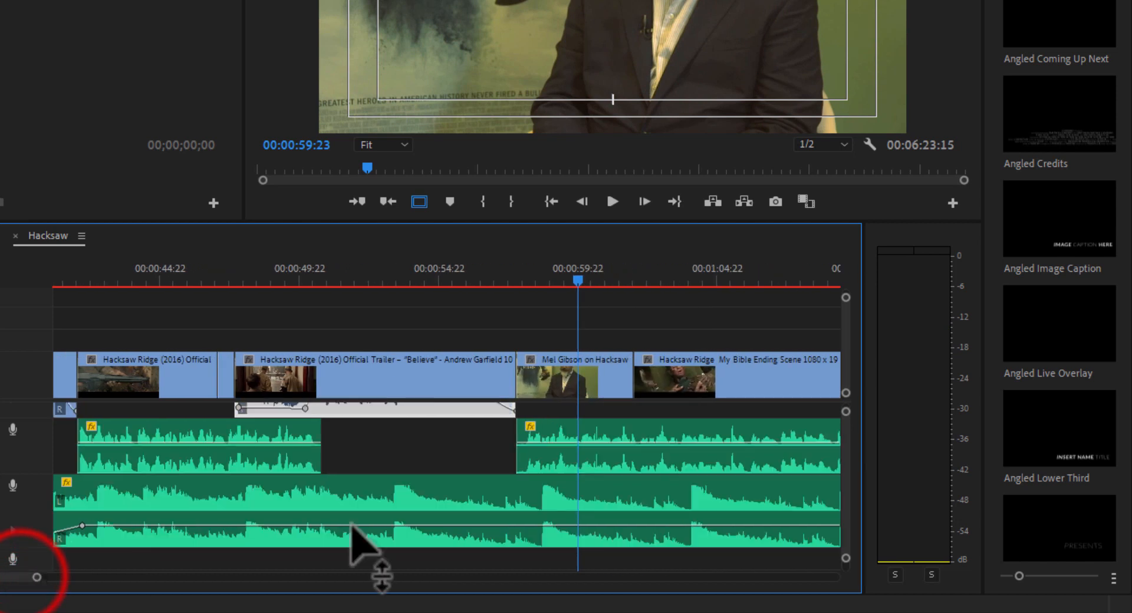
{"action": "left_click", "coordinate": [845, 447]}
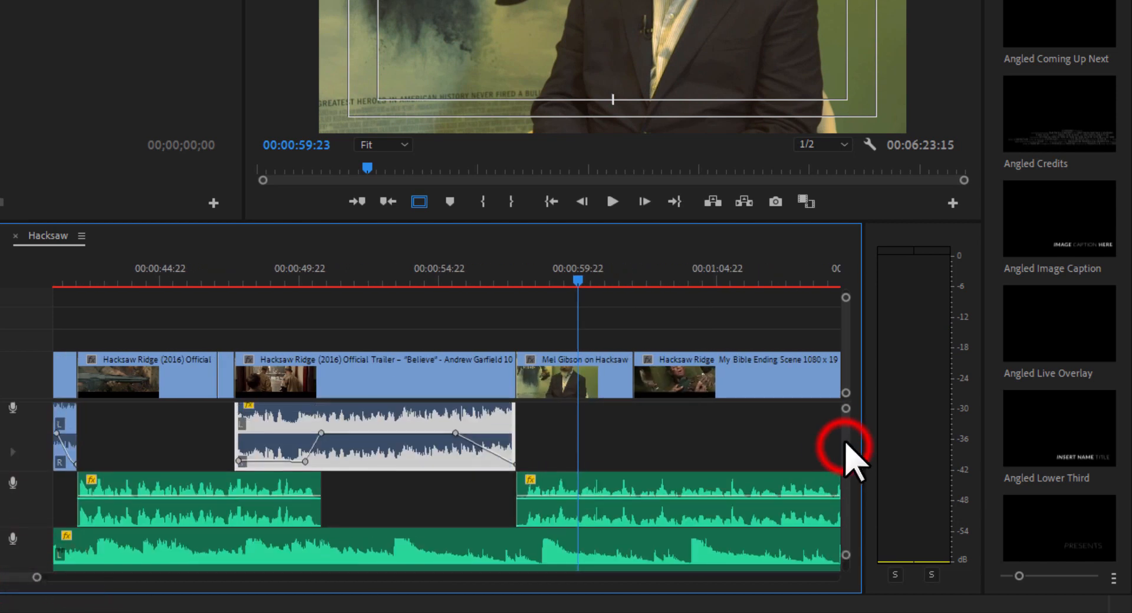
{"action": "left_click", "coordinate": [527, 490]}
{"action": "left_click_drag", "start_coordinate": [555, 489], "coordinate": [524, 486]}
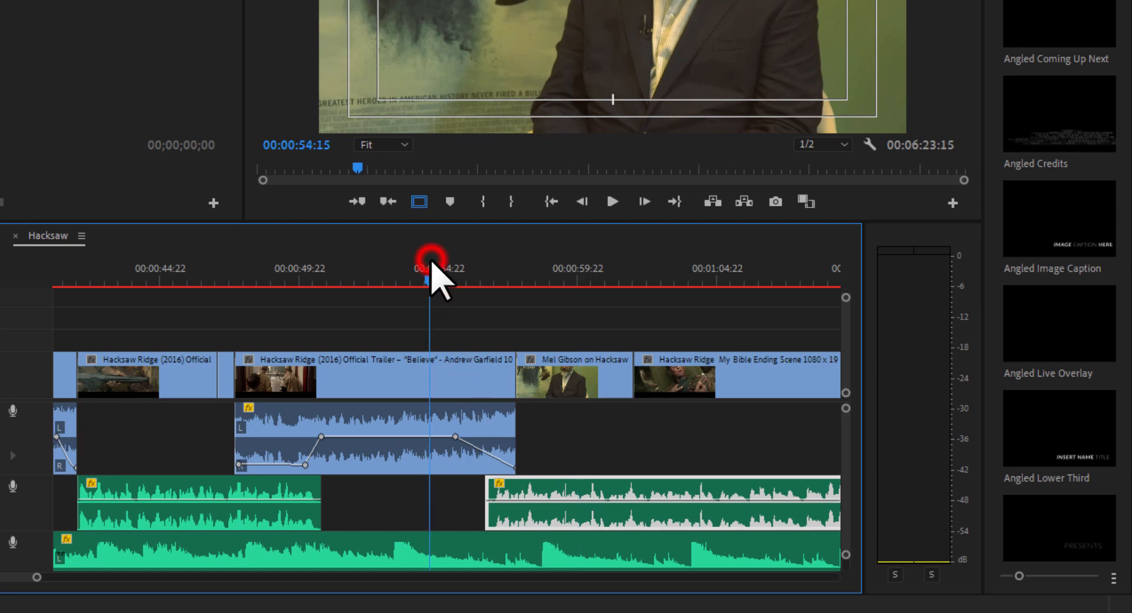
Play the overlap of trailer fade and narration from 00:00:54:15, and again from 00:00:55:12 into the Mel Gibson clip.
{"action": "key", "text": "space"}
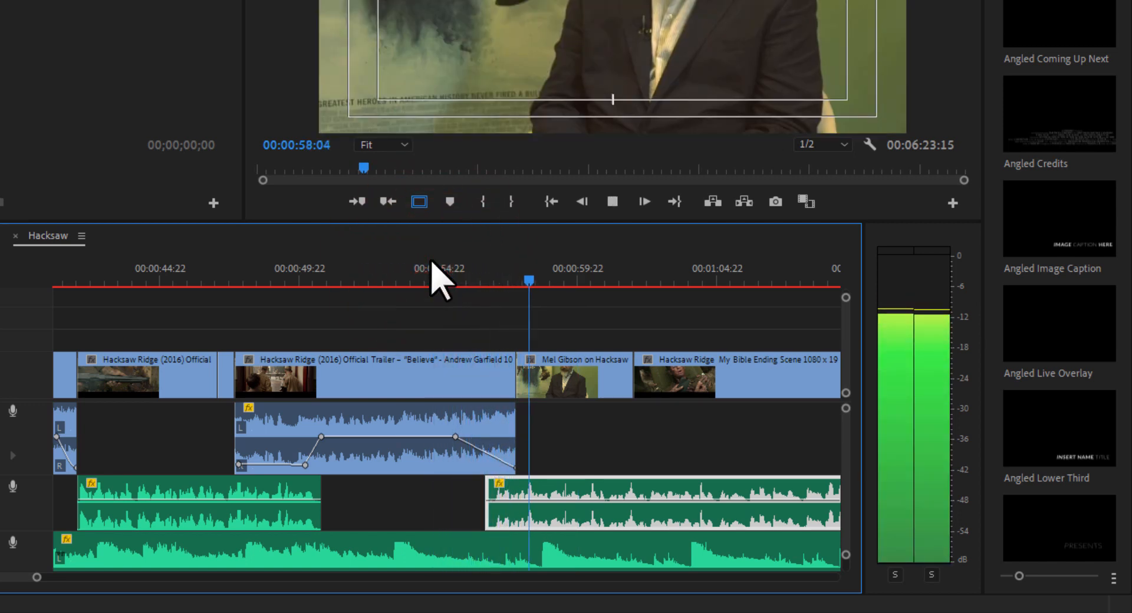
{"action": "key", "text": "space"}
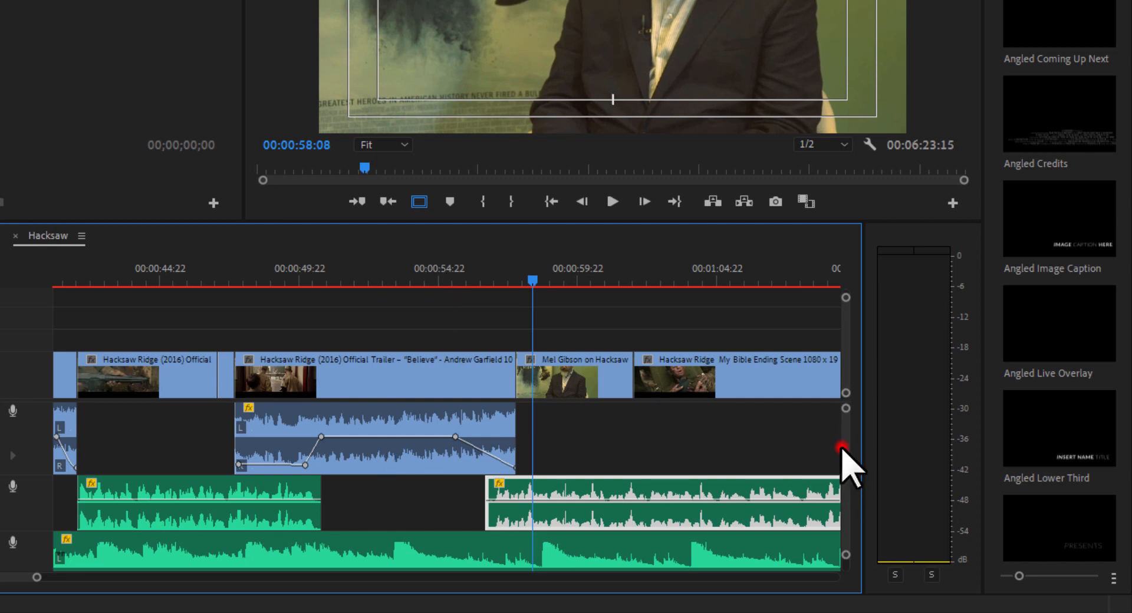
{"action": "scroll", "coordinate": [842, 466], "scroll_direction": "down", "scroll_amount": 3}
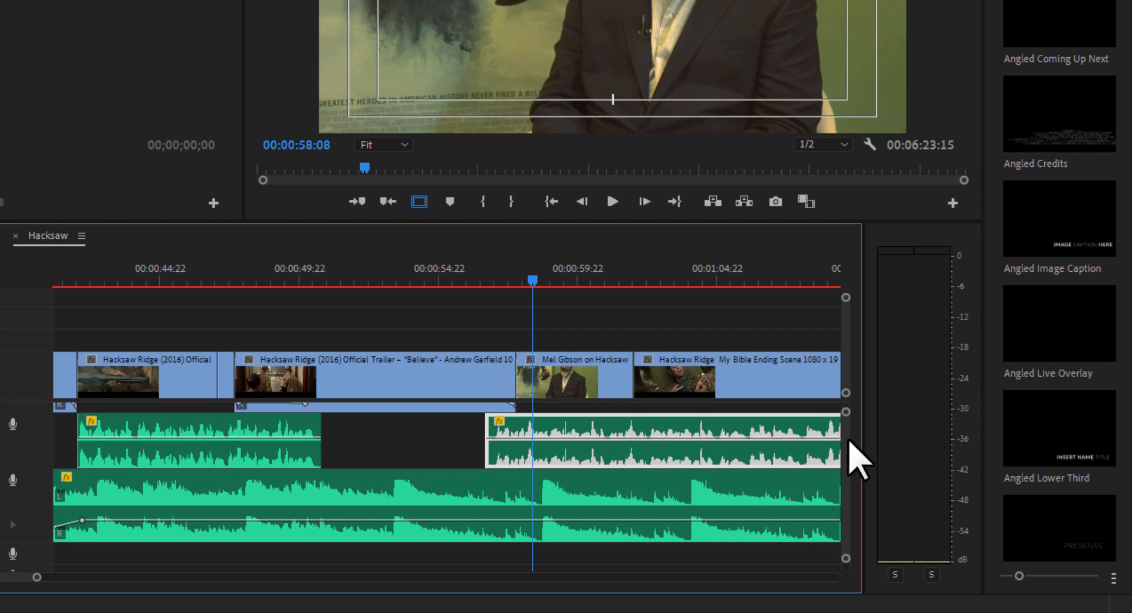
{"action": "scroll", "coordinate": [849, 457], "scroll_direction": "up", "scroll_amount": 2}
{"action": "left_click", "coordinate": [454, 281]}
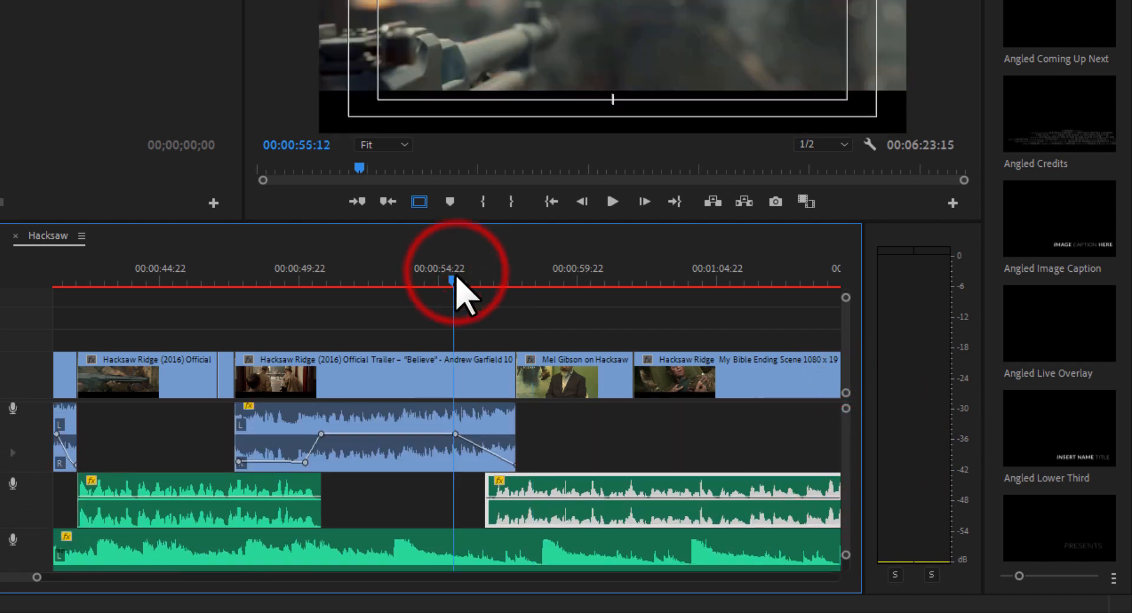
{"action": "key", "text": "space"}
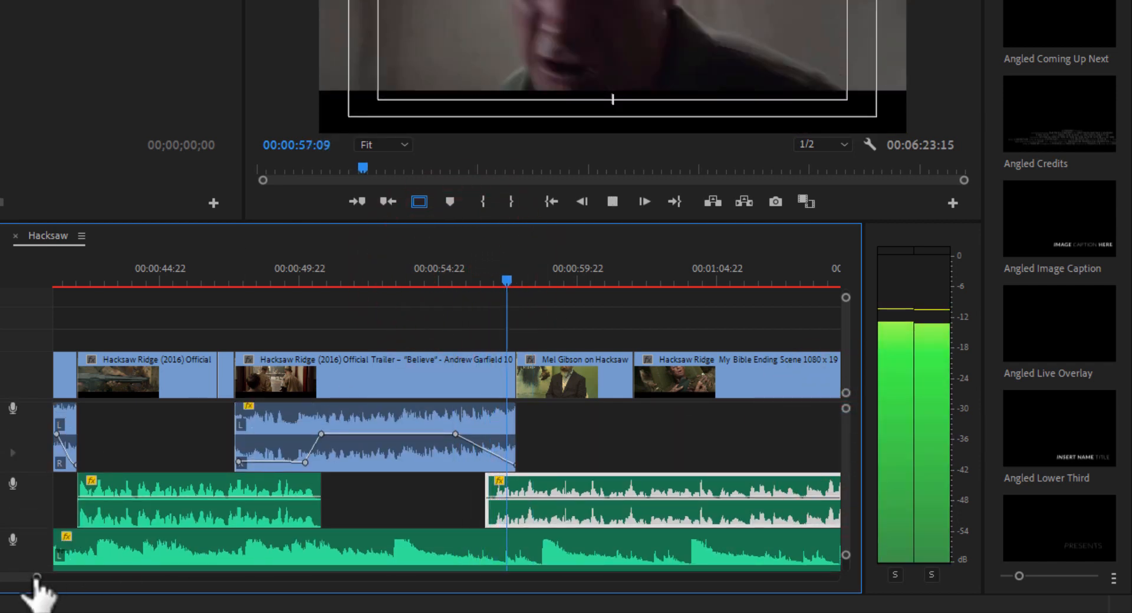
{"action": "left_click_drag", "start_coordinate": [37, 577], "coordinate": [54, 578]}
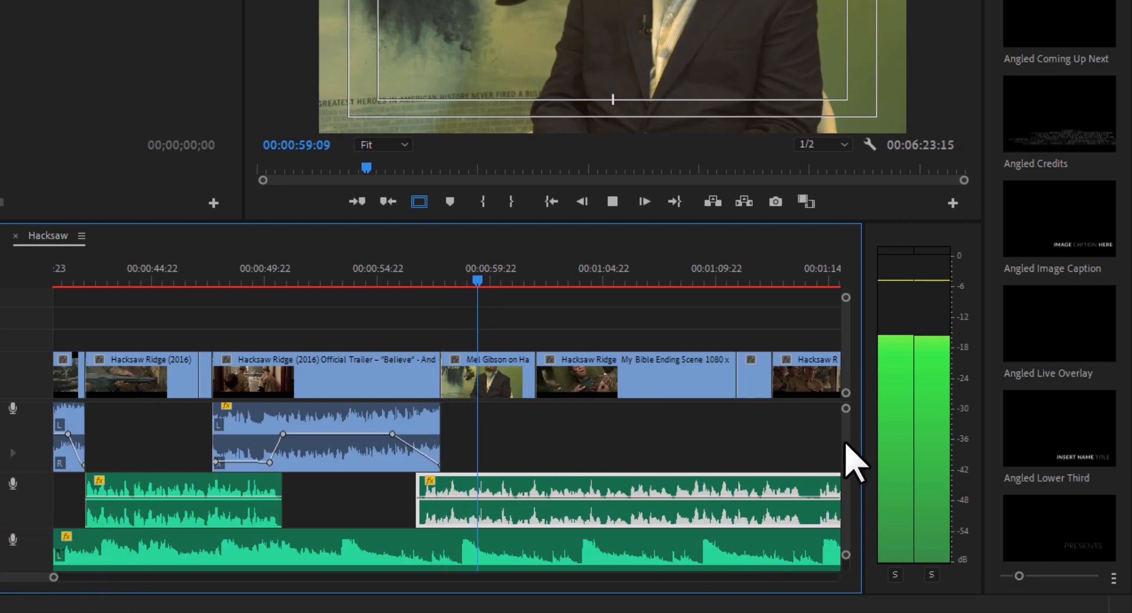
Play the second narration clip over the Mel Gibson interview up to 00:01:04:07 and look over the surrounding audio clips.
{"action": "left_click_drag", "start_coordinate": [846, 443], "coordinate": [851, 436]}
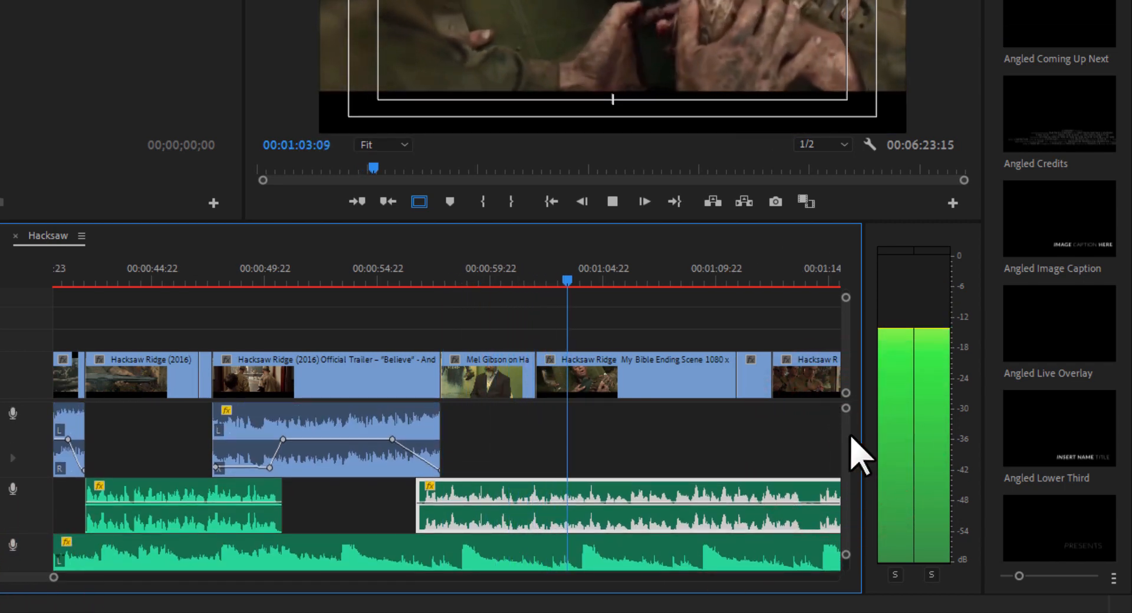
{"action": "key", "text": "space"}
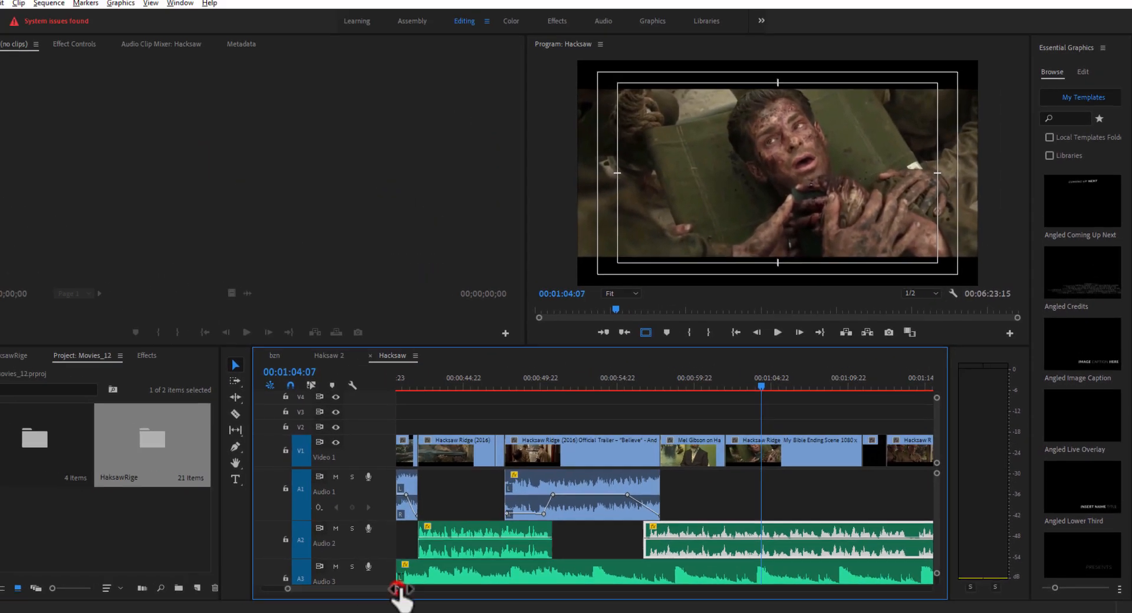
{"action": "left_click_drag", "start_coordinate": [397, 589], "coordinate": [422, 589]}
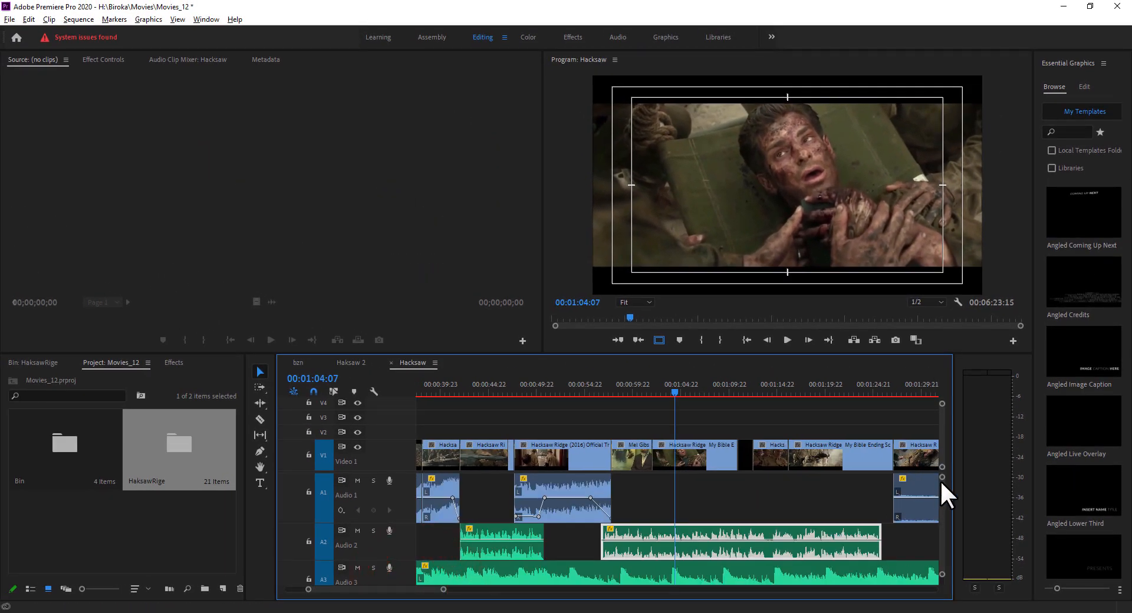
{"action": "left_click_drag", "start_coordinate": [940, 479], "coordinate": [944, 480]}
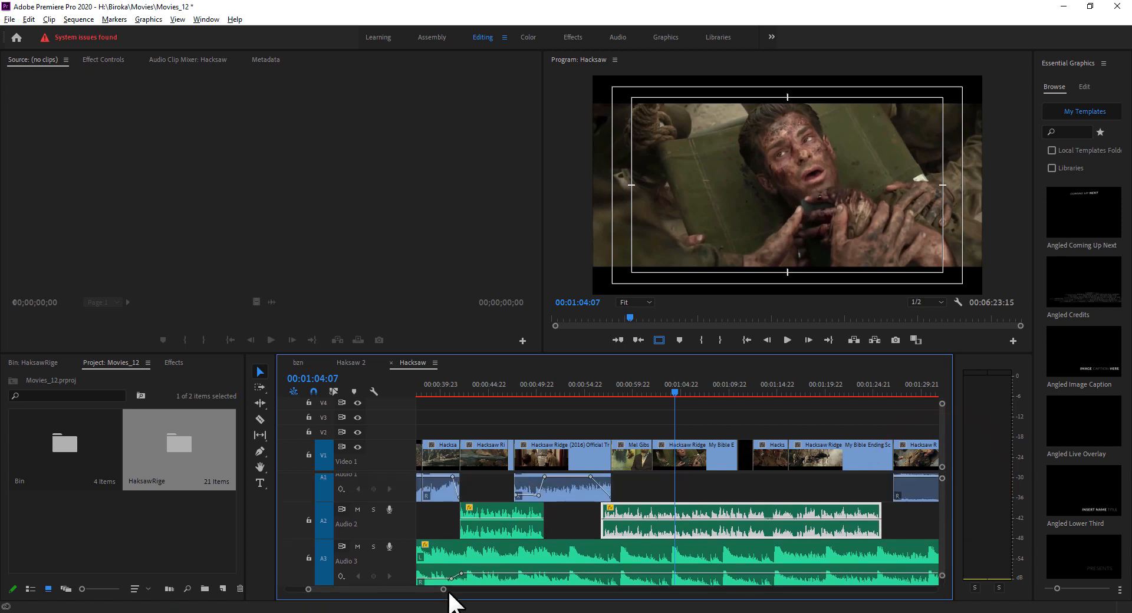
{"action": "mouse_move", "coordinate": [444, 590]}
{"action": "left_mouse_down"}
{"action": "mouse_move", "coordinate": [489, 590]}
{"action": "mouse_move", "coordinate": [442, 599]}
{"action": "left_mouse_up"}
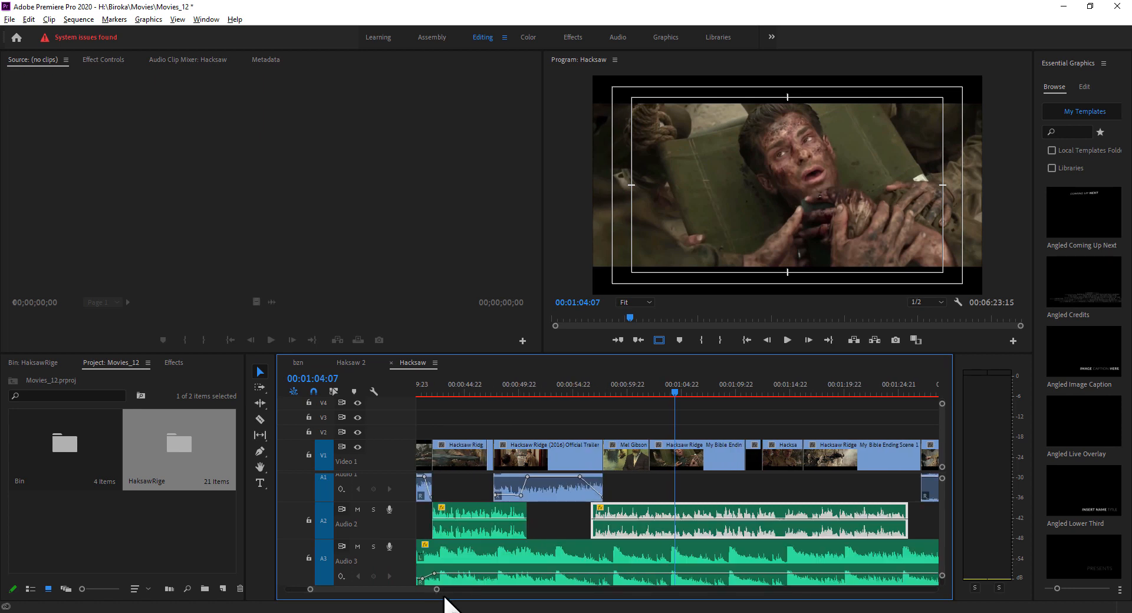
Return the playhead to about 00:00:00:13 and display the track volume keyframes on Audio 3.
{"action": "left_click_drag", "start_coordinate": [390, 588], "coordinate": [357, 589]}
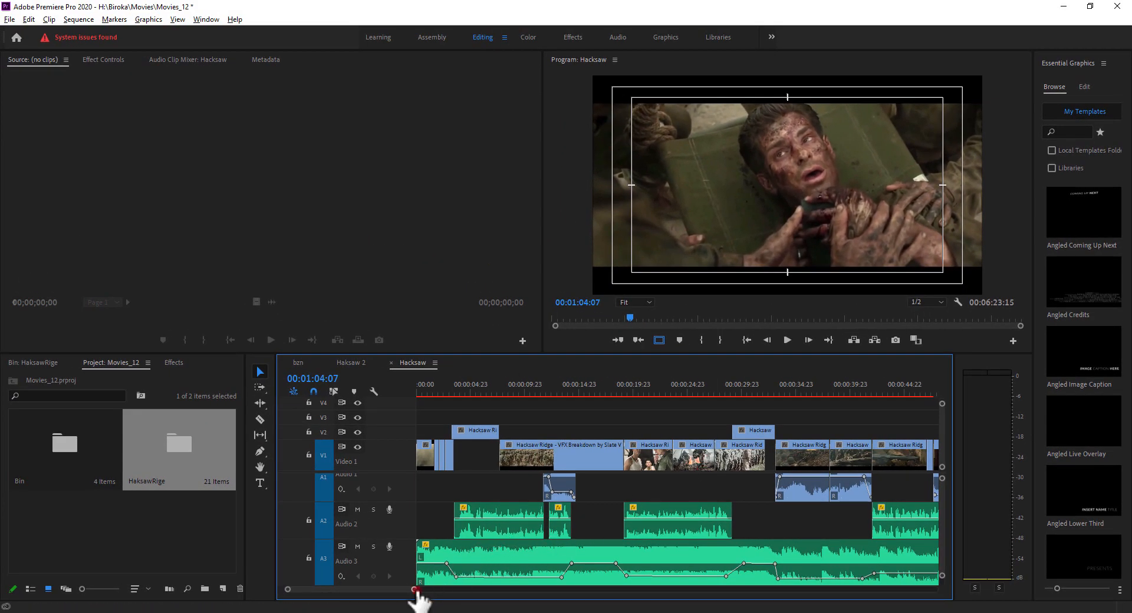
{"action": "left_click_drag", "start_coordinate": [416, 590], "coordinate": [417, 592]}
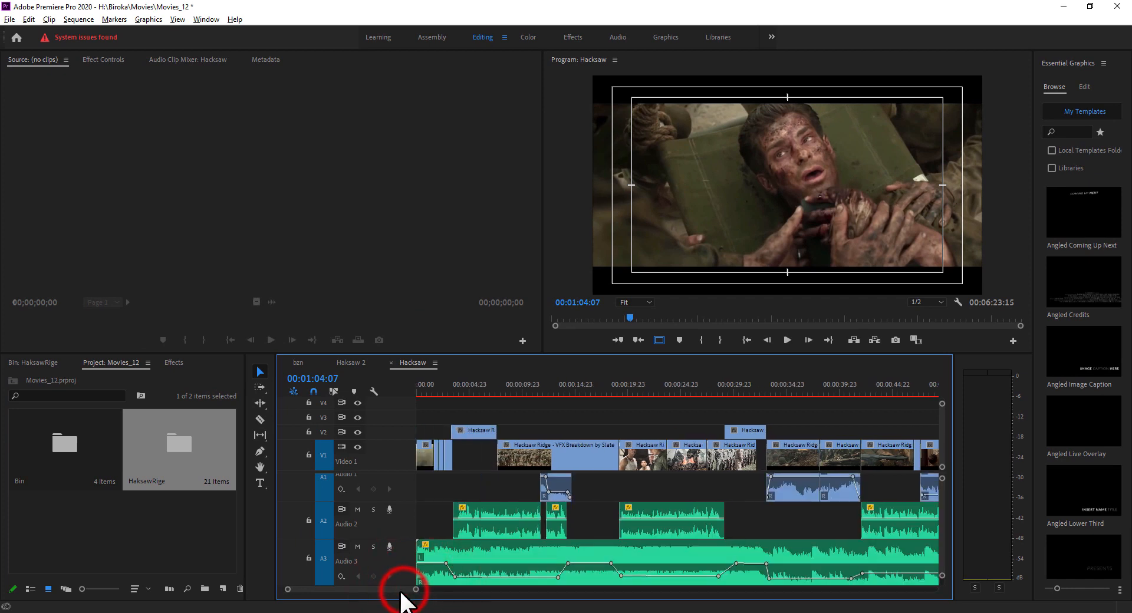
{"action": "mouse_move", "coordinate": [943, 479]}
{"action": "left_mouse_down"}
{"action": "mouse_move", "coordinate": [943, 490]}
{"action": "mouse_move", "coordinate": [947, 480]}
{"action": "left_mouse_up"}
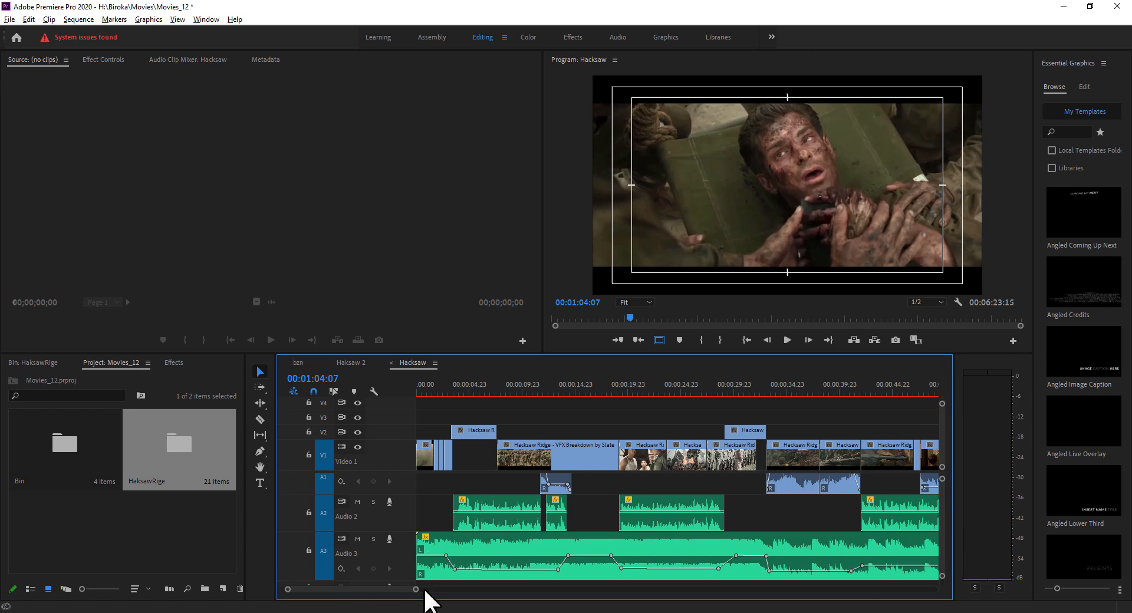
{"action": "left_click_drag", "start_coordinate": [454, 387], "coordinate": [422, 389]}
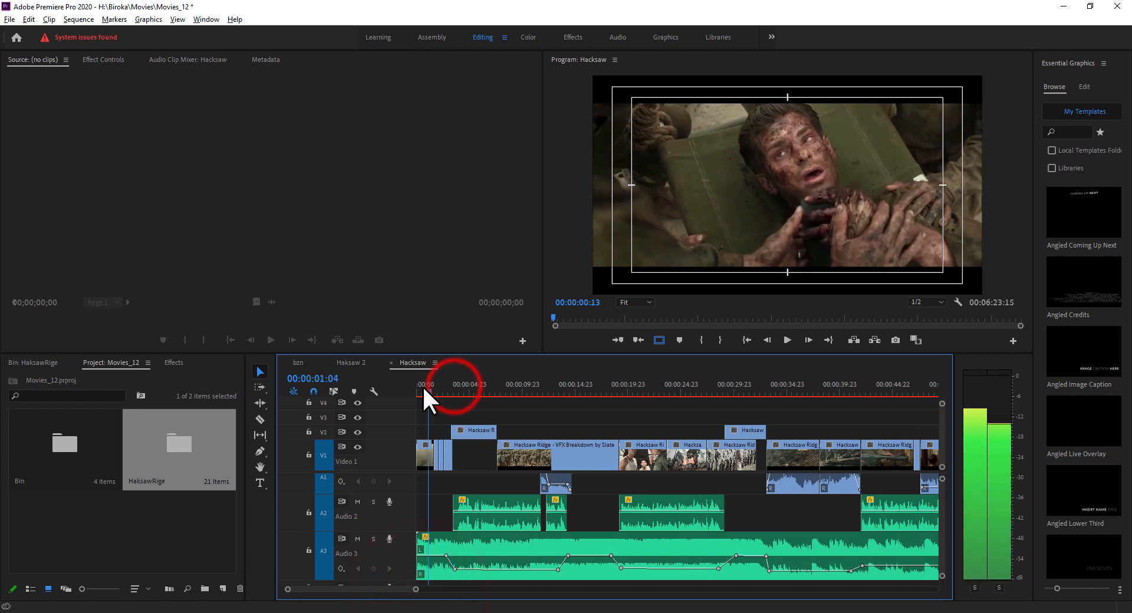
{"action": "left_click_drag", "start_coordinate": [415, 590], "coordinate": [387, 591]}
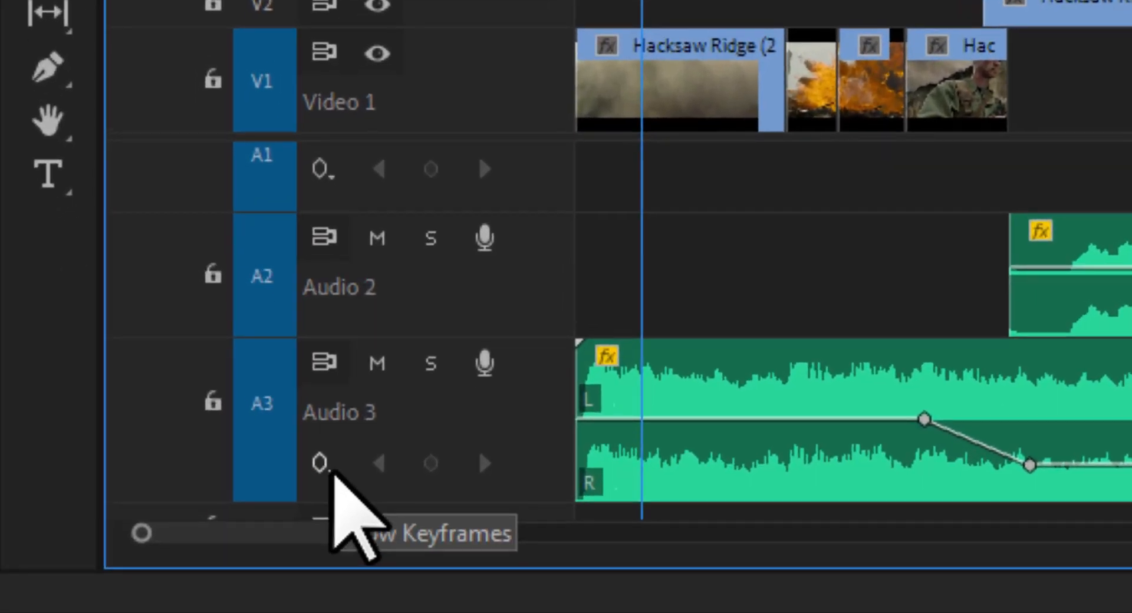
{"action": "left_click", "coordinate": [331, 472]}
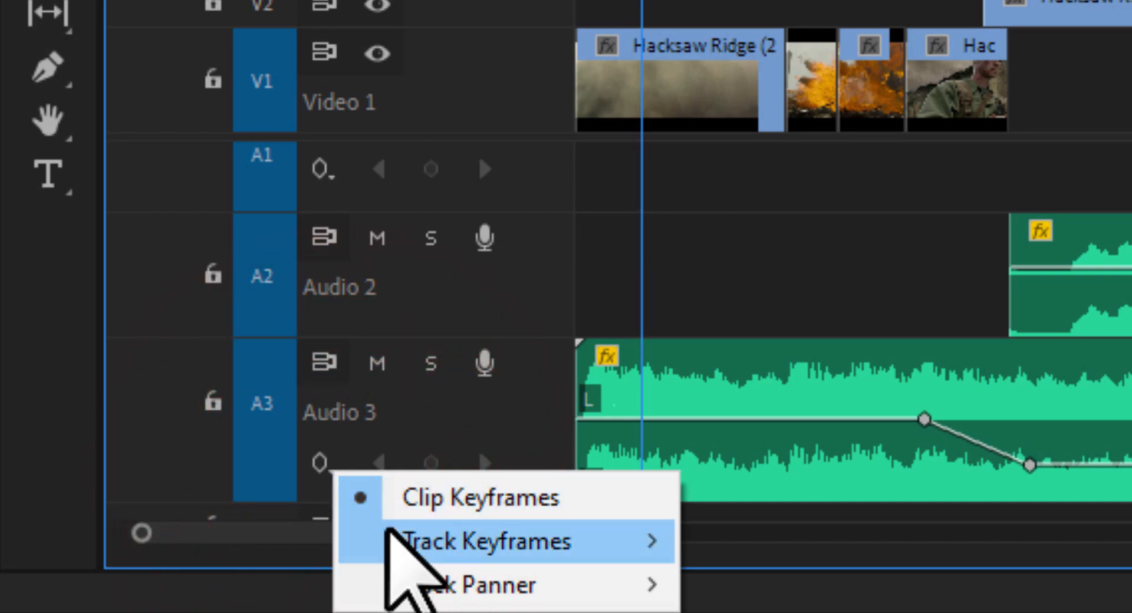
{"action": "mouse_move", "coordinate": [389, 531]}
{"action": "left_click", "coordinate": [770, 545]}
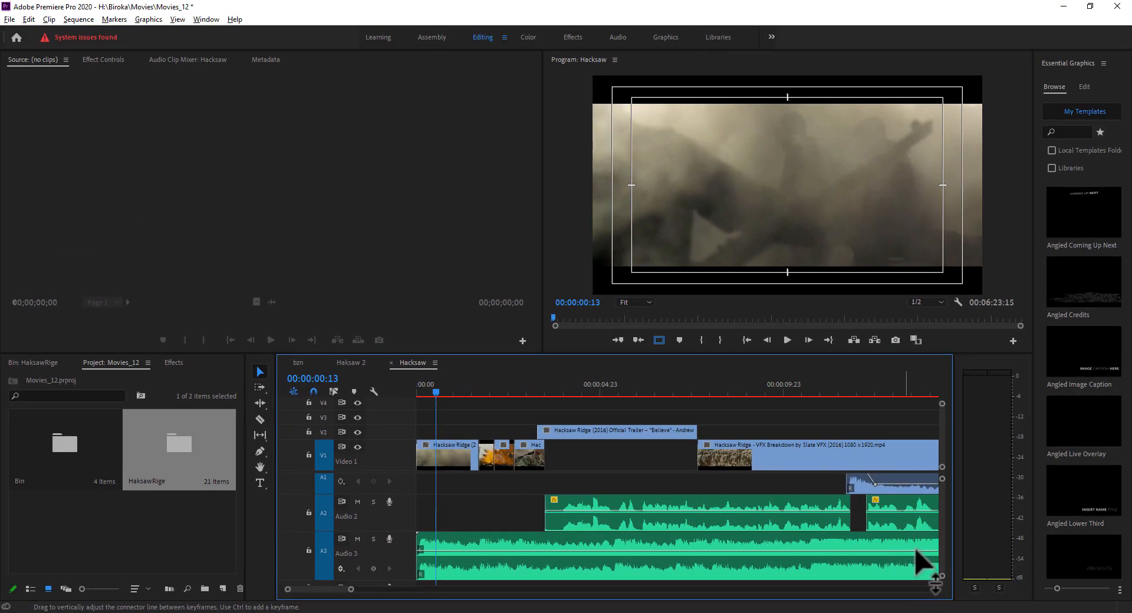
{"action": "left_click", "coordinate": [713, 564]}
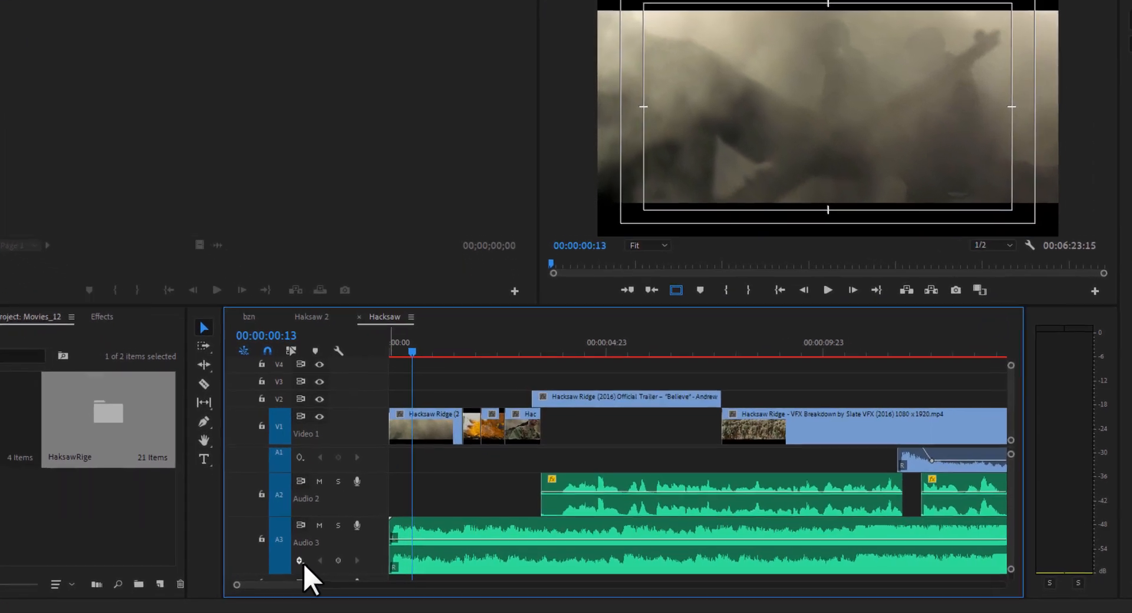
View the music's clip keyframes on Audio 3 and return to the track volume keyframes for comparison.
{"action": "left_click", "coordinate": [301, 562]}
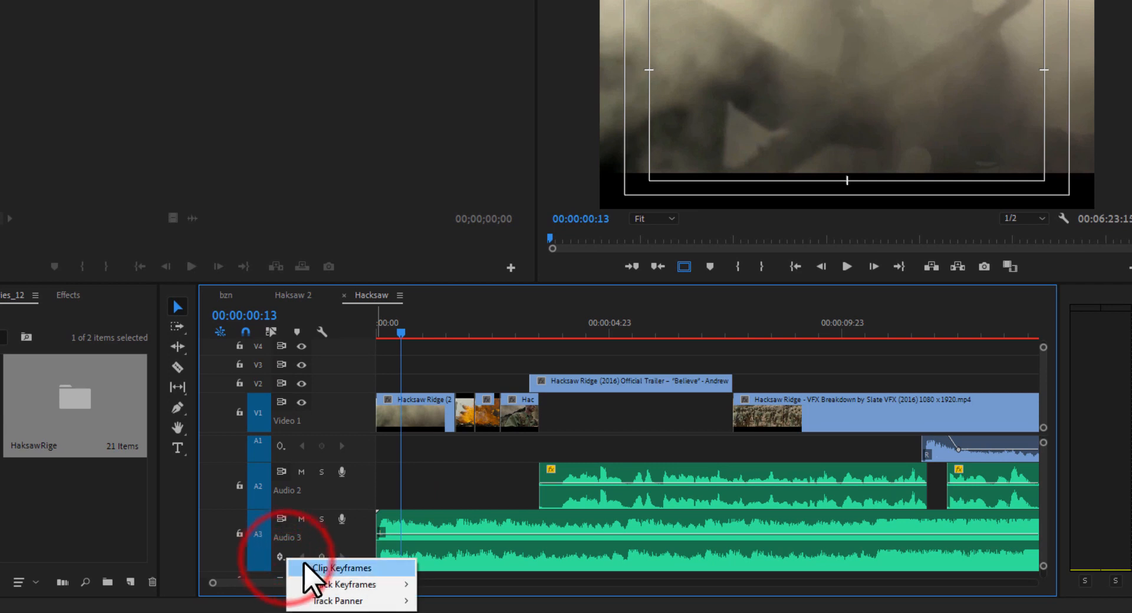
{"action": "left_click", "coordinate": [345, 572]}
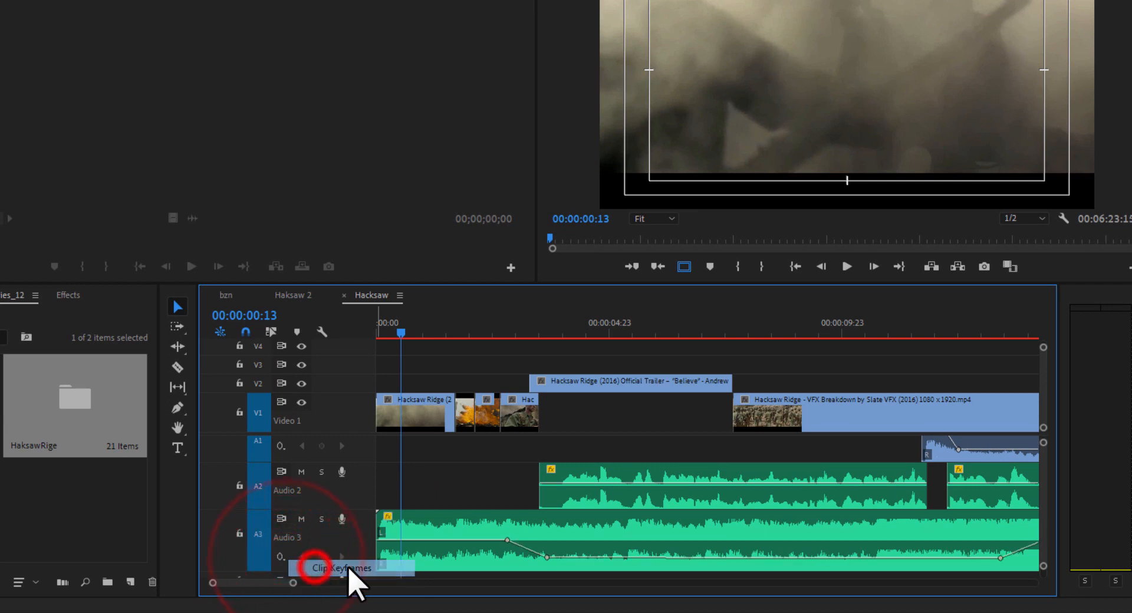
{"action": "left_click", "coordinate": [286, 559]}
{"action": "mouse_move", "coordinate": [316, 584]}
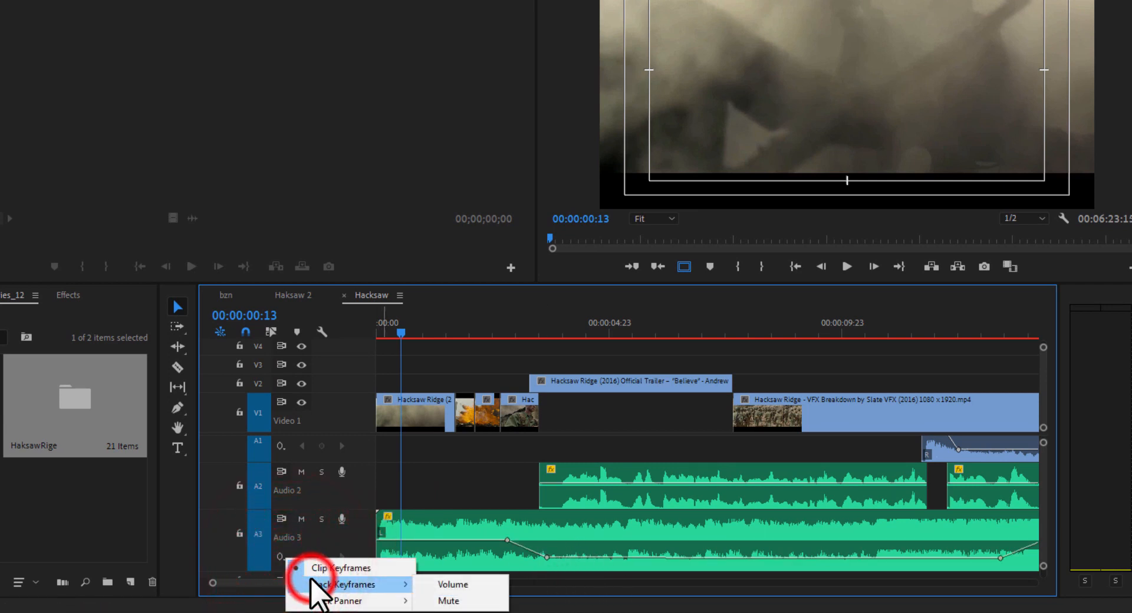
{"action": "left_click", "coordinate": [449, 584]}
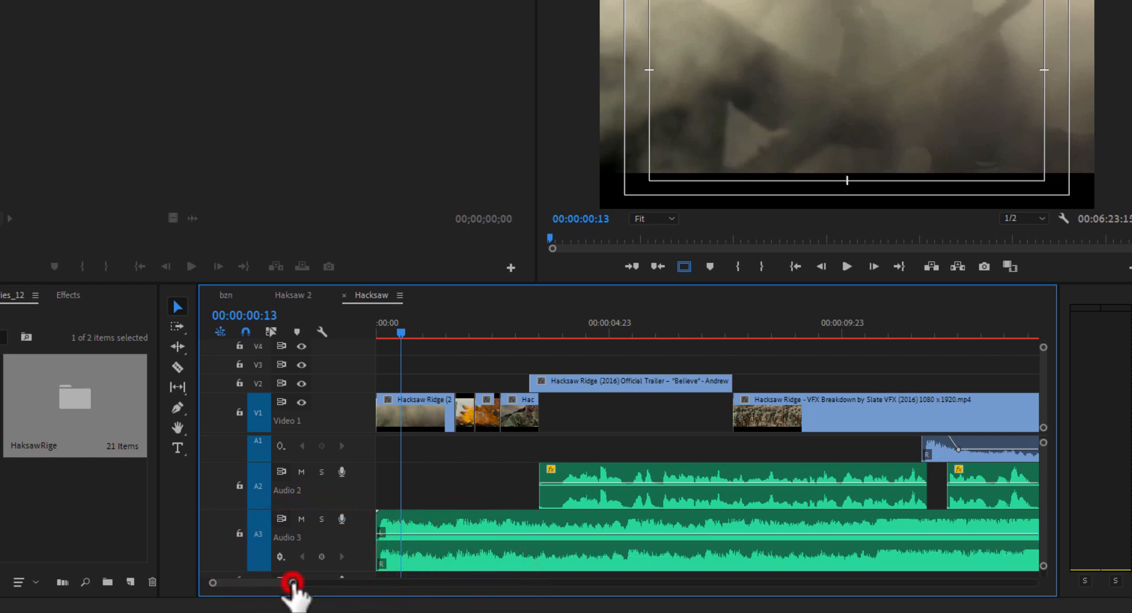
Lower the track volume of Audio 3 slightly and compare it with the separate clip keyframes of the music.
{"action": "left_click_drag", "start_coordinate": [293, 584], "coordinate": [327, 584]}
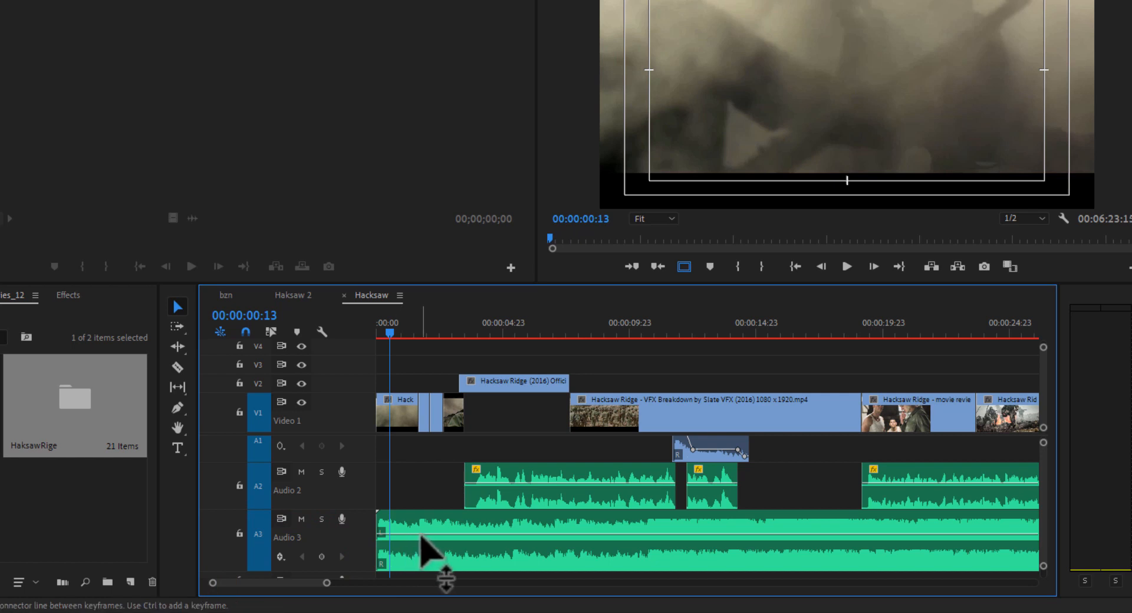
{"action": "left_click_drag", "start_coordinate": [421, 536], "coordinate": [420, 546]}
{"action": "left_click", "coordinate": [283, 559]}
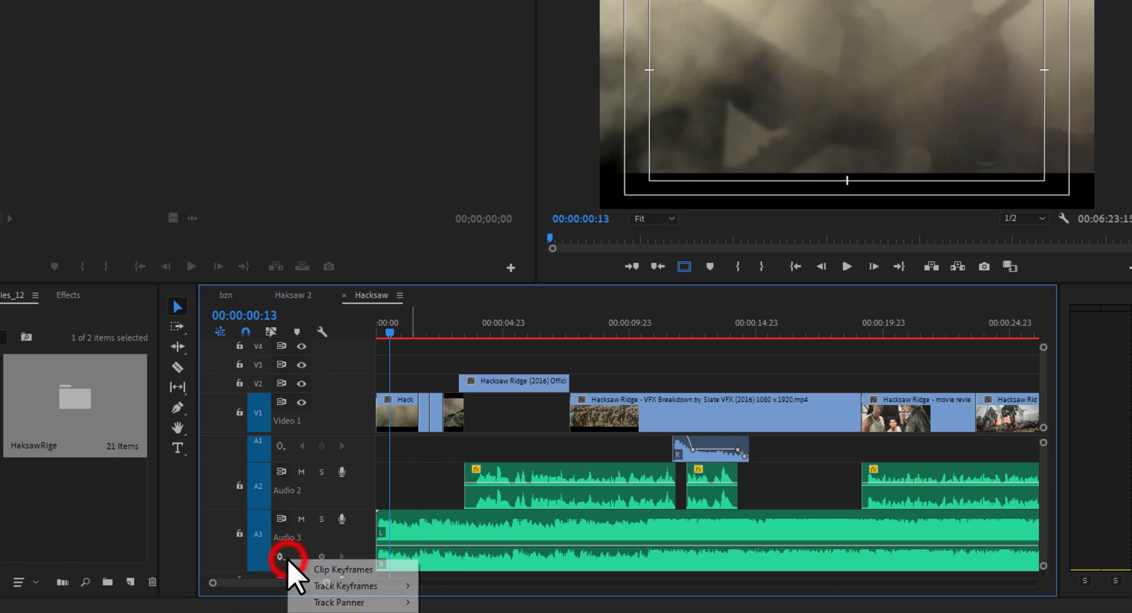
{"action": "left_click", "coordinate": [333, 569]}
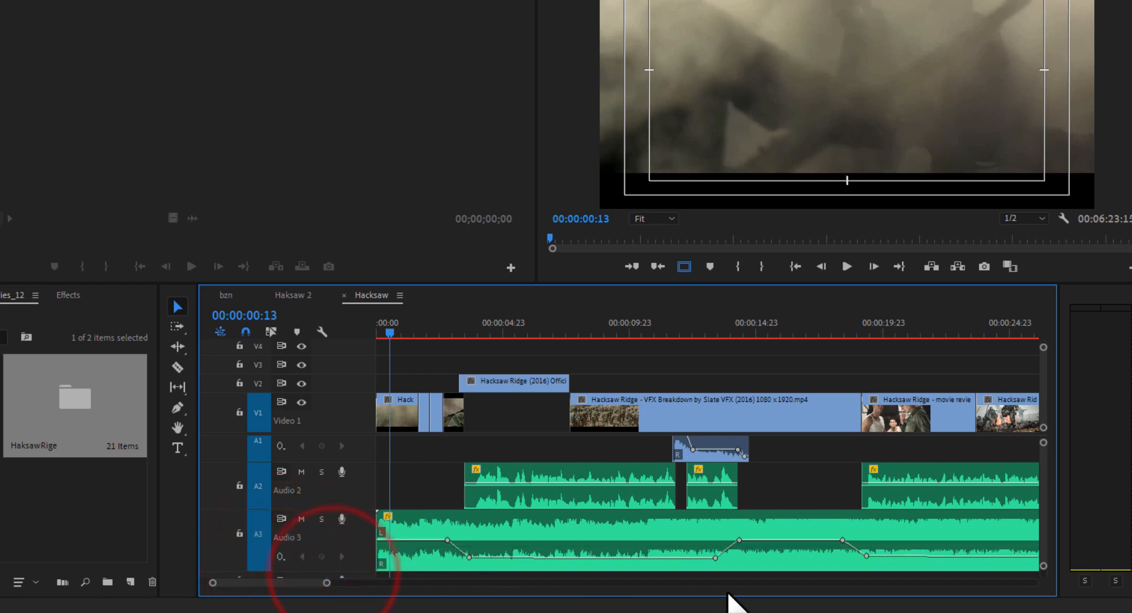
{"action": "left_click", "coordinate": [285, 557]}
{"action": "left_click", "coordinate": [328, 584]}
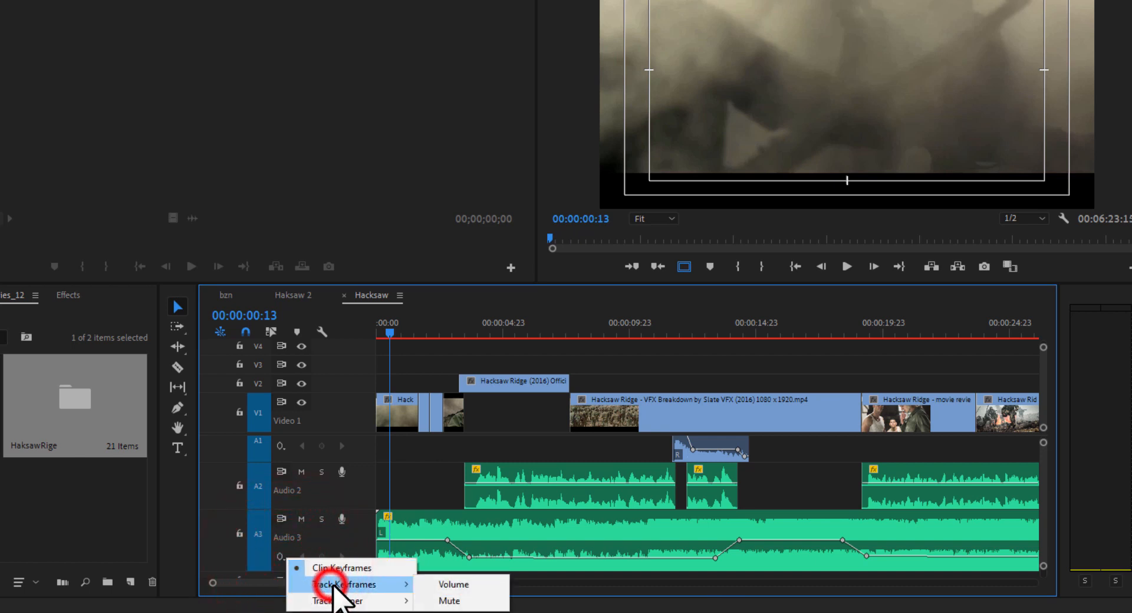
{"action": "left_click", "coordinate": [449, 584]}
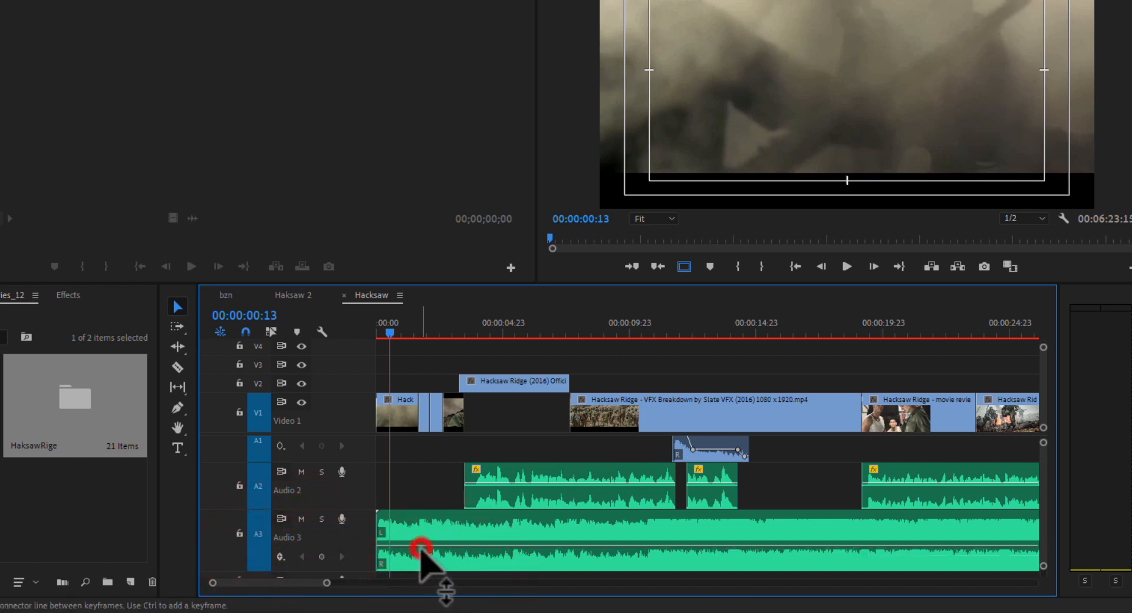
Play the opening, lower the Audio 3 track volume to about -17.4 dB, and replay it from near the start.
{"action": "left_click_drag", "start_coordinate": [420, 549], "coordinate": [440, 552]}
{"action": "key", "text": "space"}
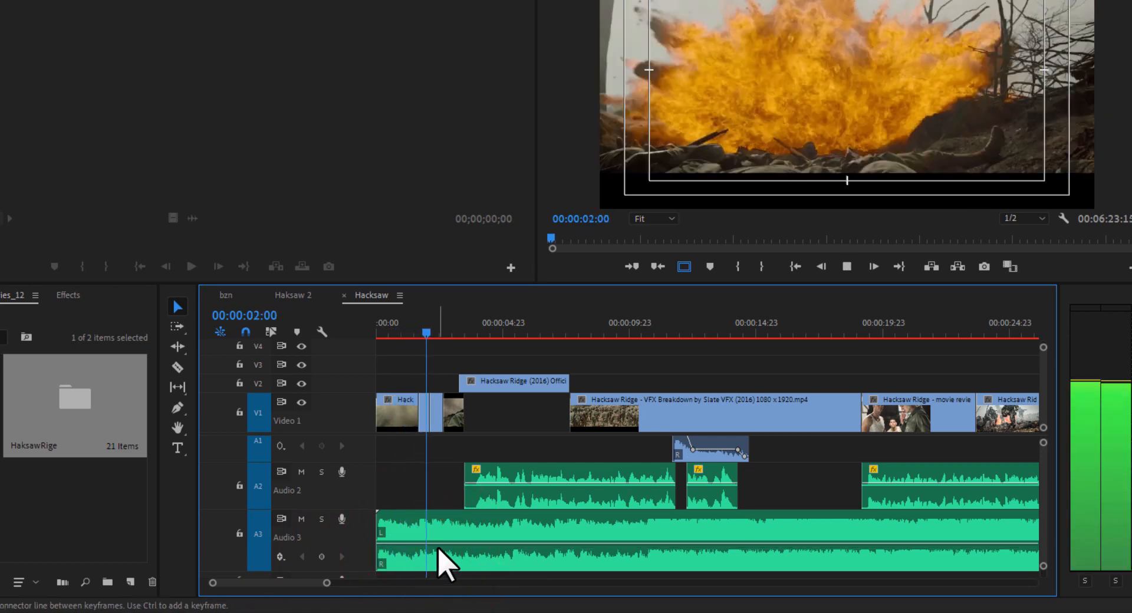
{"action": "key", "text": "space"}
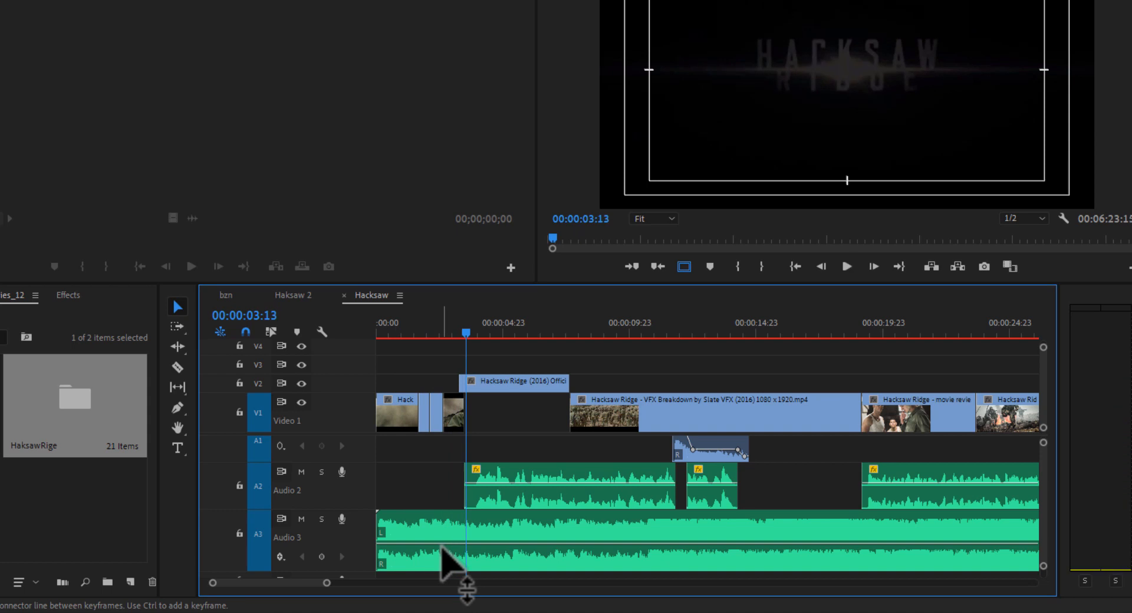
{"action": "left_click_drag", "start_coordinate": [441, 548], "coordinate": [441, 567]}
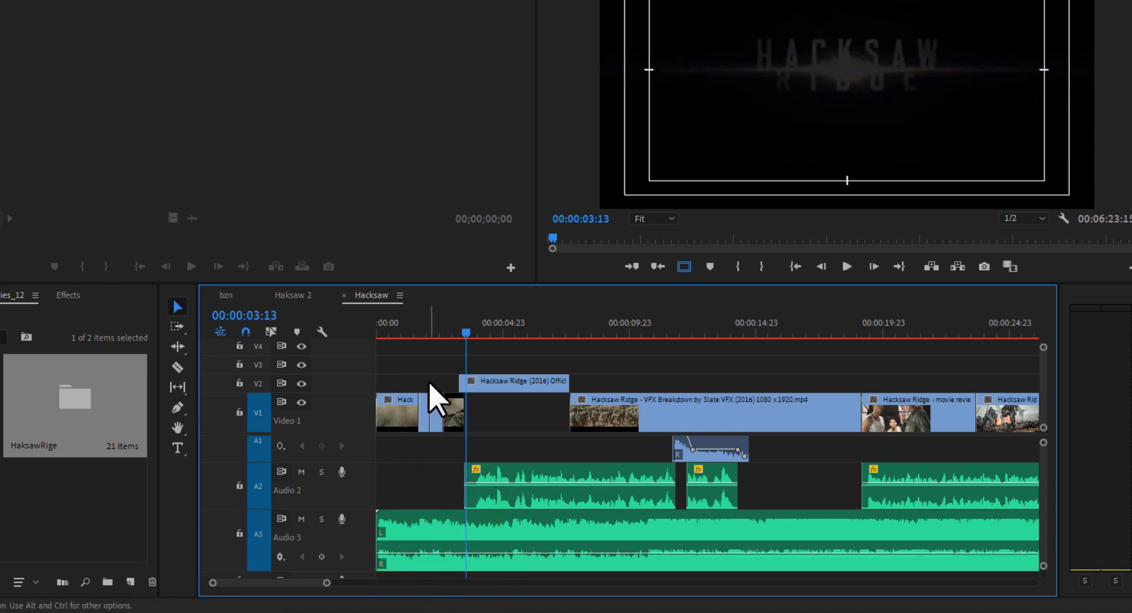
{"action": "left_click", "coordinate": [402, 326]}
{"action": "key", "text": "space"}
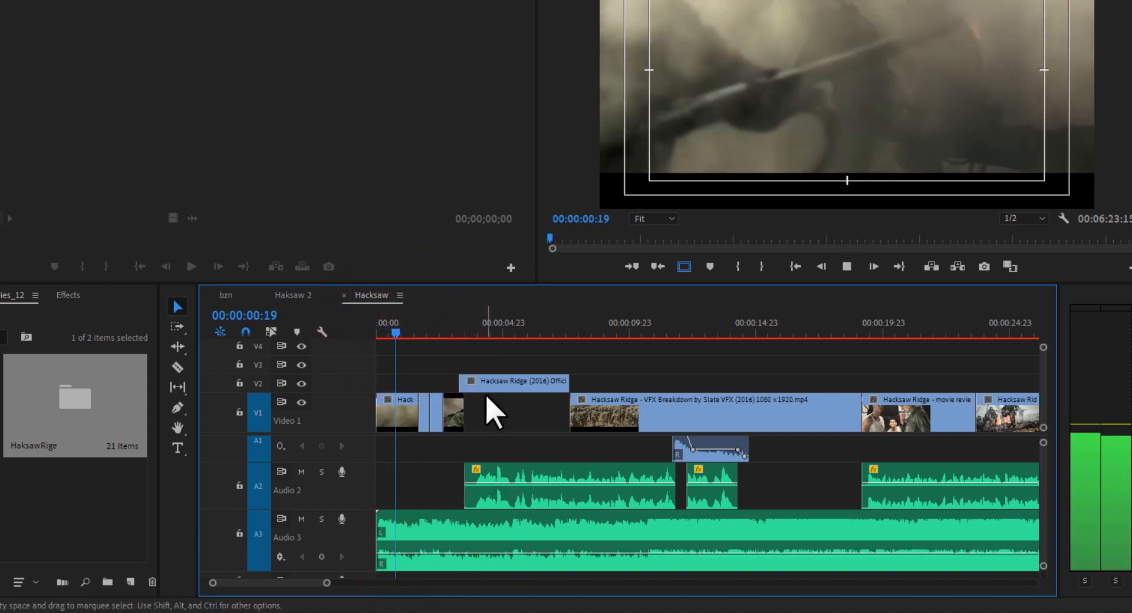
{"action": "key", "text": "space"}
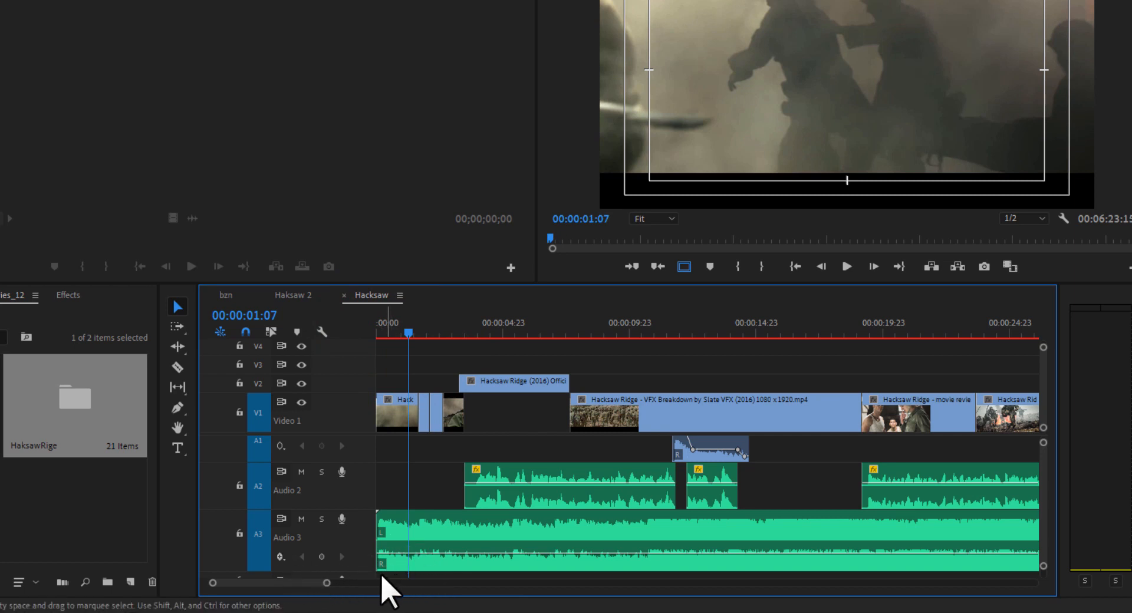
Try a track volume rise on Audio 3 with keyframes at about 00:00:01:12 and 00:00:01:22, raising the second, and play it.
{"action": "left_click", "coordinate": [289, 567]}
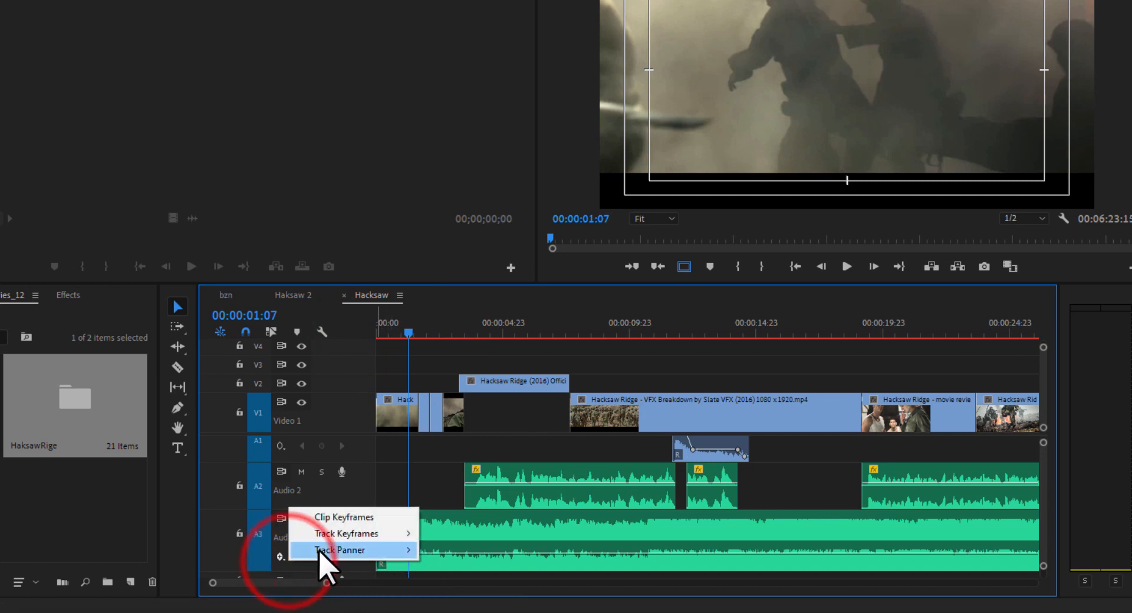
{"action": "mouse_move", "coordinate": [365, 541]}
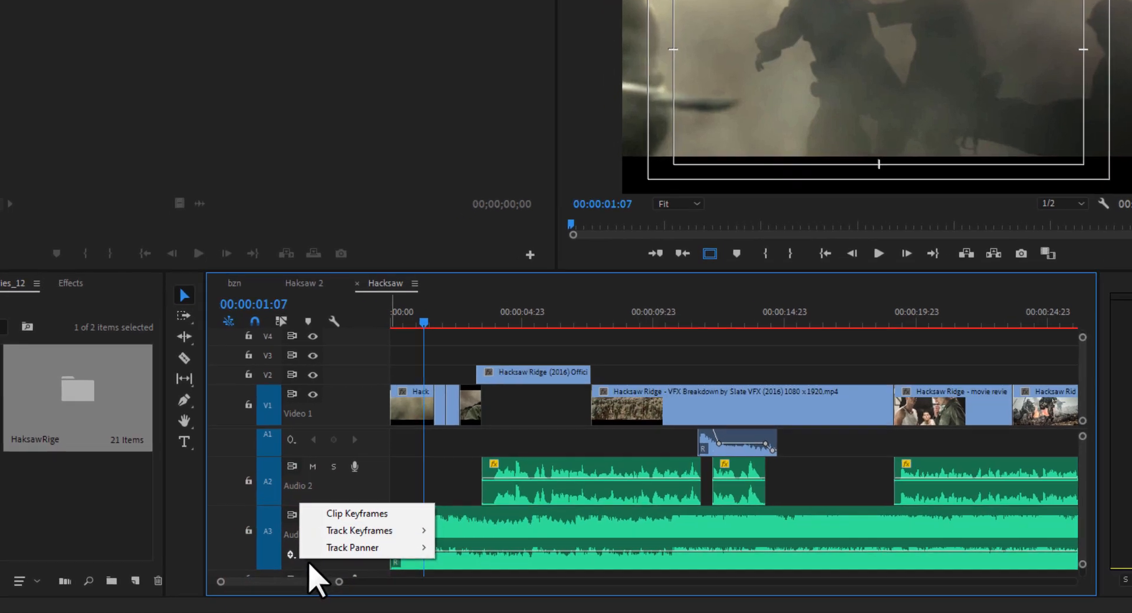
{"action": "left_click", "coordinate": [278, 557]}
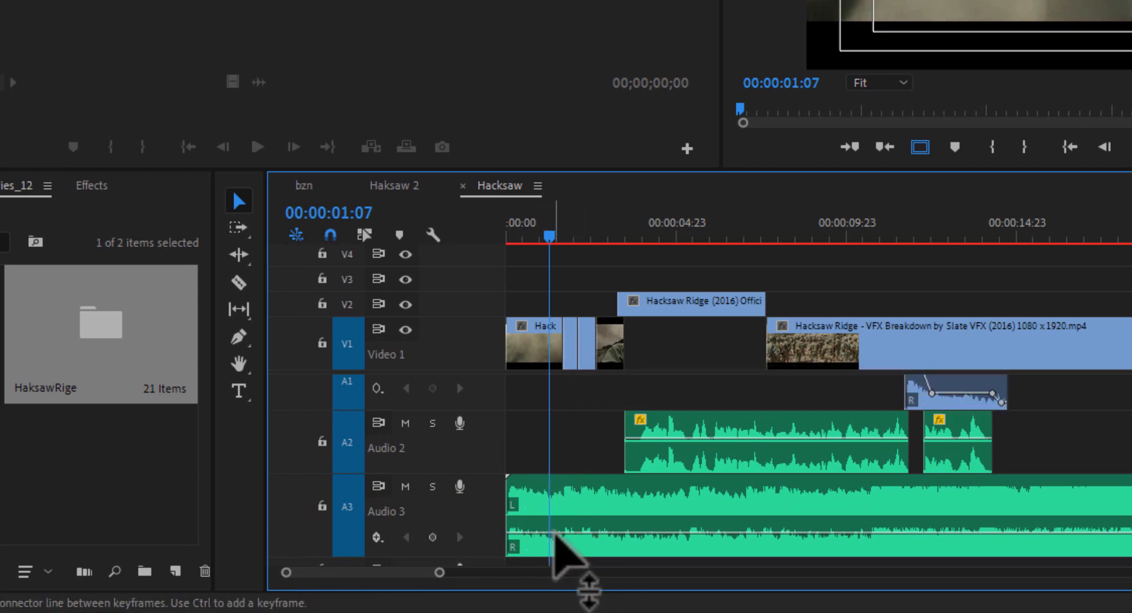
{"action": "left_click", "coordinate": [557, 533], "text": "ctrl"}
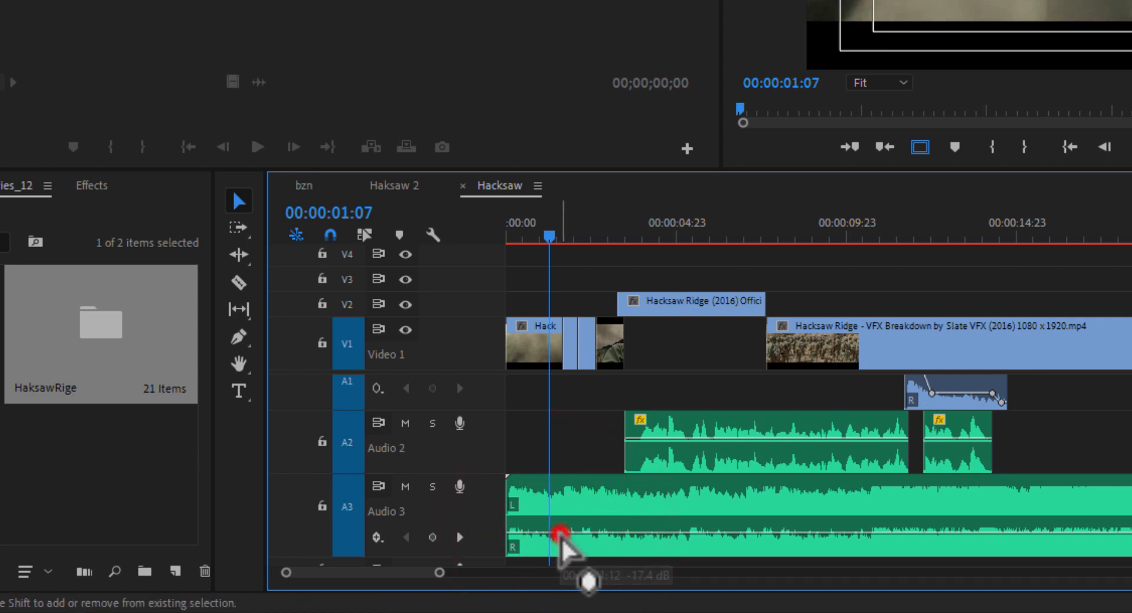
{"action": "left_click", "coordinate": [572, 533], "text": "ctrl"}
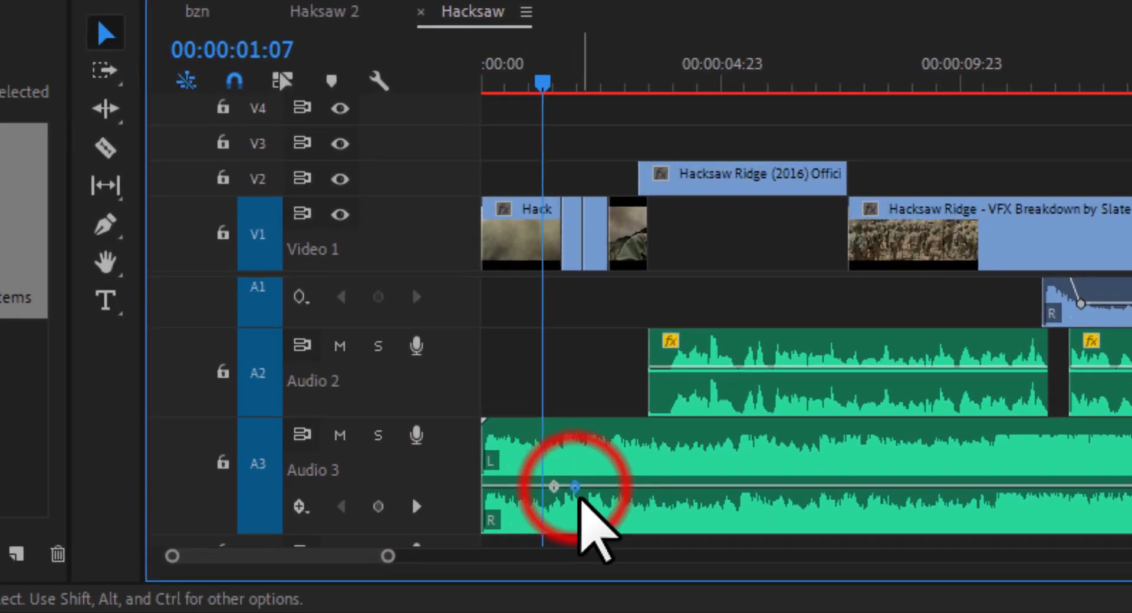
{"action": "left_click_drag", "start_coordinate": [575, 487], "coordinate": [576, 450]}
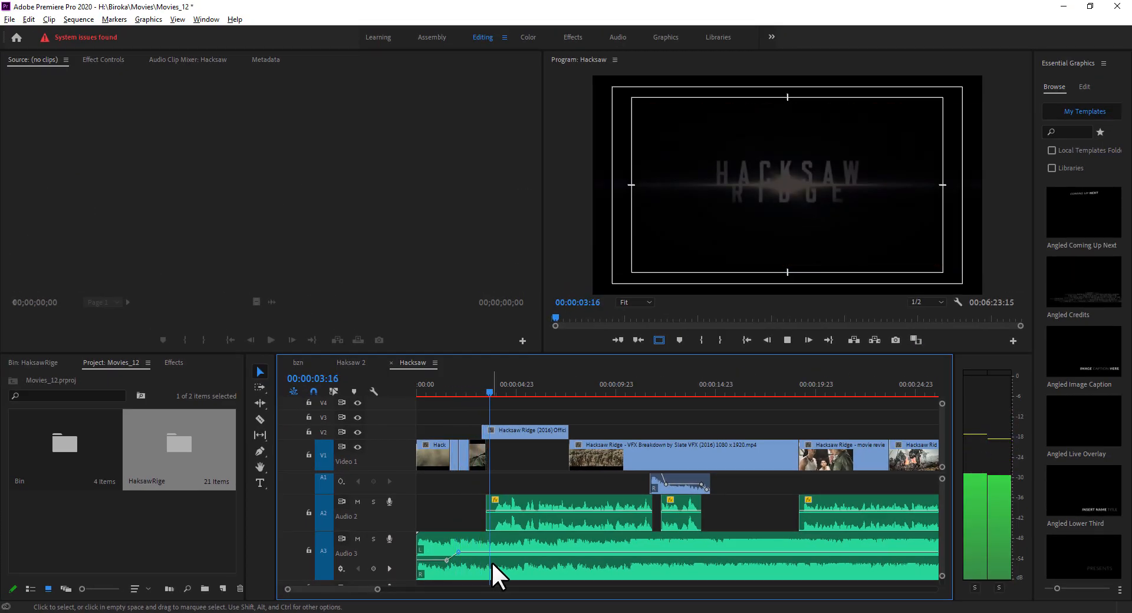
{"action": "key", "text": "space"}
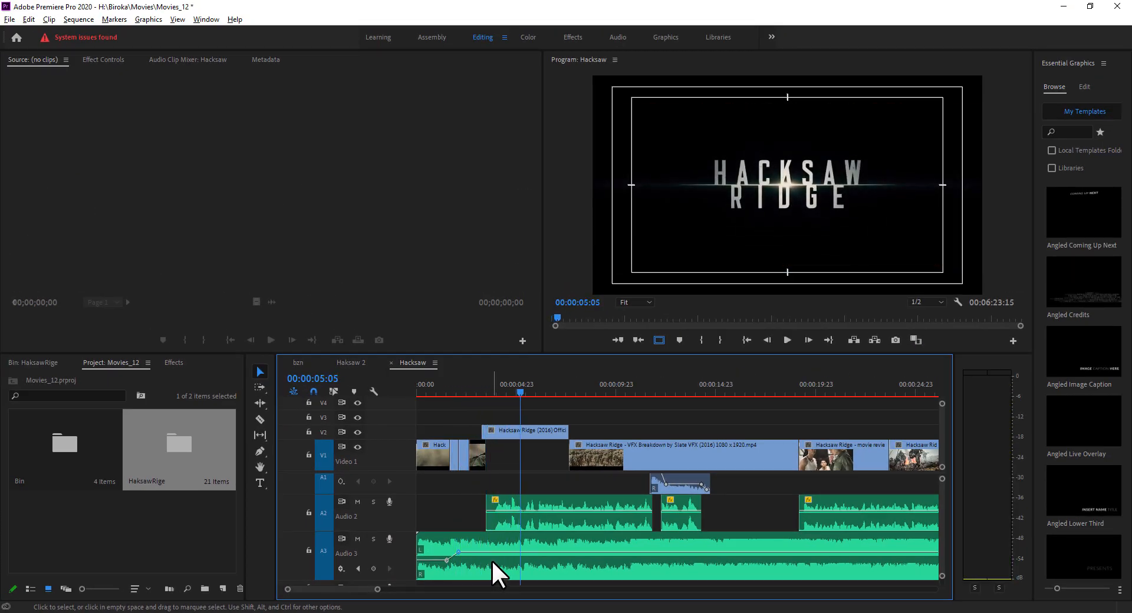
{"action": "left_click_drag", "start_coordinate": [492, 555], "coordinate": [492, 562]}
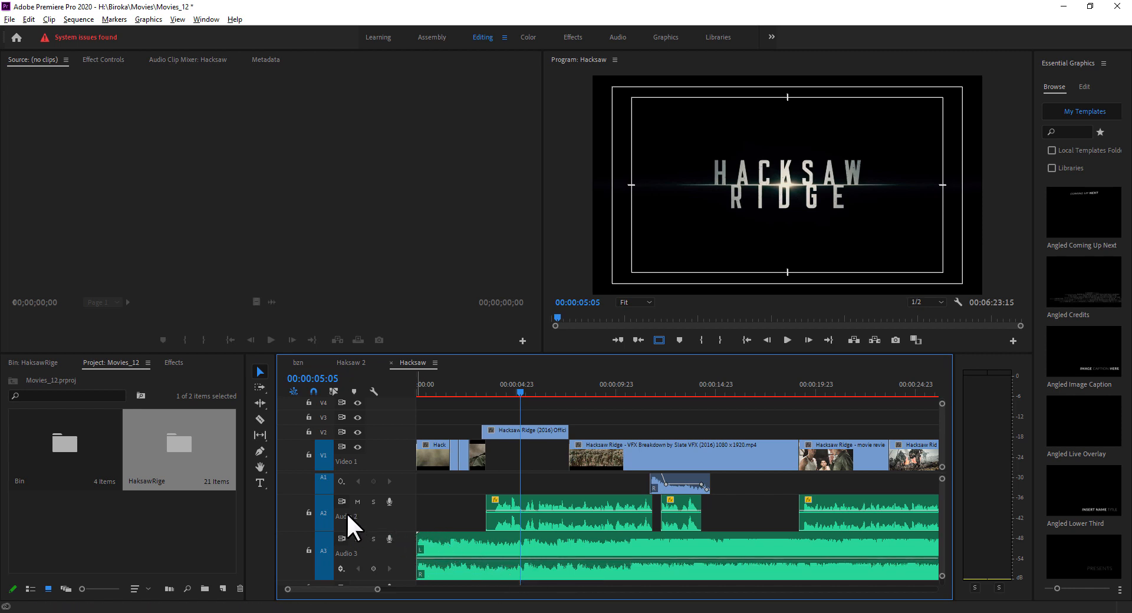
Show the track volume keyframes on Audio 2 and lower the whole track's volume line in two small adjustments.
{"action": "left_click_drag", "start_coordinate": [393, 531], "coordinate": [365, 541]}
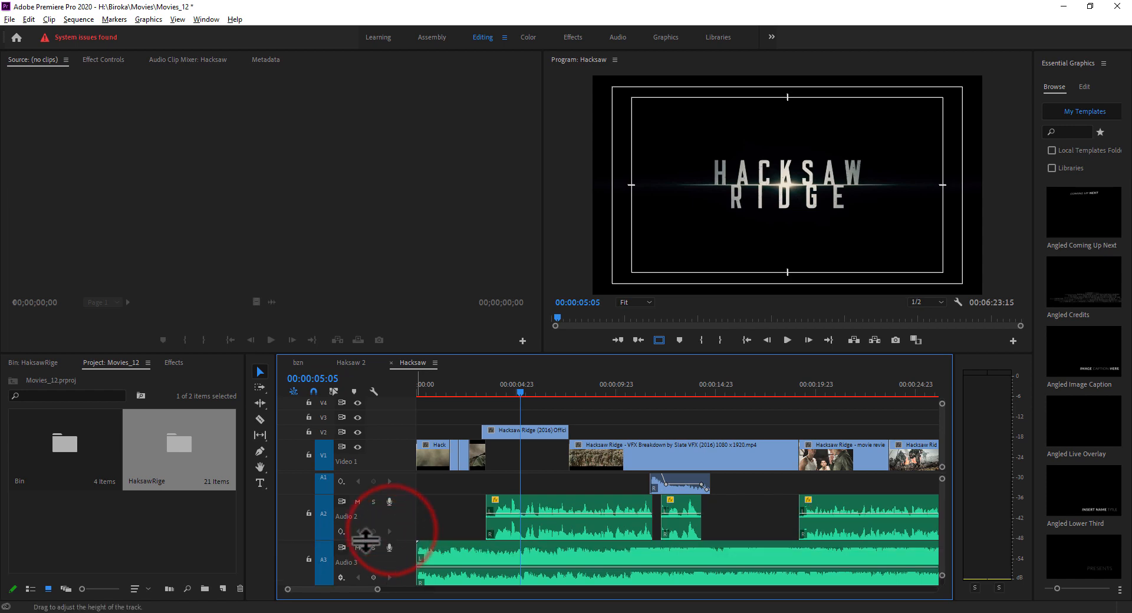
{"action": "left_click", "coordinate": [345, 533]}
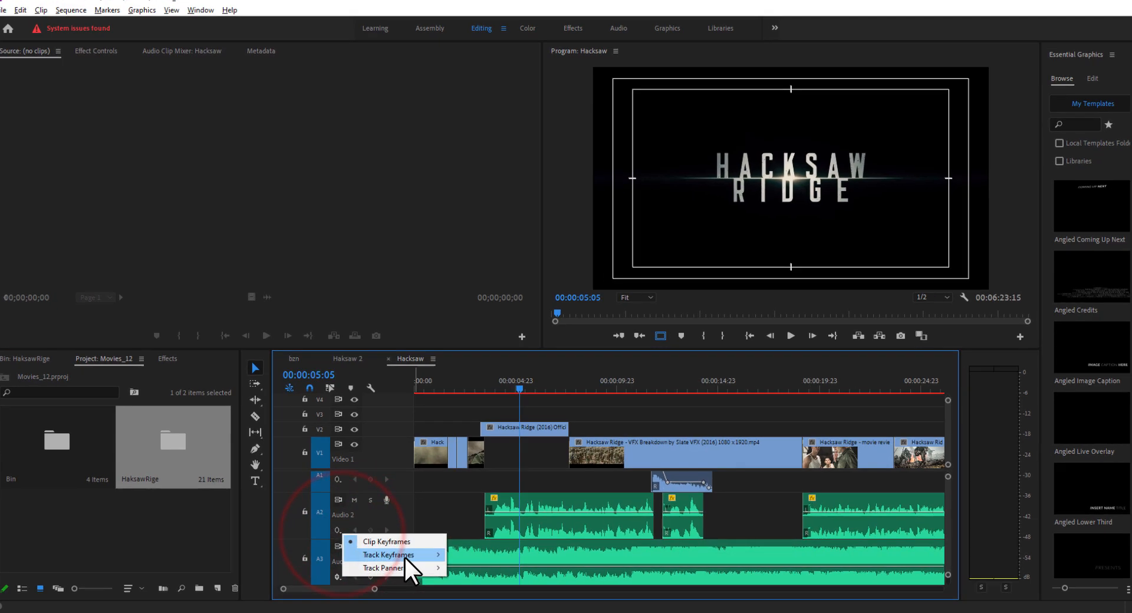
{"action": "mouse_move", "coordinate": [413, 558]}
{"action": "left_click", "coordinate": [428, 526]}
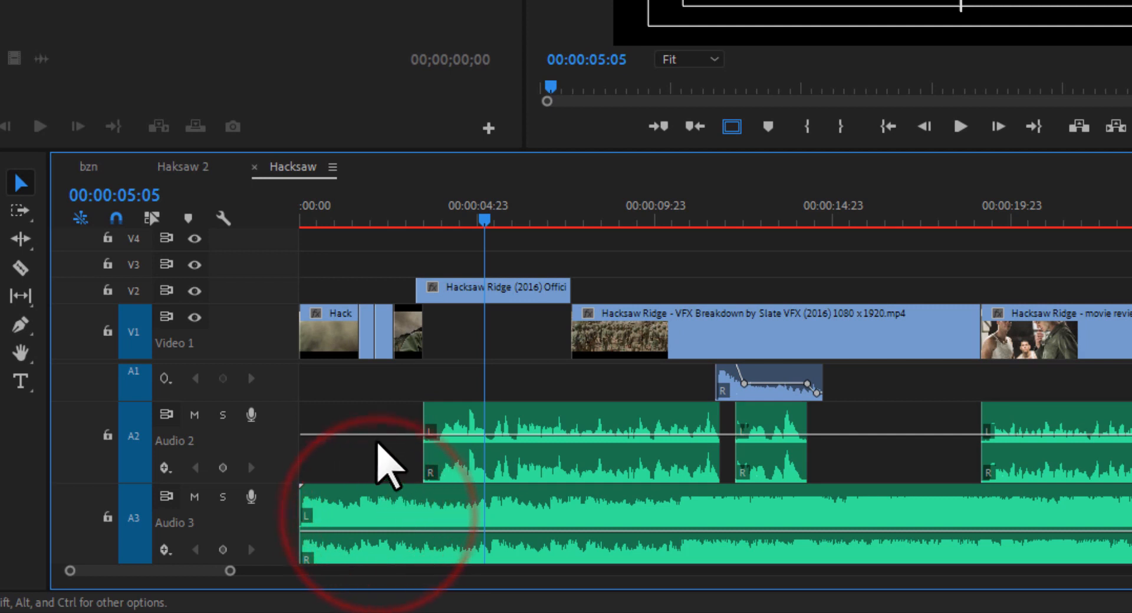
{"action": "left_click", "coordinate": [378, 435]}
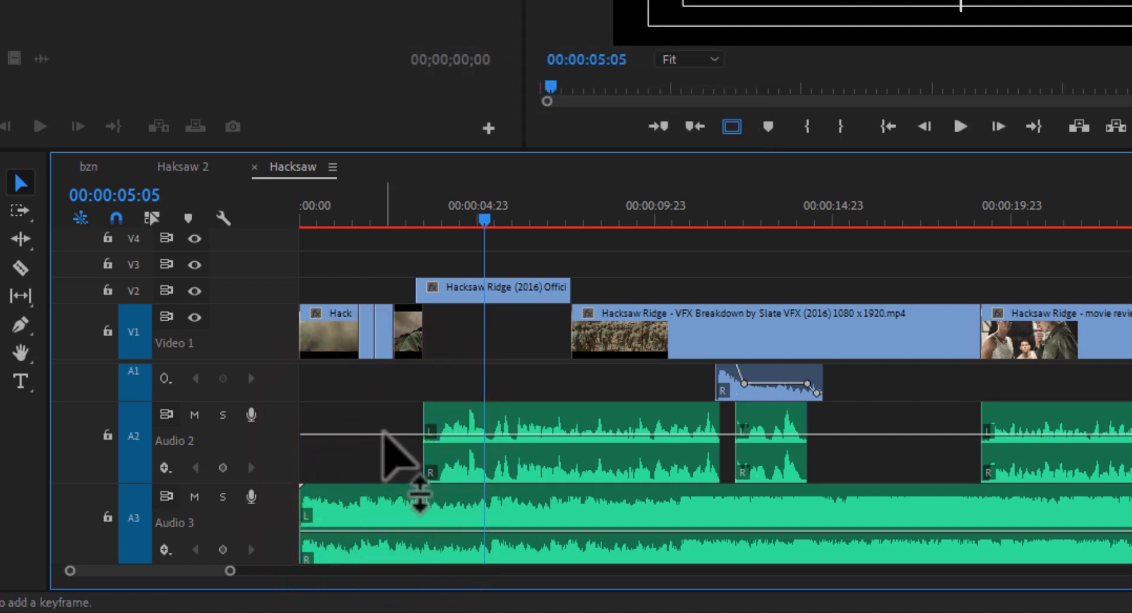
{"action": "mouse_move", "coordinate": [383, 435]}
{"action": "left_mouse_down"}
{"action": "mouse_move", "coordinate": [383, 457]}
{"action": "mouse_move", "coordinate": [383, 443]}
{"action": "left_mouse_up"}
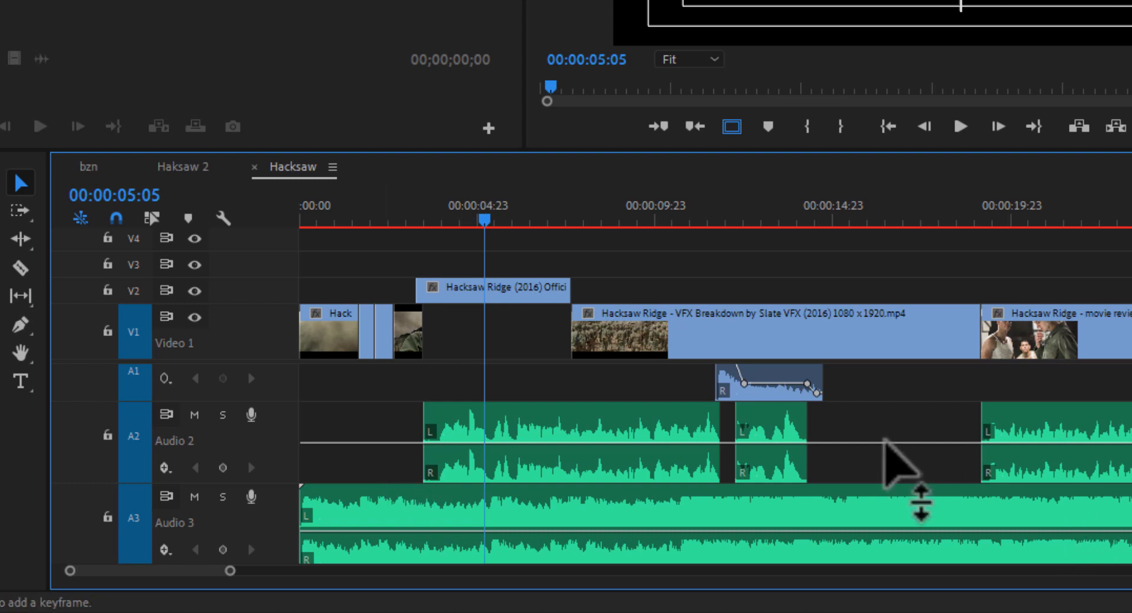
{"action": "left_click_drag", "start_coordinate": [230, 570], "coordinate": [303, 571]}
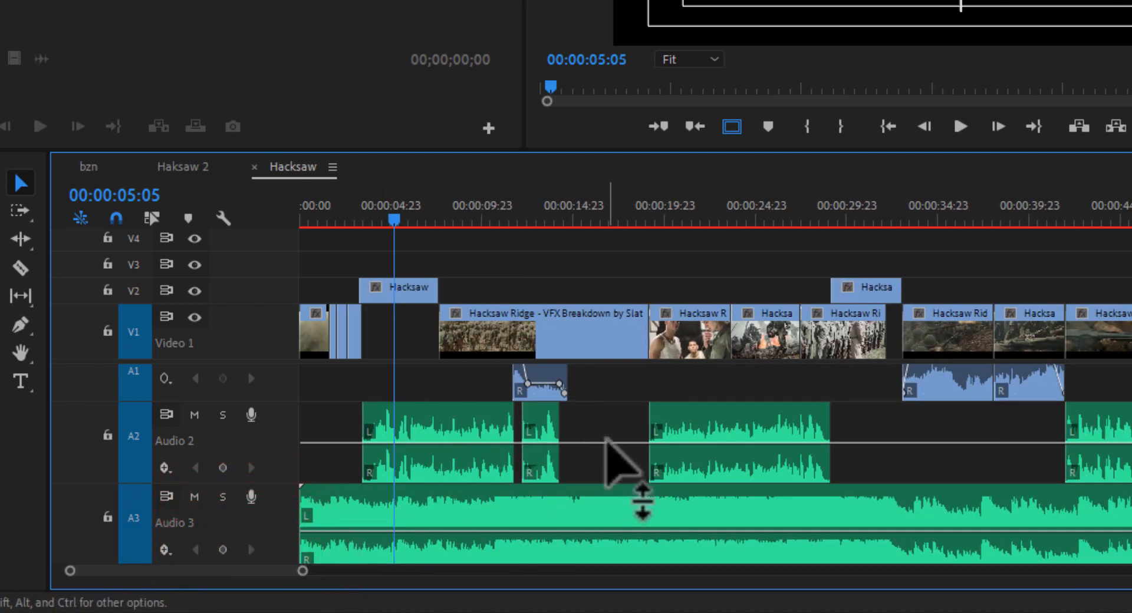
{"action": "mouse_move", "coordinate": [608, 442]}
{"action": "left_mouse_down"}
{"action": "mouse_move", "coordinate": [607, 430]}
{"action": "mouse_move", "coordinate": [607, 446]}
{"action": "left_mouse_up"}
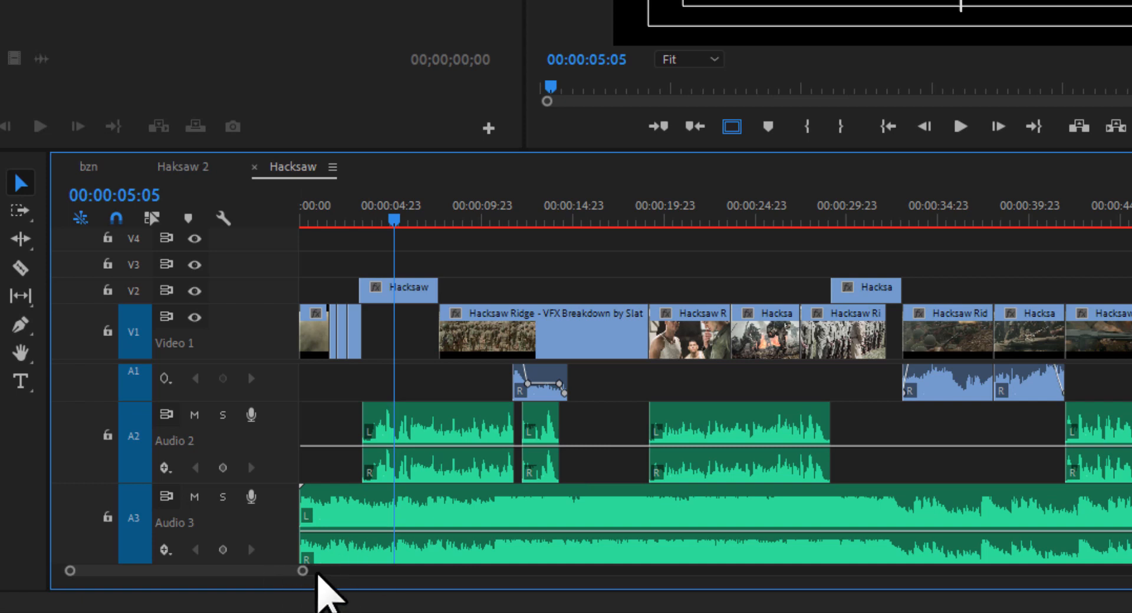
{"action": "left_click_drag", "start_coordinate": [303, 571], "coordinate": [280, 572]}
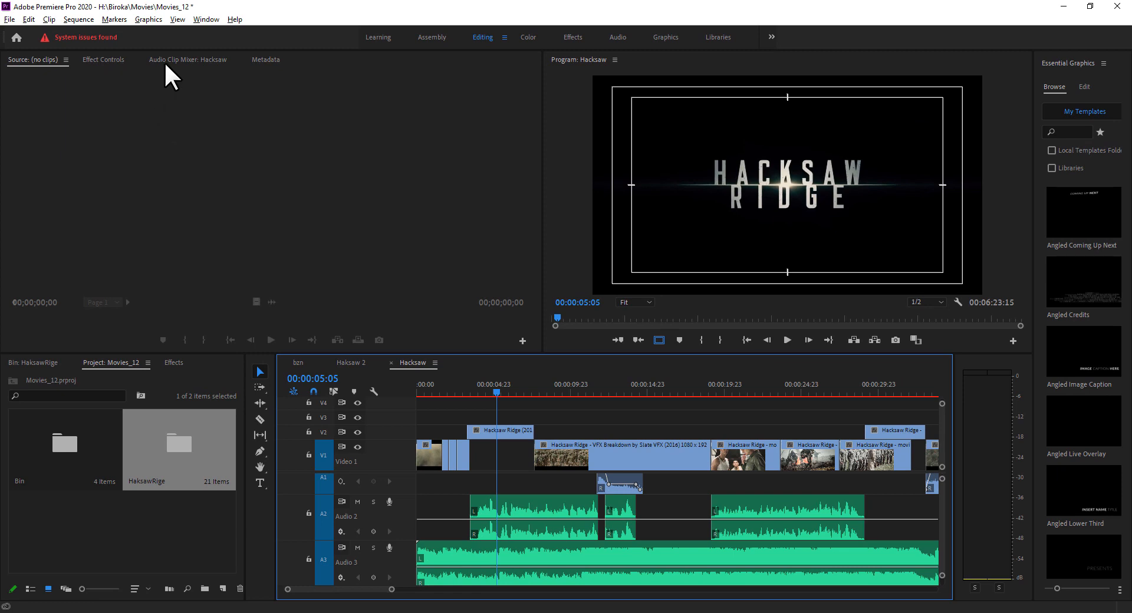
Bring up the Audio Clip Mixer for the Hacksaw sequence and play briefly from 00:00:05:05 to check its levels.
{"action": "left_click", "coordinate": [111, 62]}
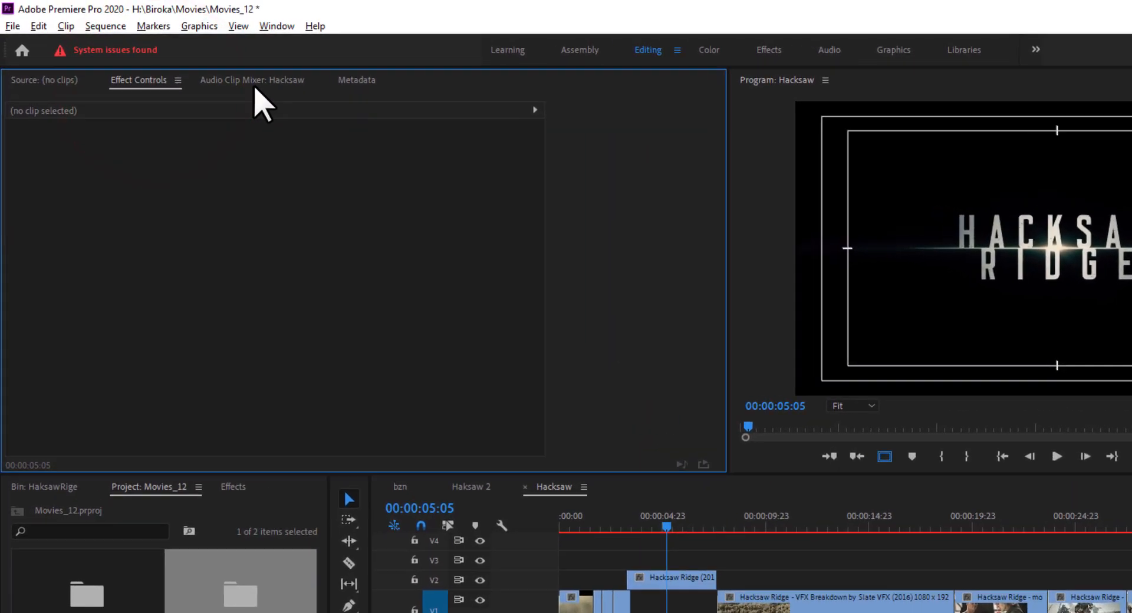
{"action": "left_click", "coordinate": [253, 80]}
{"action": "left_click", "coordinate": [49, 80]}
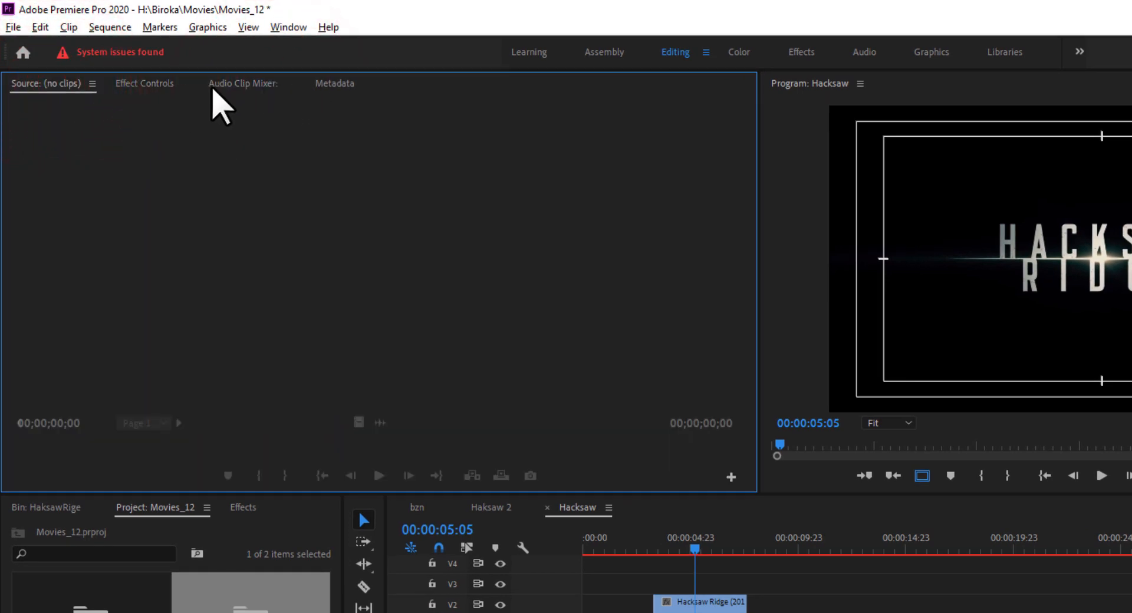
{"action": "left_click", "coordinate": [236, 84]}
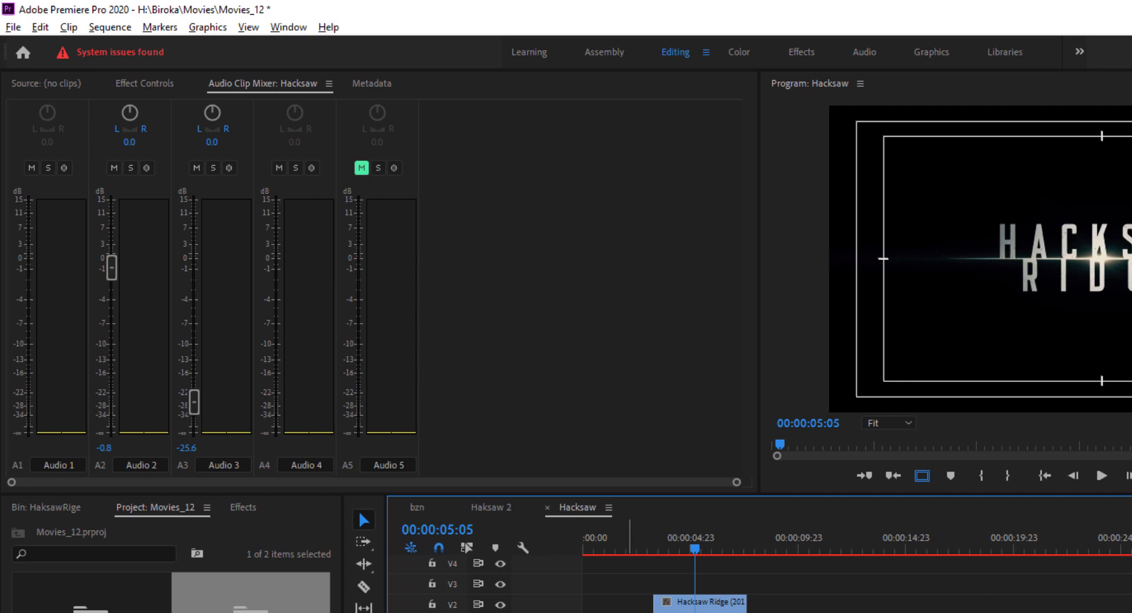
{"action": "left_click", "coordinate": [363, 398]}
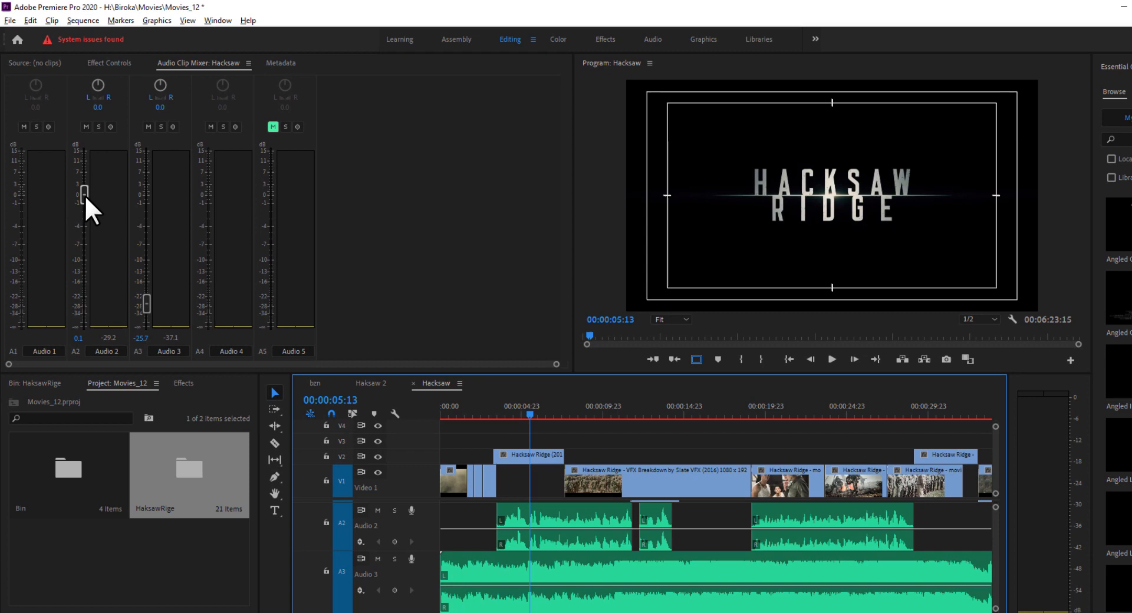
Raise the Audio 2 fader to 6.6 dB in the clip mixer and play from 00:00:03:02.
{"action": "left_click_drag", "start_coordinate": [84, 194], "coordinate": [85, 171]}
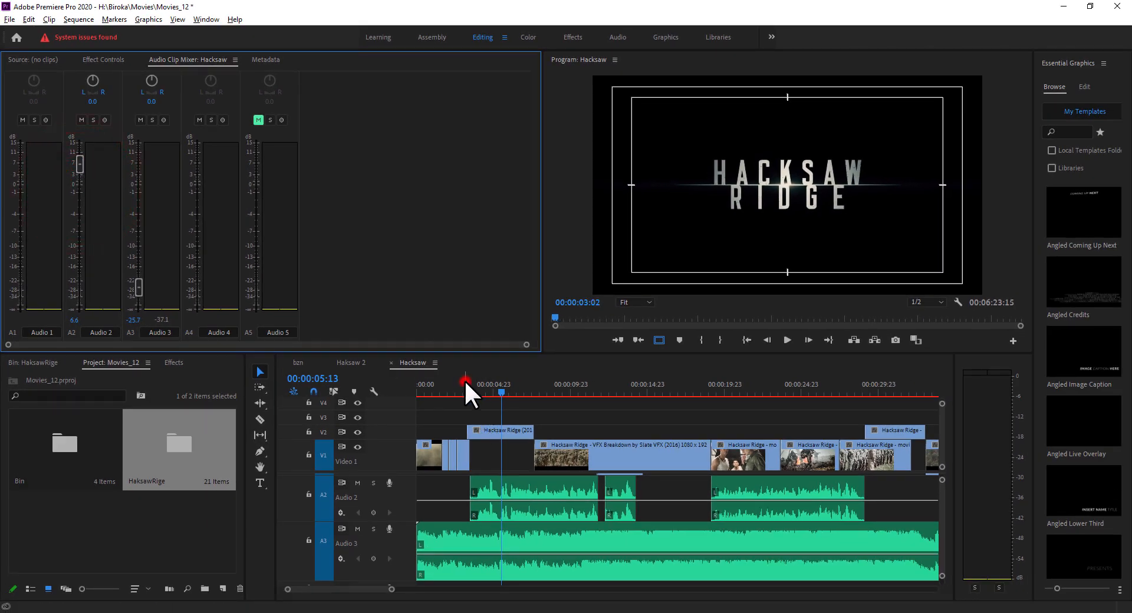
{"action": "left_click", "coordinate": [468, 383]}
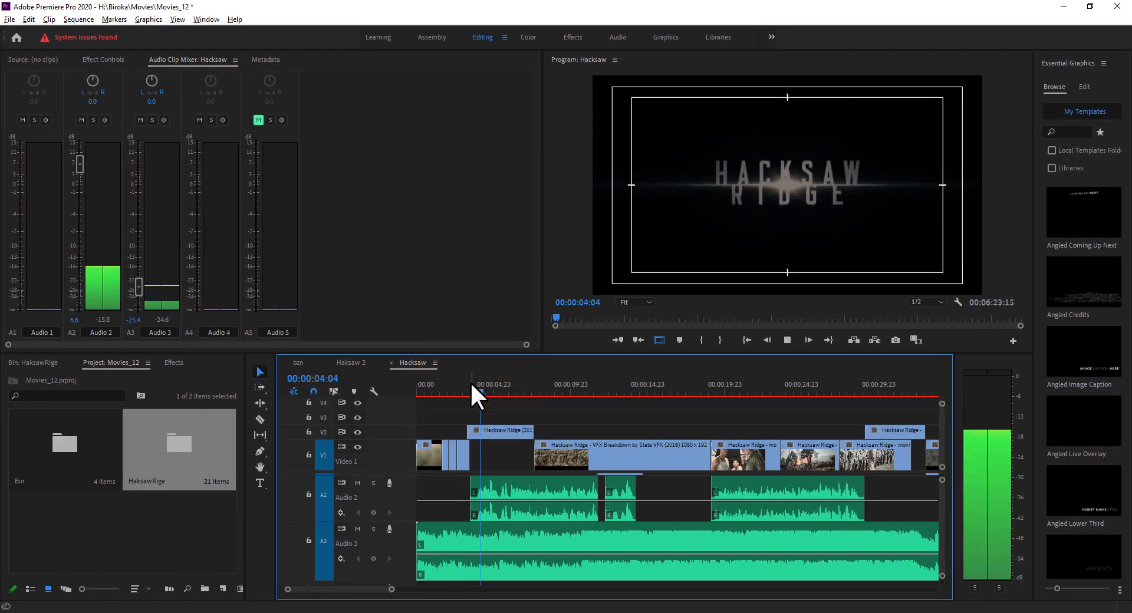
{"action": "key", "text": "space"}
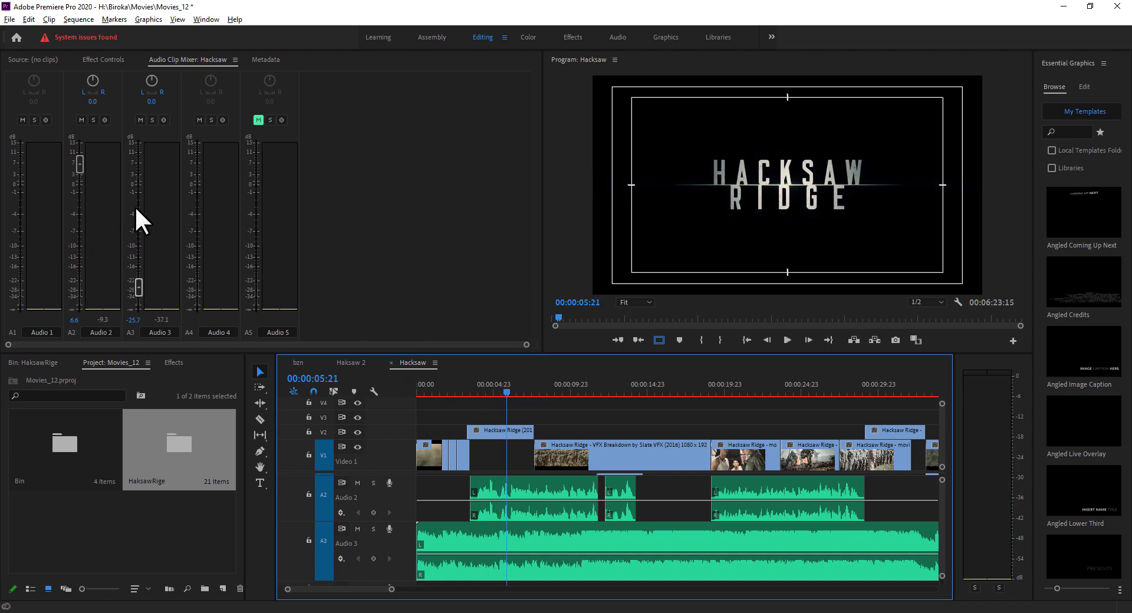
Lower the Audio 2 clip fader to about -0.3 dB, play on, and raise the fader to 4.8 dB.
{"action": "left_click_drag", "start_coordinate": [79, 164], "coordinate": [76, 275]}
{"action": "key", "text": "space"}
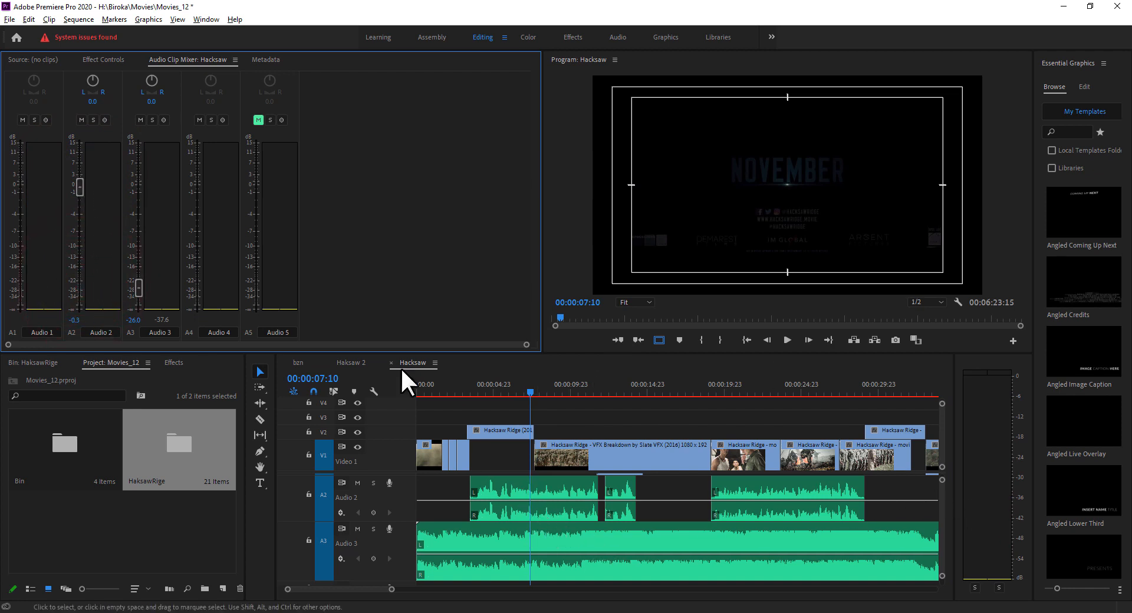
{"action": "key", "text": "space"}
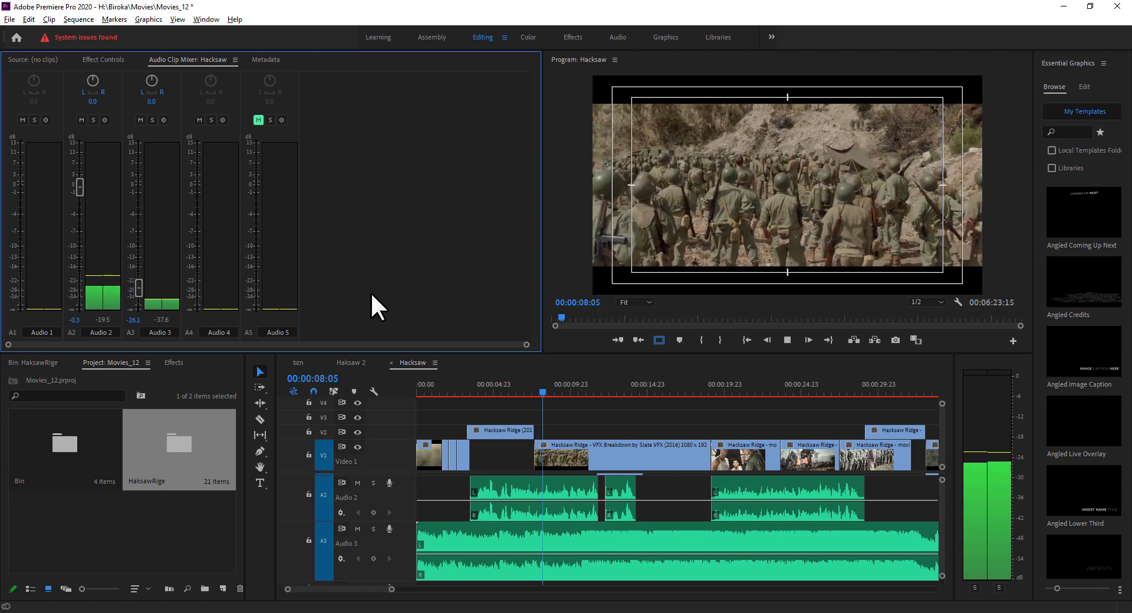
{"action": "left_click_drag", "start_coordinate": [81, 184], "coordinate": [82, 167]}
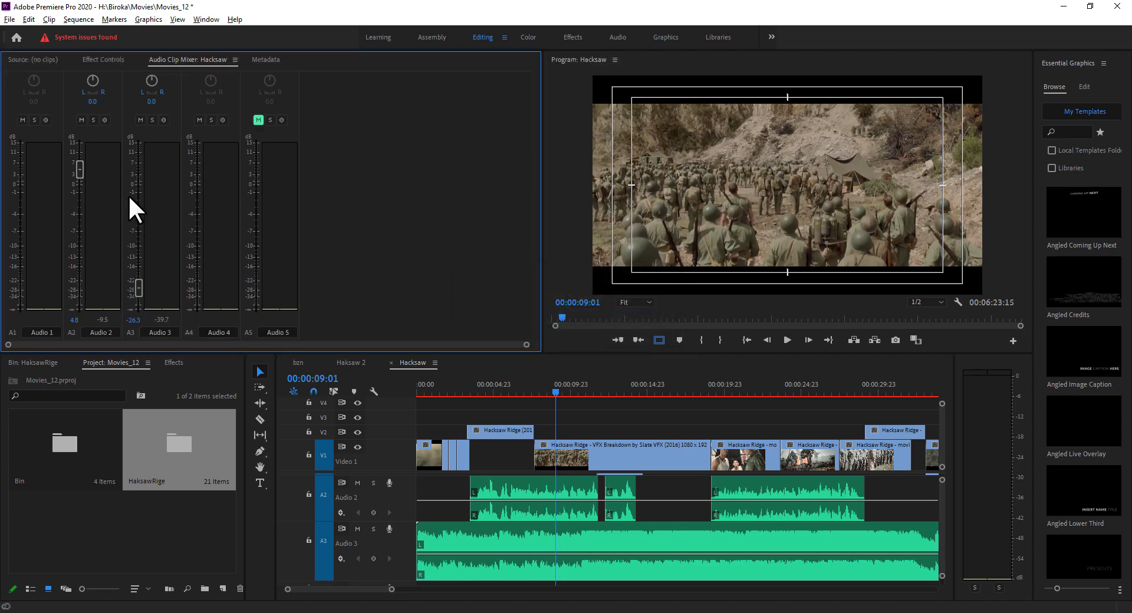
Try mute and solo on Audio 2, leave only solo active, and play from inside the opening title clip.
{"action": "left_click", "coordinate": [81, 120]}
{"action": "left_click", "coordinate": [93, 120]}
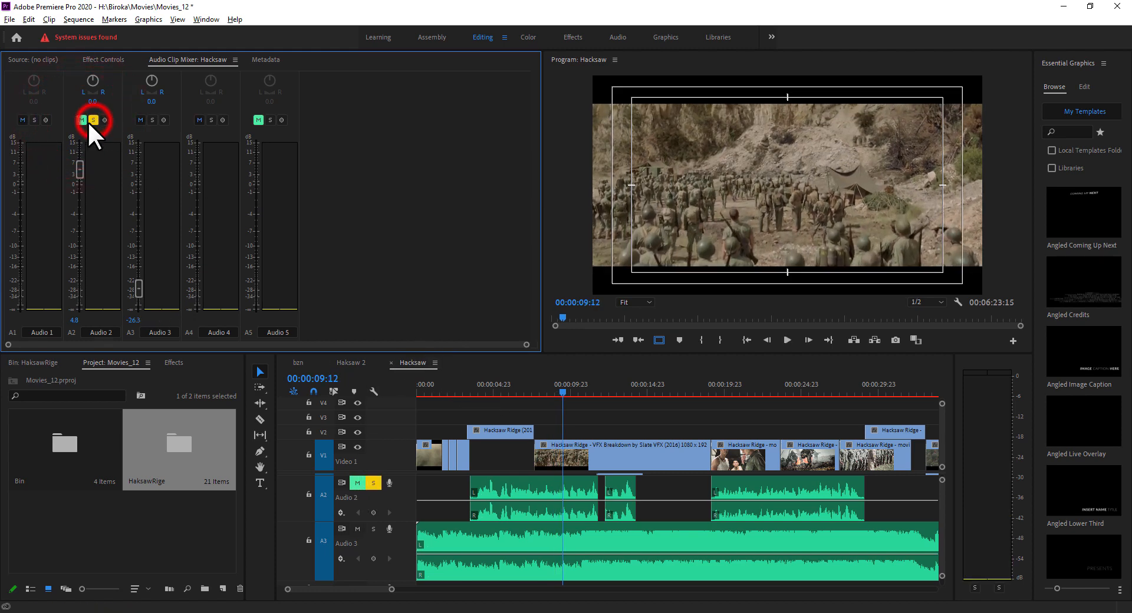
{"action": "left_click", "coordinate": [82, 120]}
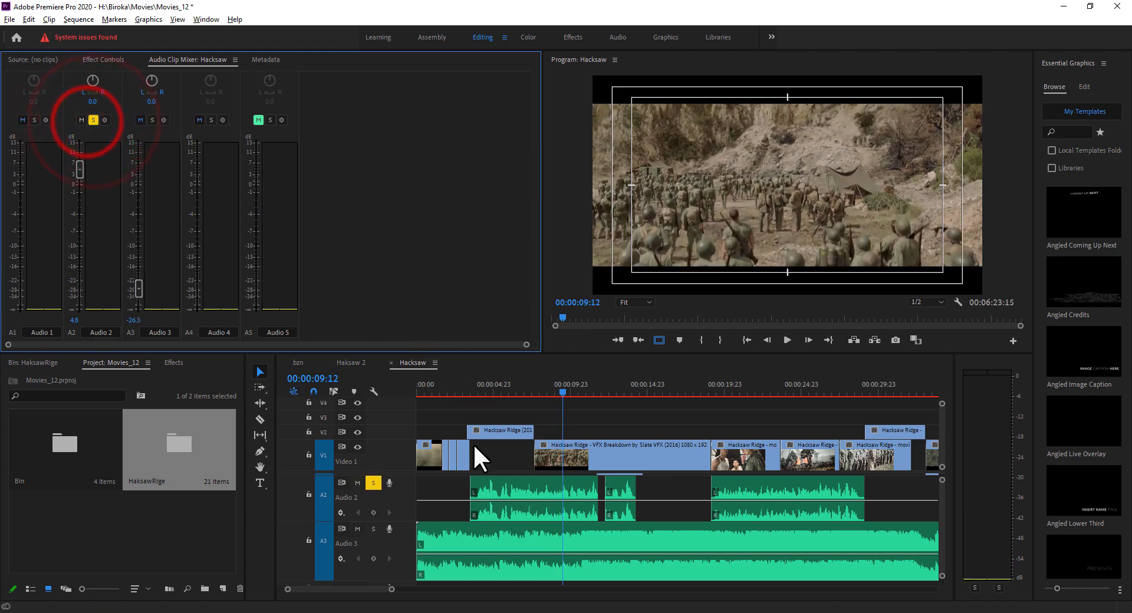
{"action": "left_click", "coordinate": [505, 380]}
{"action": "key", "text": "space"}
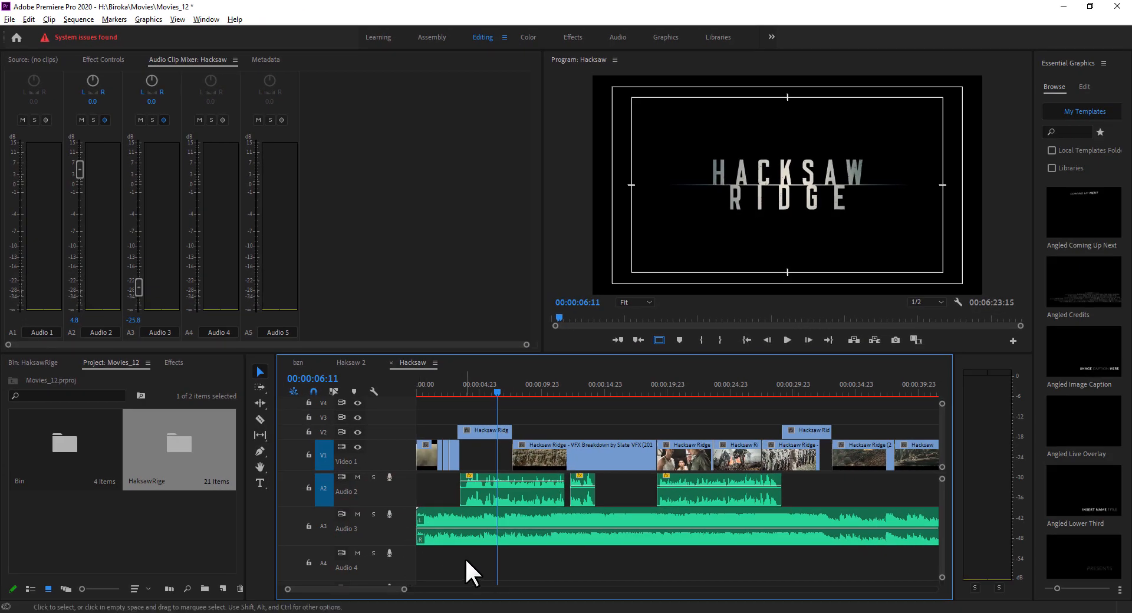
Maximize the timeline and make the Audio 4 track taller so its keyframe controls show.
{"action": "left_click_drag", "start_coordinate": [405, 592], "coordinate": [438, 595]}
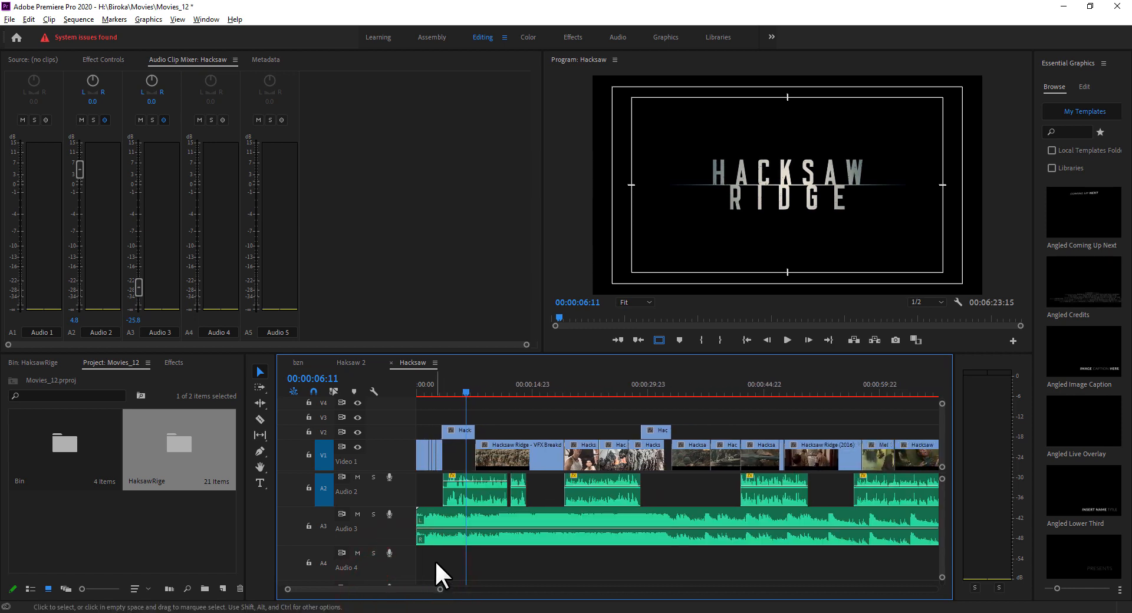
{"action": "key", "text": "grave"}
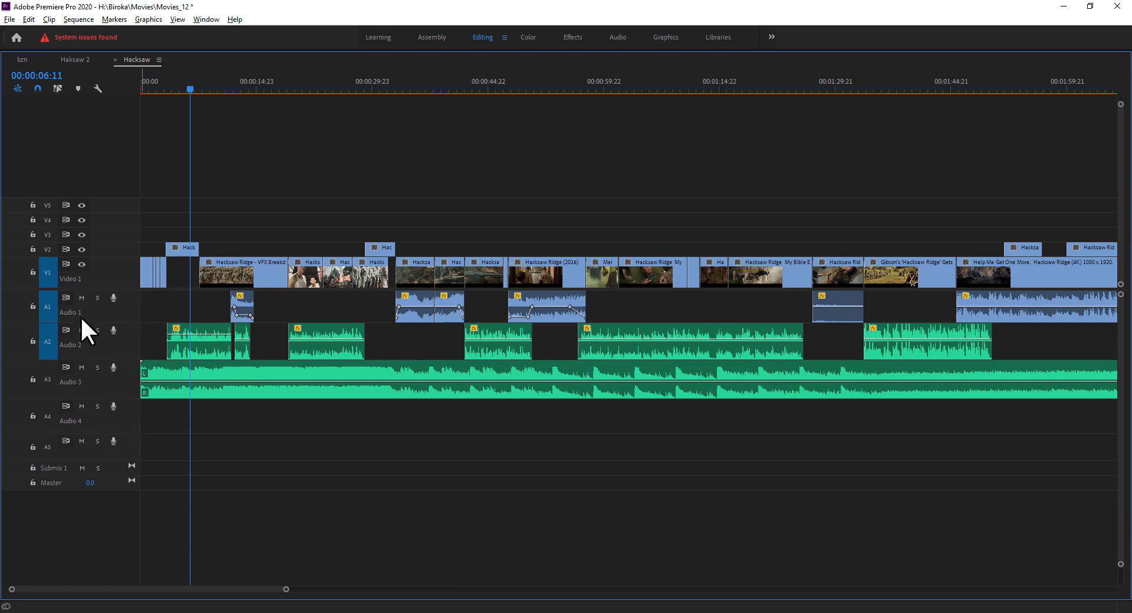
{"action": "left_click_drag", "start_coordinate": [288, 591], "coordinate": [252, 592]}
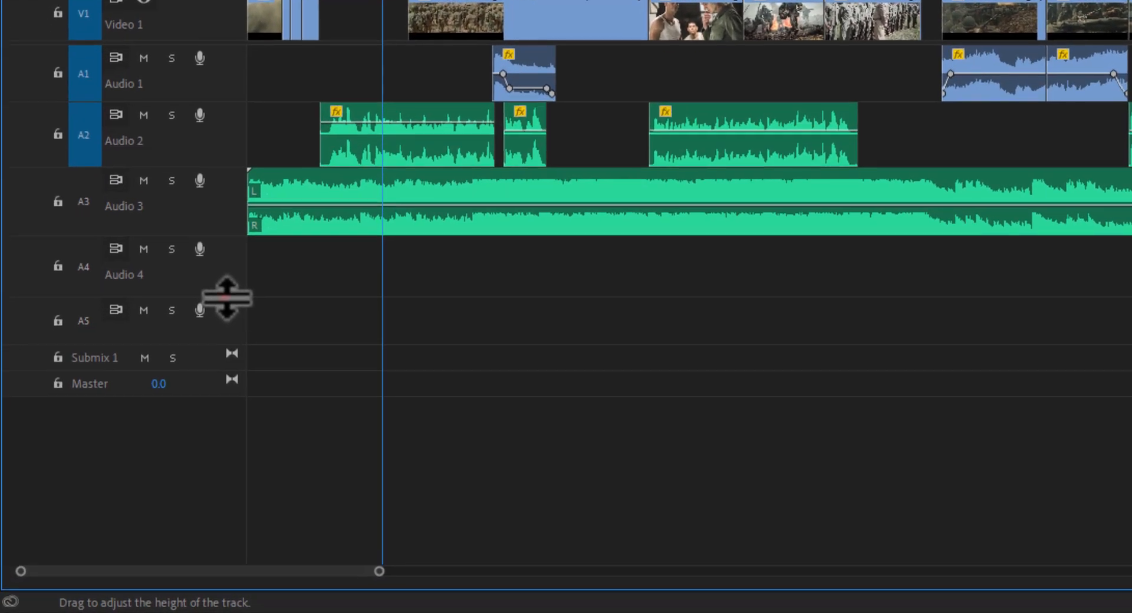
{"action": "left_click_drag", "start_coordinate": [125, 437], "coordinate": [129, 446]}
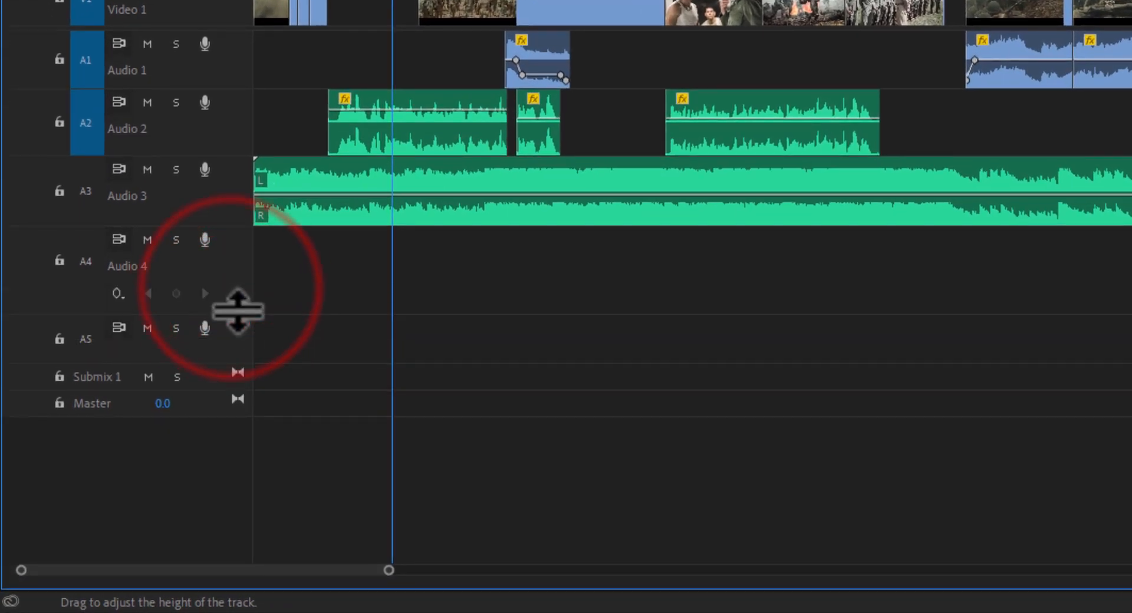
Customize the audio track headers by adding the Enable track for recording button, and apply the layout.
{"action": "right_click", "coordinate": [225, 250]}
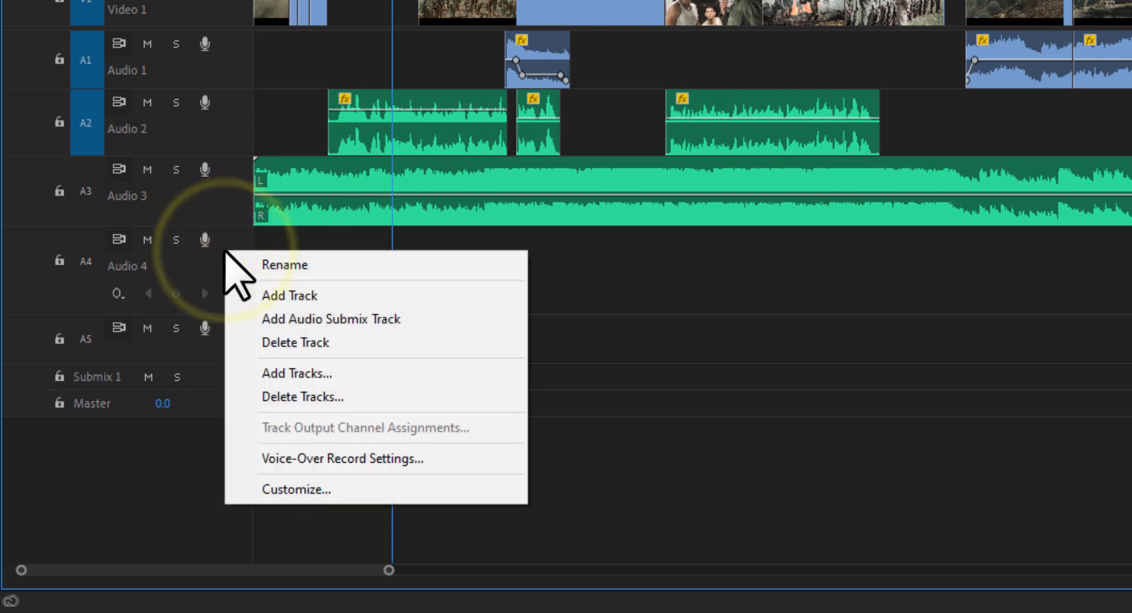
{"action": "left_click", "coordinate": [316, 490]}
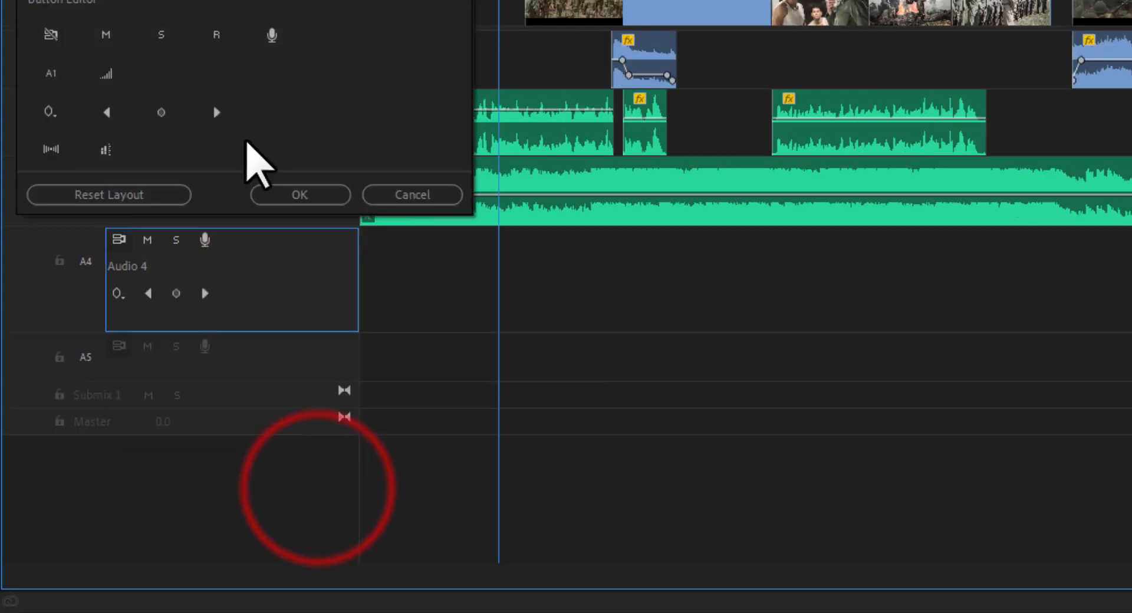
{"action": "left_click", "coordinate": [316, 13]}
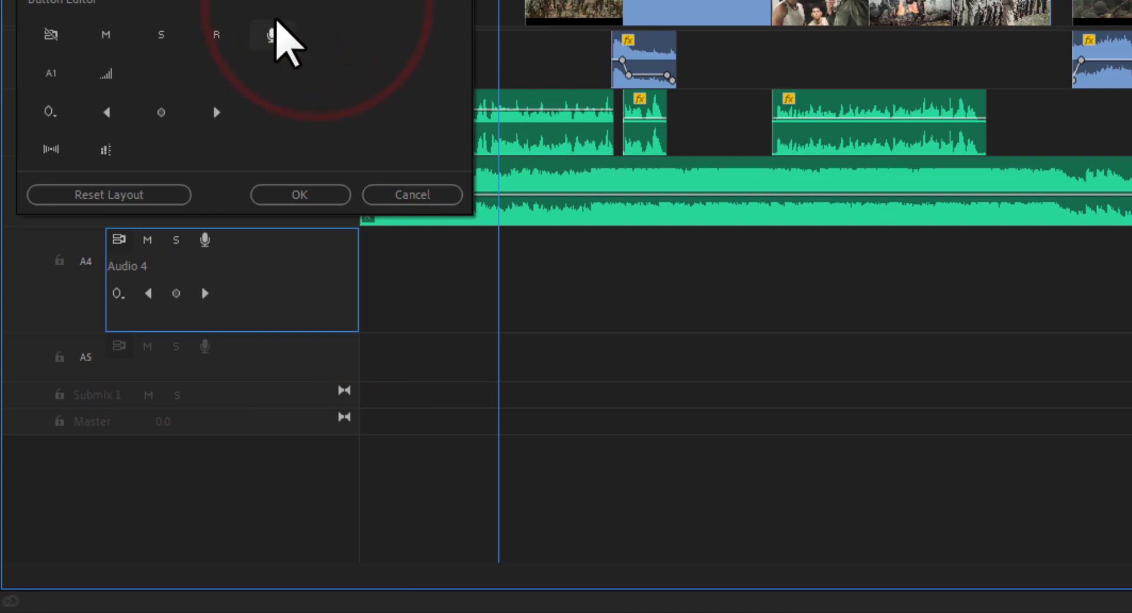
{"action": "left_click", "coordinate": [244, 2]}
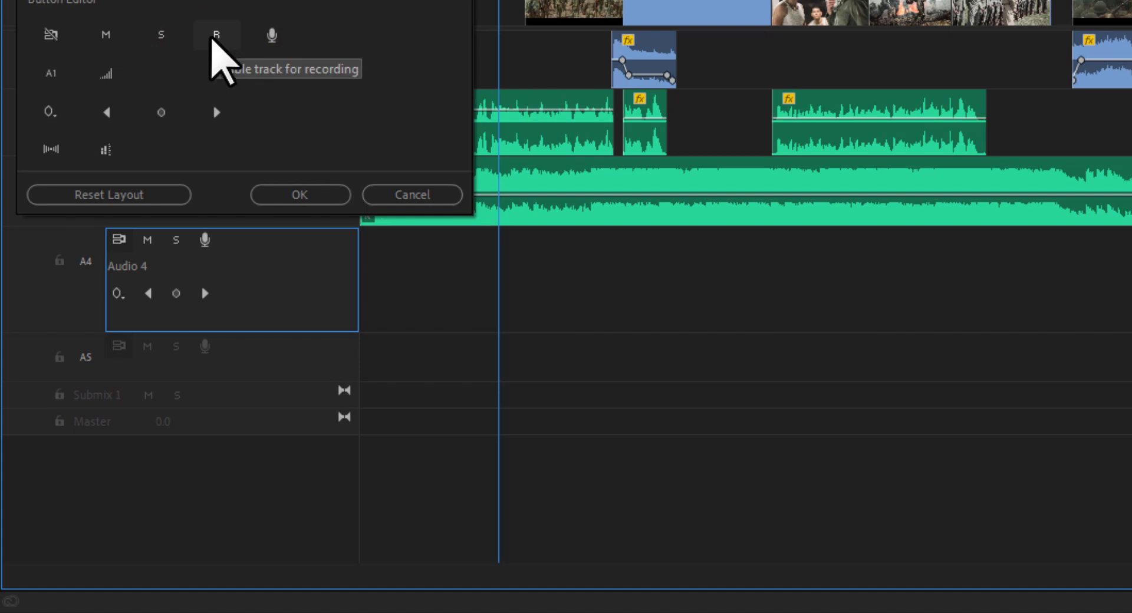
{"action": "left_click_drag", "start_coordinate": [213, 39], "coordinate": [242, 251]}
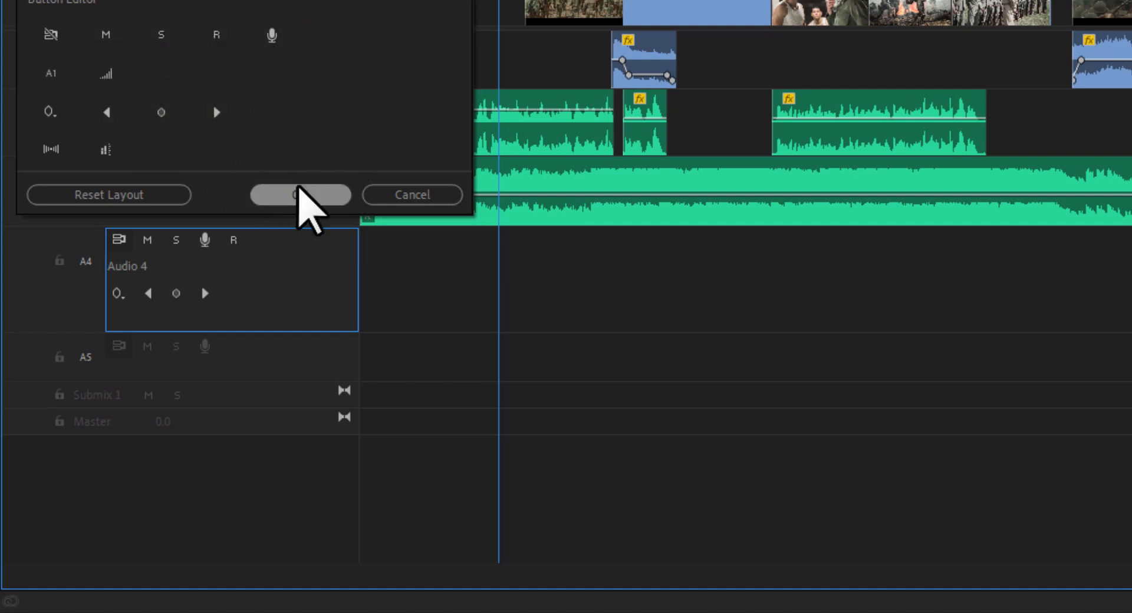
{"action": "left_click", "coordinate": [325, 195]}
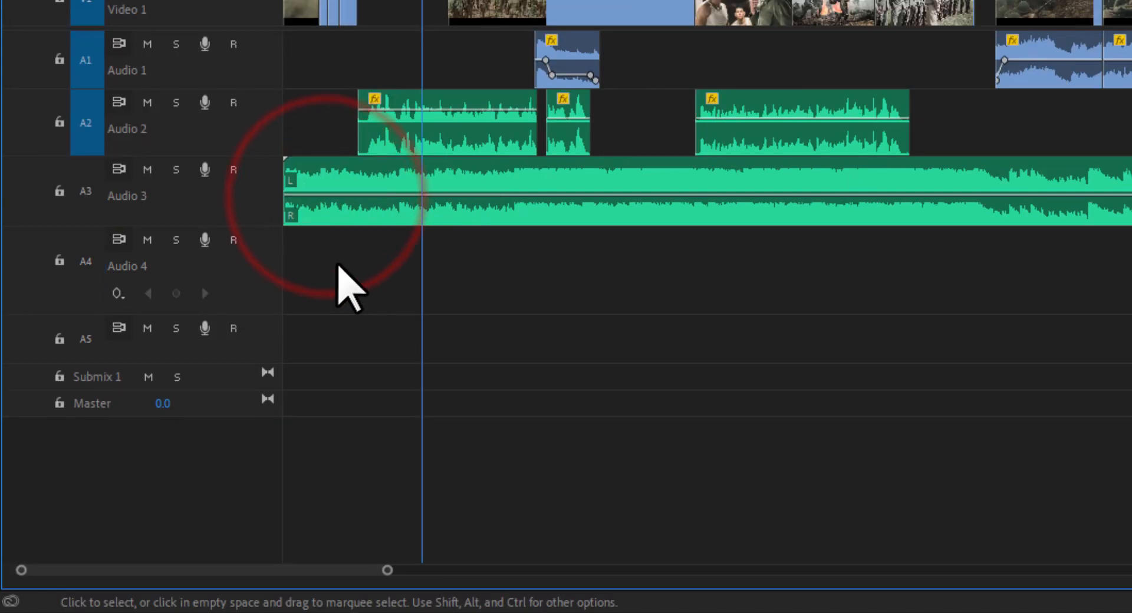
Open the voice-over record settings of Audio 4, name the recording Reading, and enable countdown sound cues.
{"action": "right_click", "coordinate": [203, 240]}
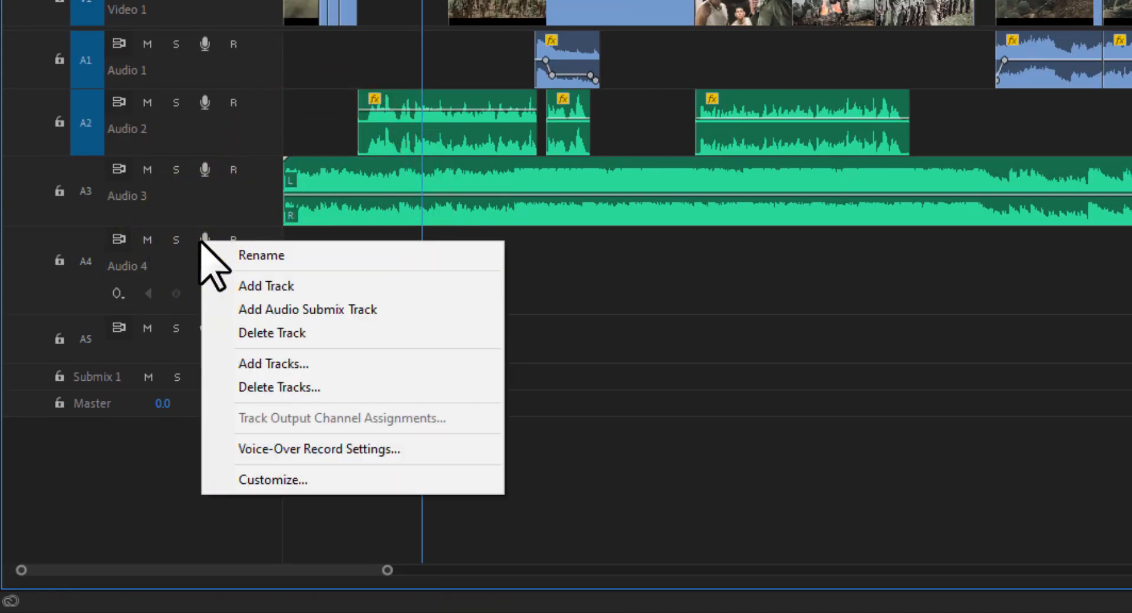
{"action": "left_click", "coordinate": [312, 451]}
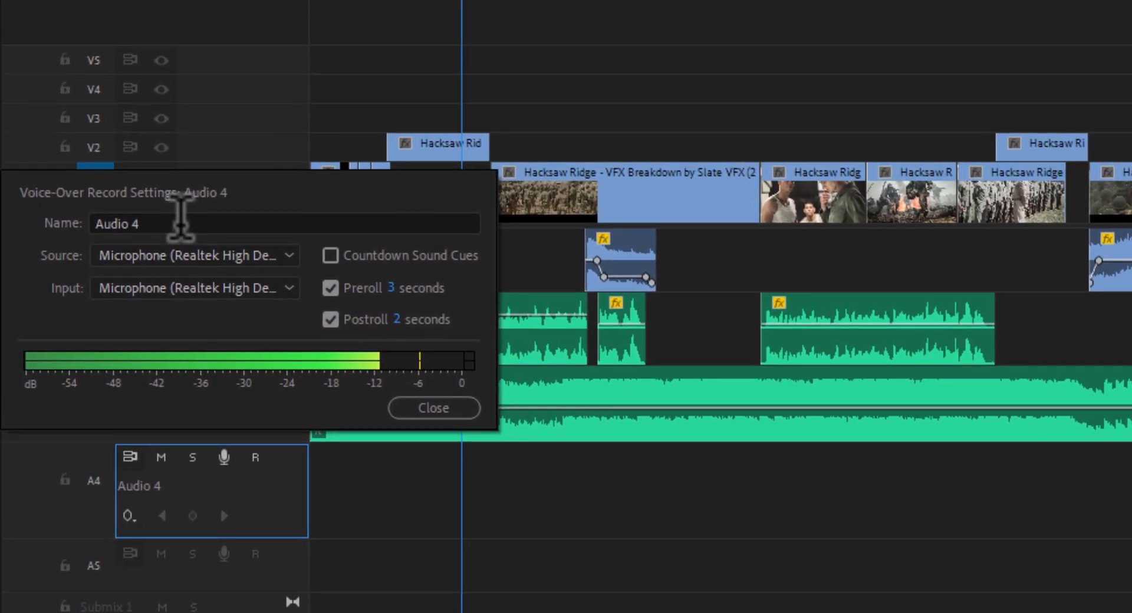
{"action": "left_click", "coordinate": [121, 25]}
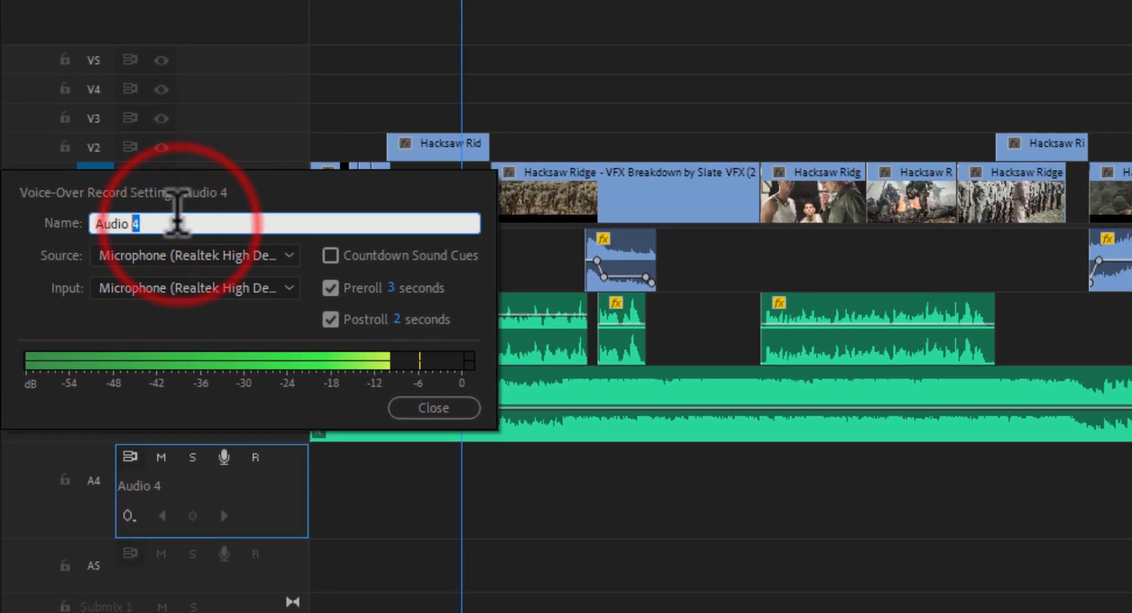
{"action": "left_click", "coordinate": [177, 223]}
{"action": "left_click_drag", "start_coordinate": [201, 224], "coordinate": [50, 219]}
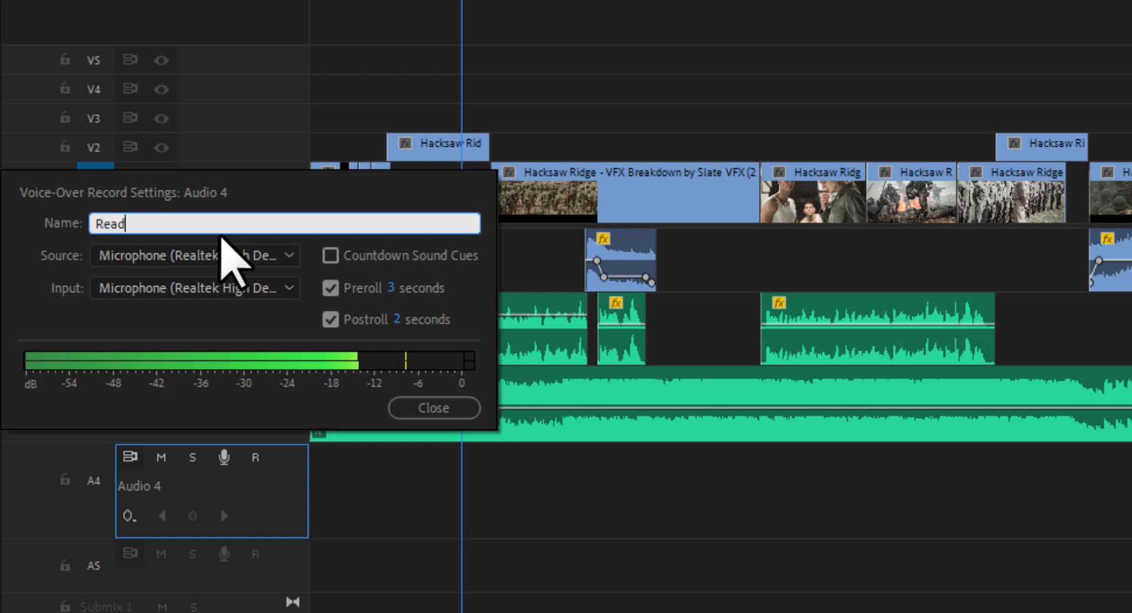
{"action": "type", "text": "Reading"}
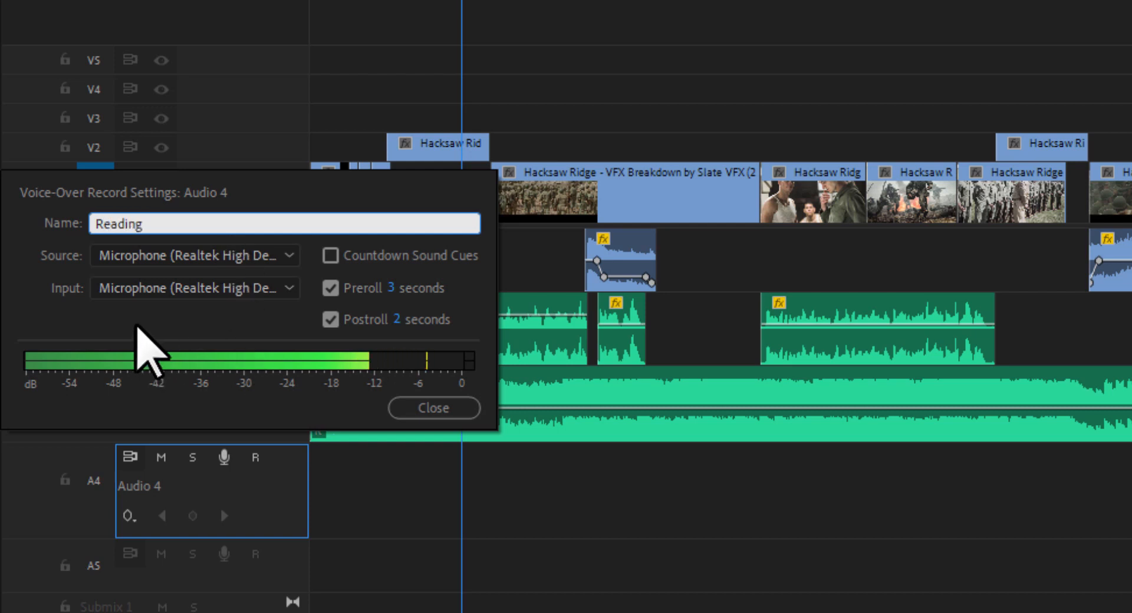
{"action": "left_click", "coordinate": [137, 324]}
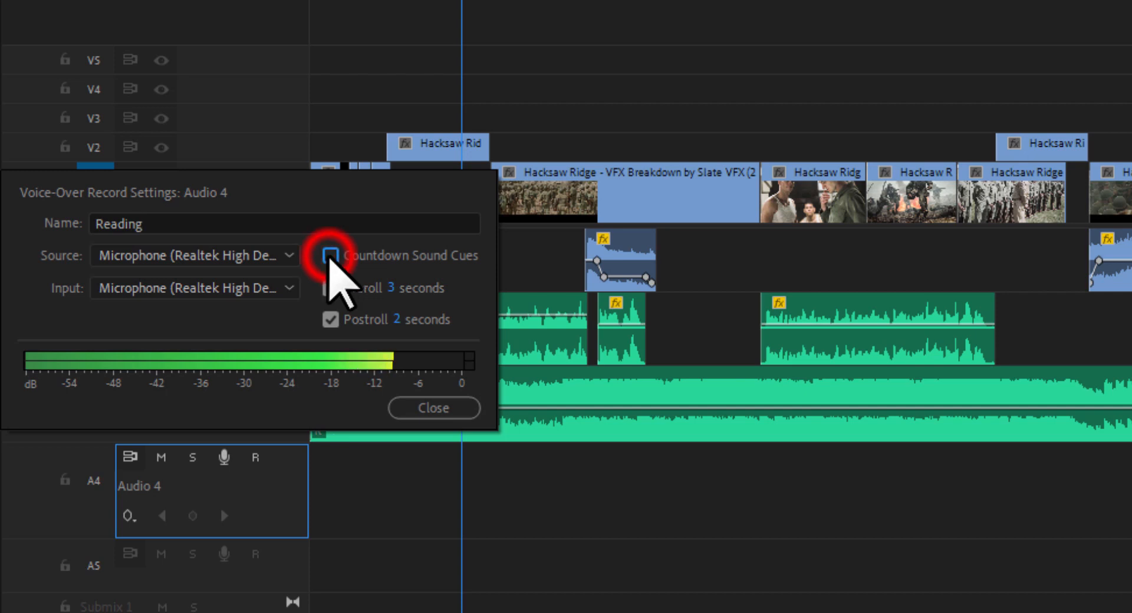
{"action": "left_click", "coordinate": [331, 255]}
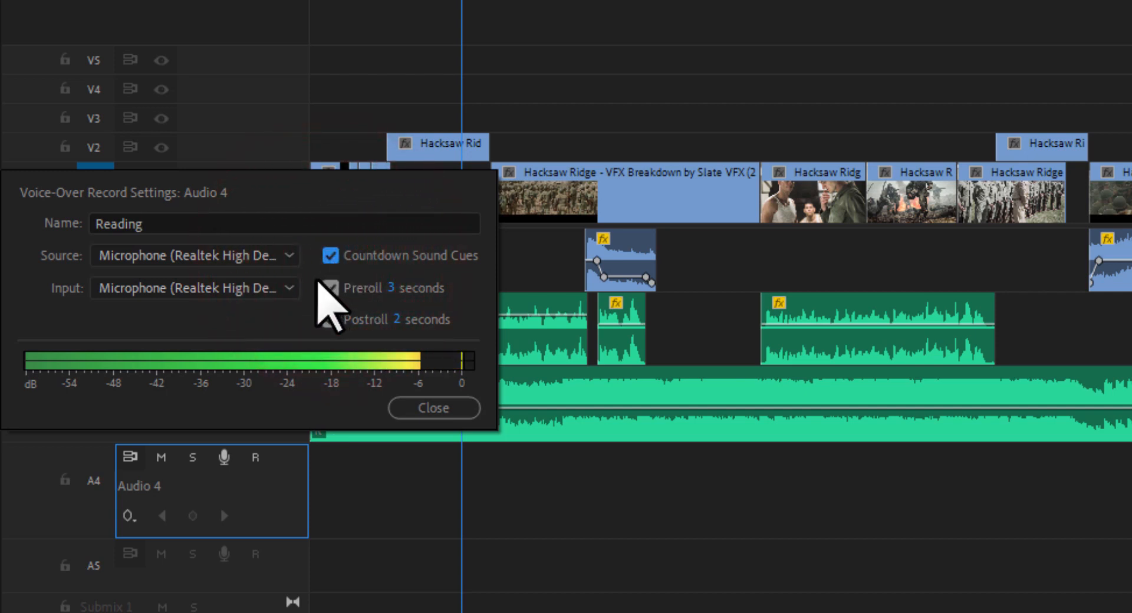
Set the voice-over source to Microphone (Alctron UM600) and check the available input and source options.
{"action": "left_click", "coordinate": [195, 260]}
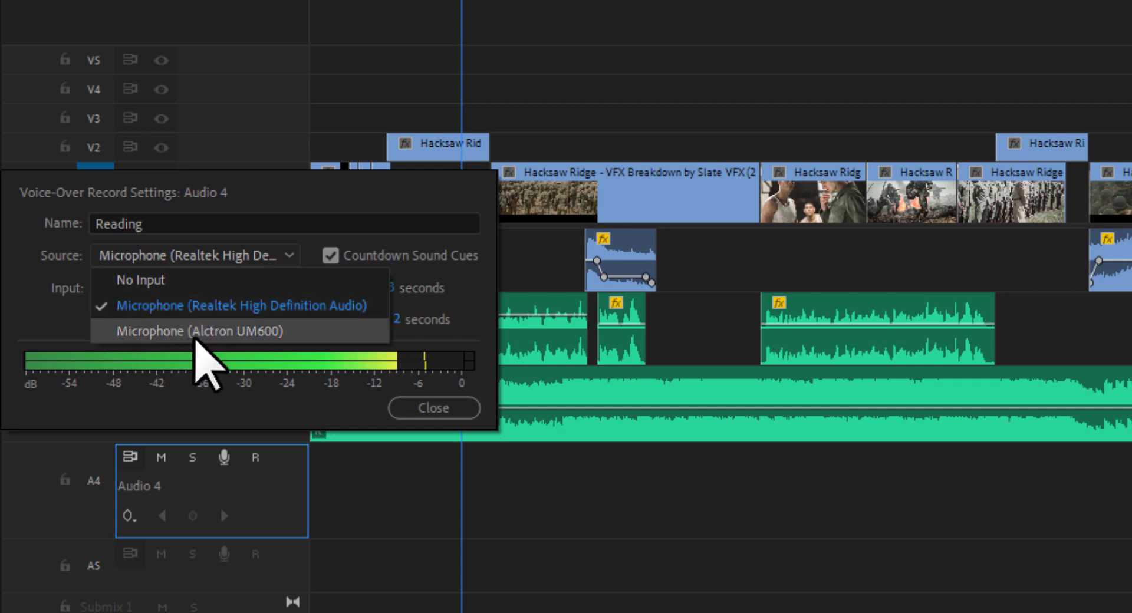
{"action": "left_click", "coordinate": [200, 333]}
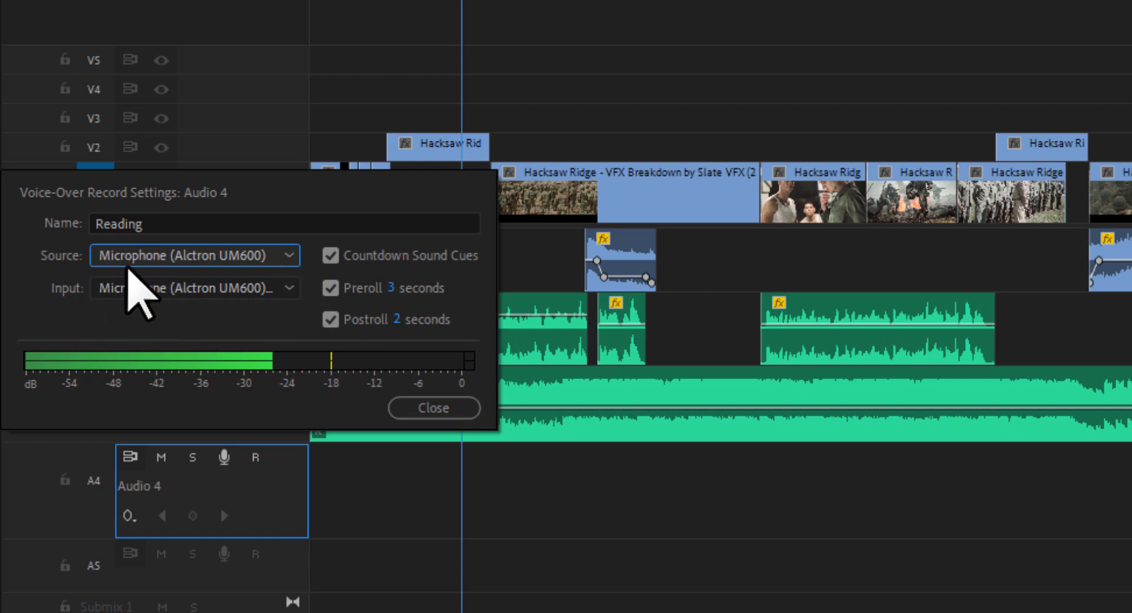
{"action": "left_click", "coordinate": [128, 287]}
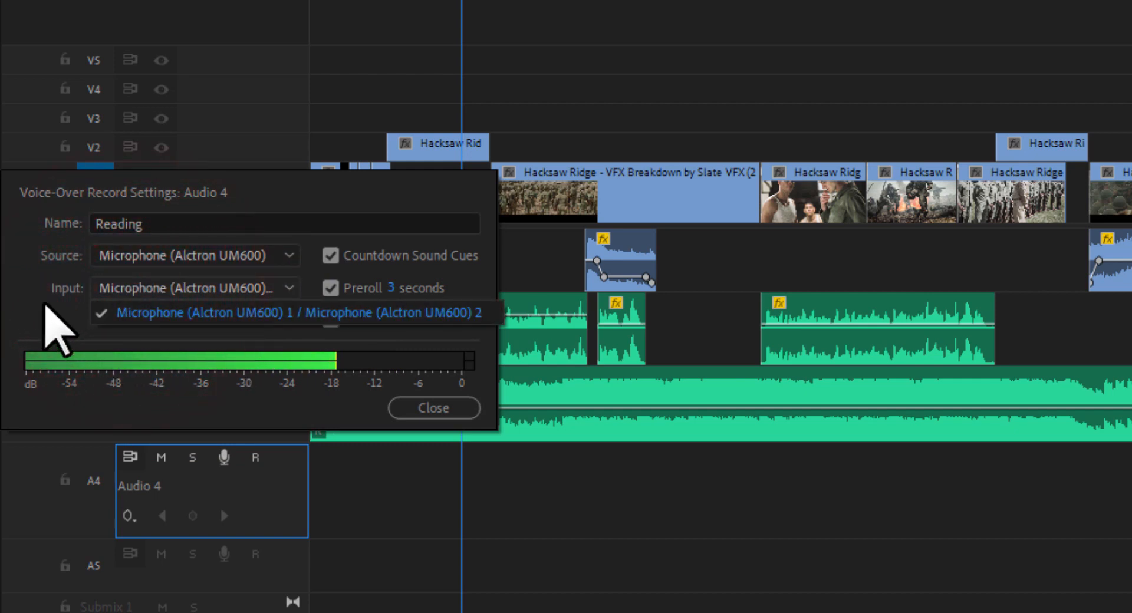
{"action": "left_click", "coordinate": [31, 315]}
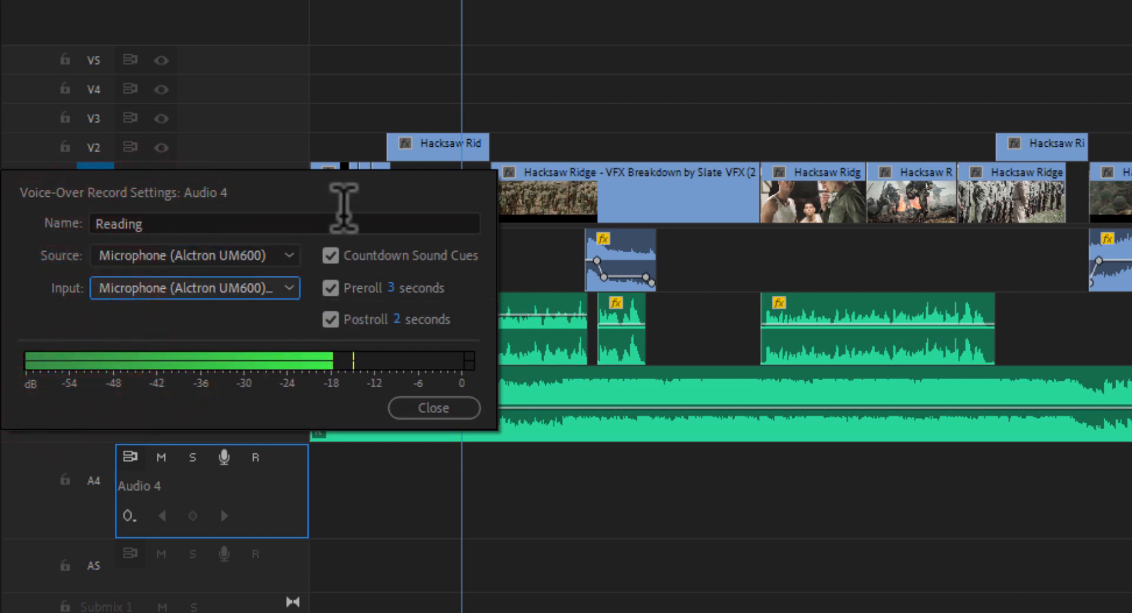
{"action": "left_click", "coordinate": [343, 210]}
{"action": "left_click", "coordinate": [294, 255]}
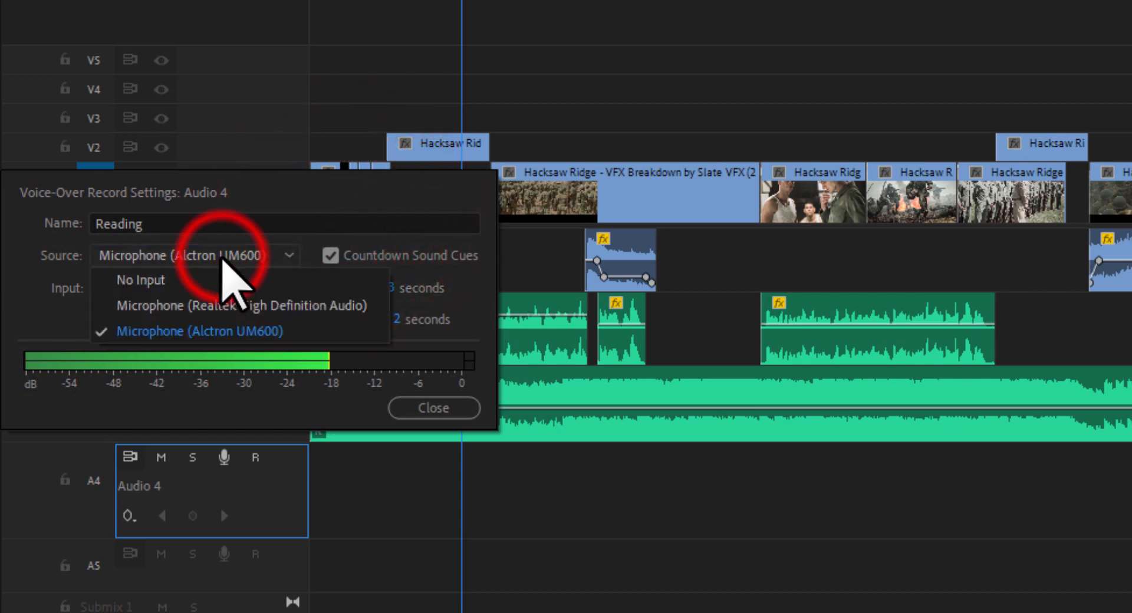
{"action": "left_click", "coordinate": [358, 197]}
Check the default input device choices in the Audio Hardware preferences, keep Microphone (Alctron UM600), and accept the dialog.
{"action": "left_click", "coordinate": [54, 1]}
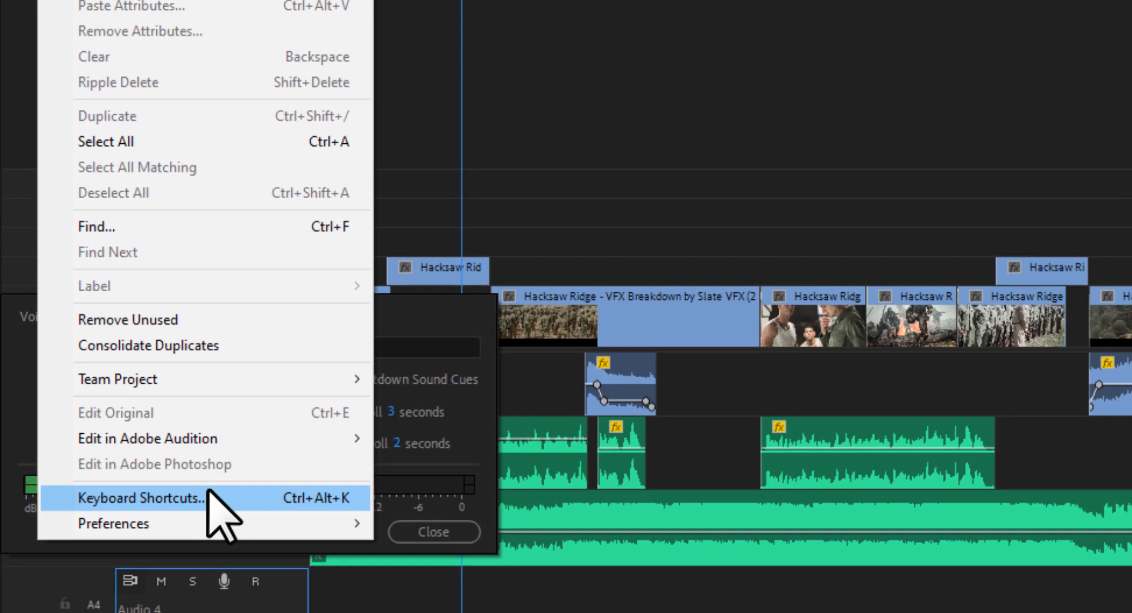
{"action": "mouse_move", "coordinate": [276, 522]}
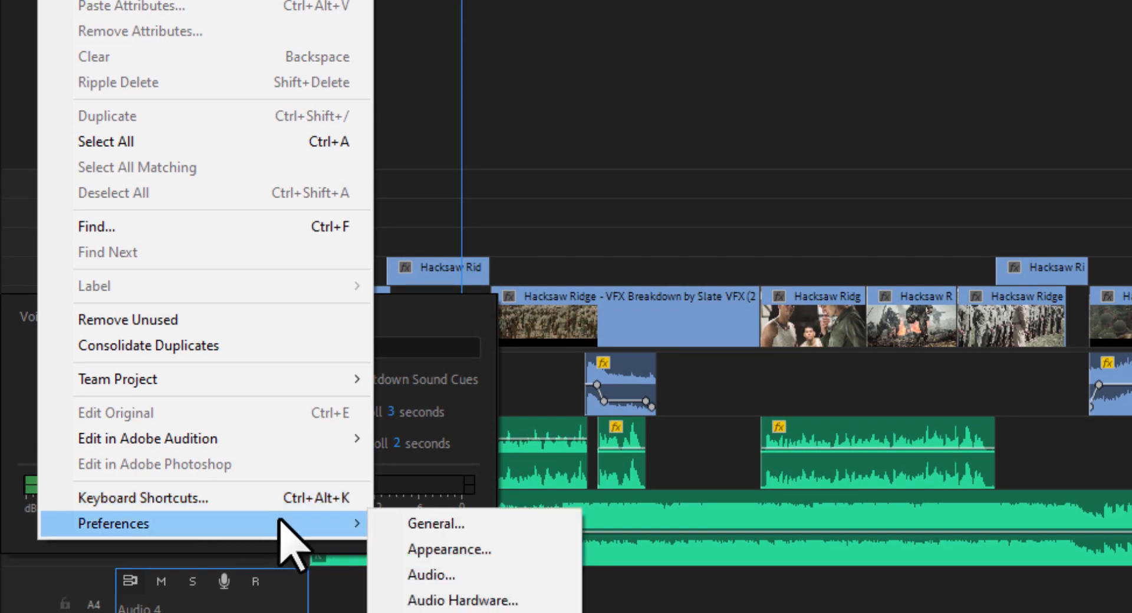
{"action": "left_click", "coordinate": [456, 582]}
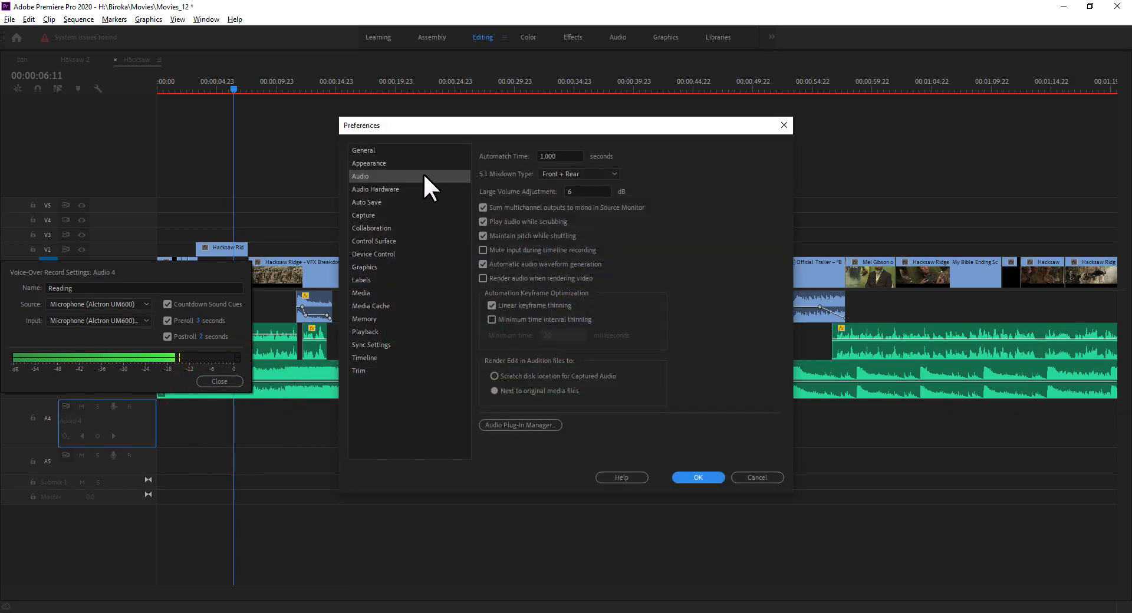
{"action": "left_click_drag", "start_coordinate": [567, 124], "coordinate": [608, 122]}
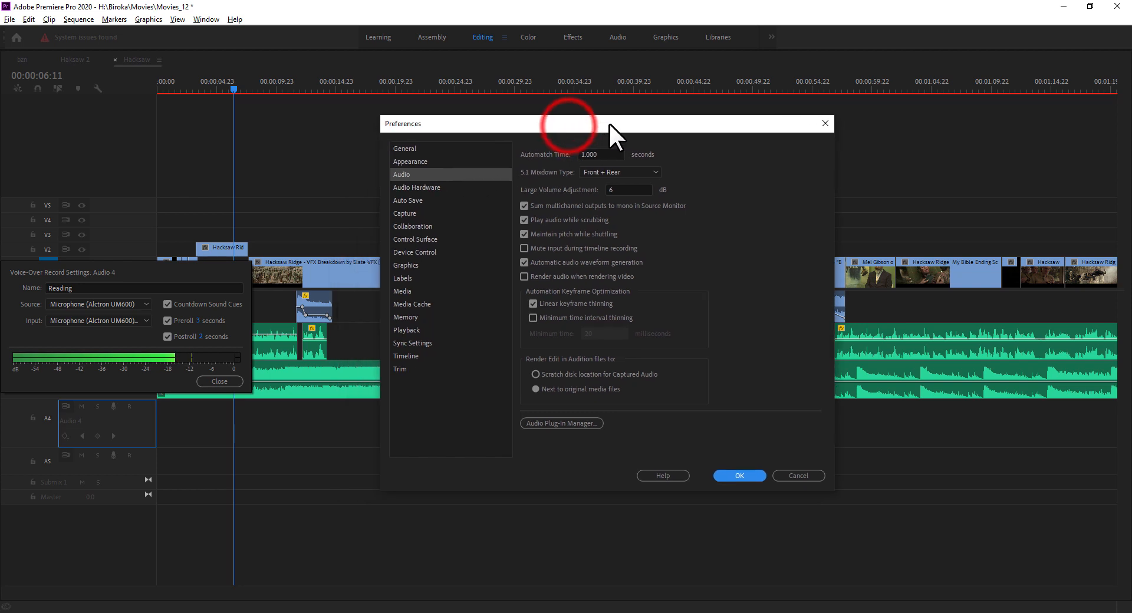
{"action": "left_click", "coordinate": [432, 188]}
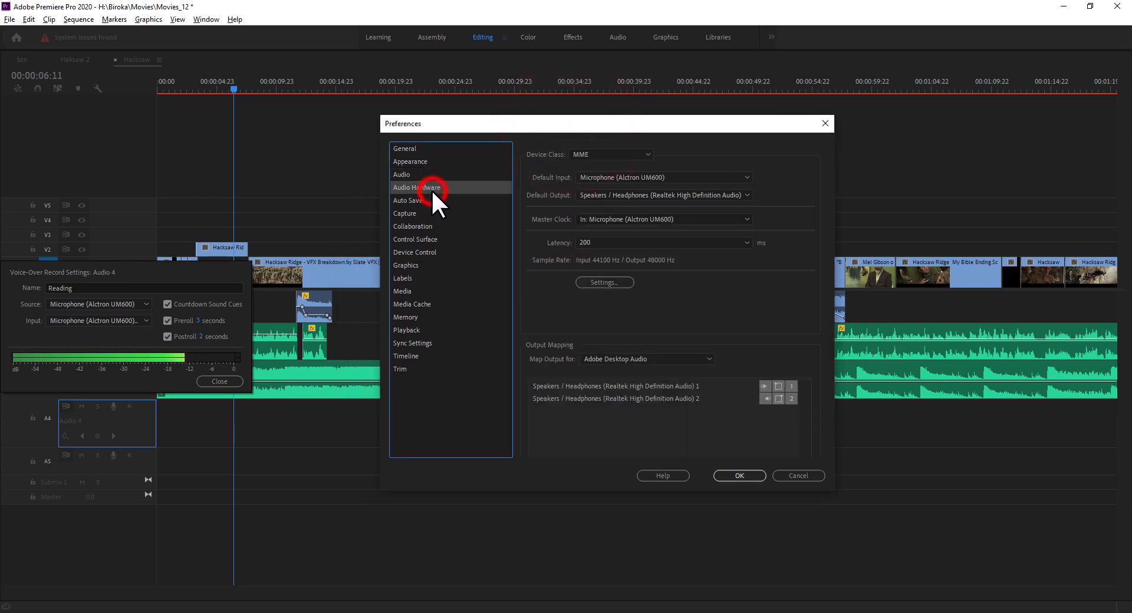
{"action": "left_click", "coordinate": [631, 177]}
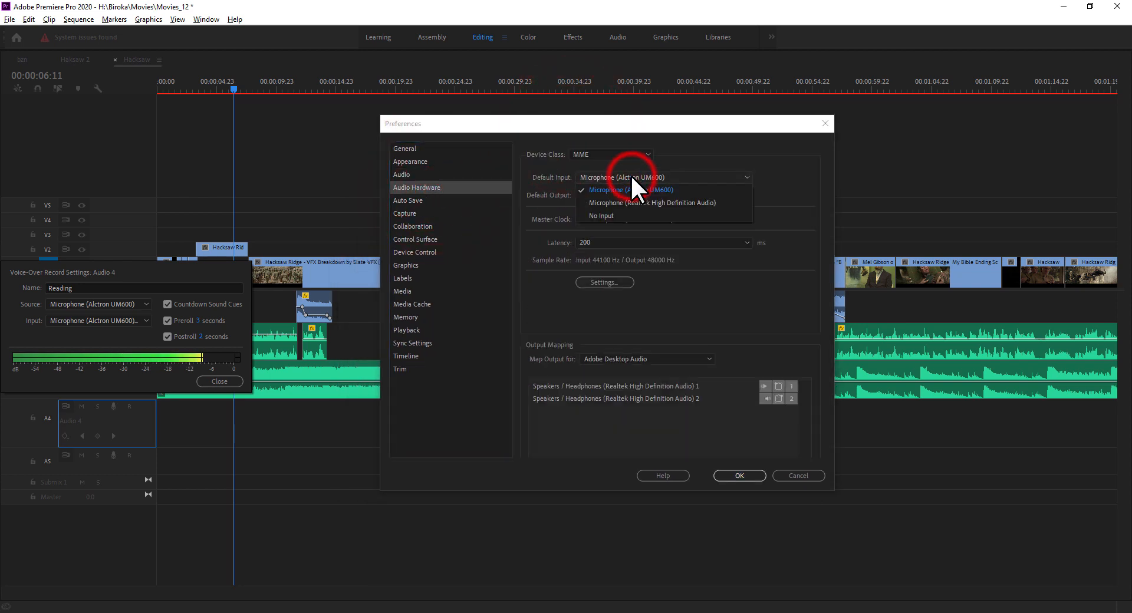
{"action": "left_click", "coordinate": [743, 157]}
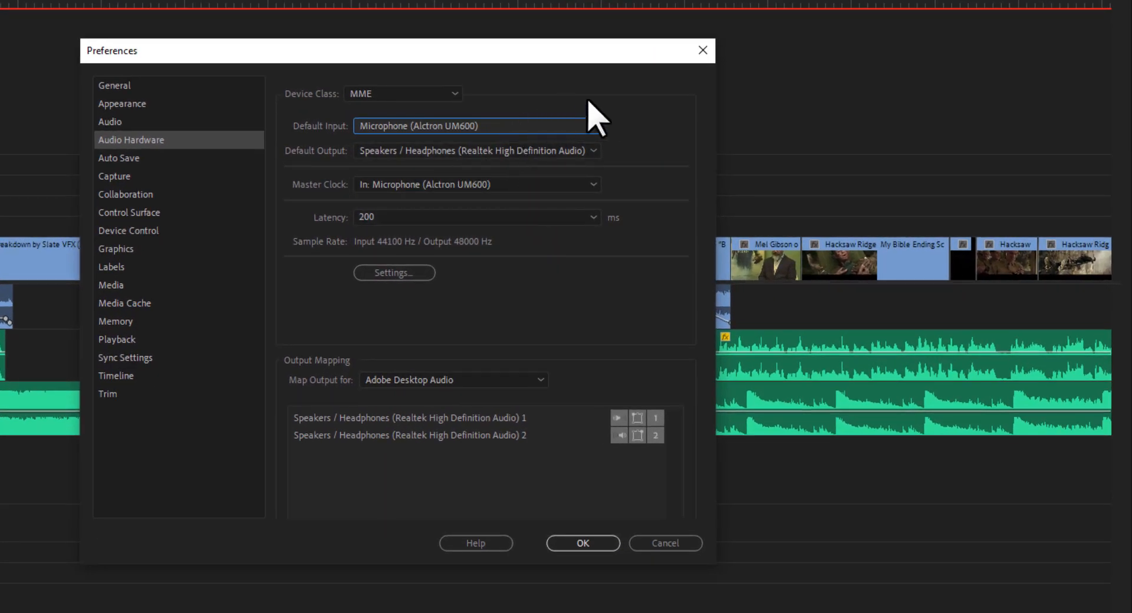
{"action": "left_click", "coordinate": [466, 126]}
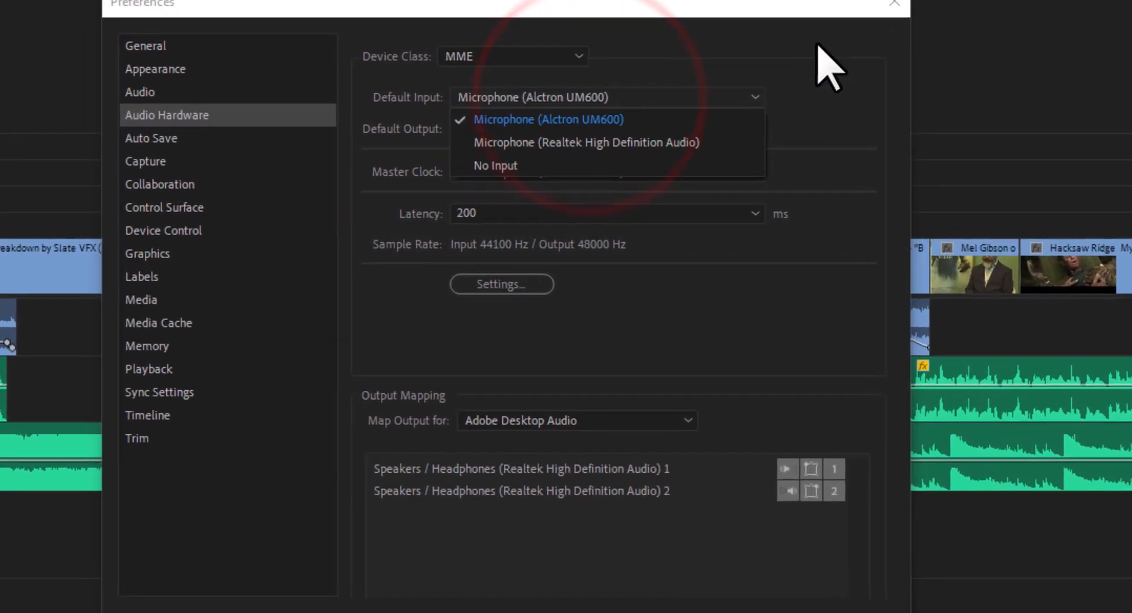
{"action": "left_click", "coordinate": [817, 48]}
{"action": "left_click", "coordinate": [745, 473]}
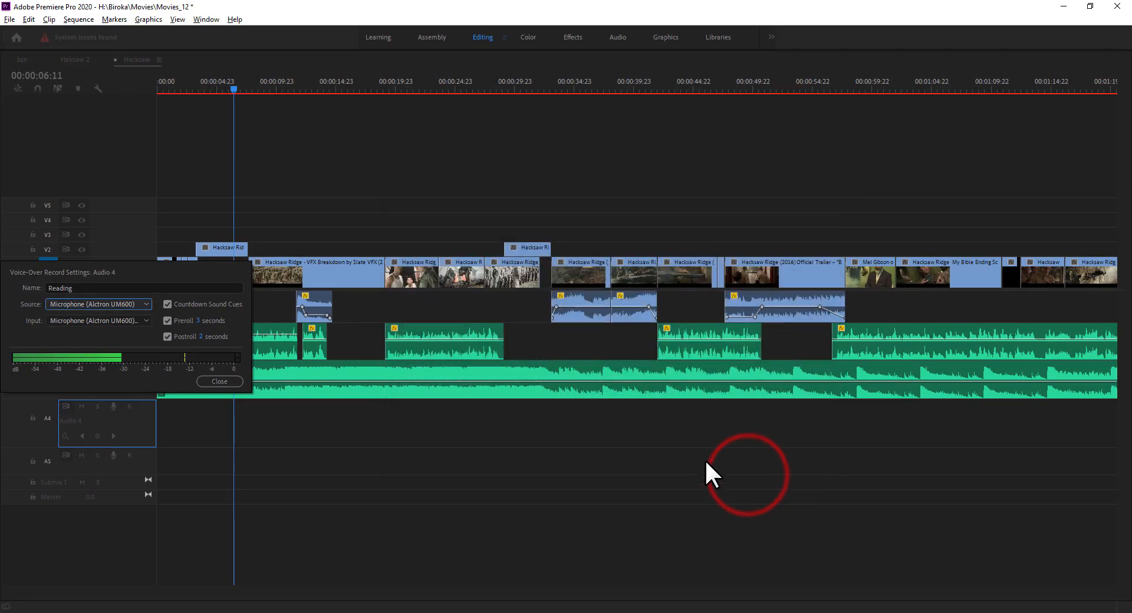
Close the voice-over settings, move the playhead near the sequence start, and solo and record-enable Audio 4.
{"action": "left_click", "coordinate": [213, 382]}
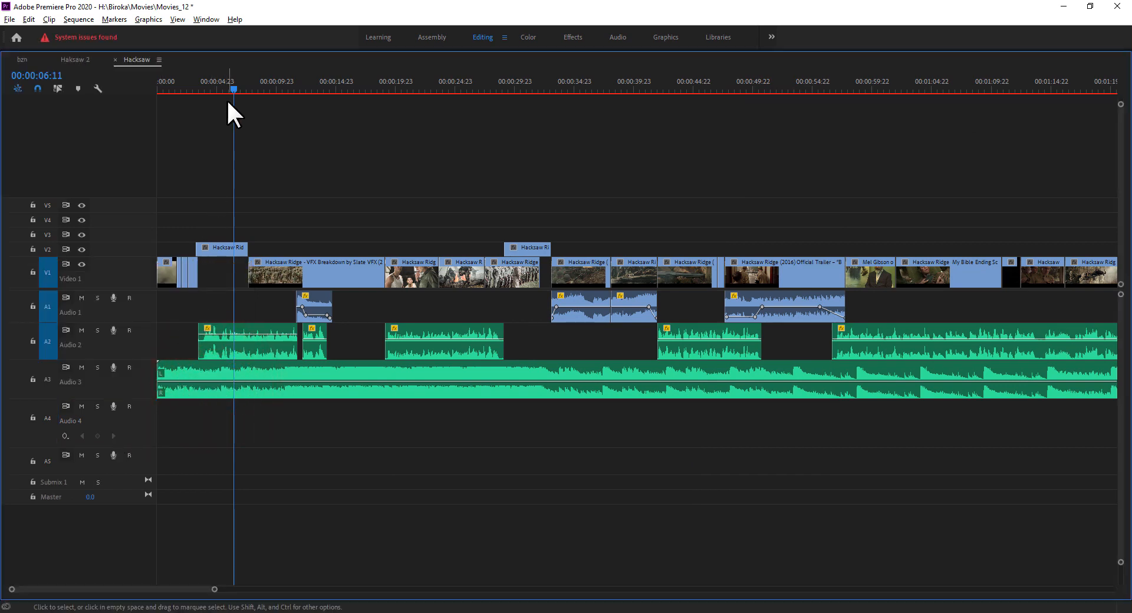
{"action": "left_click_drag", "start_coordinate": [222, 90], "coordinate": [163, 105]}
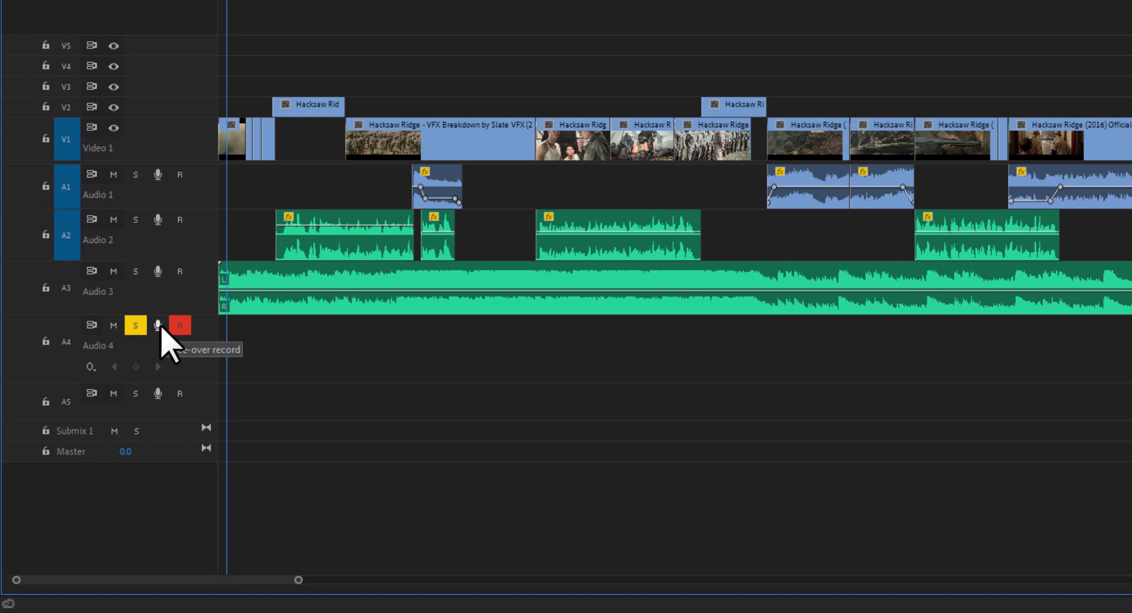
{"action": "left_click_drag", "start_coordinate": [298, 582], "coordinate": [251, 584]}
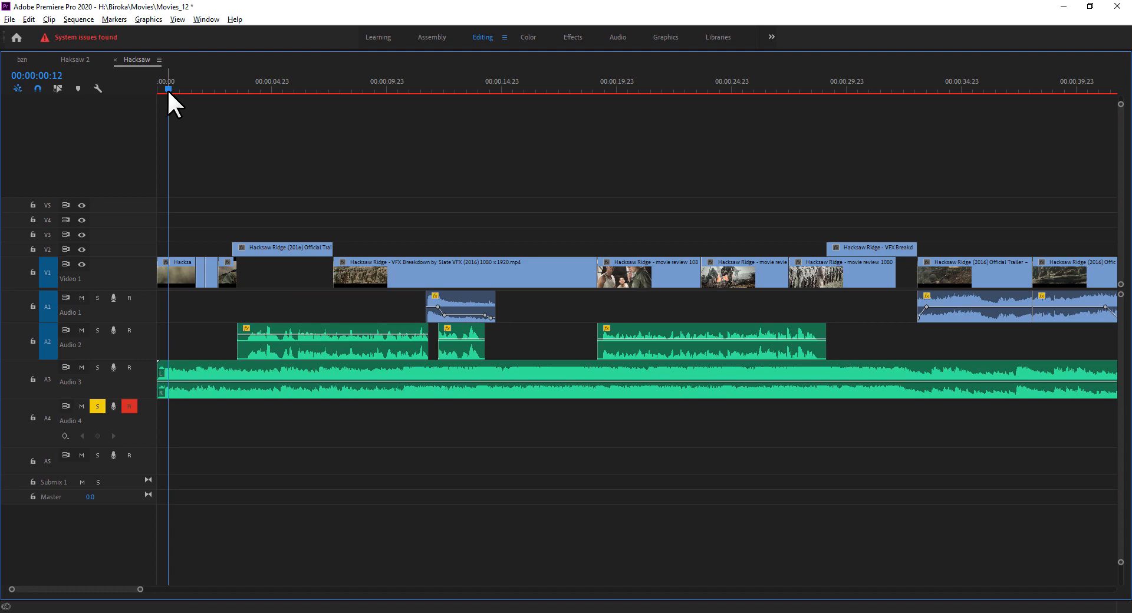
Restore the normal workspace layout, place the playhead at 00:00:00:04 with Audio 4 in view, and save the project.
{"action": "key", "text": "grave"}
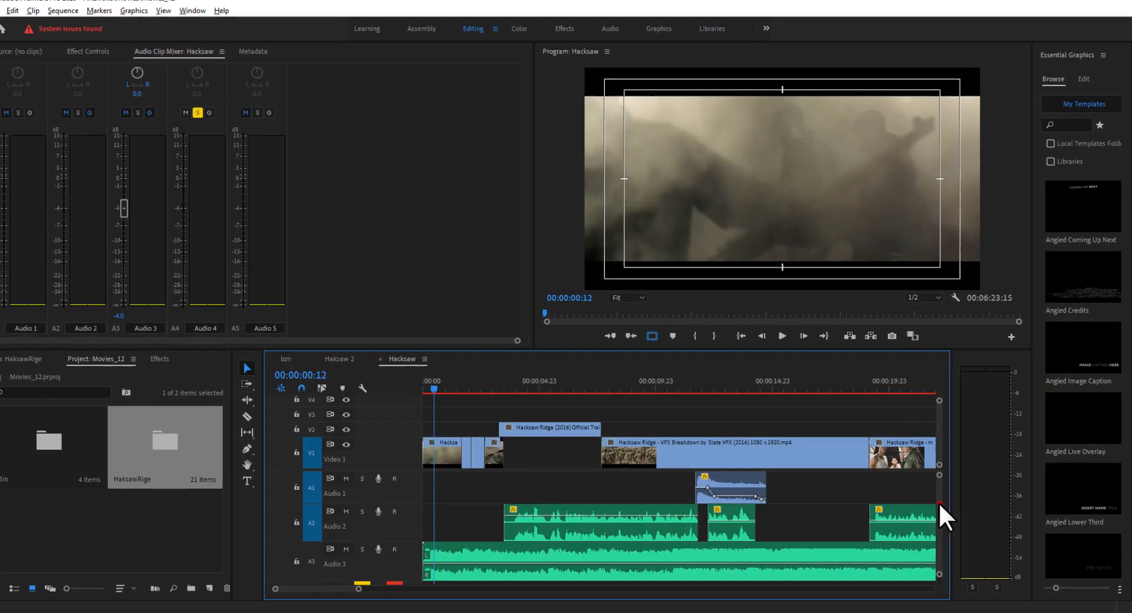
{"action": "left_click_drag", "start_coordinate": [939, 502], "coordinate": [937, 509]}
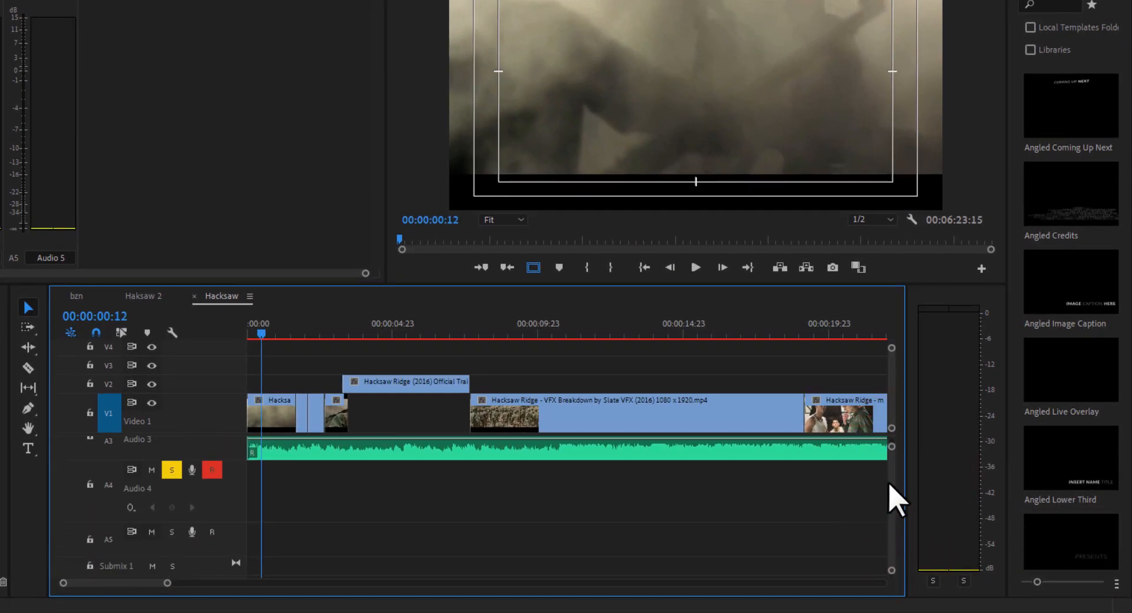
{"action": "left_click_drag", "start_coordinate": [261, 334], "coordinate": [252, 340]}
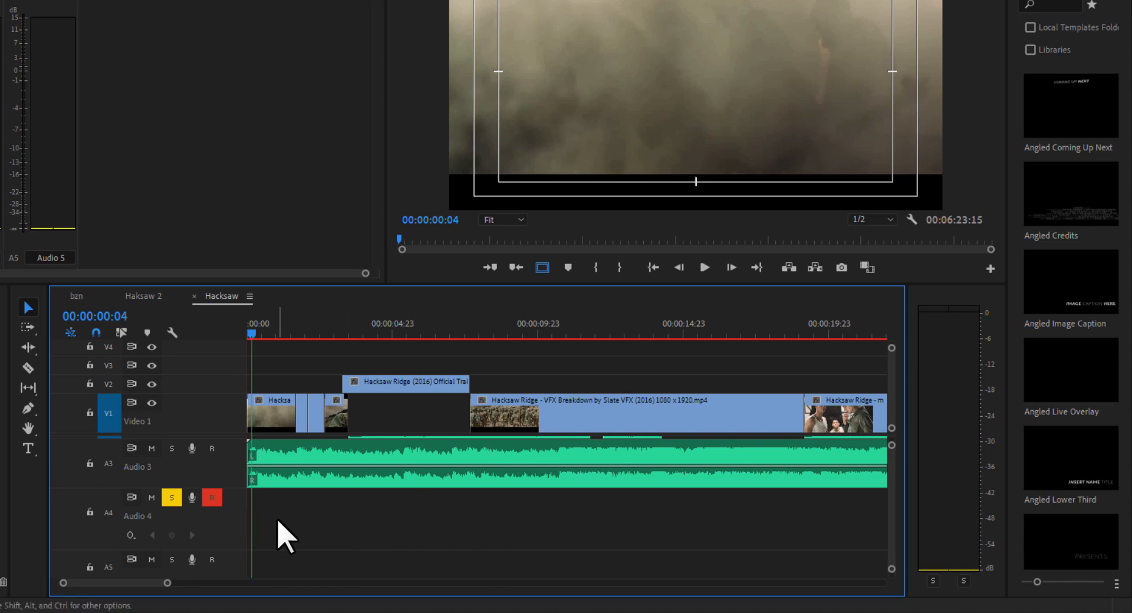
{"action": "key", "text": "ctrl+s"}
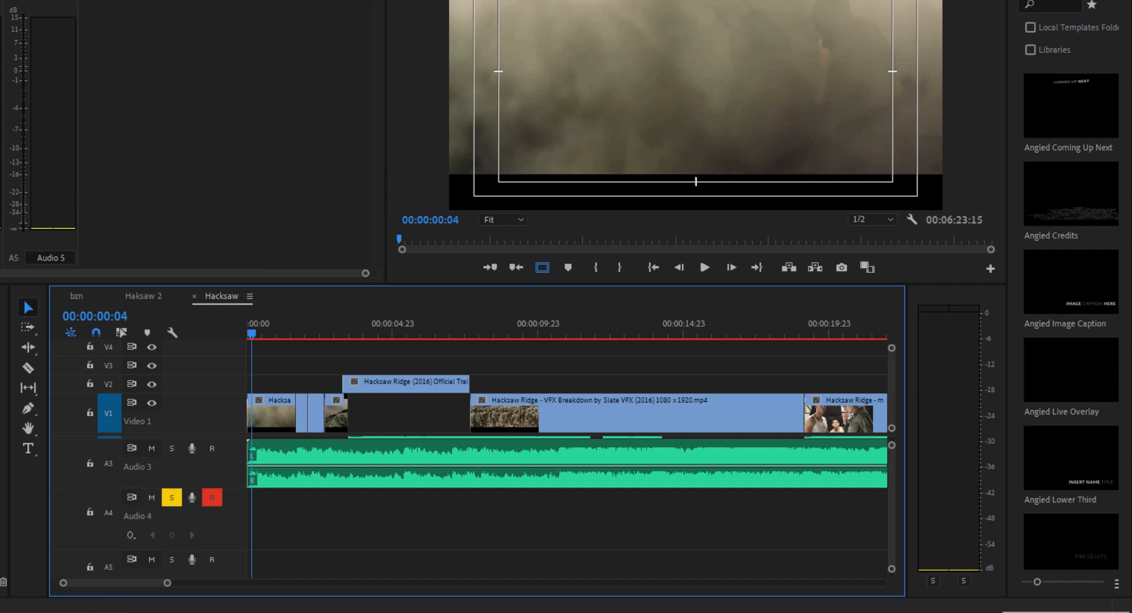
Mute the system speakers and turn their sound back on.
{"action": "left_click", "coordinate": [1003, 612]}
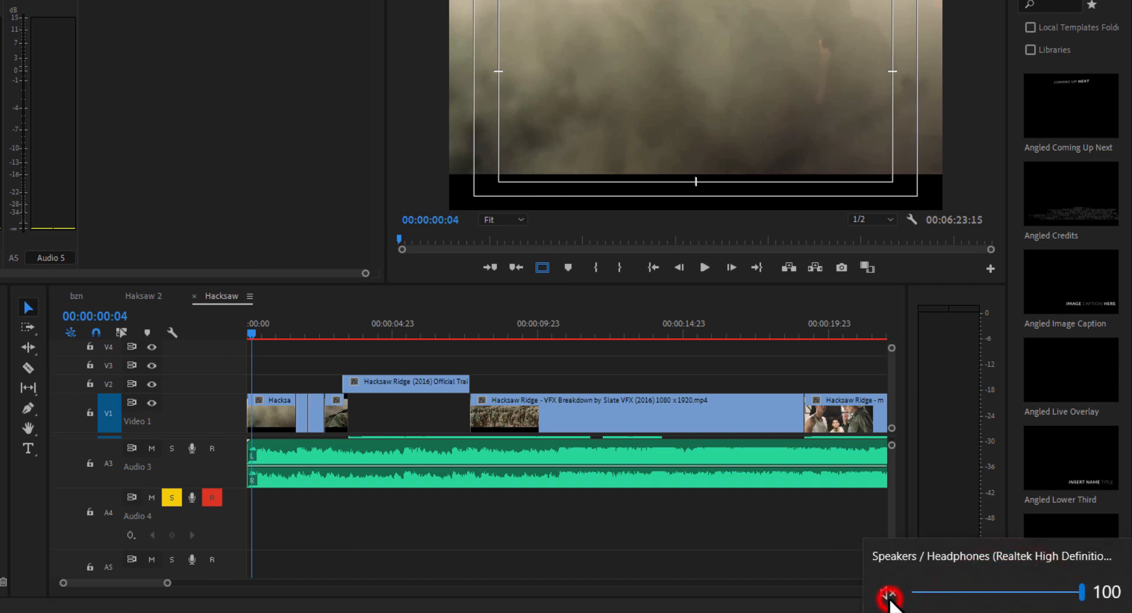
{"action": "left_click", "coordinate": [260, 522]}
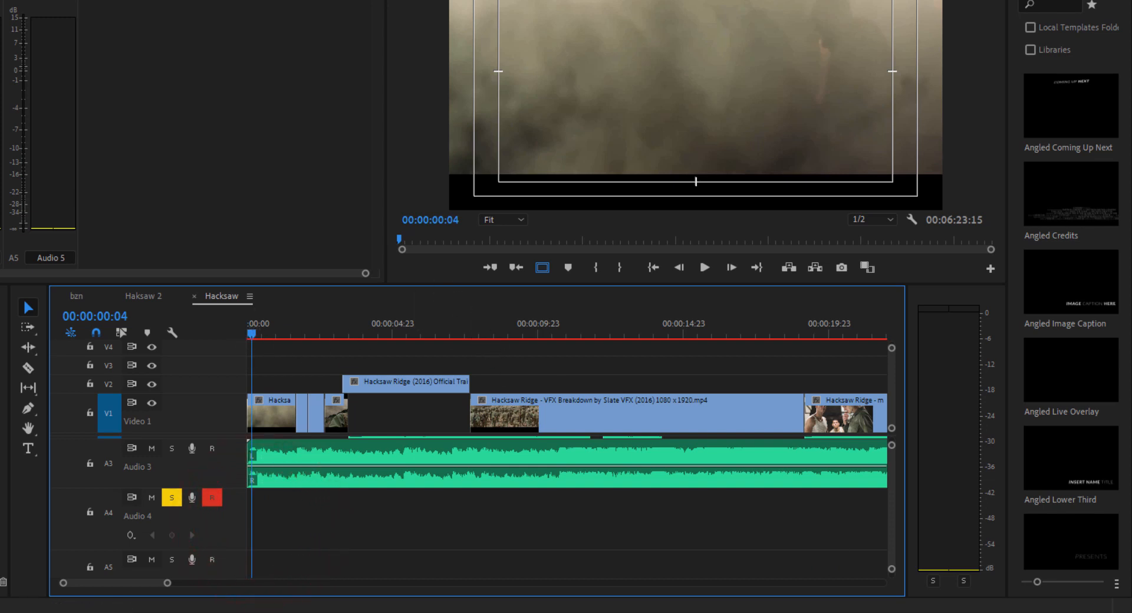
{"action": "left_click", "coordinate": [1006, 612]}
{"action": "left_click", "coordinate": [890, 593]}
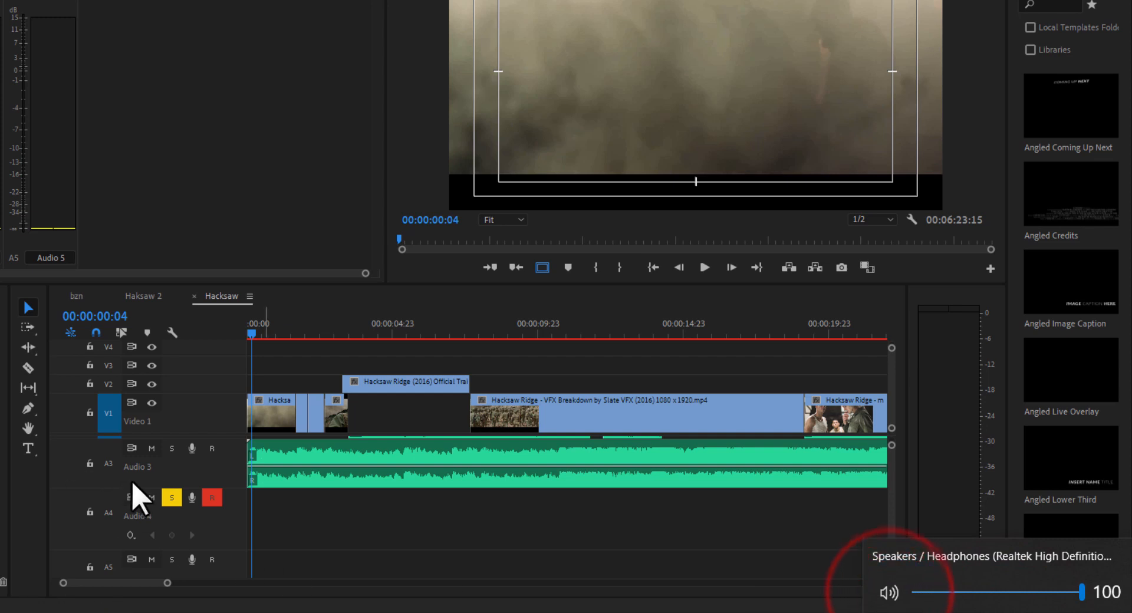
{"action": "left_click", "coordinate": [702, 550]}
Record a voice-over of about 9 seconds on Audio 4 from 00:00:00:04, and play the recorded clip back from the start.
{"action": "left_click", "coordinate": [191, 497]}
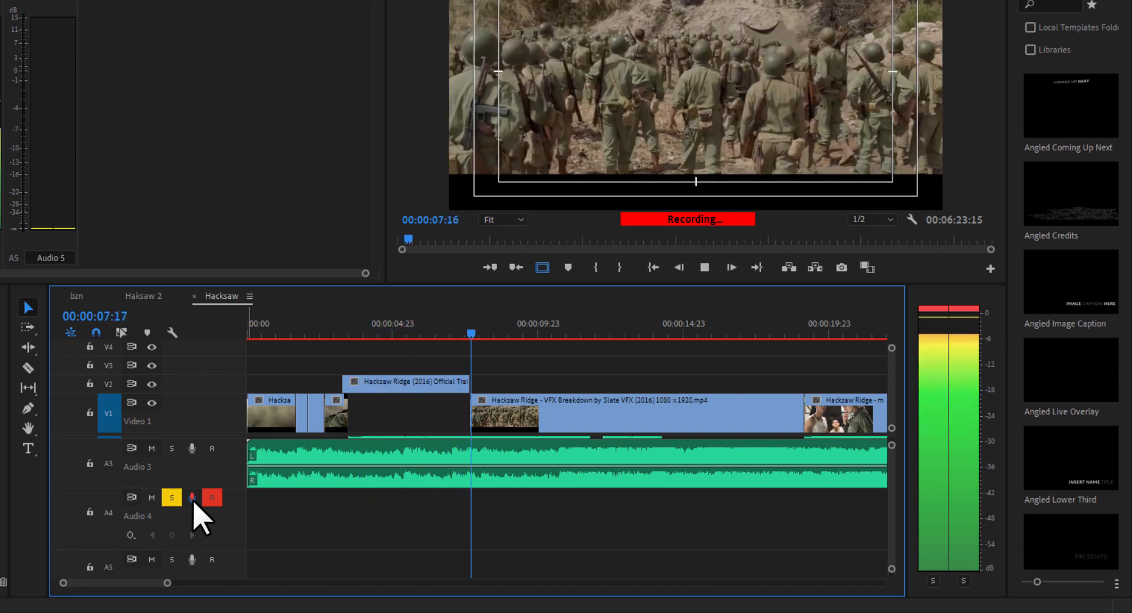
{"action": "left_click", "coordinate": [192, 499]}
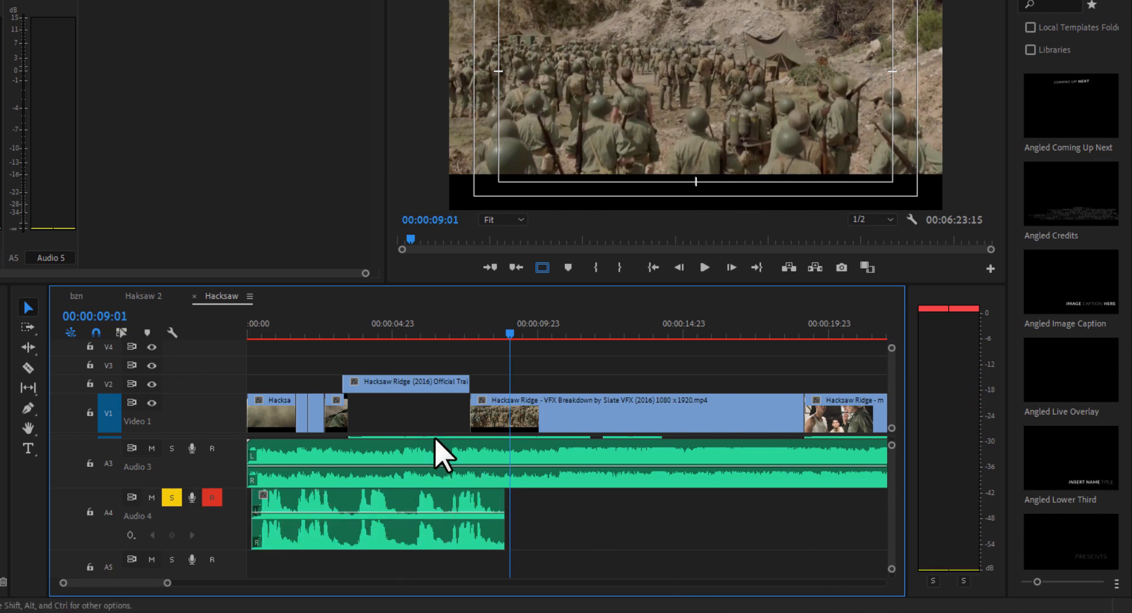
{"action": "left_click", "coordinate": [253, 326]}
{"action": "key", "text": "space"}
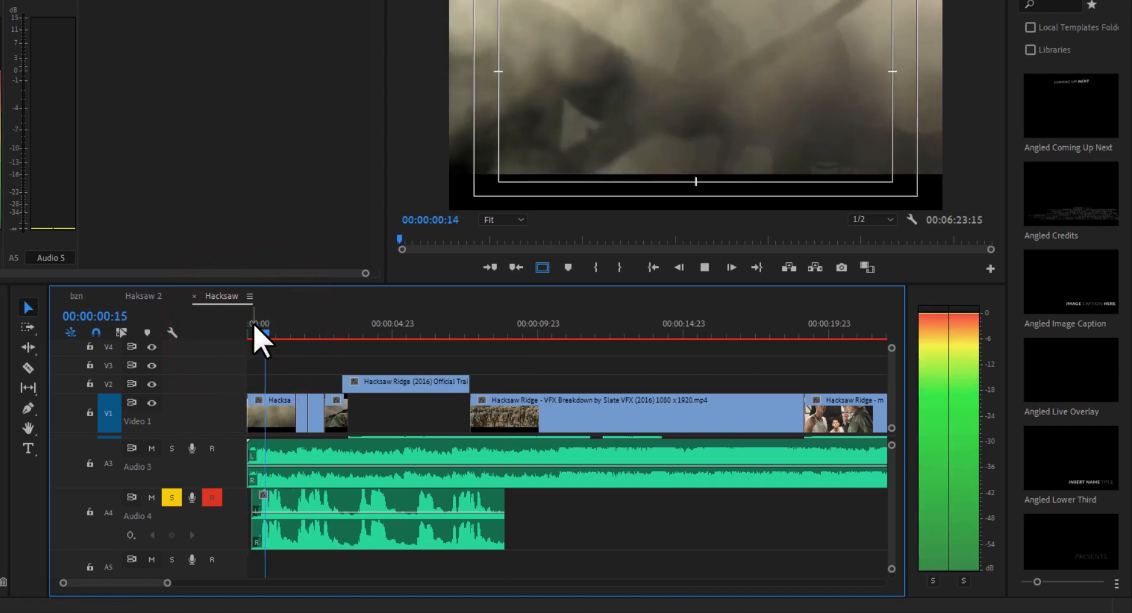
{"action": "left_click", "coordinate": [338, 502]}
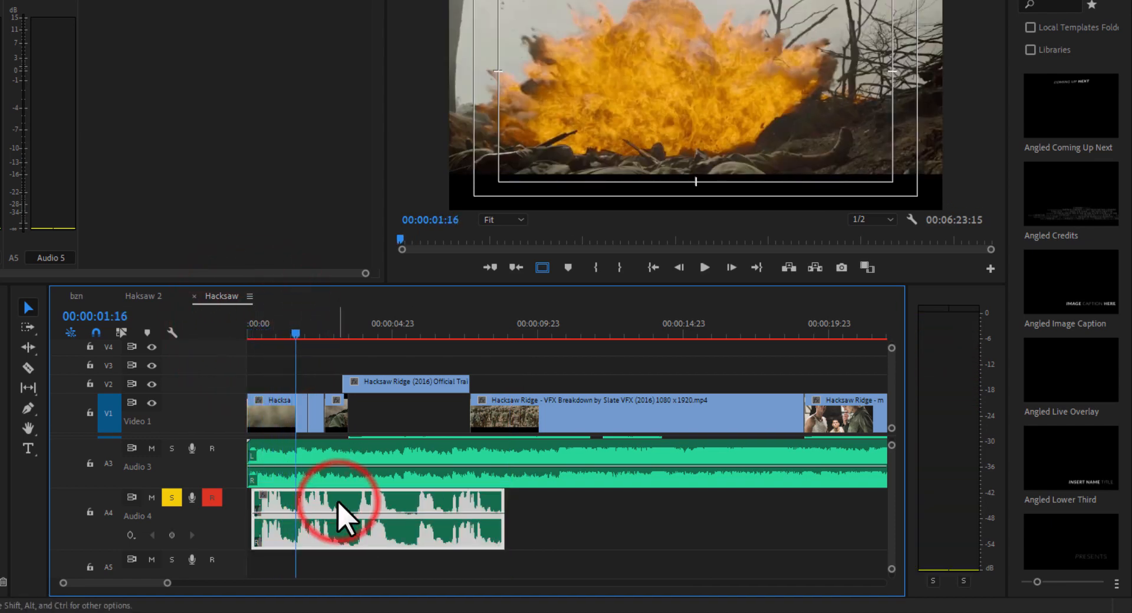
Delete the recorded voice-over clip from Audio 4 and mute the system speakers.
{"action": "key", "text": "Delete"}
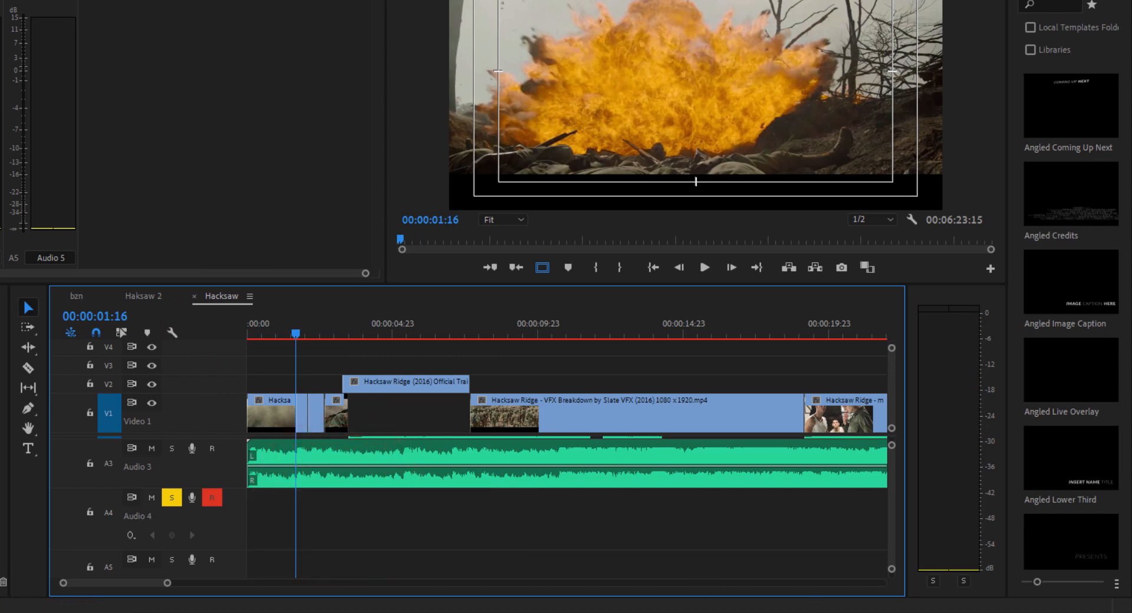
{"action": "left_click", "coordinate": [1009, 611]}
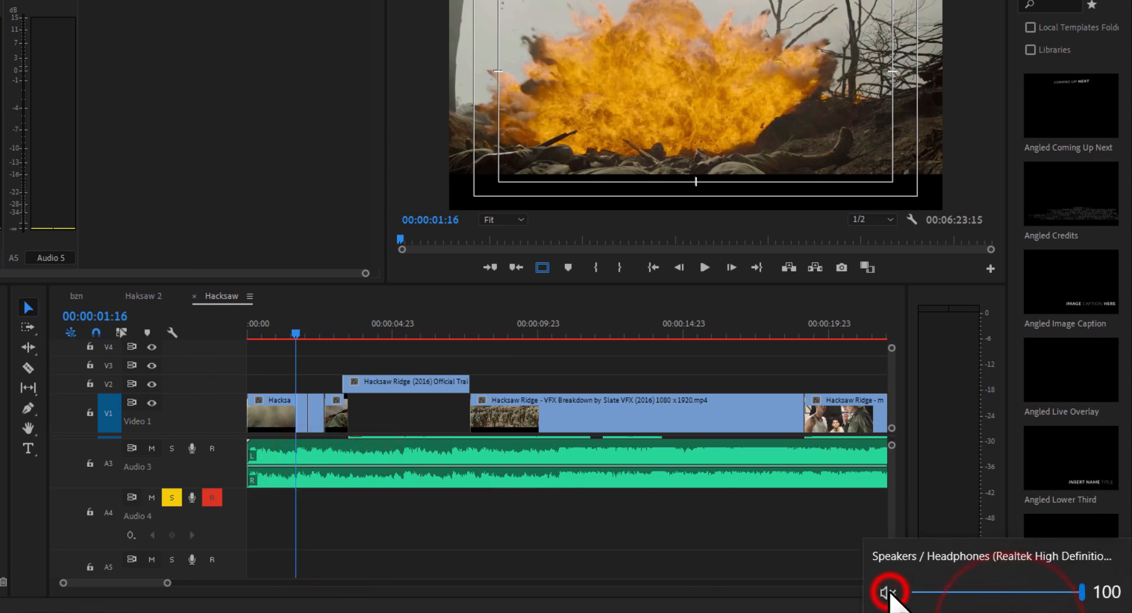
Record a new voice-over of about 26 seconds on Audio 4 from 00:00:00:00.
{"action": "left_click_drag", "start_coordinate": [283, 336], "coordinate": [248, 346]}
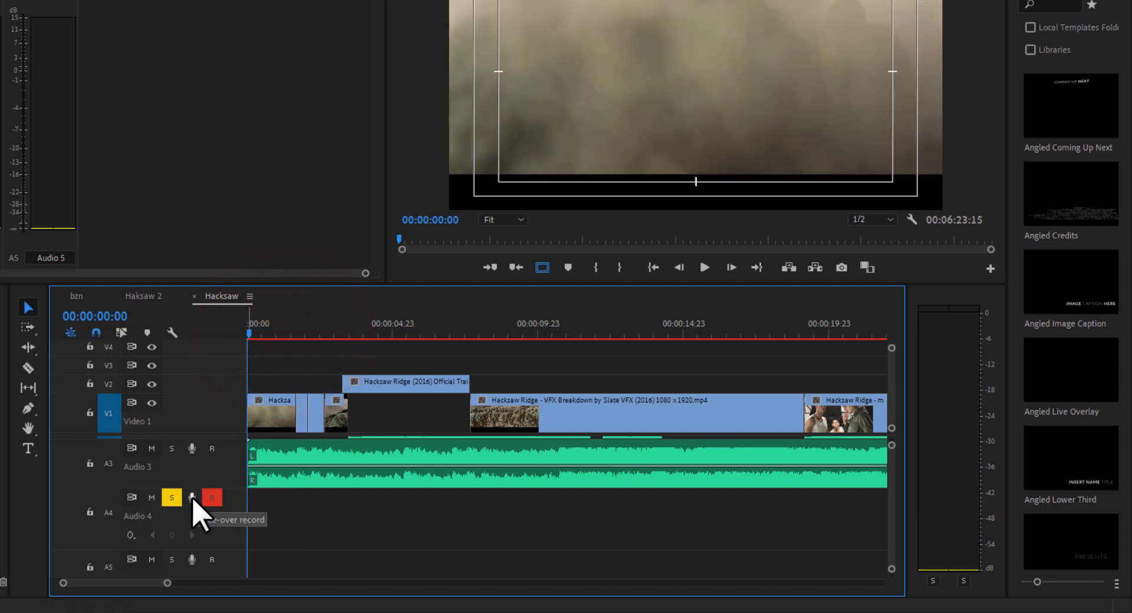
{"action": "left_click", "coordinate": [192, 499]}
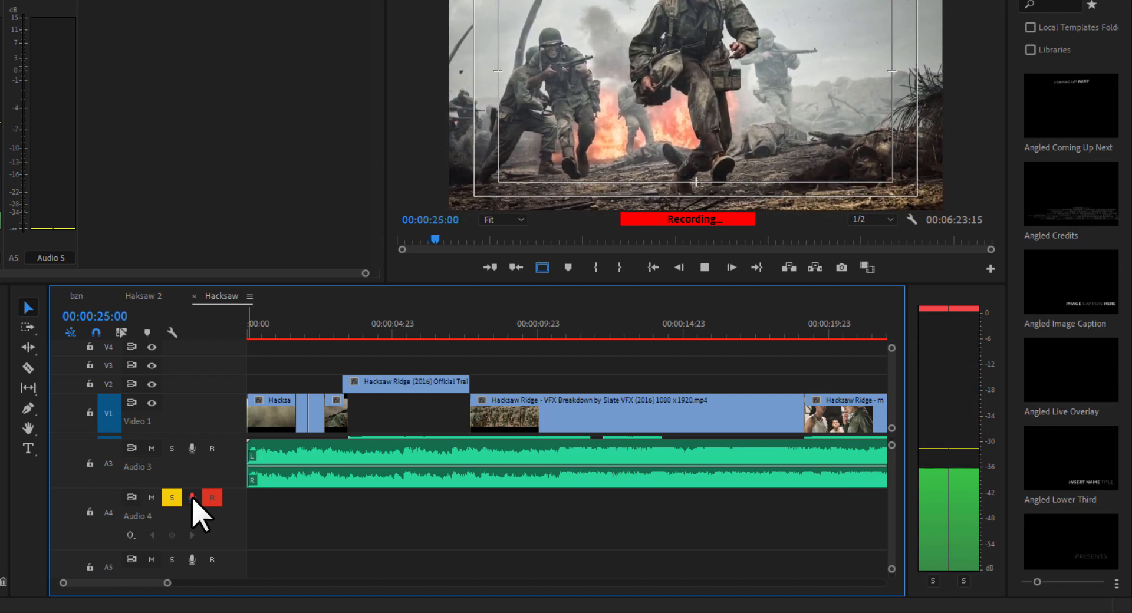
{"action": "left_click", "coordinate": [193, 498]}
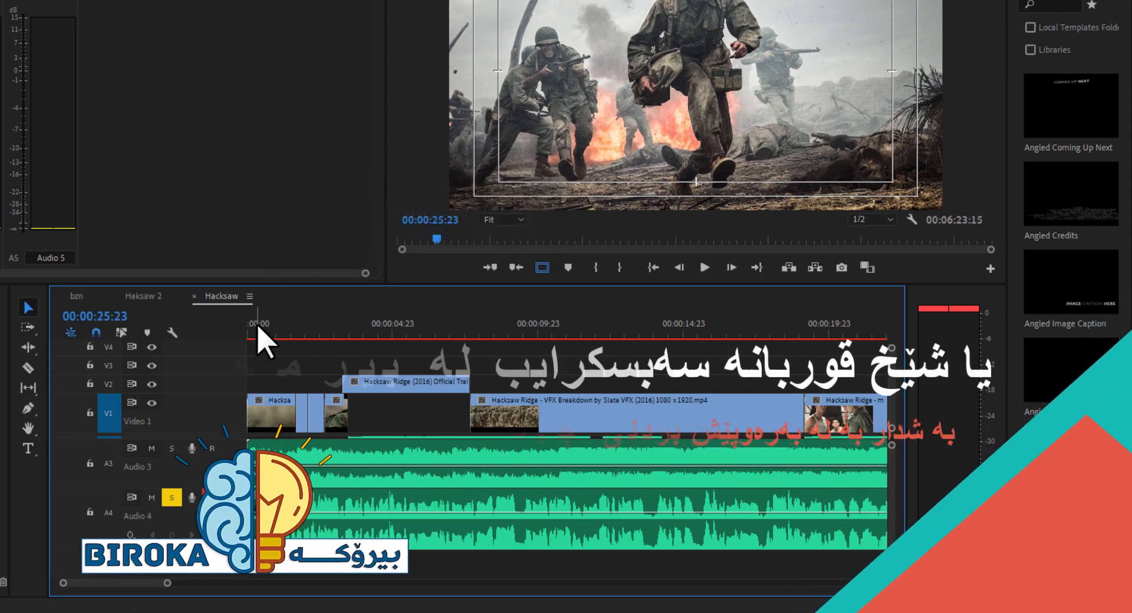
Play the opening second of the new Audio 4 recording and select its clip.
{"action": "left_click", "coordinate": [259, 328]}
{"action": "key", "text": "space"}
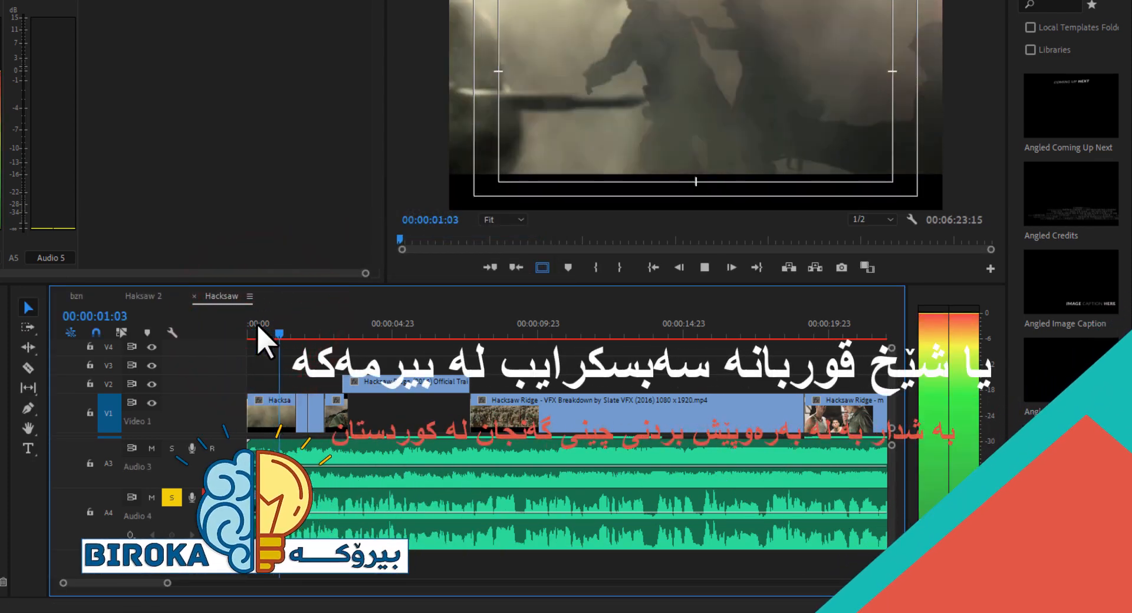
{"action": "key", "text": "space"}
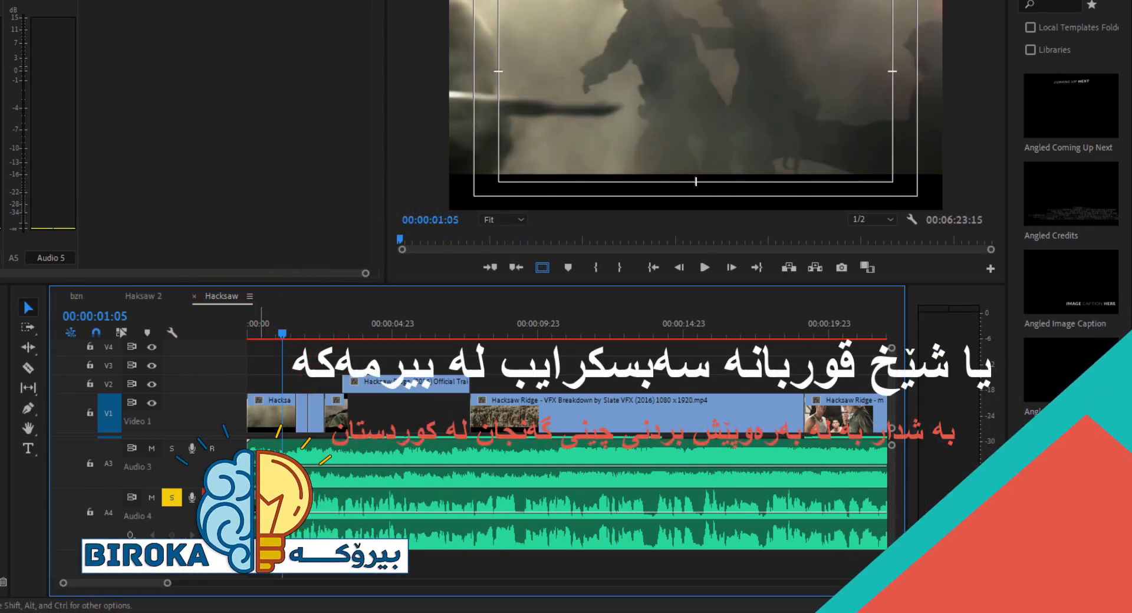
{"action": "left_click", "coordinate": [285, 514]}
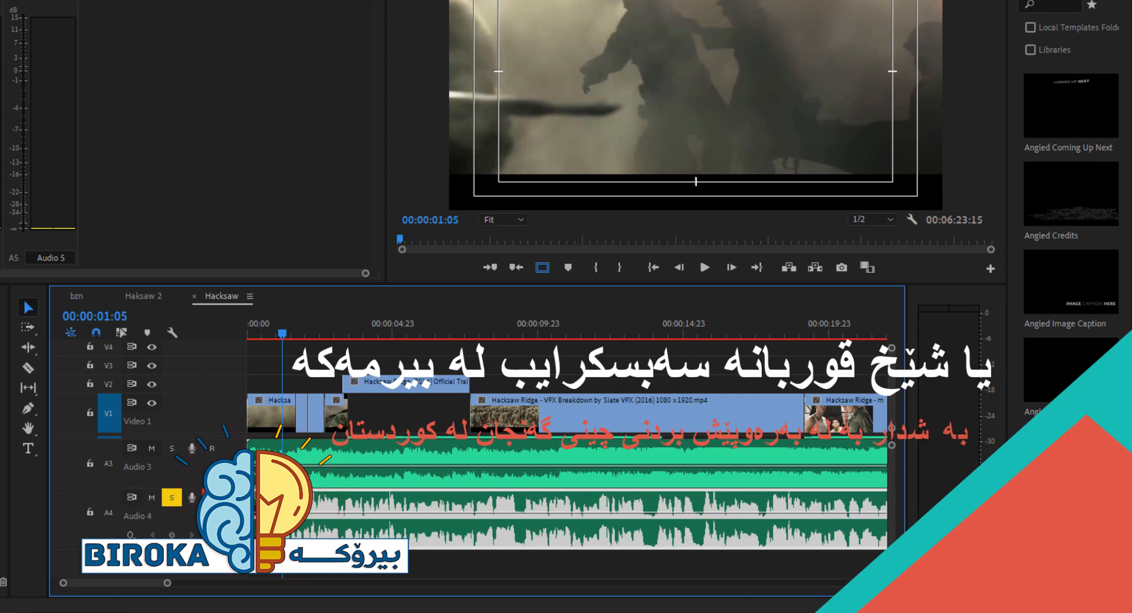
Turn the system speakers back on at volume 70 and play the Audio 4 recording from near the sequence start to 00:00:07:16.
{"action": "left_click", "coordinate": [1002, 612]}
{"action": "left_click", "coordinate": [889, 593]}
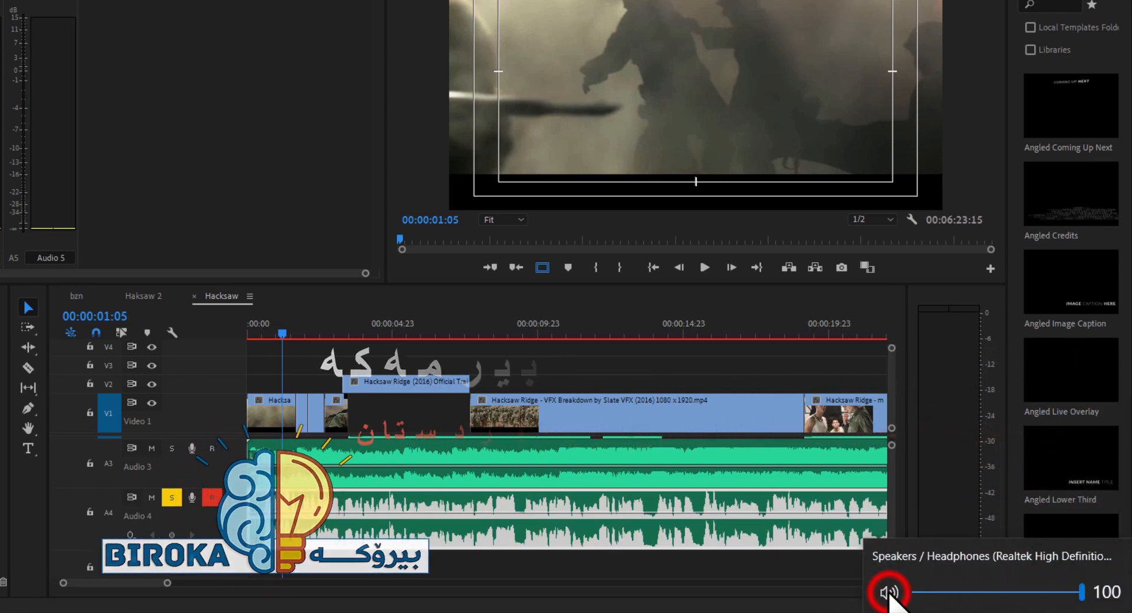
{"action": "left_click_drag", "start_coordinate": [1002, 592], "coordinate": [1031, 593]}
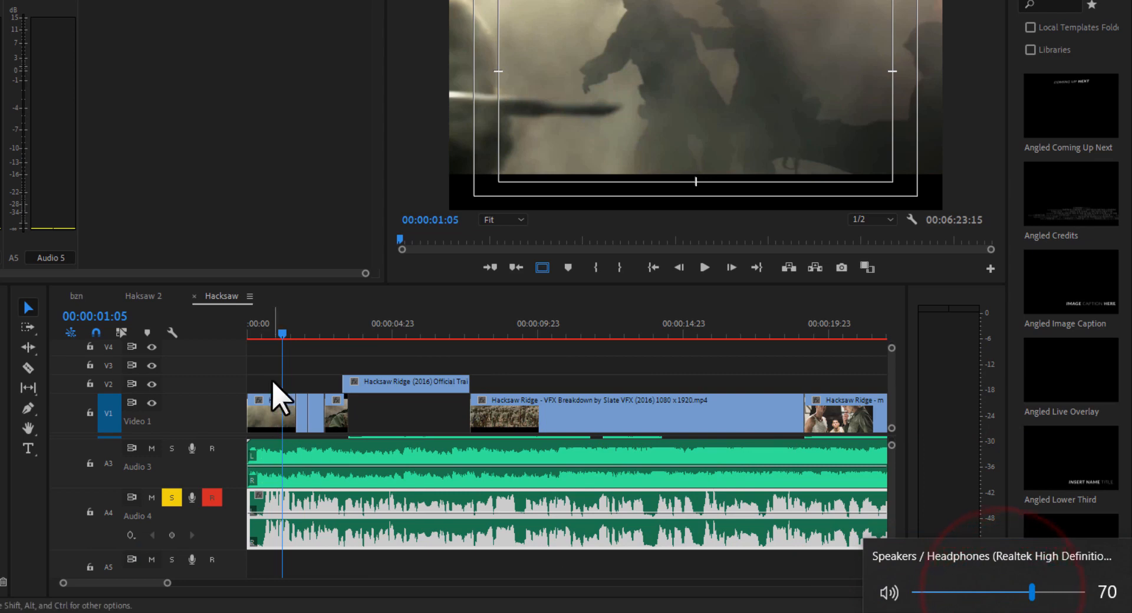
{"action": "left_click", "coordinate": [264, 331]}
{"action": "key", "text": "space"}
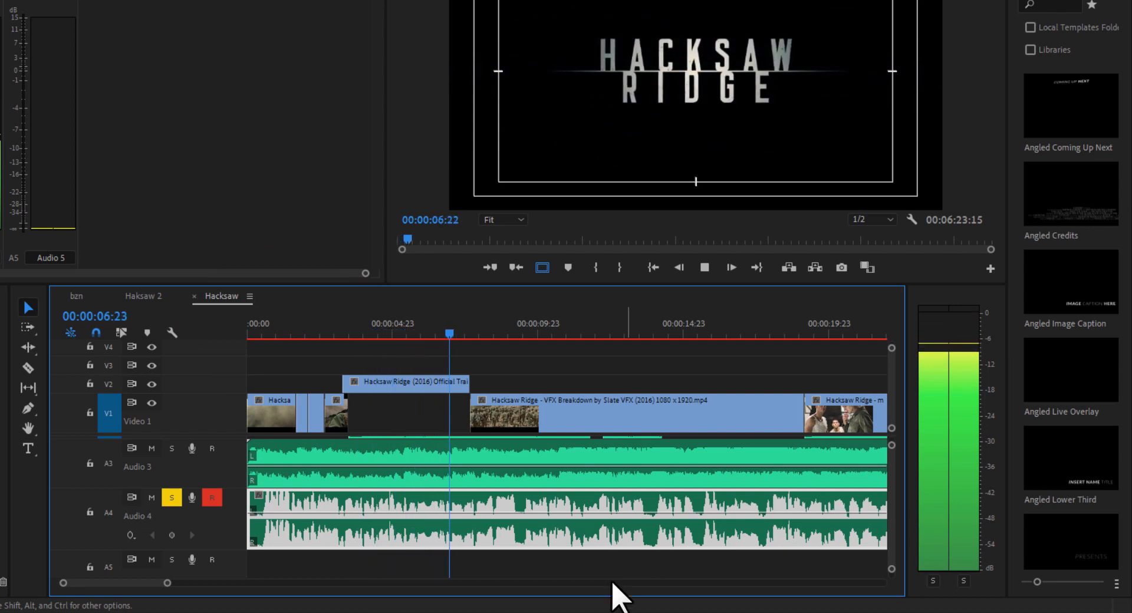
{"action": "key", "text": "space"}
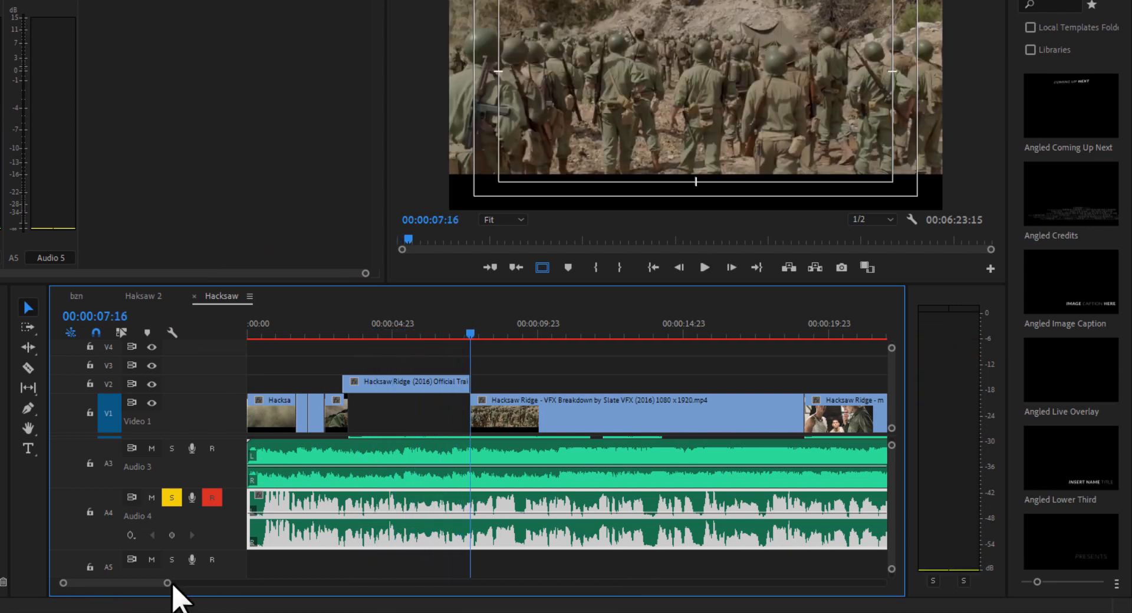
Lower the Audio 4 voice-over clip's volume to -3.0 dB in the maximized timeline, and open and cancel its audio gain settings.
{"action": "key", "text": "grave"}
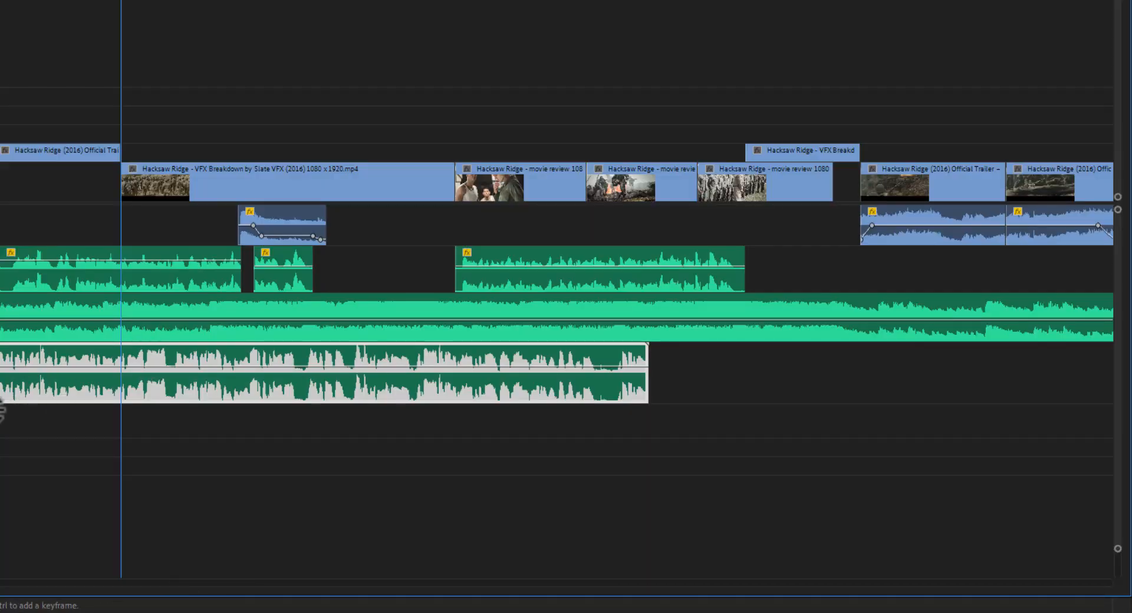
{"action": "left_click_drag", "start_coordinate": [0, 367], "coordinate": [0, 372]}
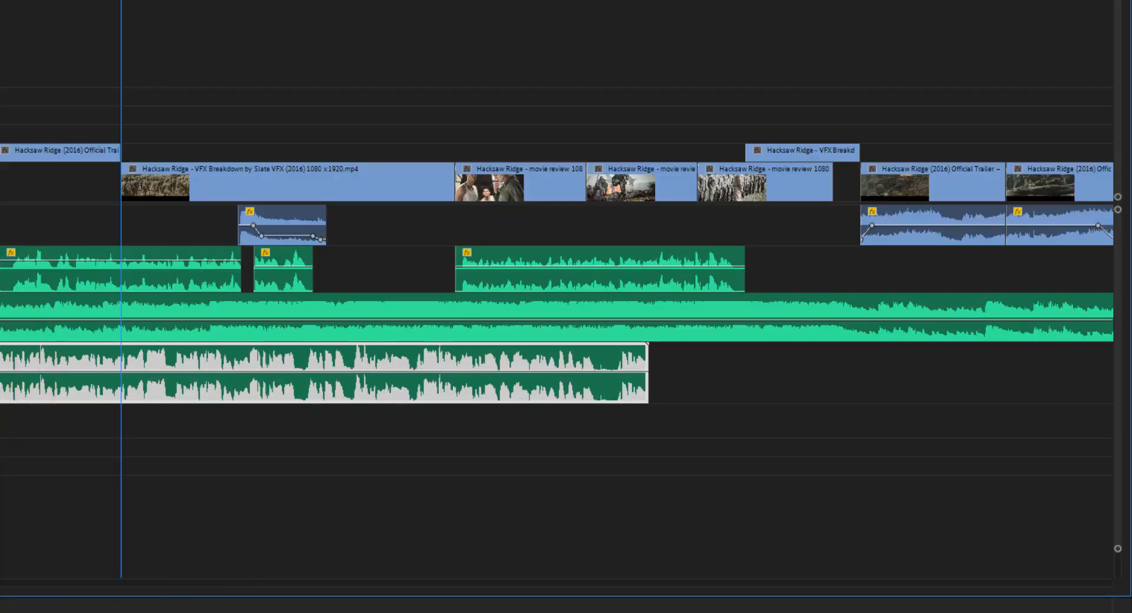
{"action": "right_click", "coordinate": [1, 379]}
{"action": "left_click", "coordinate": [3, 548]}
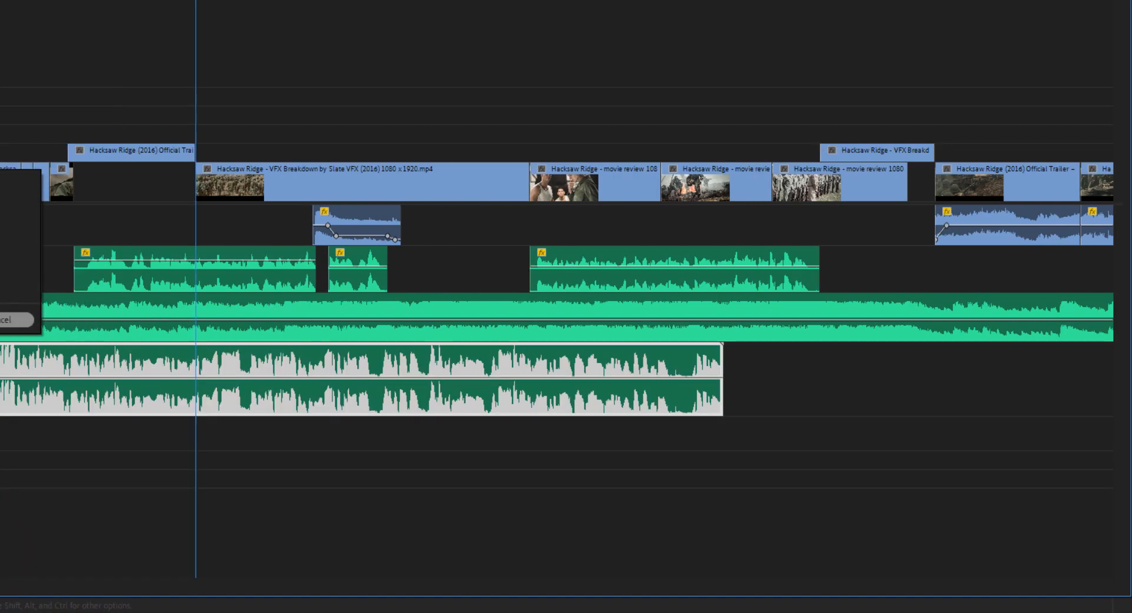
{"action": "left_click", "coordinate": [3, 324]}
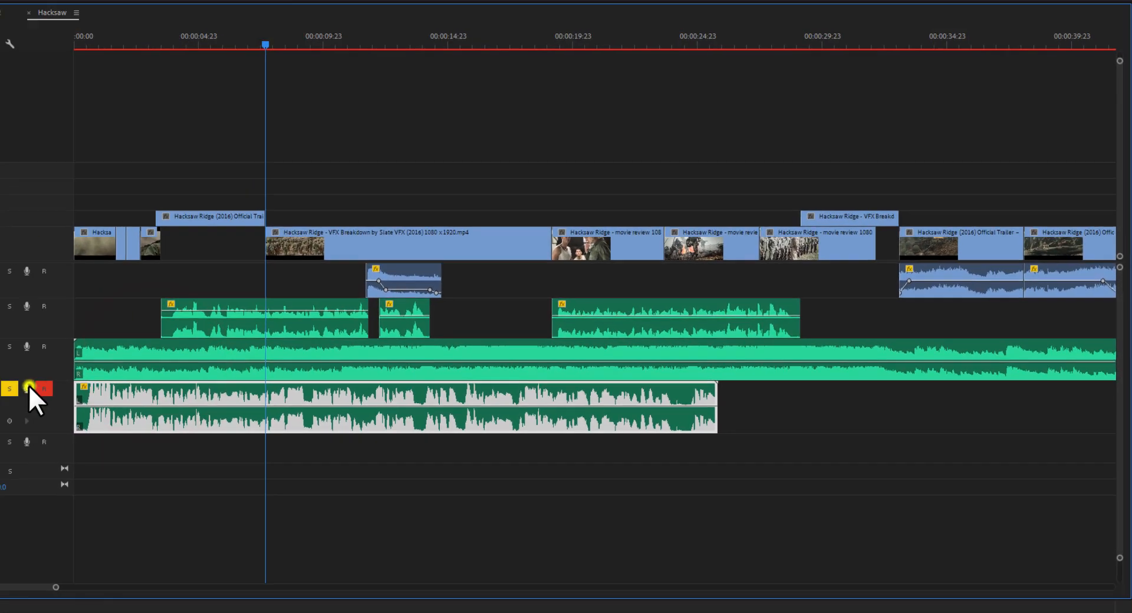
Review the voice-over record settings of Audio 4 and close them unchanged.
{"action": "right_click", "coordinate": [26, 391]}
{"action": "left_click", "coordinate": [185, 519]}
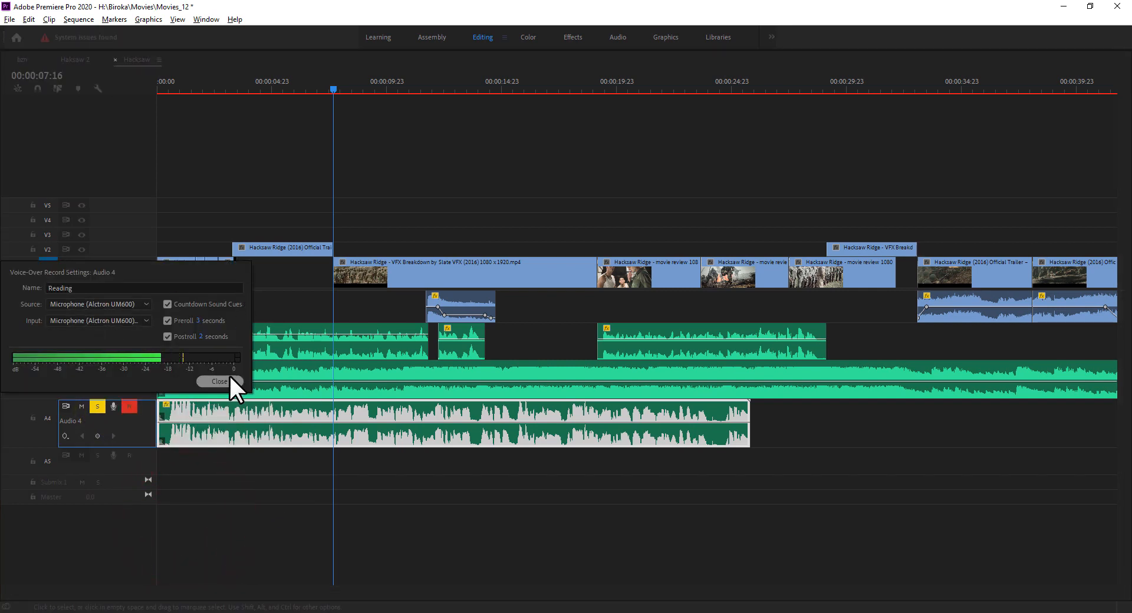
{"action": "left_click", "coordinate": [228, 378]}
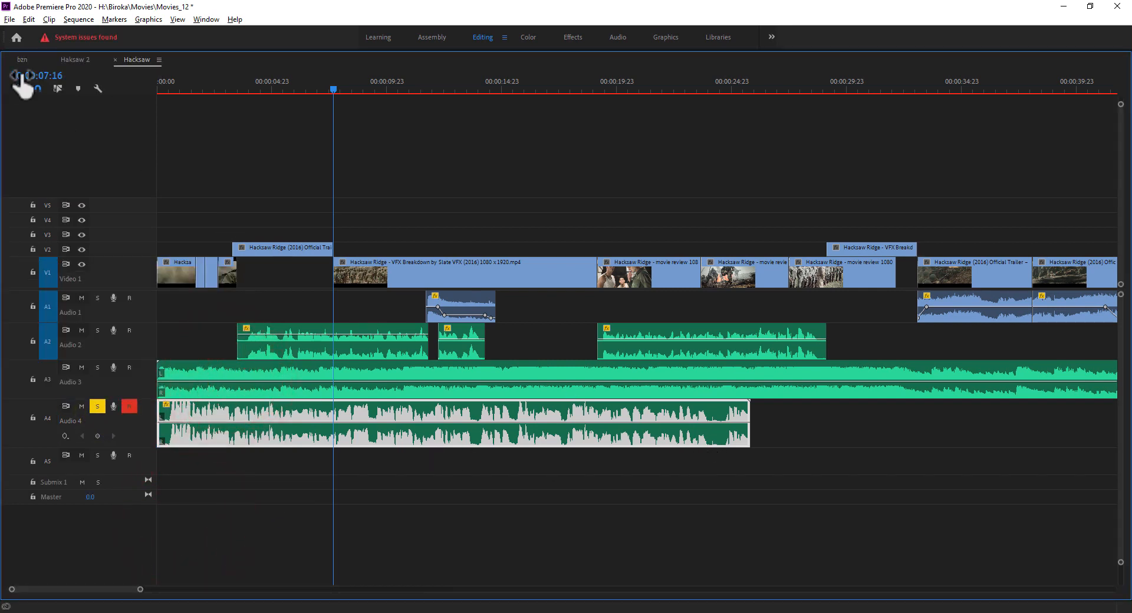
Restore the normal workspace layout and play from 00:00:07:16 with the Audio 3 music lowered to -26.0 dB and the whole recording in view.
{"action": "key", "text": "grave"}
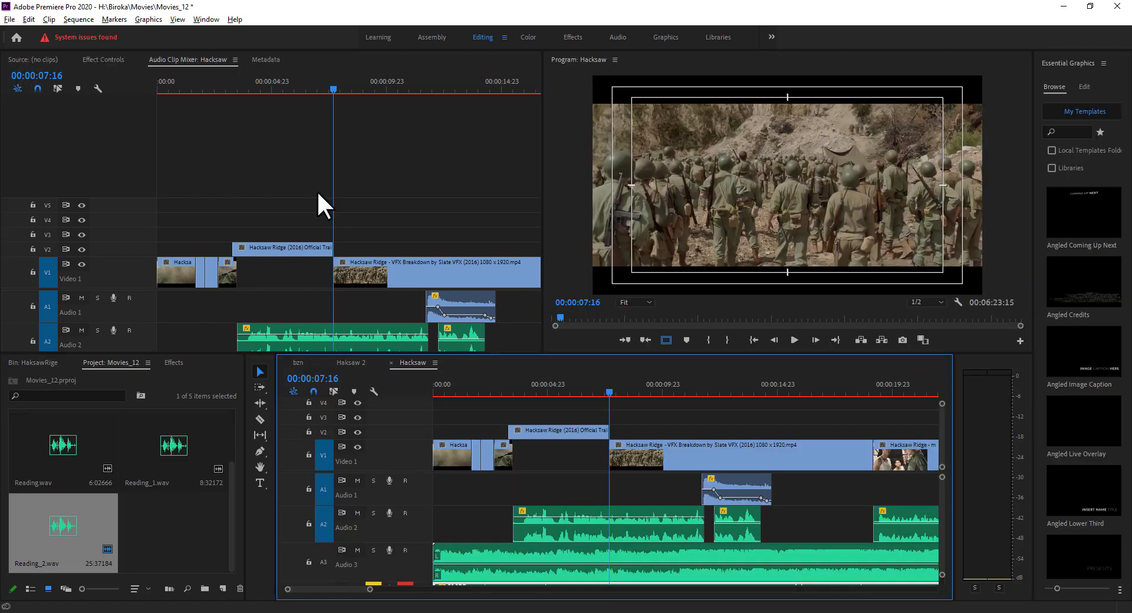
{"action": "scroll", "coordinate": [941, 513], "scroll_direction": "down", "scroll_amount": 2}
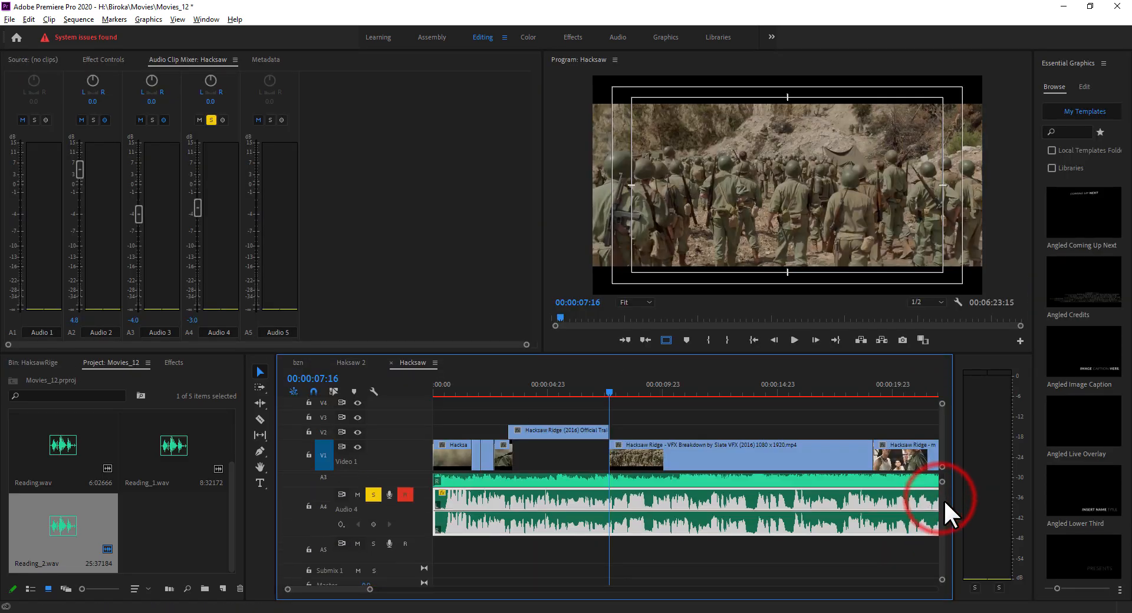
{"action": "key", "text": "space"}
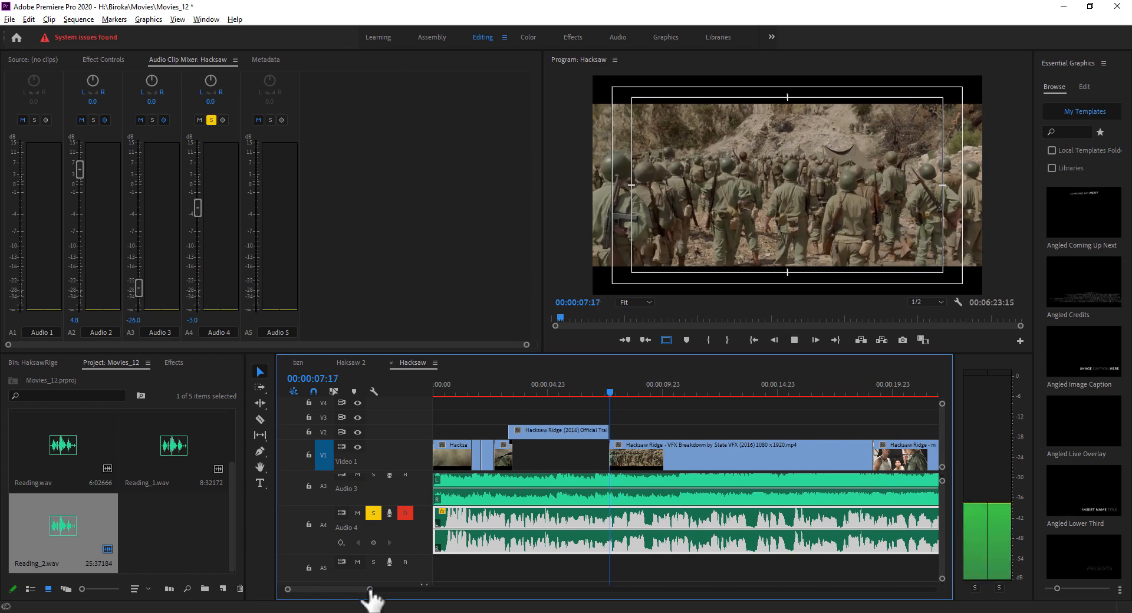
{"action": "left_click_drag", "start_coordinate": [377, 591], "coordinate": [403, 592]}
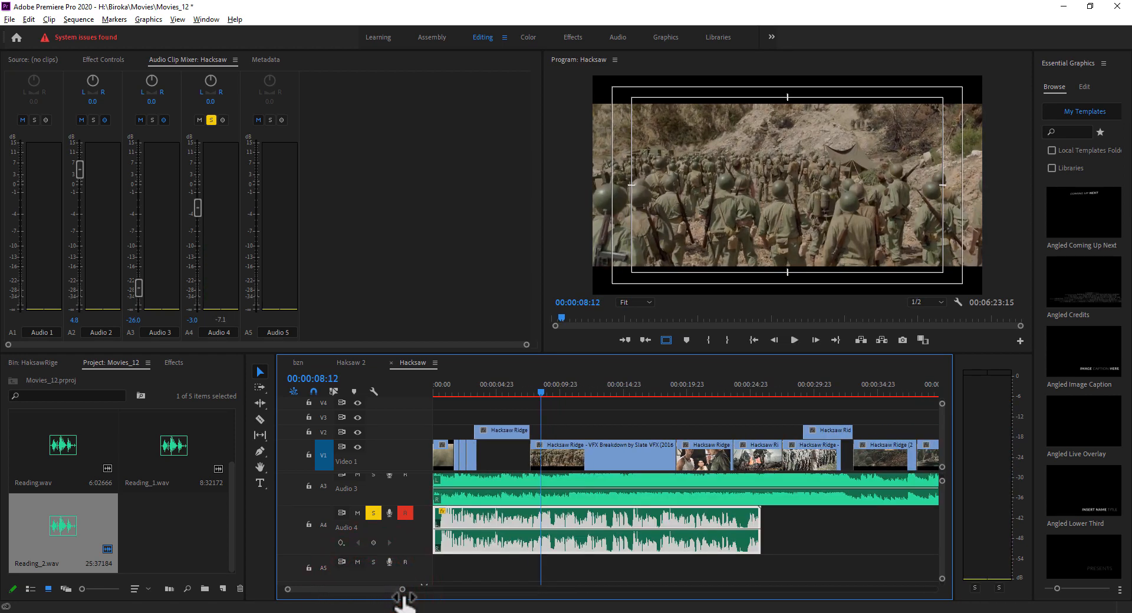